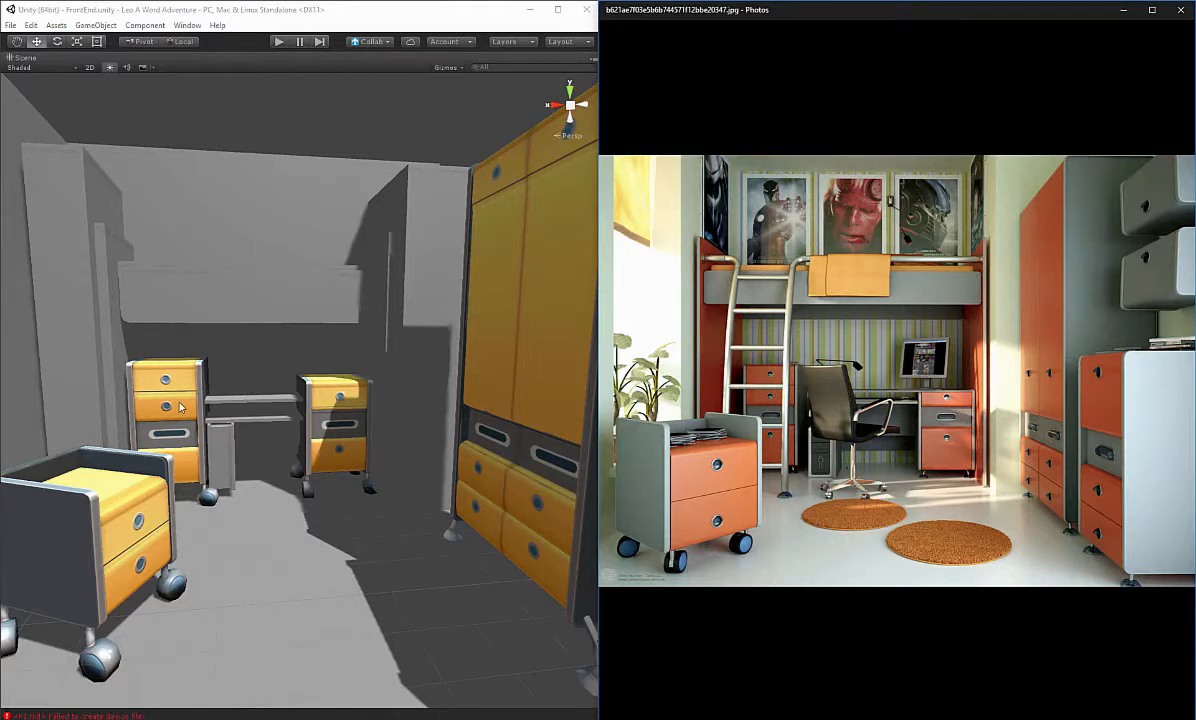
Step: Examine the furniture models in the Unity scene alongside the bedroom reference photo
{"action": "left_click", "coordinate": [154, 472]}
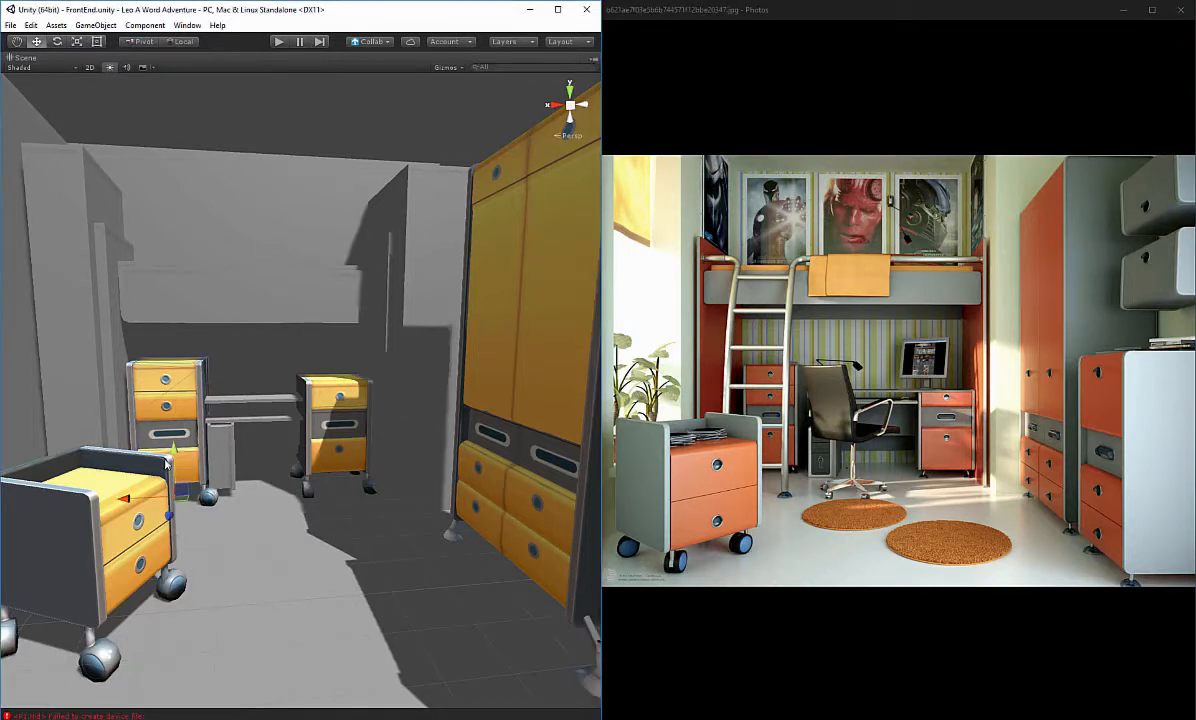
{"action": "left_click", "coordinate": [150, 553]}
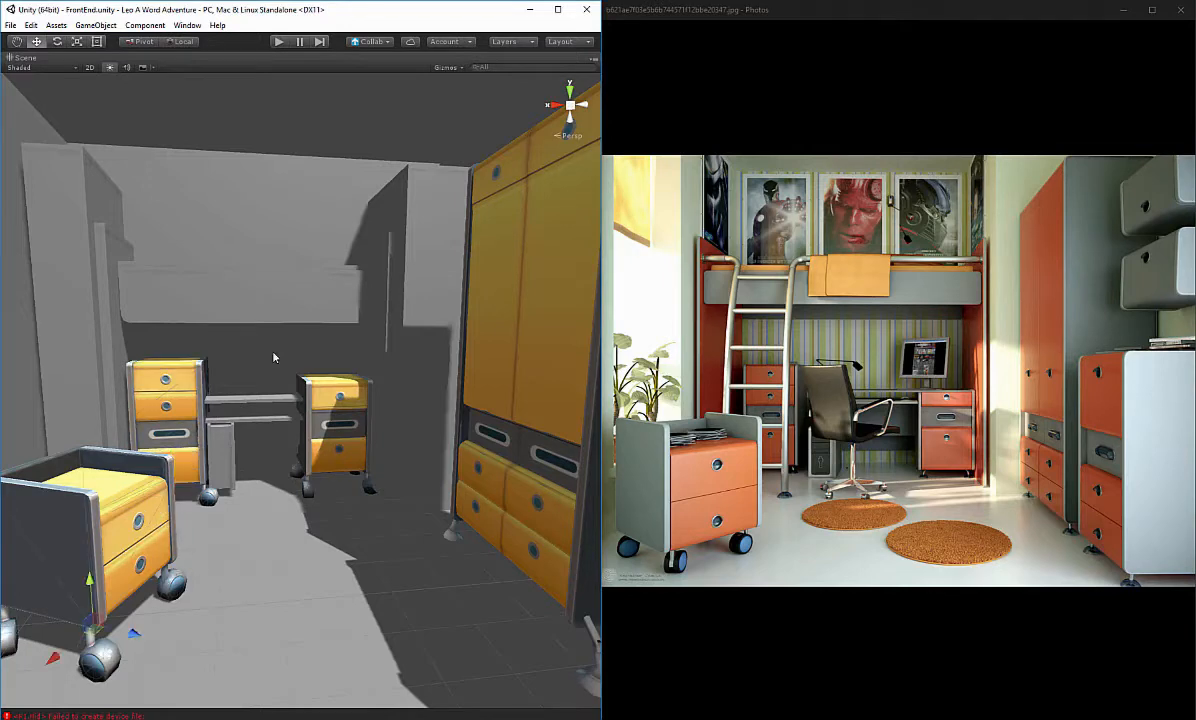
{"action": "right_click_drag", "start_coordinate": [203, 411], "coordinate": [304, 489]}
{"action": "key", "text": "s"}
{"action": "key", "text": "w"}
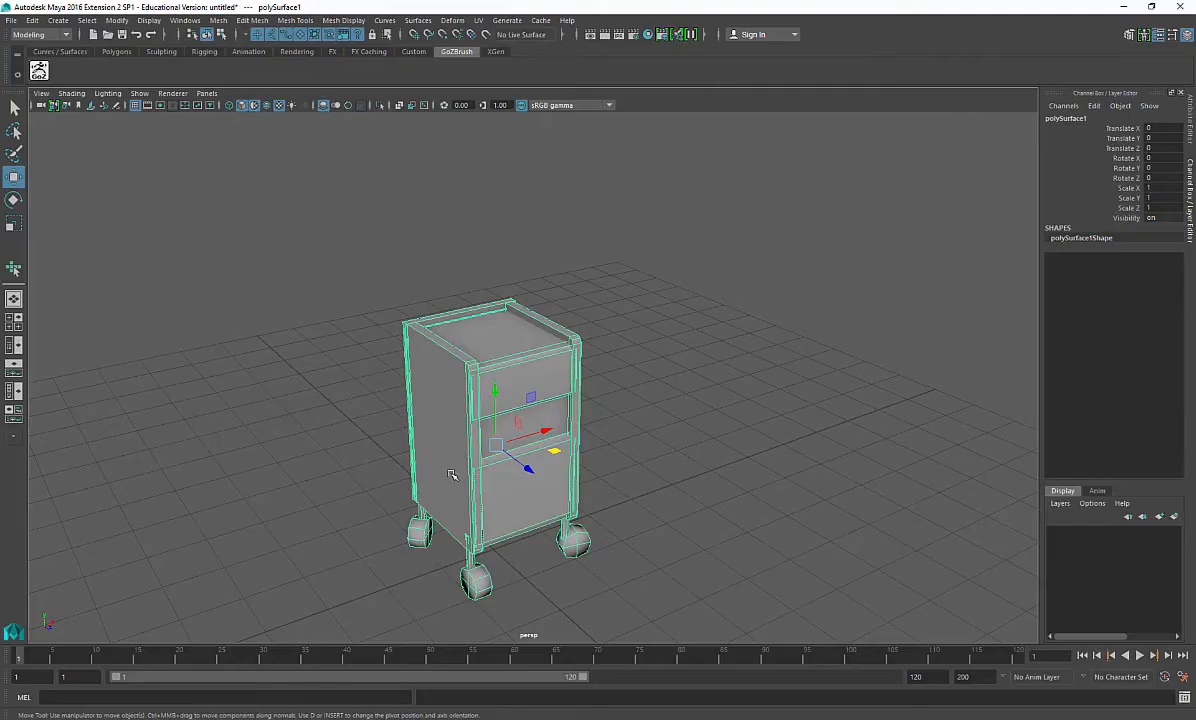
{"action": "left_click_drag", "start_coordinate": [424, 443], "coordinate": [298, 312], "text": "alt"}
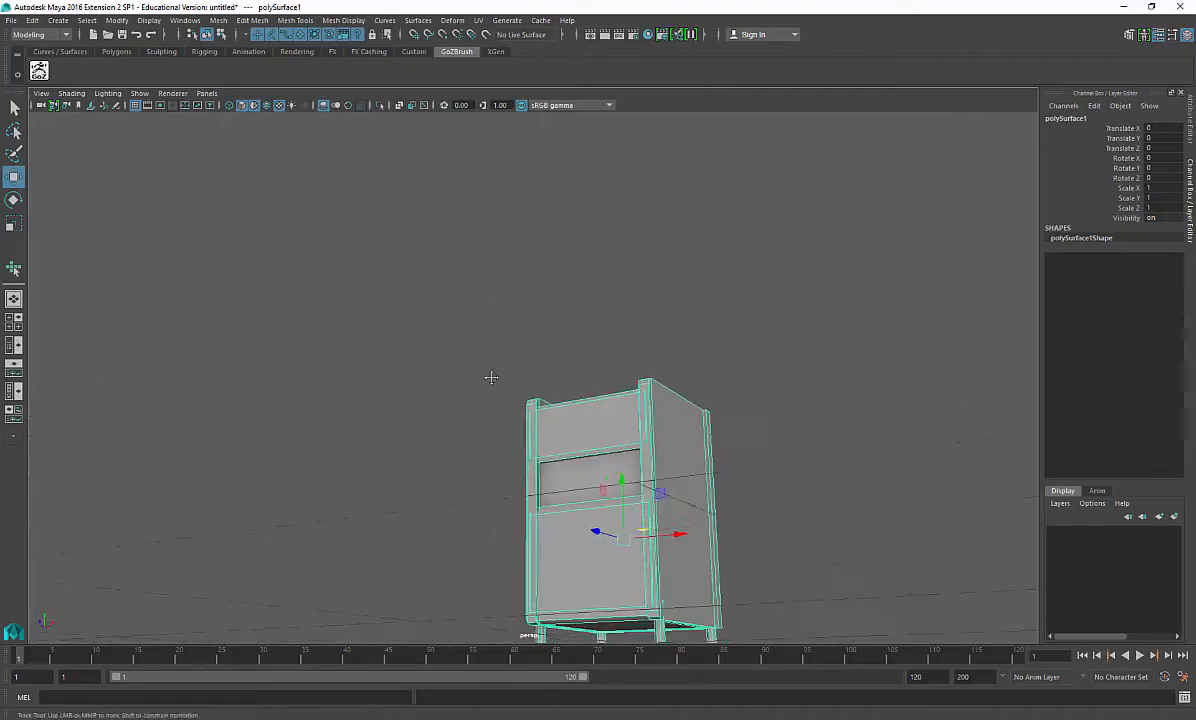
Step: Try moving the middle drawer face of the dresser model
{"action": "right_click_drag", "start_coordinate": [491, 376], "coordinate": [590, 450], "text": "alt"}
{"action": "middle_click_drag", "start_coordinate": [590, 450], "coordinate": [379, 288], "text": "alt"}
{"action": "left_click_drag", "start_coordinate": [379, 288], "coordinate": [432, 315], "text": "alt"}
{"action": "middle_click_drag", "start_coordinate": [432, 315], "coordinate": [432, 394], "text": "alt"}
{"action": "right_click_drag", "start_coordinate": [432, 394], "coordinate": [406, 355], "text": "alt"}
{"action": "left_click_drag", "start_coordinate": [406, 355], "coordinate": [476, 400], "text": "alt"}
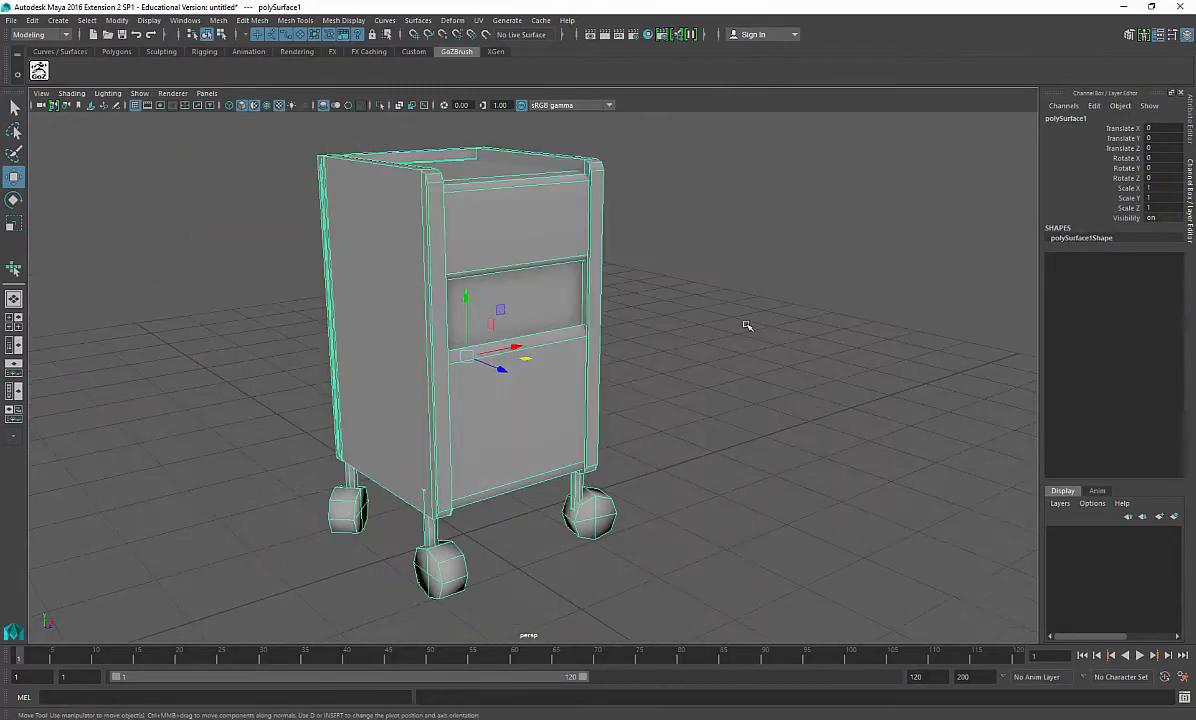
{"action": "left_click", "coordinate": [745, 326]}
{"action": "left_click", "coordinate": [523, 408]}
{"action": "right_click_drag", "start_coordinate": [512, 284], "coordinate": [520, 310]}
{"action": "left_click", "coordinate": [520, 310]}
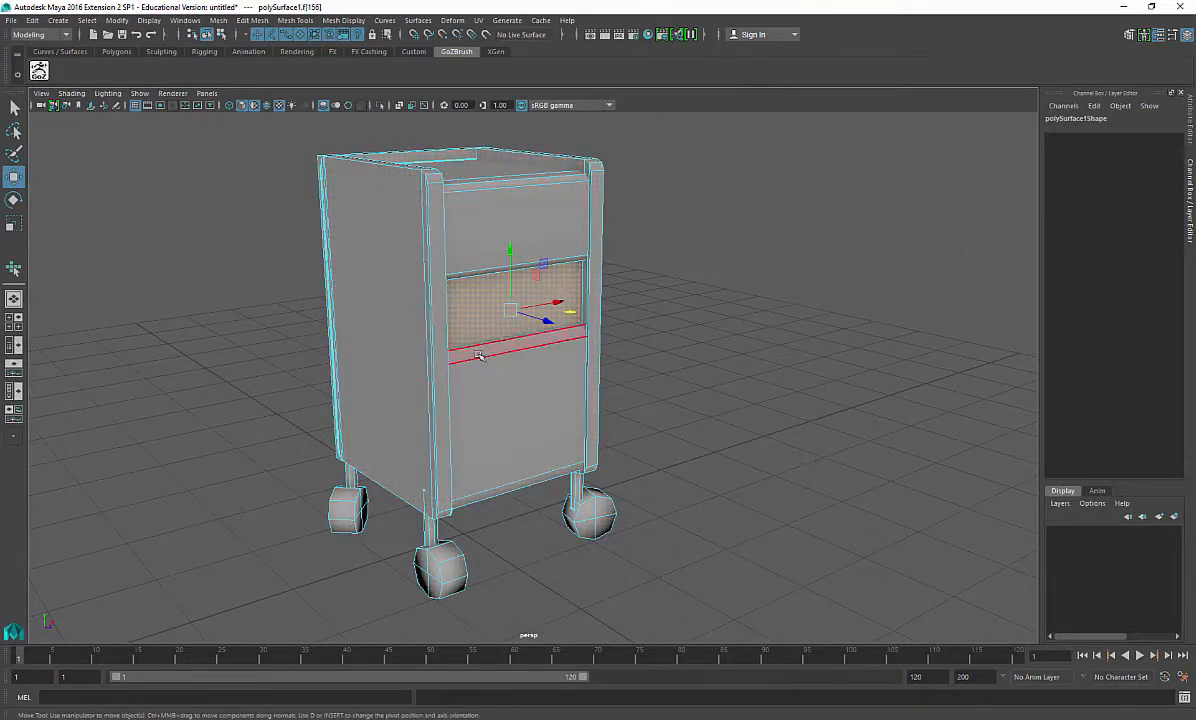
{"action": "mouse_move", "coordinate": [622, 388]}
{"action": "left_mouse_down", "text": "alt"}
{"action": "mouse_move", "coordinate": [782, 328]}
{"action": "mouse_move", "coordinate": [612, 370]}
{"action": "mouse_move", "coordinate": [622, 371]}
{"action": "left_mouse_up", "text": "alt"}
{"action": "left_click_drag", "start_coordinate": [529, 350], "coordinate": [756, 444], "text": "alt"}
{"action": "key", "text": "ctrl+z"}
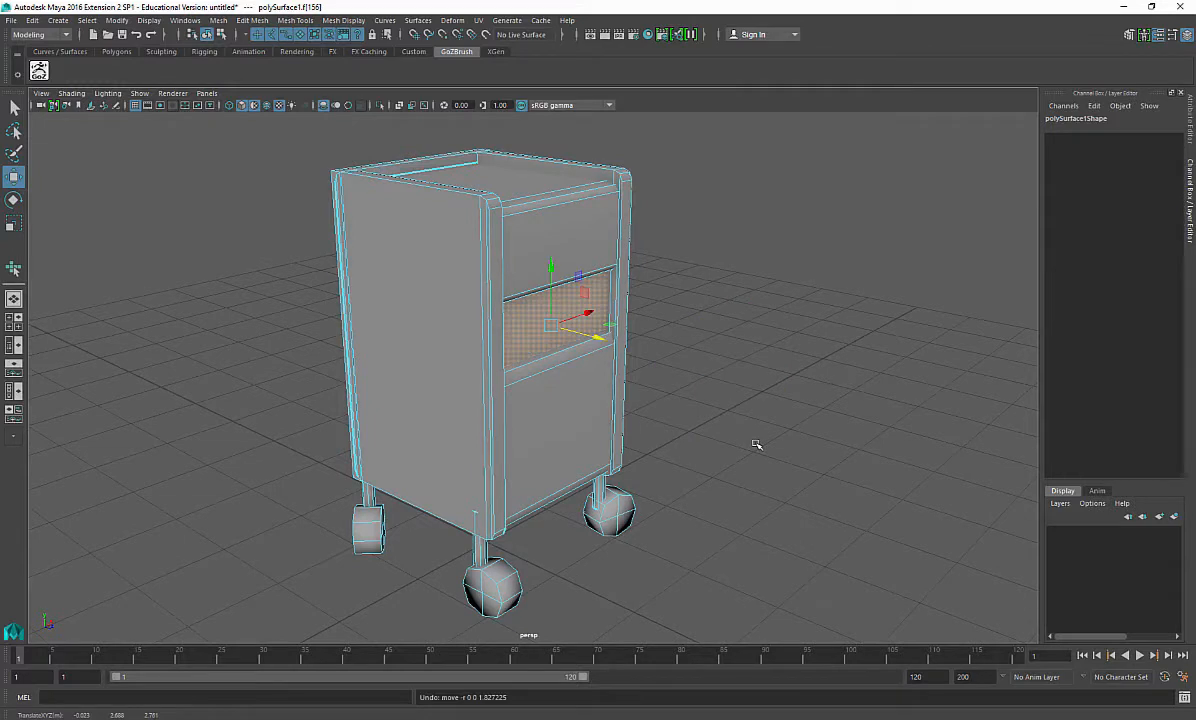
Step: Try moving the dresser's lower and top drawer faces
{"action": "left_click", "coordinate": [572, 212]}
{"action": "left_click", "coordinate": [570, 422]}
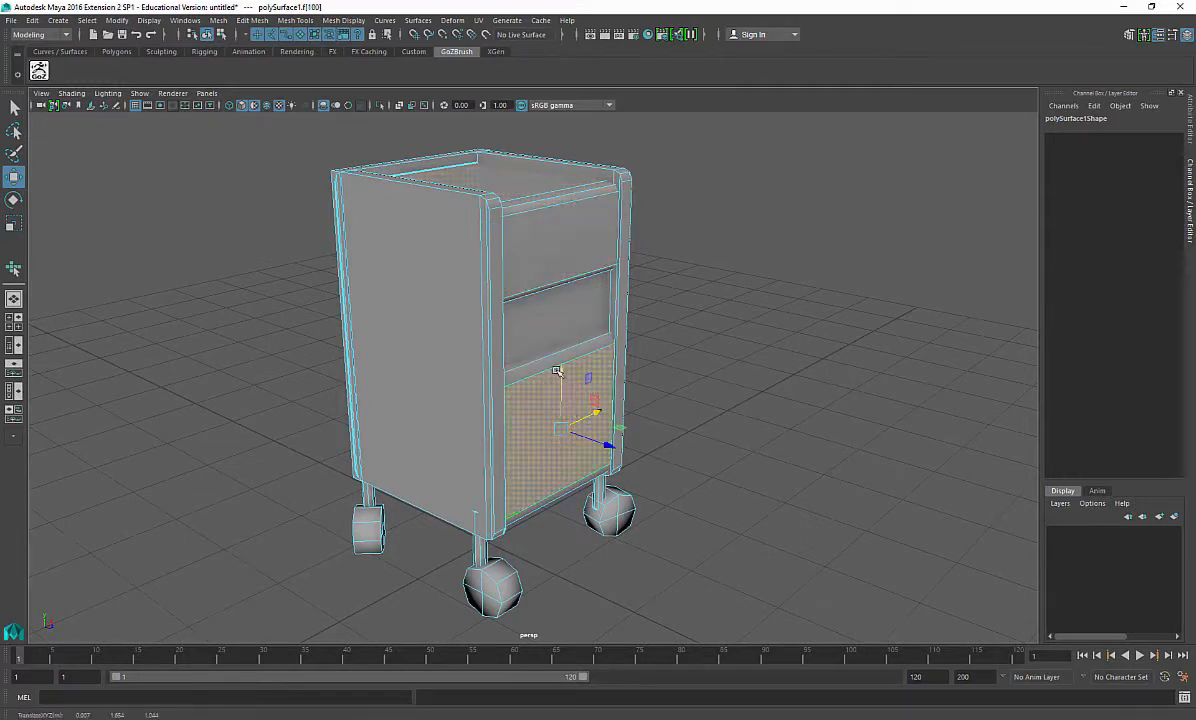
{"action": "left_click_drag", "start_coordinate": [556, 371], "coordinate": [557, 374]}
{"action": "double_click", "coordinate": [522, 443]}
{"action": "key", "text": "ctrl+z"}
{"action": "key", "text": "ctrl+z"}
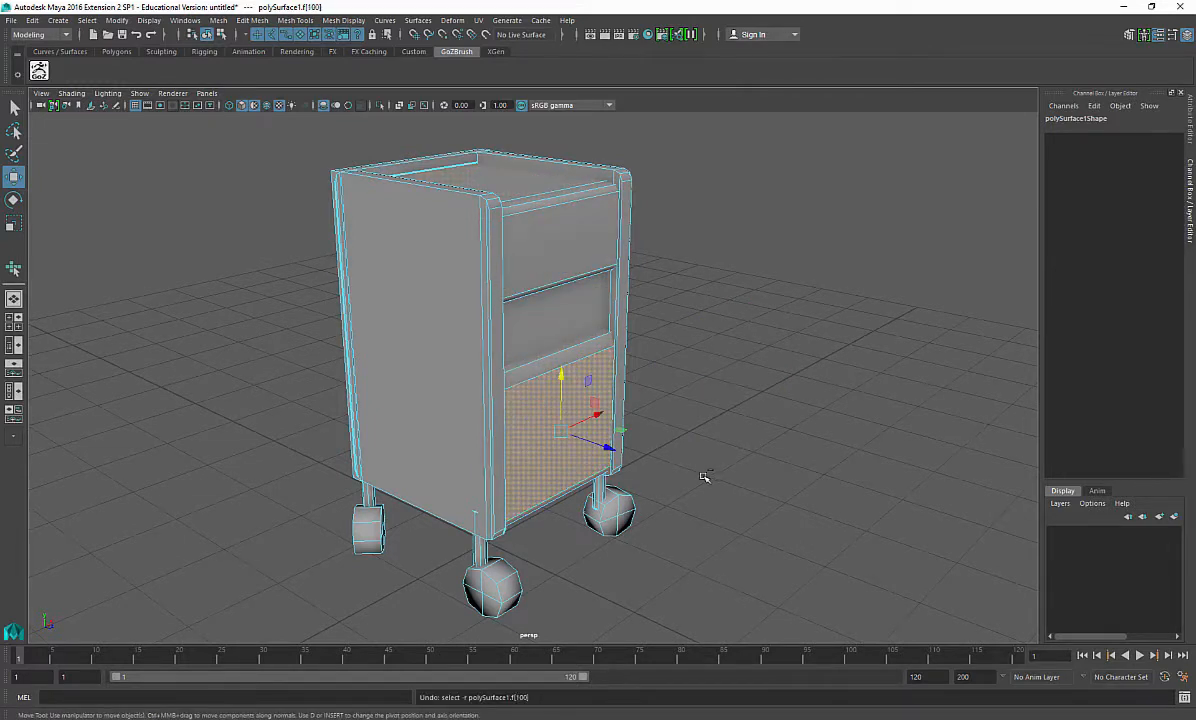
{"action": "double_click", "coordinate": [553, 451]}
{"action": "left_click_drag", "start_coordinate": [533, 422], "coordinate": [803, 515]}
{"action": "key", "text": "ctrl+z"}
{"action": "double_click", "coordinate": [573, 231]}
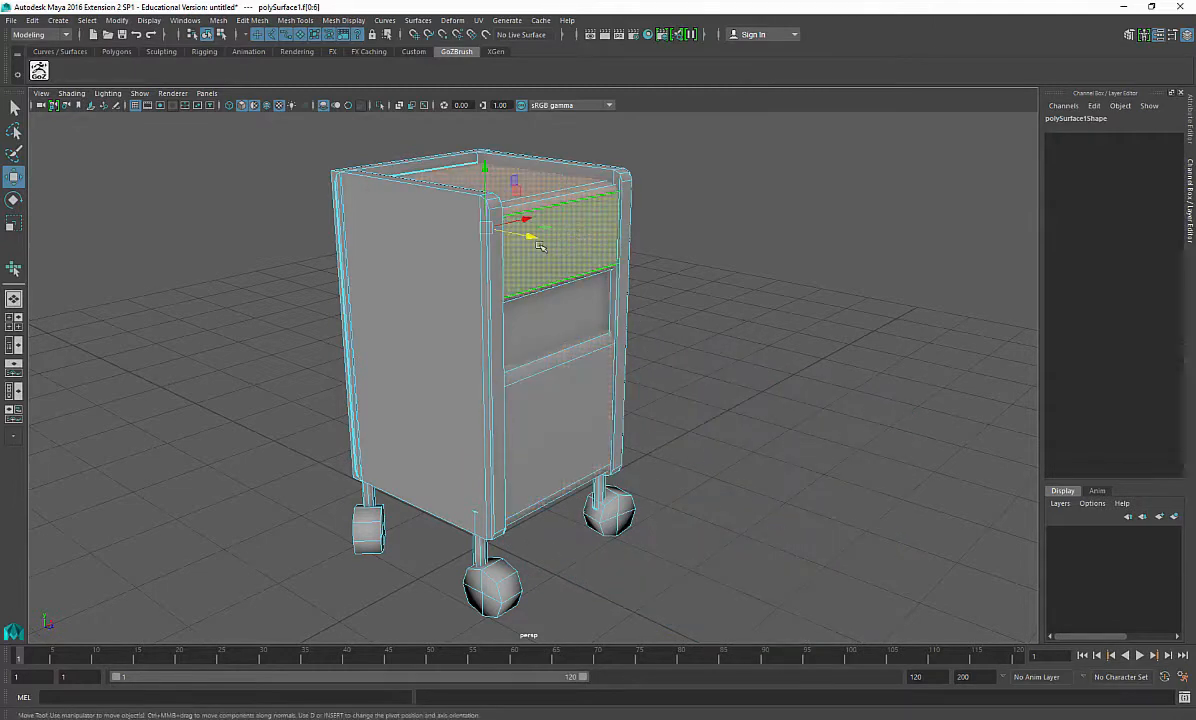
{"action": "left_click_drag", "start_coordinate": [539, 246], "coordinate": [437, 408]}
{"action": "key", "text": "ctrl+z"}
Step: Return the dresser to object mode and open the UV Editor
{"action": "left_click", "coordinate": [187, 718]}
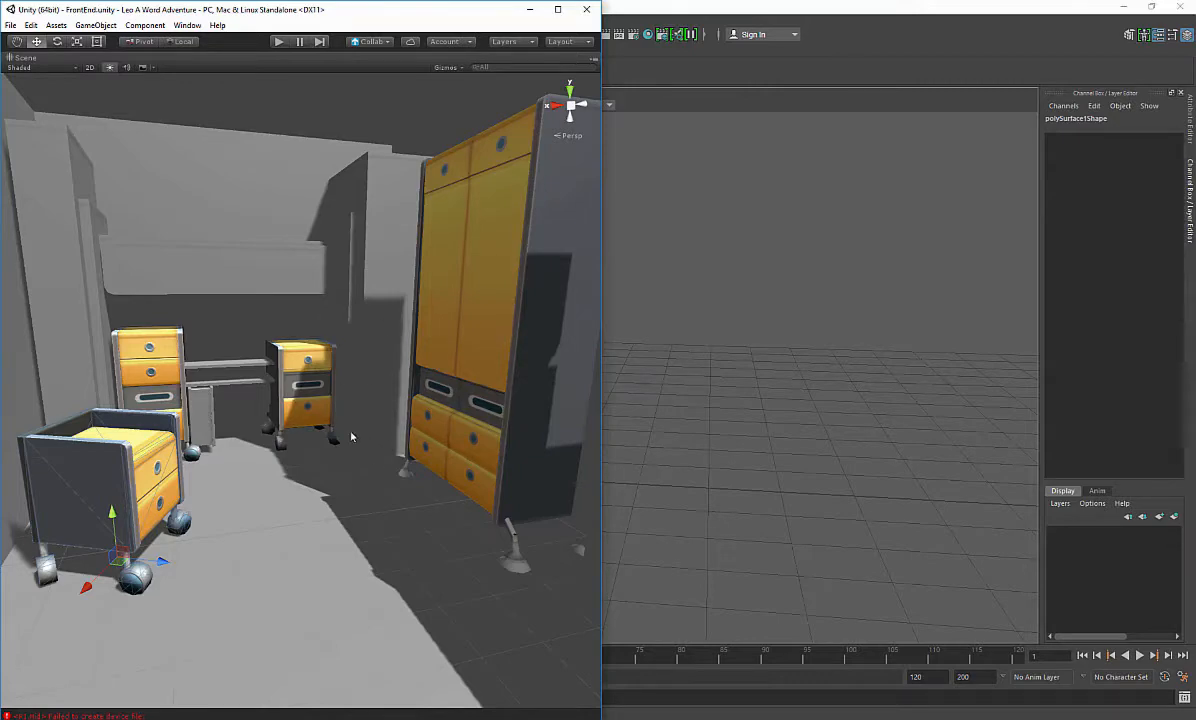
{"action": "left_click", "coordinate": [755, 435]}
{"action": "right_click", "coordinate": [440, 261]}
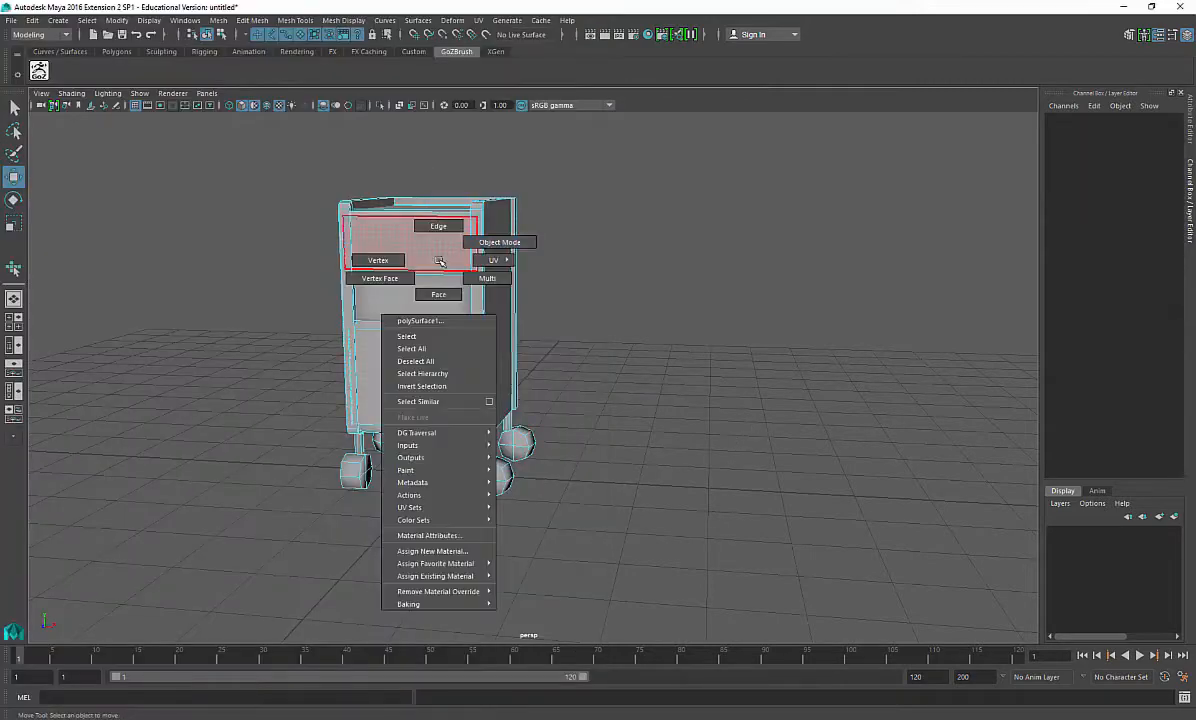
{"action": "right_click_drag", "start_coordinate": [440, 261], "coordinate": [485, 245]}
{"action": "left_click_drag", "start_coordinate": [467, 251], "coordinate": [403, 166], "text": "alt"}
{"action": "scroll", "coordinate": [569, 371], "scroll_direction": "up", "scroll_amount": 4}
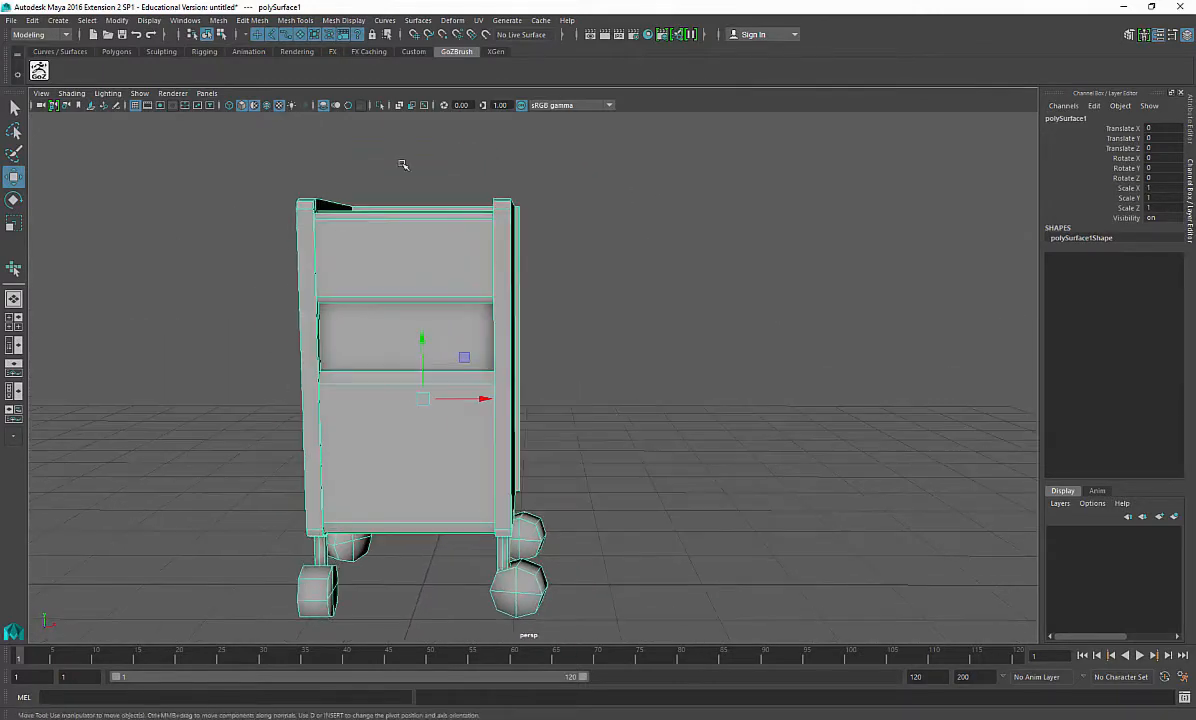
{"action": "left_click", "coordinate": [479, 21]}
{"action": "left_click", "coordinate": [505, 47]}
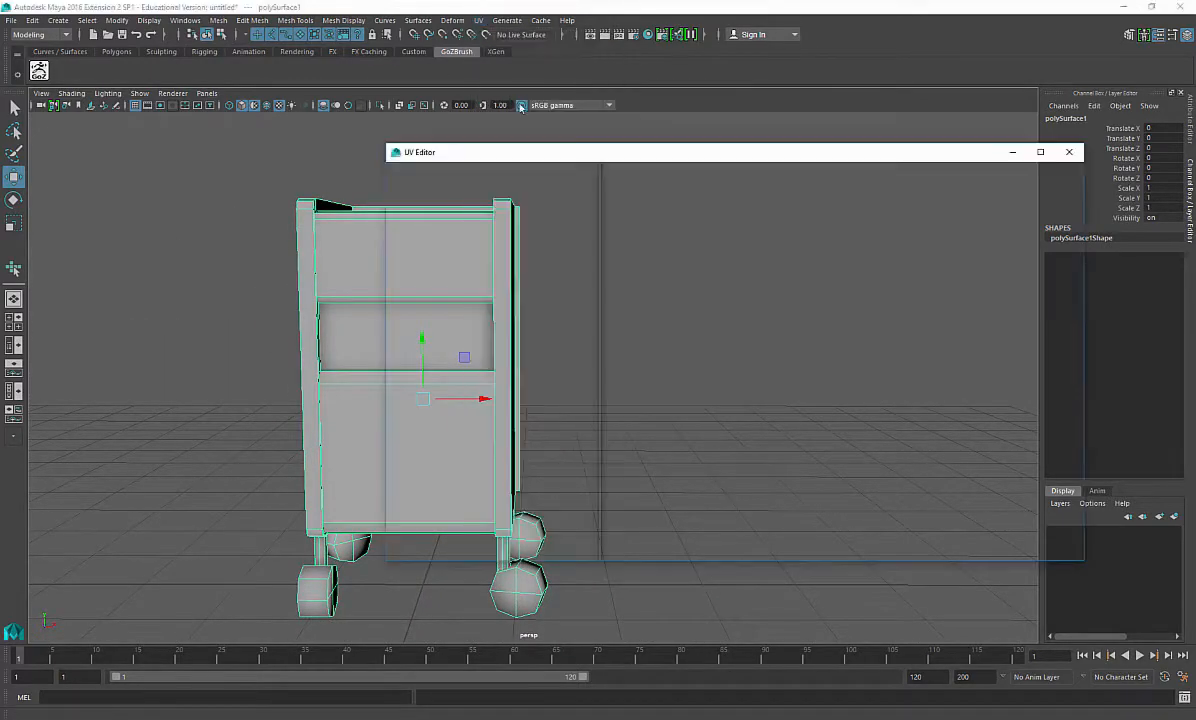
Step: Select all of the dresser's UVs and delete them
{"action": "scroll", "coordinate": [292, 390], "scroll_direction": "down", "scroll_amount": 5}
{"action": "middle_click_drag", "start_coordinate": [292, 390], "coordinate": [190, 387], "text": "alt"}
{"action": "left_click_drag", "start_coordinate": [190, 387], "coordinate": [255, 330], "text": "alt"}
{"action": "scroll", "coordinate": [659, 342], "scroll_direction": "down", "scroll_amount": 5}
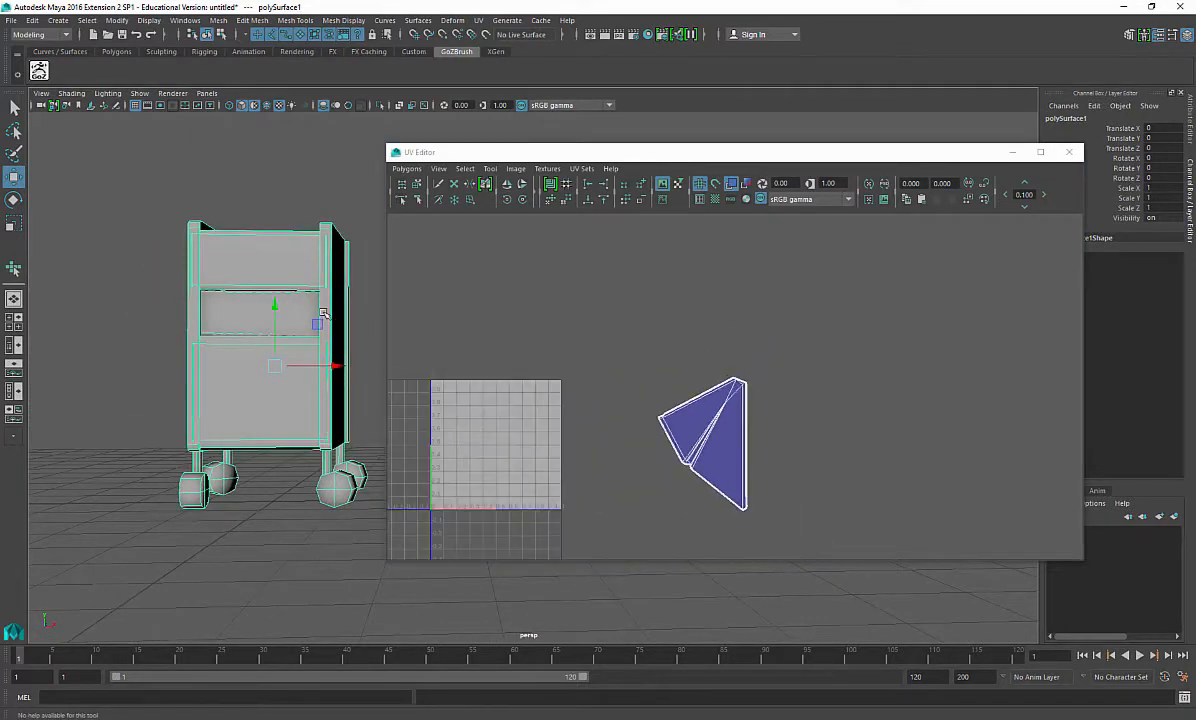
{"action": "left_click_drag", "start_coordinate": [340, 360], "coordinate": [273, 252], "text": "alt"}
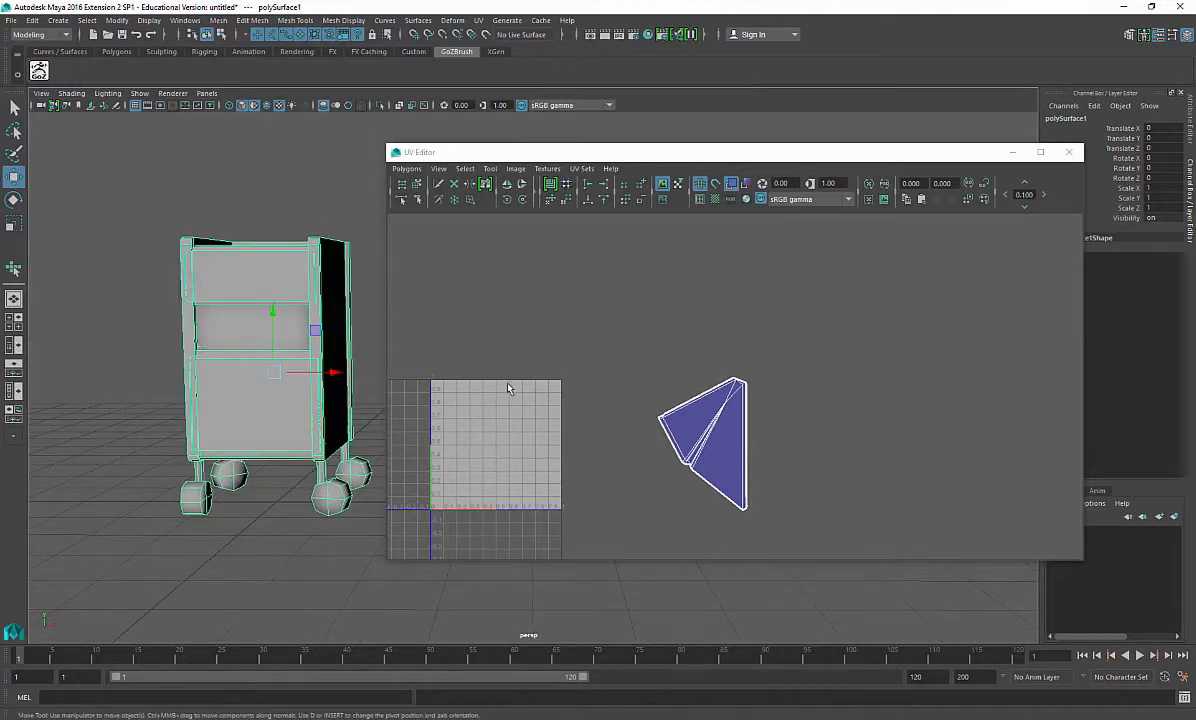
{"action": "middle_click_drag", "start_coordinate": [272, 354], "coordinate": [291, 377], "text": "alt"}
{"action": "scroll", "coordinate": [291, 377], "scroll_direction": "up", "scroll_amount": 1}
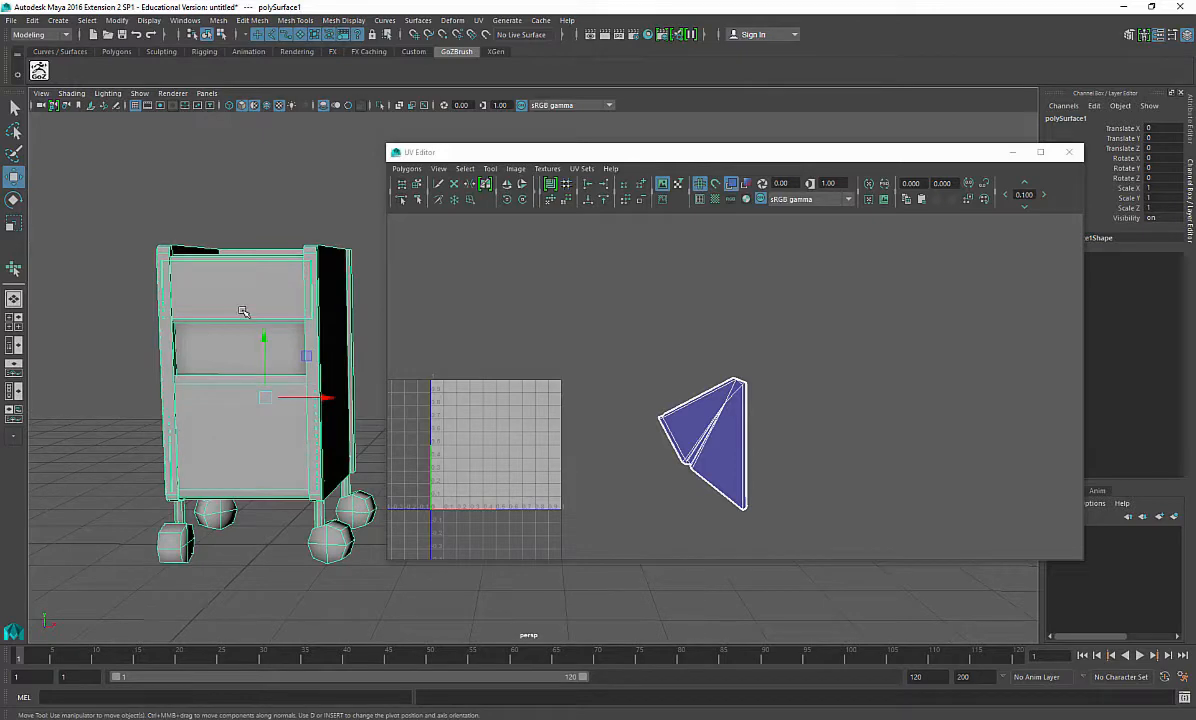
{"action": "middle_click_drag", "start_coordinate": [242, 311], "coordinate": [262, 319], "text": "alt"}
{"action": "left_click_drag", "start_coordinate": [262, 319], "coordinate": [290, 348], "text": "alt"}
{"action": "middle_click_drag", "start_coordinate": [400, 393], "coordinate": [495, 371], "text": "alt"}
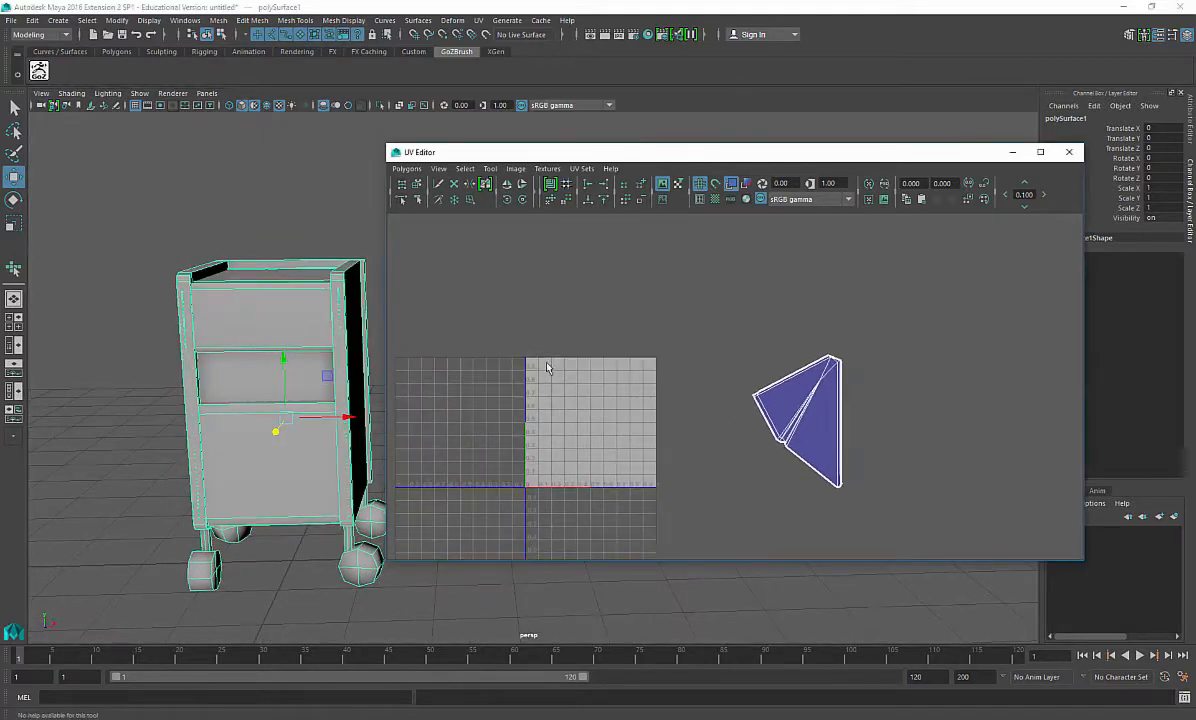
{"action": "right_click_drag", "start_coordinate": [571, 367], "coordinate": [627, 366]}
{"action": "left_click_drag", "start_coordinate": [409, 249], "coordinate": [1012, 700]}
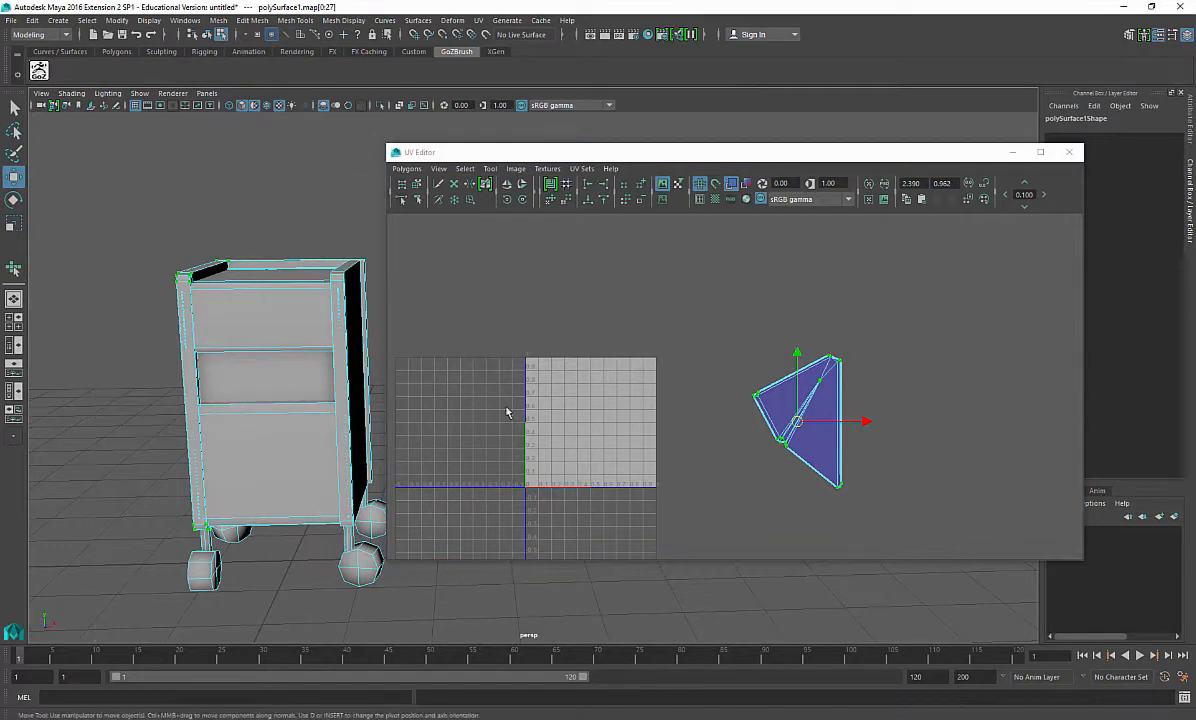
{"action": "left_click", "coordinate": [407, 168]}
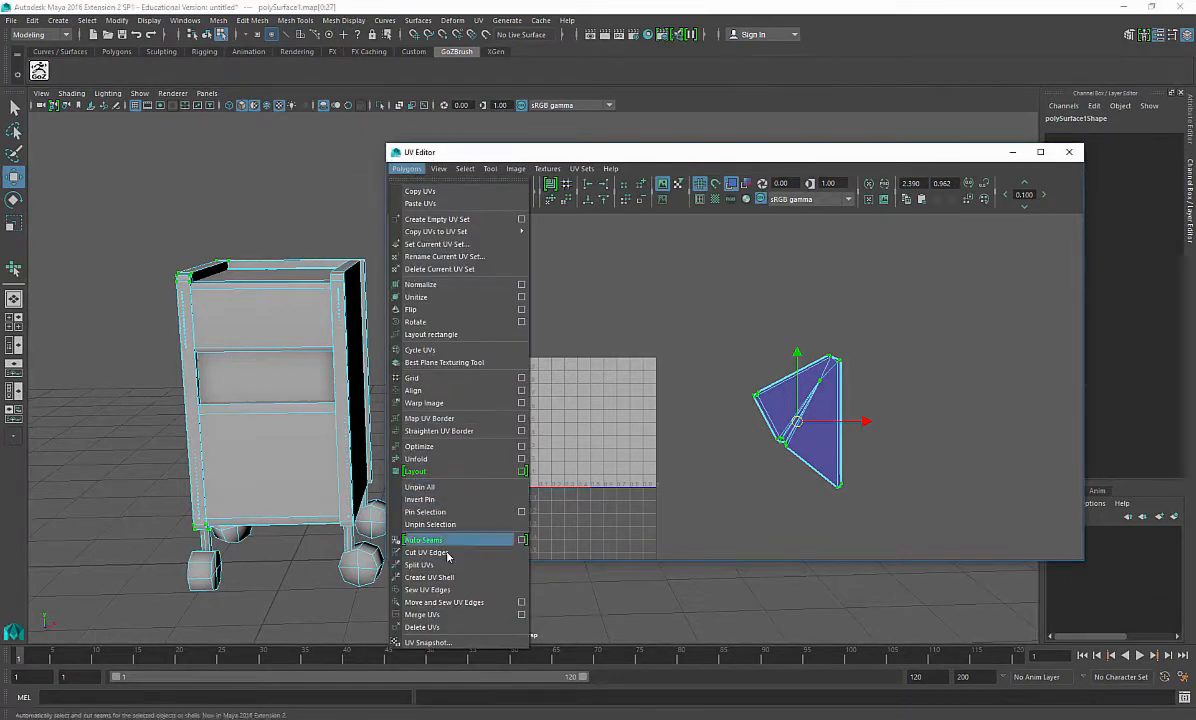
{"action": "left_click", "coordinate": [458, 628]}
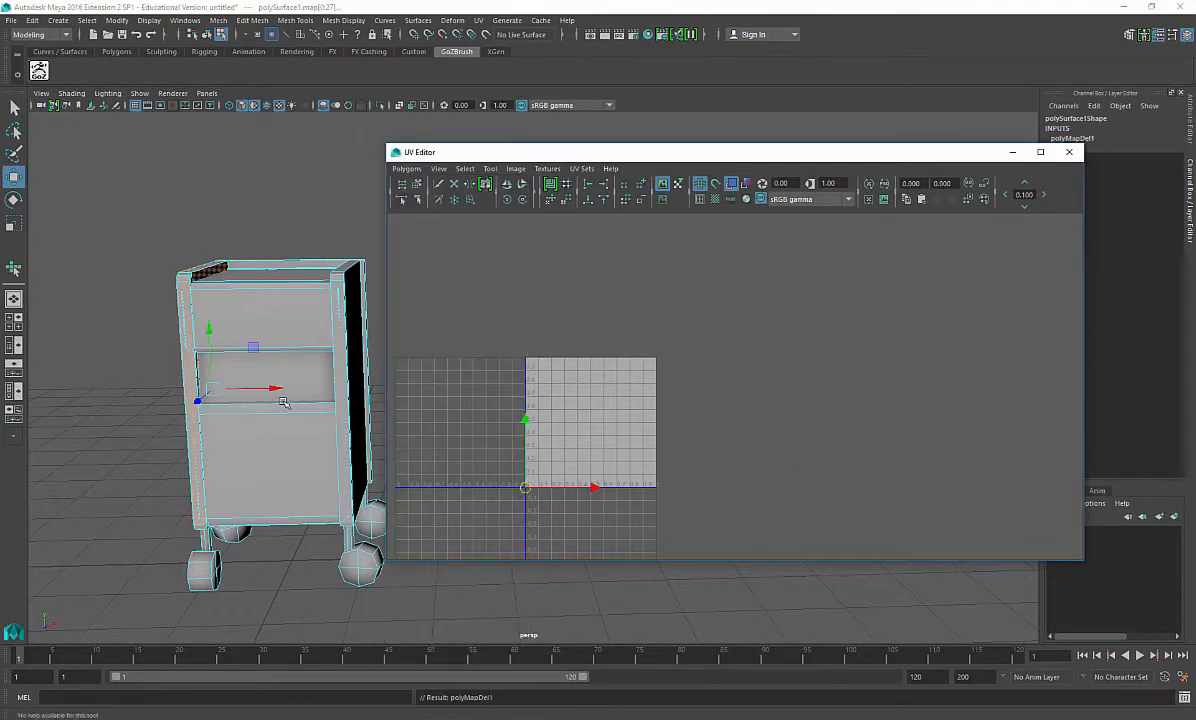
Step: Try moving the dresser's lower front face
{"action": "right_click_drag", "start_coordinate": [242, 356], "coordinate": [304, 343]}
{"action": "scroll", "coordinate": [713, 416], "scroll_direction": "up", "scroll_amount": 3}
{"action": "middle_click_drag", "start_coordinate": [636, 470], "coordinate": [766, 422], "text": "alt"}
{"action": "right_click_drag", "start_coordinate": [220, 438], "coordinate": [219, 430]}
{"action": "left_click", "coordinate": [235, 449]}
{"action": "left_click_drag", "start_coordinate": [286, 457], "coordinate": [360, 470]}
{"action": "key", "text": "ctrl+z"}
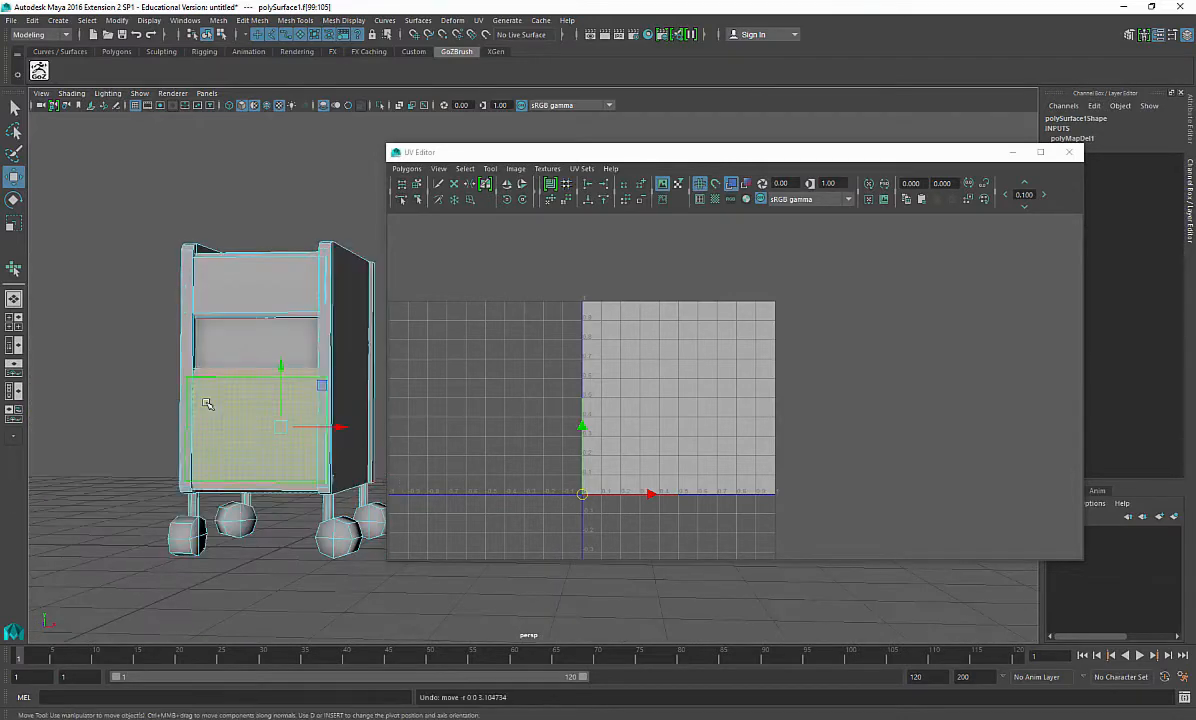
Step: Apply a planar UV projection to the selected dresser faces
{"action": "left_click_drag", "start_coordinate": [208, 406], "coordinate": [166, 422], "text": "alt"}
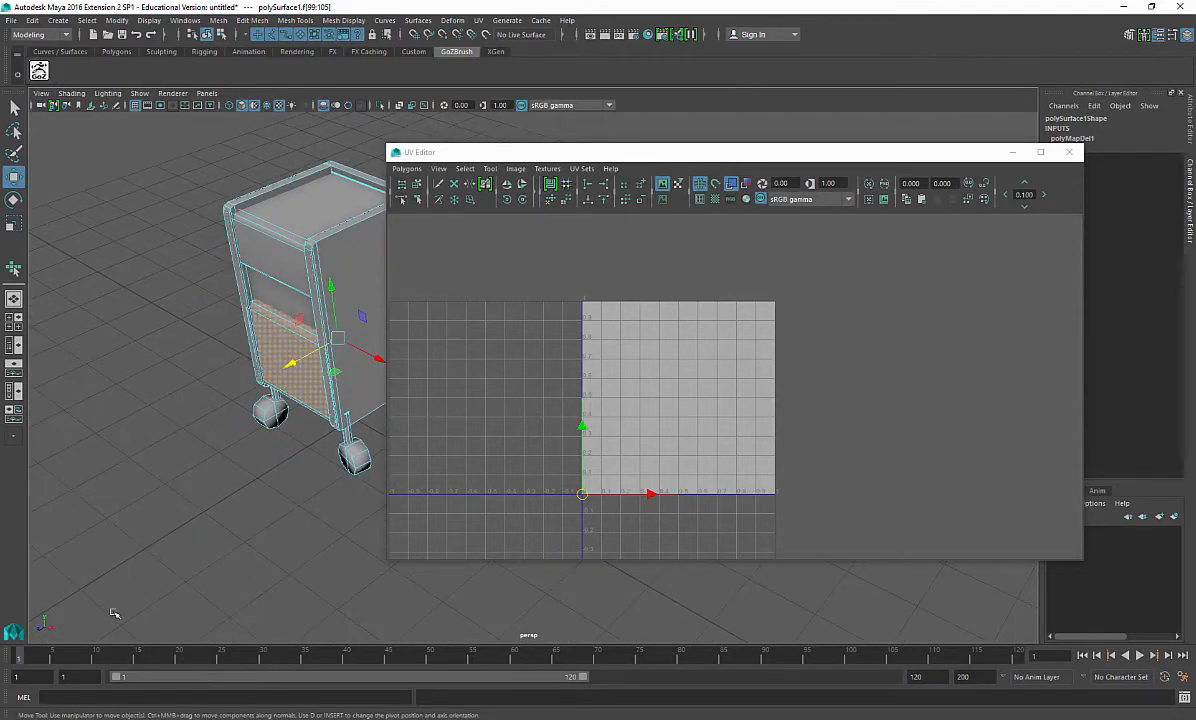
{"action": "right_click_drag", "start_coordinate": [163, 343], "coordinate": [266, 621], "text": "shift"}
{"action": "right_click", "coordinate": [481, 329], "text": "shift"}
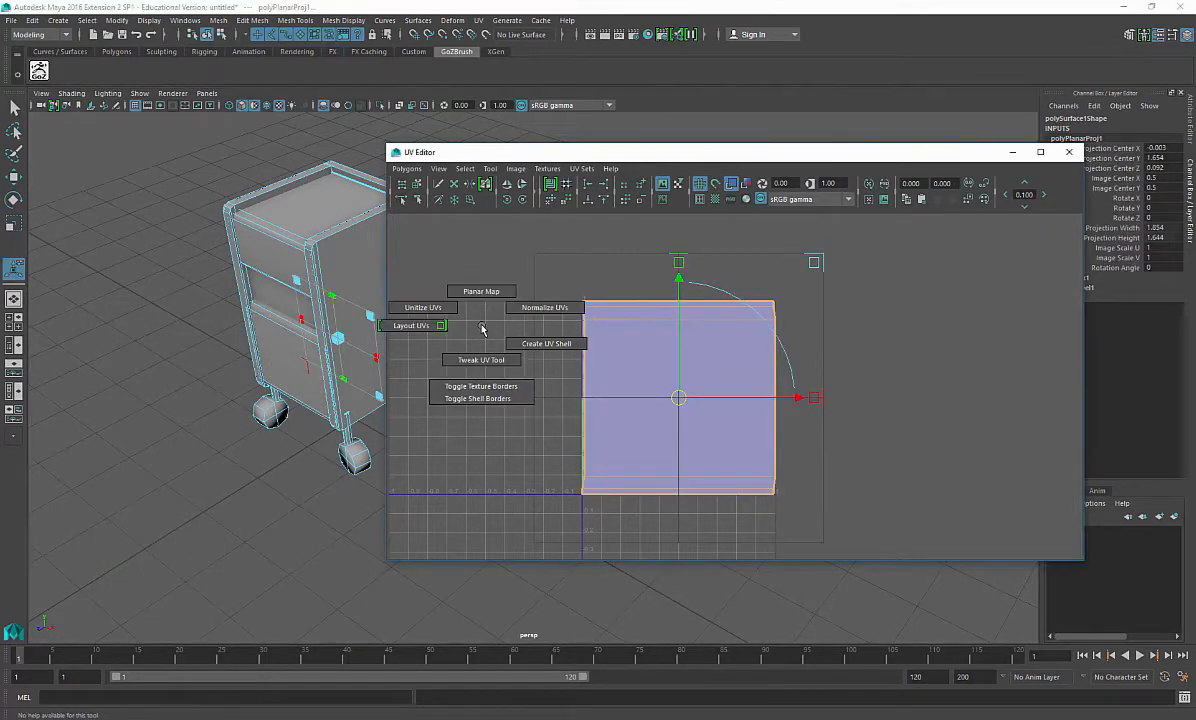
{"action": "right_click_drag", "start_coordinate": [546, 326], "coordinate": [607, 326]}
Step: Select the projected UVs and unfold them in the UV Editor
{"action": "left_click_drag", "start_coordinate": [435, 225], "coordinate": [973, 522]}
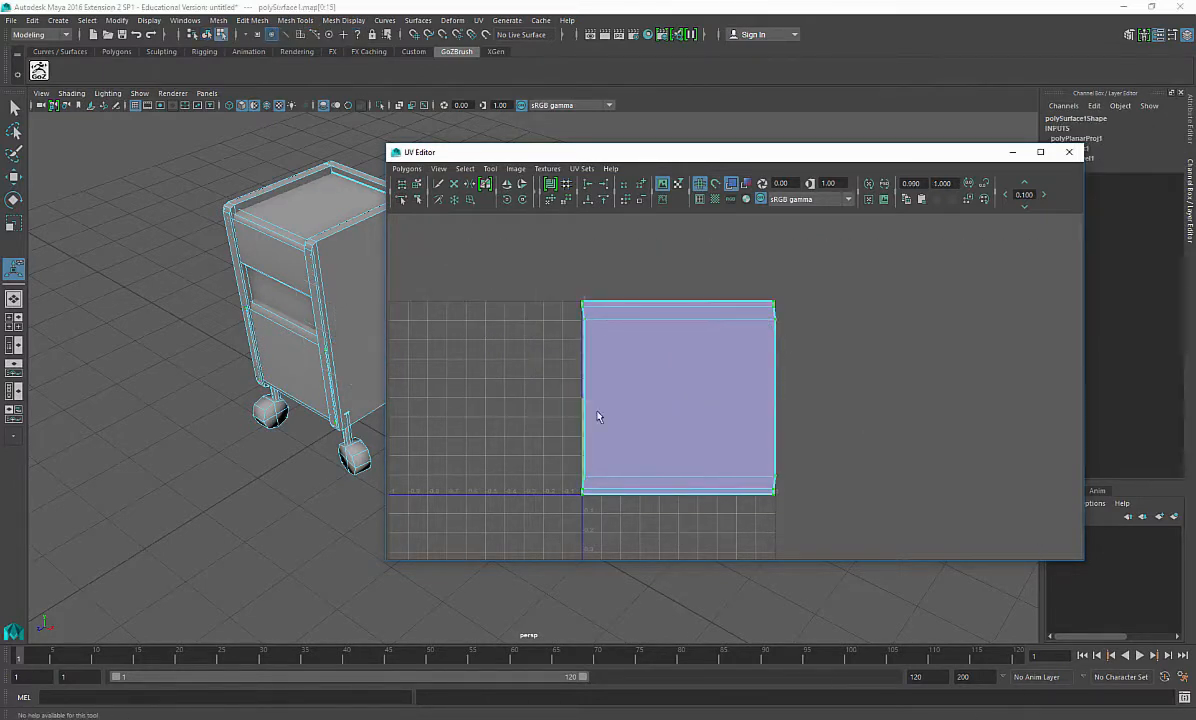
{"action": "right_click", "coordinate": [842, 366], "text": "shift"}
{"action": "right_click_drag", "start_coordinate": [845, 294], "coordinate": [771, 404], "text": "shift"}
{"action": "middle_click_drag", "start_coordinate": [771, 404], "coordinate": [766, 350], "text": "alt"}
{"action": "right_click_drag", "start_coordinate": [766, 350], "coordinate": [1000, 490], "text": "alt"}
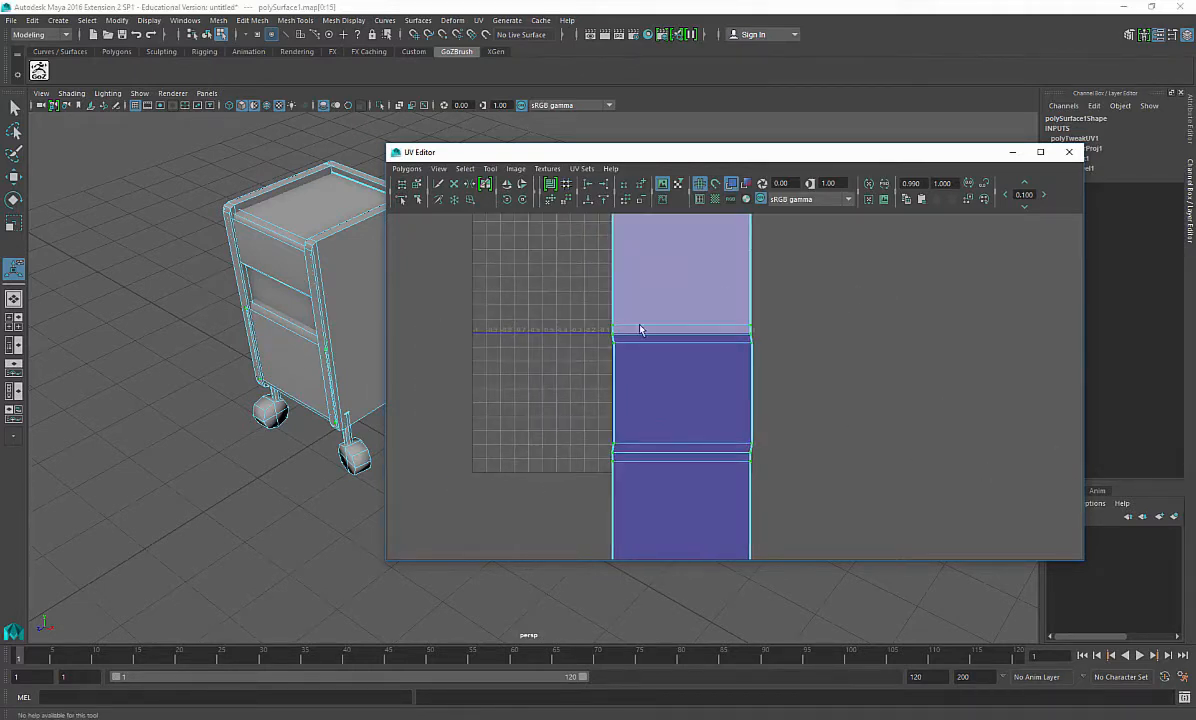
Step: Inspect the dresser model from several angles
{"action": "middle_click_drag", "start_coordinate": [285, 287], "coordinate": [268, 368], "text": "alt"}
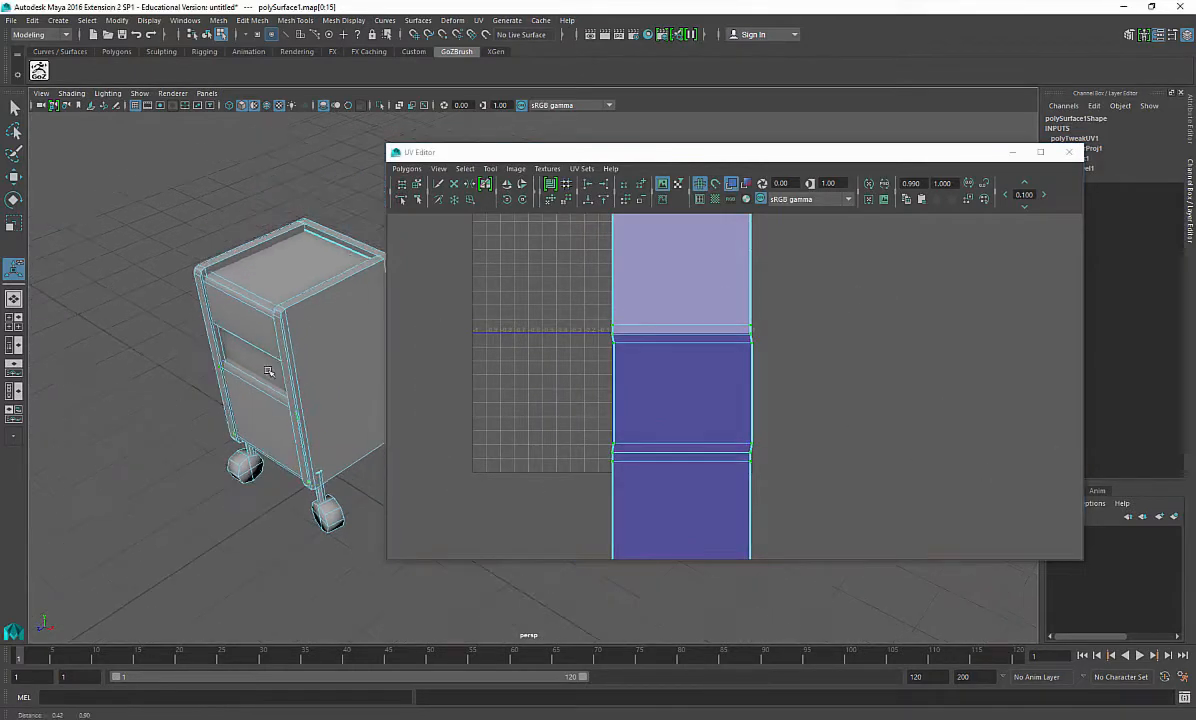
{"action": "right_click_drag", "start_coordinate": [268, 368], "coordinate": [312, 384], "text": "alt"}
{"action": "left_click_drag", "start_coordinate": [130, 378], "coordinate": [172, 284], "text": "alt"}
{"action": "middle_click_drag", "start_coordinate": [172, 284], "coordinate": [231, 290], "text": "alt"}
{"action": "left_click_drag", "start_coordinate": [231, 290], "coordinate": [193, 302], "text": "alt"}
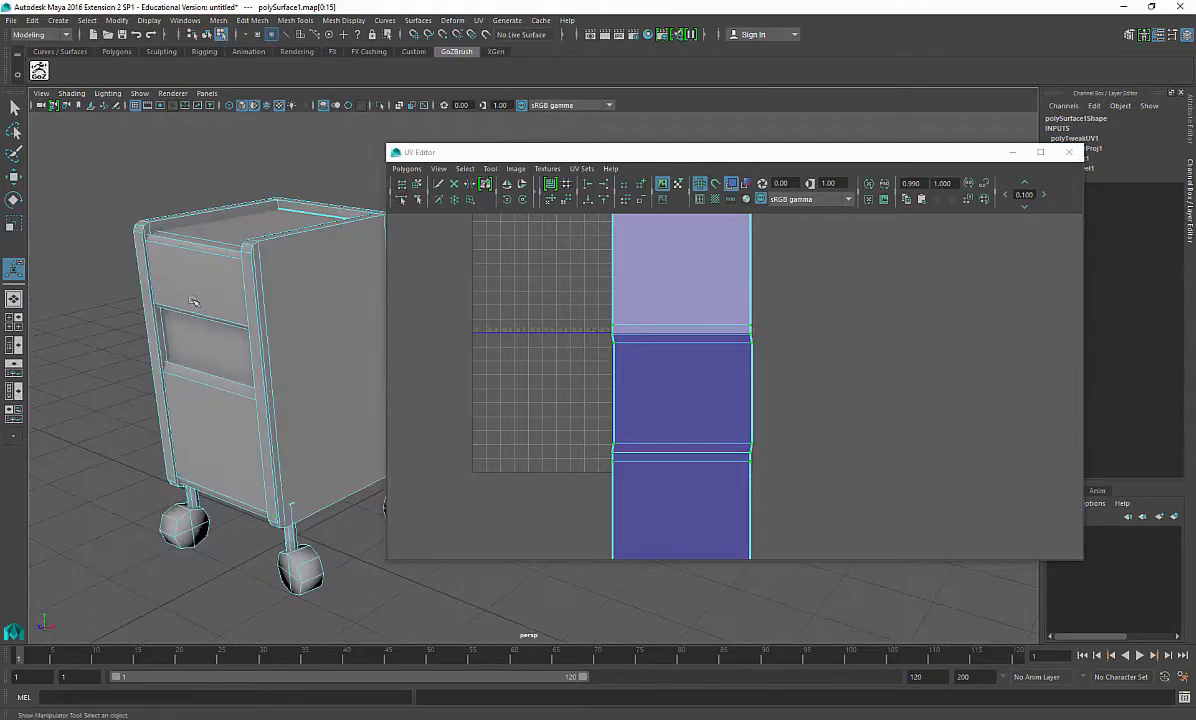
{"action": "right_click_drag", "start_coordinate": [253, 277], "coordinate": [266, 553]}
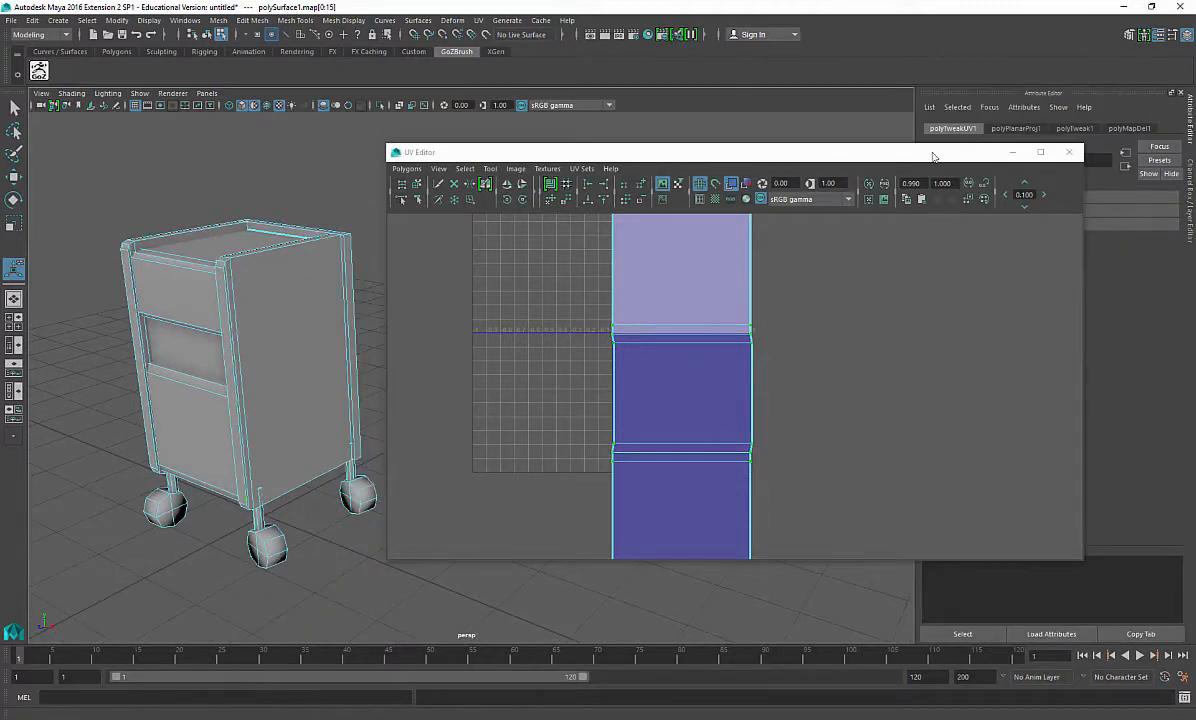
Step: Inspect the dresser's node connections and material in the Attribute Editor
{"action": "left_click", "coordinate": [1126, 156]}
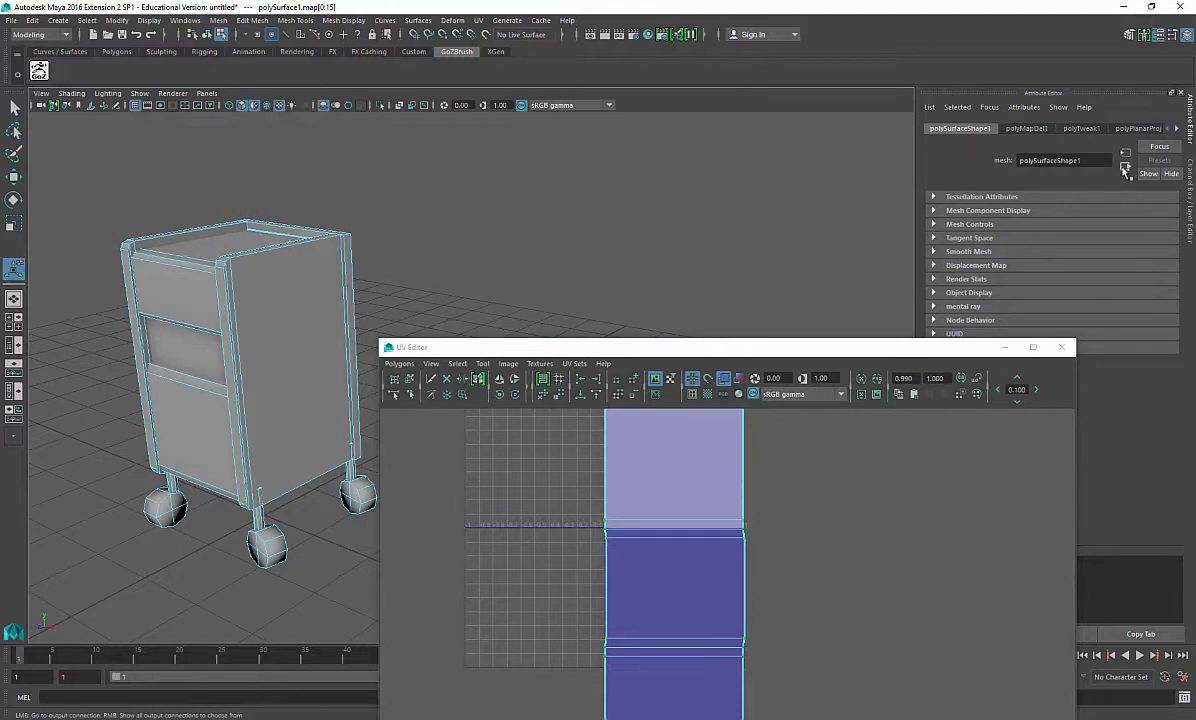
{"action": "left_click", "coordinate": [1177, 129]}
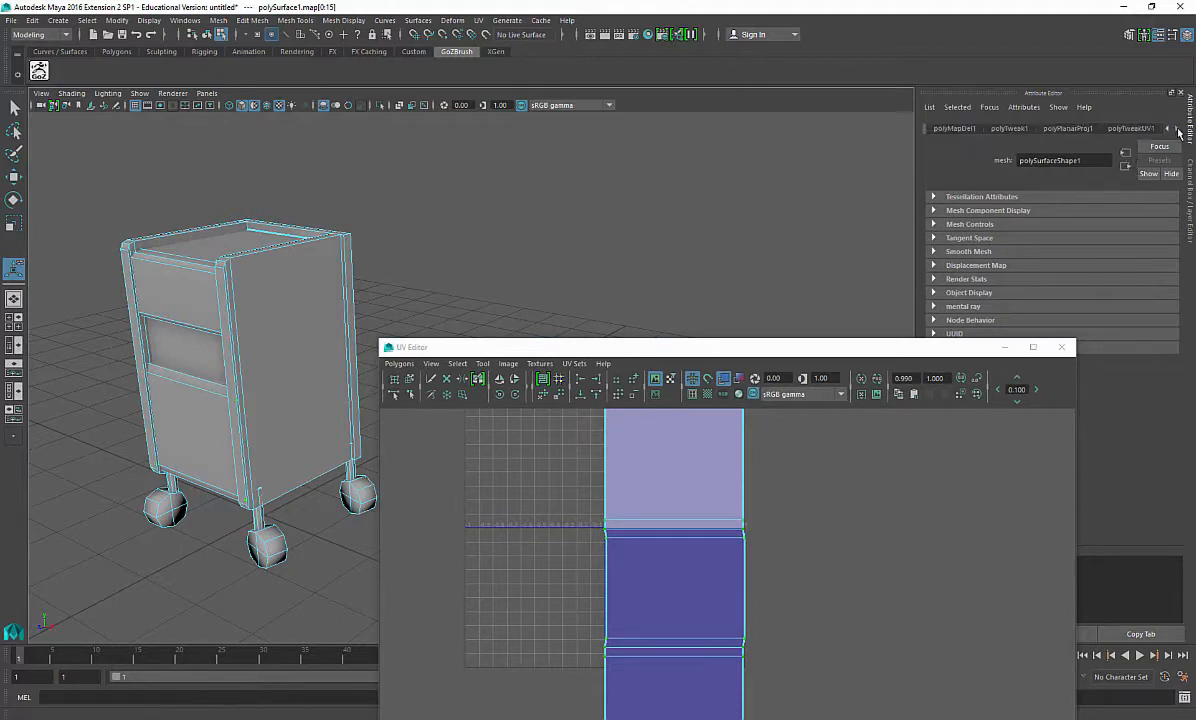
{"action": "right_click_drag", "start_coordinate": [291, 294], "coordinate": [284, 585]}
{"action": "left_click", "coordinate": [283, 263]}
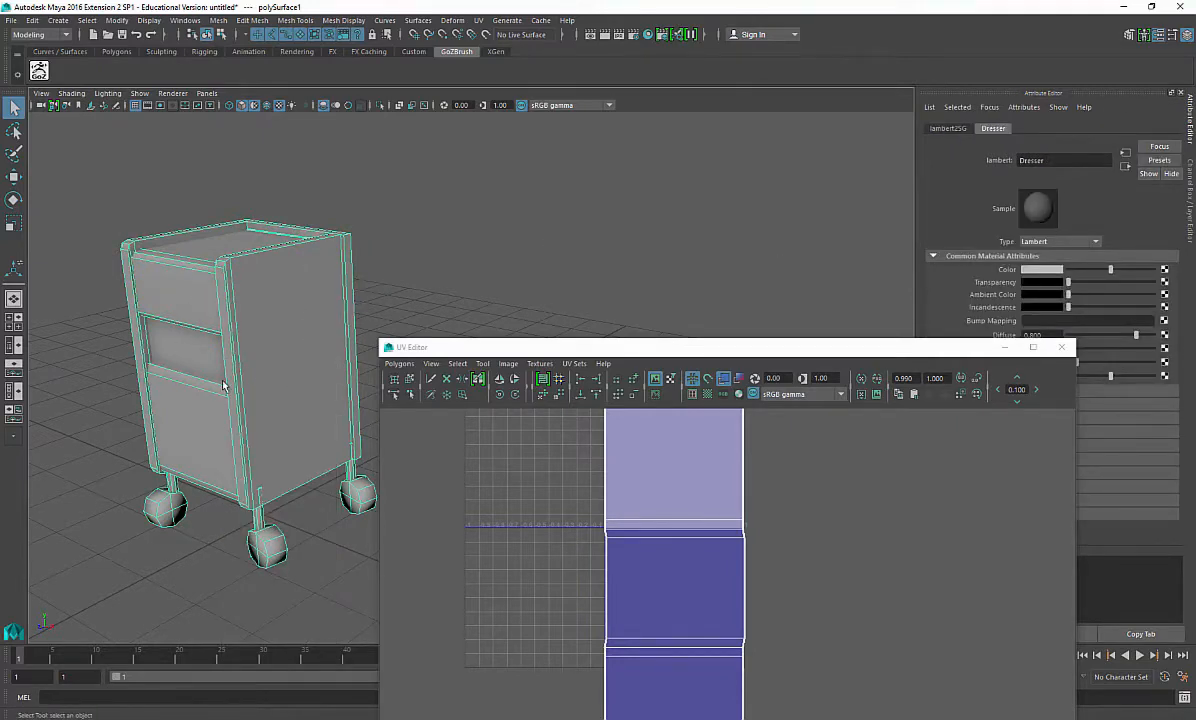
{"action": "left_click_drag", "start_coordinate": [271, 411], "coordinate": [284, 533], "text": "alt"}
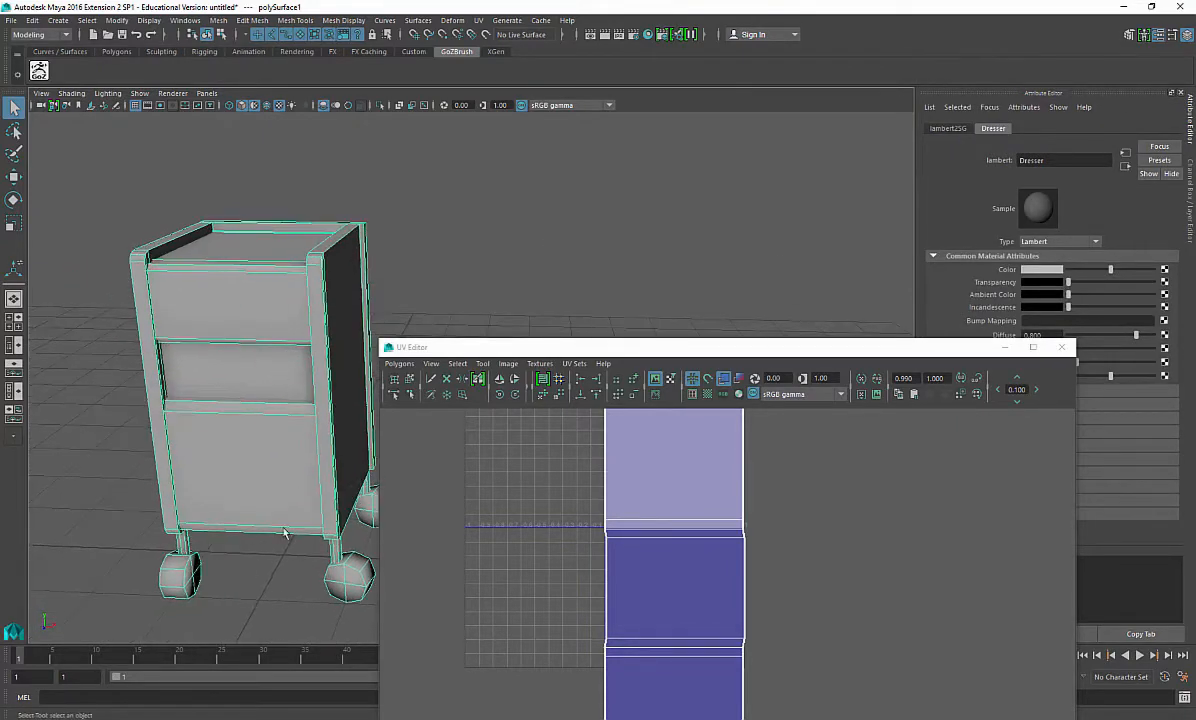
{"action": "left_click", "coordinate": [280, 256]}
{"action": "left_click", "coordinate": [376, 173]}
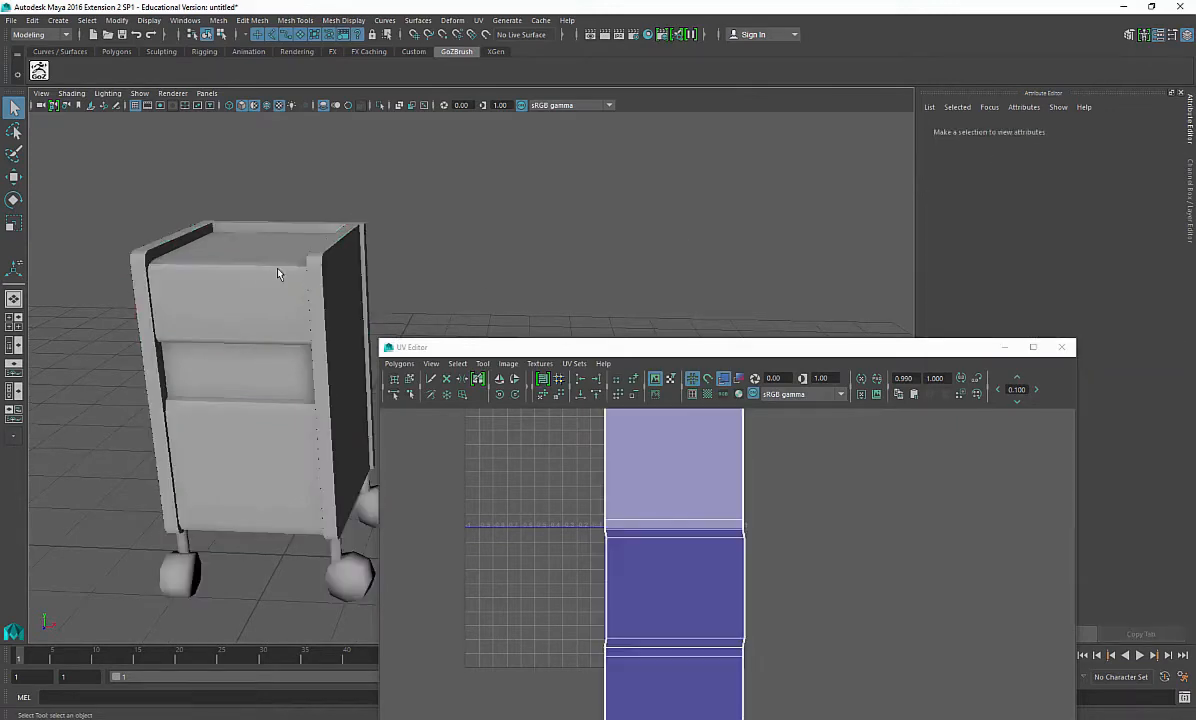
{"action": "left_click", "coordinate": [259, 250]}
{"action": "key", "text": "ctrl+a"}
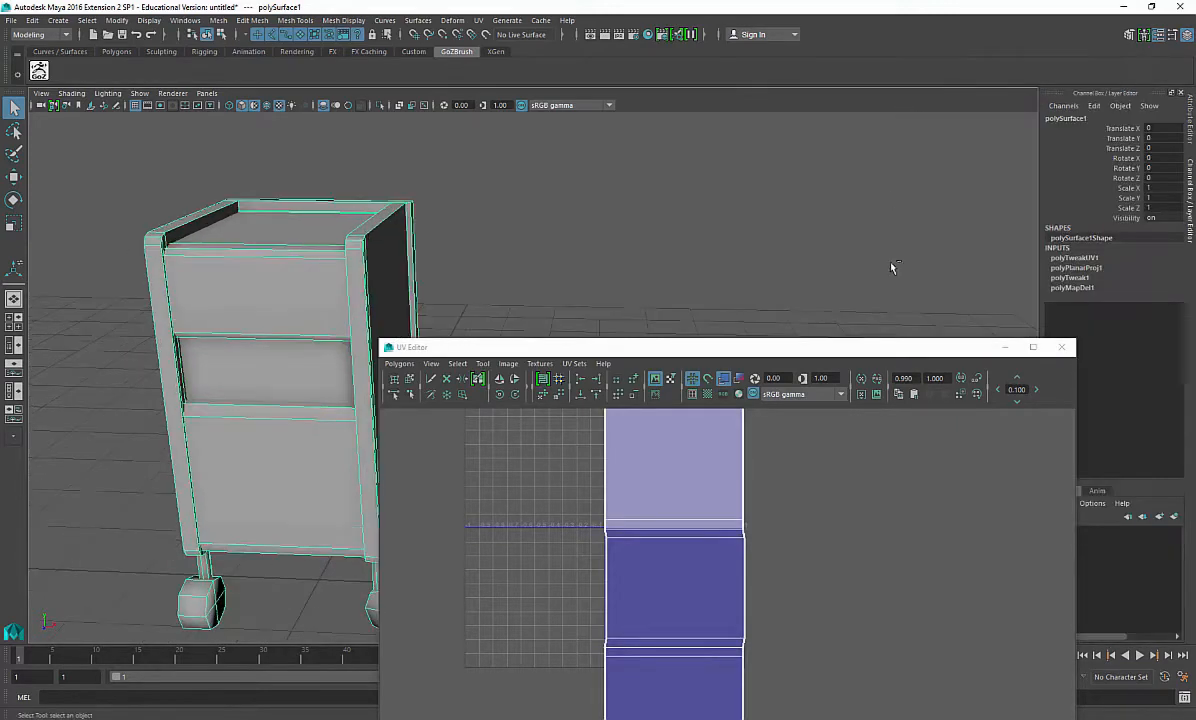
Step: Rename the object Dresser_medium and delete all of its construction history
{"action": "double_click", "coordinate": [1066, 118]}
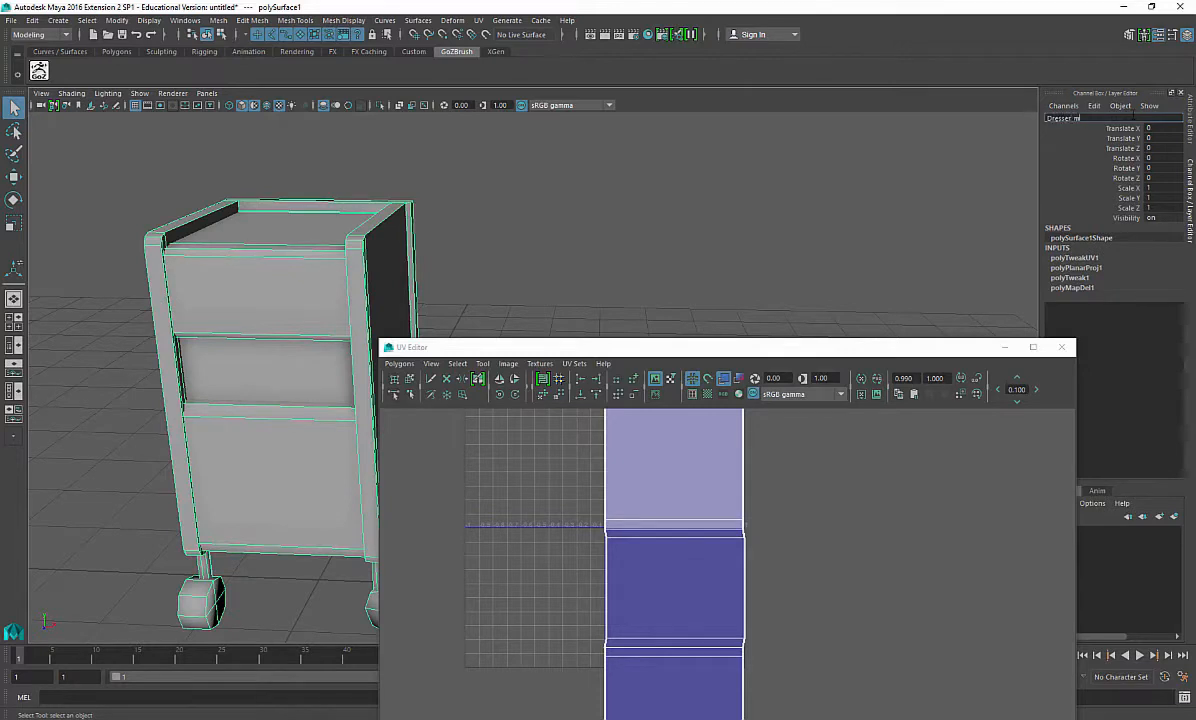
{"action": "key", "text": "Return"}
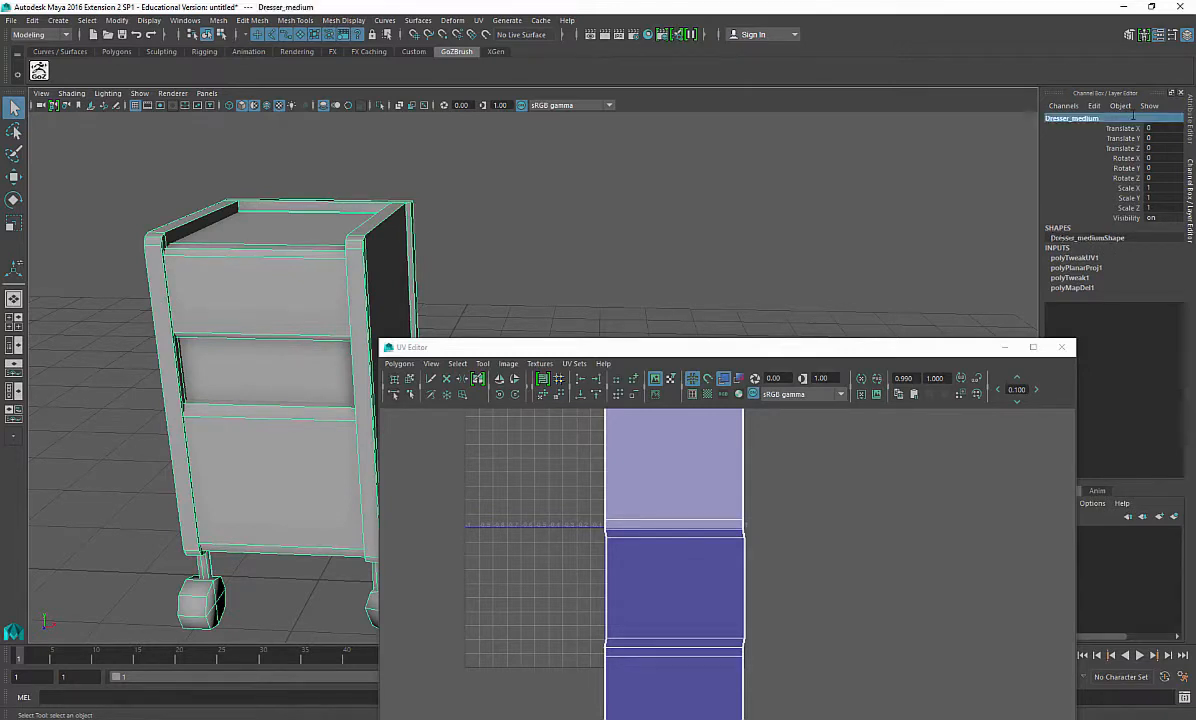
{"action": "left_click", "coordinate": [32, 20]}
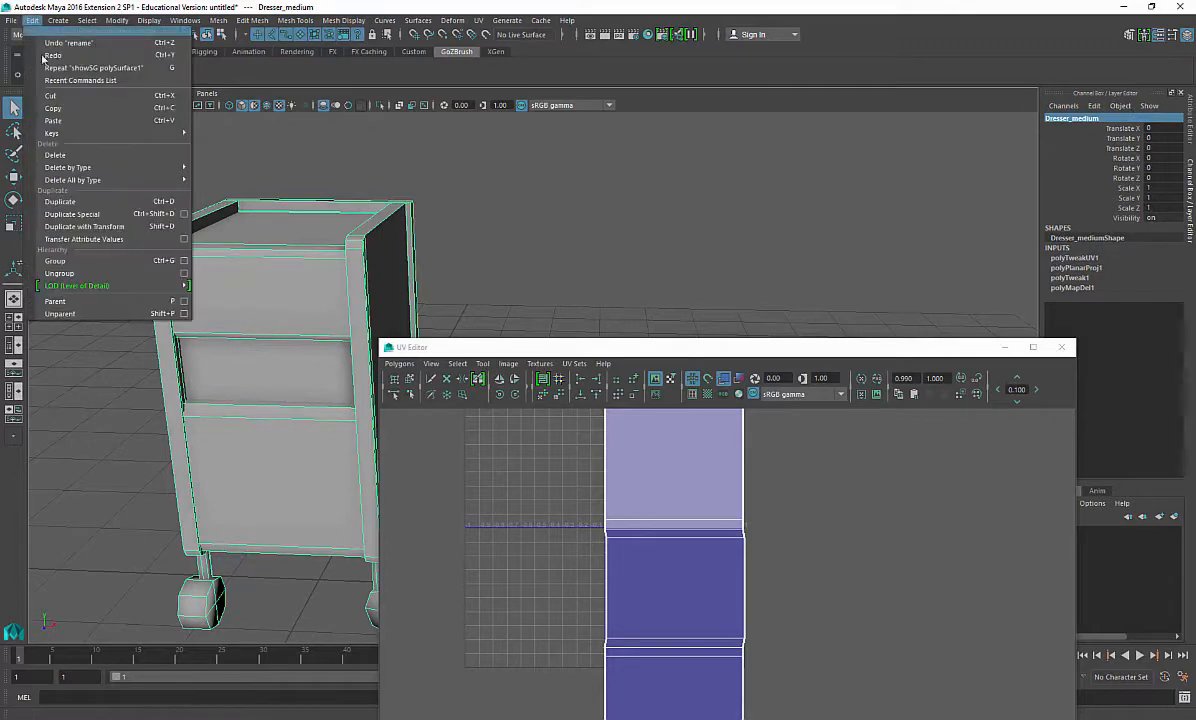
{"action": "mouse_move", "coordinate": [140, 180]}
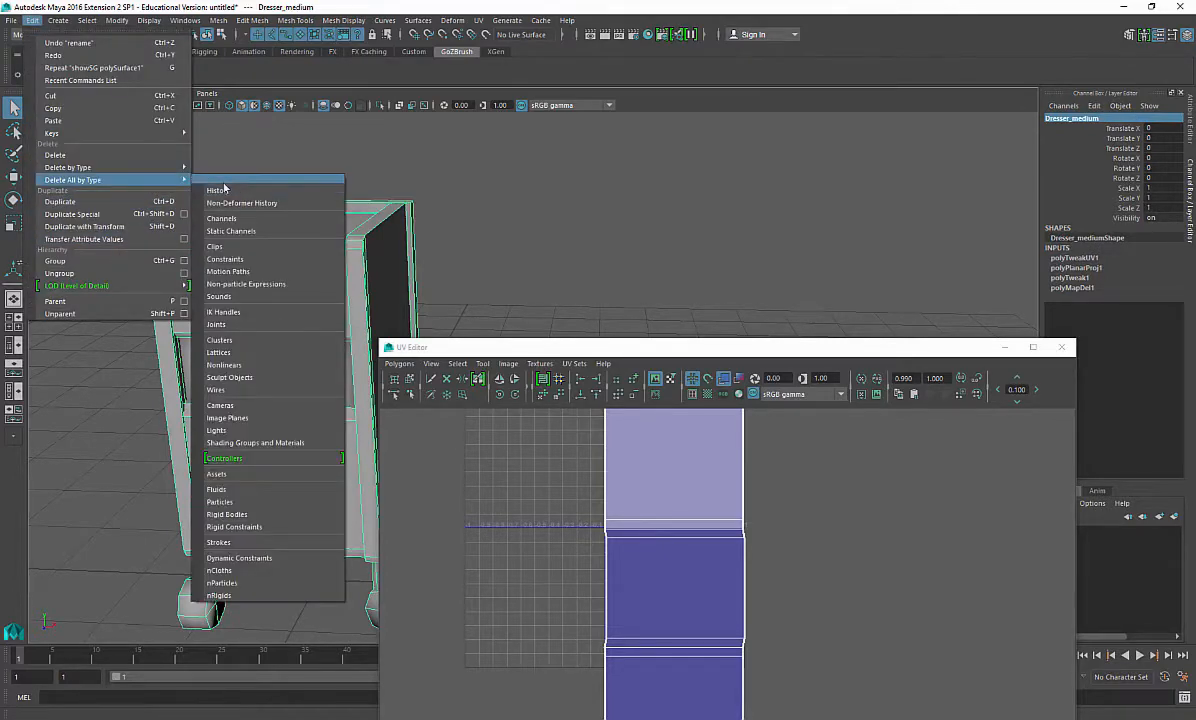
{"action": "left_click", "coordinate": [227, 191]}
Step: Unfold the front UV shell further with the Smooth UV tool
{"action": "left_click_drag", "start_coordinate": [288, 398], "coordinate": [246, 350], "text": "alt"}
{"action": "middle_click_drag", "start_coordinate": [616, 526], "coordinate": [619, 513], "text": "alt"}
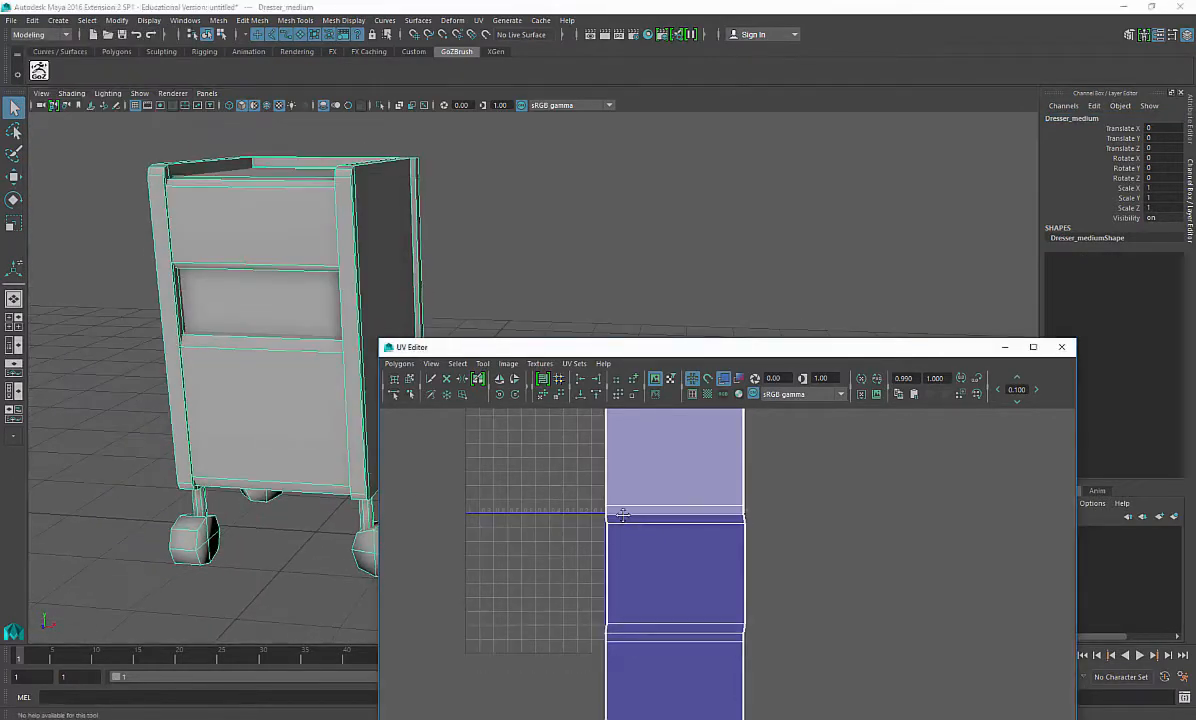
{"action": "scroll", "coordinate": [672, 560], "scroll_direction": "down", "scroll_amount": 7}
{"action": "right_click_drag", "start_coordinate": [718, 527], "coordinate": [763, 558]}
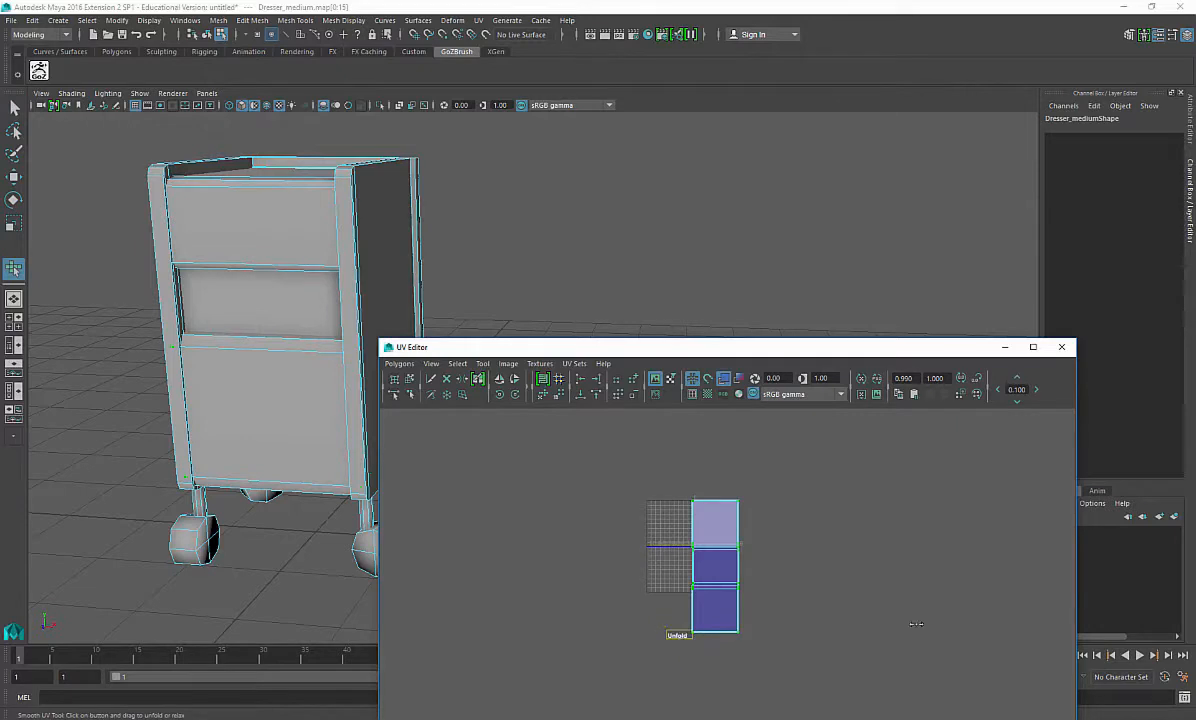
{"action": "scroll", "coordinate": [740, 595], "scroll_direction": "up", "scroll_amount": 5}
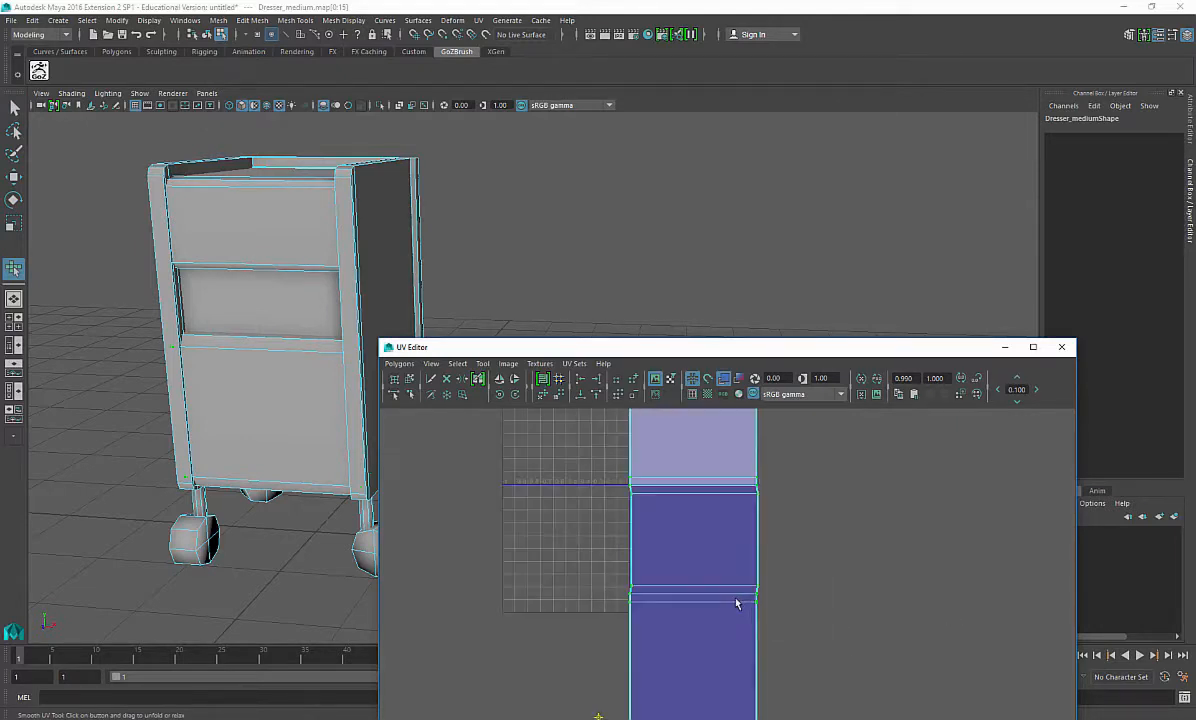
{"action": "middle_click_drag", "start_coordinate": [634, 683], "coordinate": [693, 551], "text": "alt"}
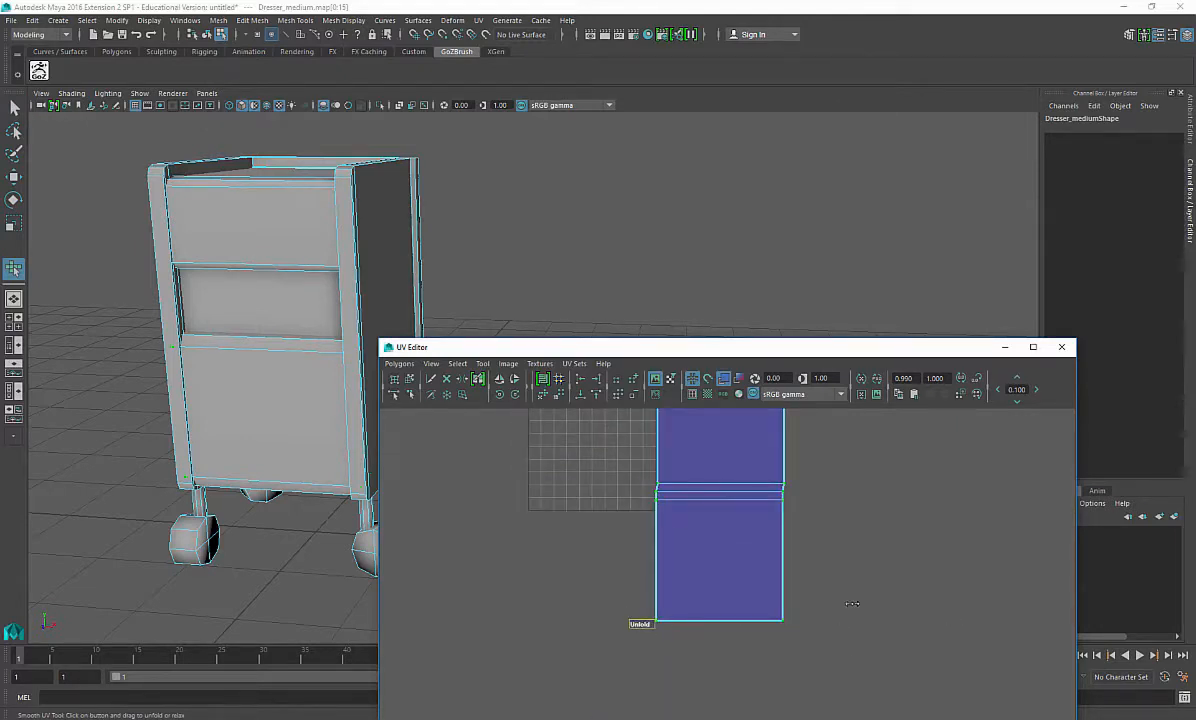
{"action": "middle_click_drag", "start_coordinate": [210, 360], "coordinate": [198, 464], "text": "alt"}
{"action": "right_click_drag", "start_coordinate": [220, 482], "coordinate": [350, 316]}
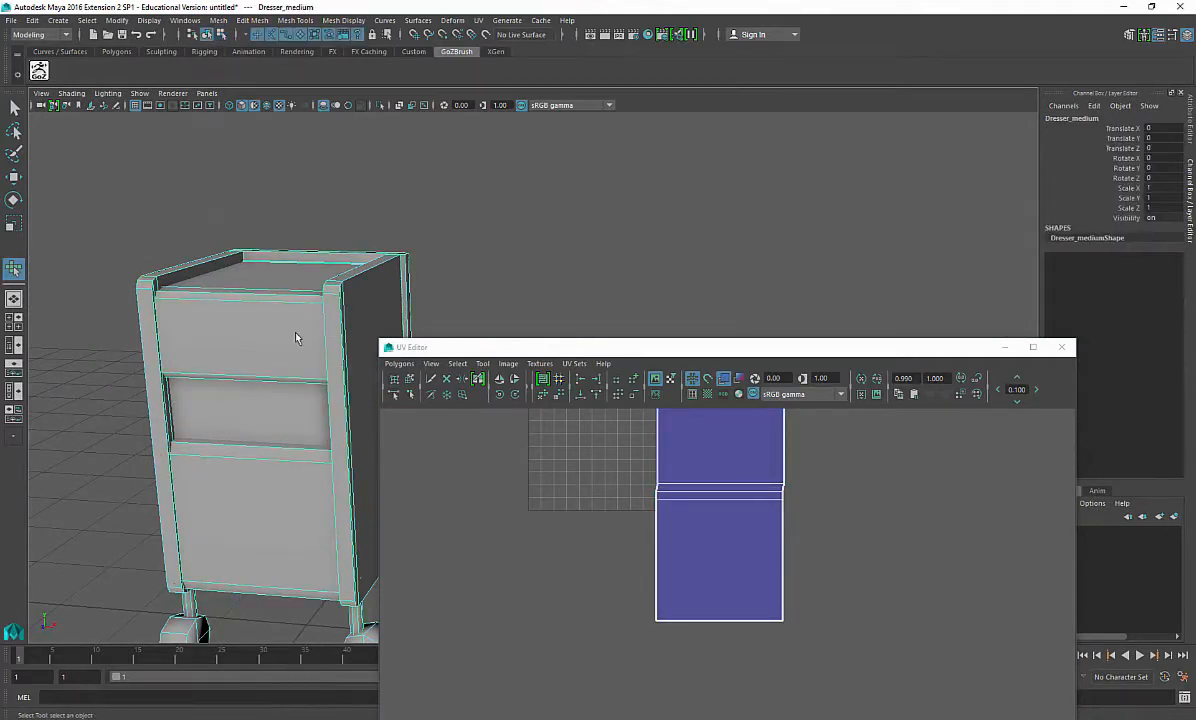
Step: Examine the dresser's front panel faces in the viewport and their UVs in the UV Editor
{"action": "key", "text": "w"}
{"action": "middle_click_drag", "start_coordinate": [713, 499], "coordinate": [633, 558], "text": "alt"}
{"action": "scroll", "coordinate": [633, 558], "scroll_direction": "down", "scroll_amount": 2}
{"action": "left_click_drag", "start_coordinate": [227, 470], "coordinate": [234, 430], "text": "alt"}
{"action": "left_click_drag", "start_coordinate": [218, 517], "coordinate": [275, 531], "text": "alt"}
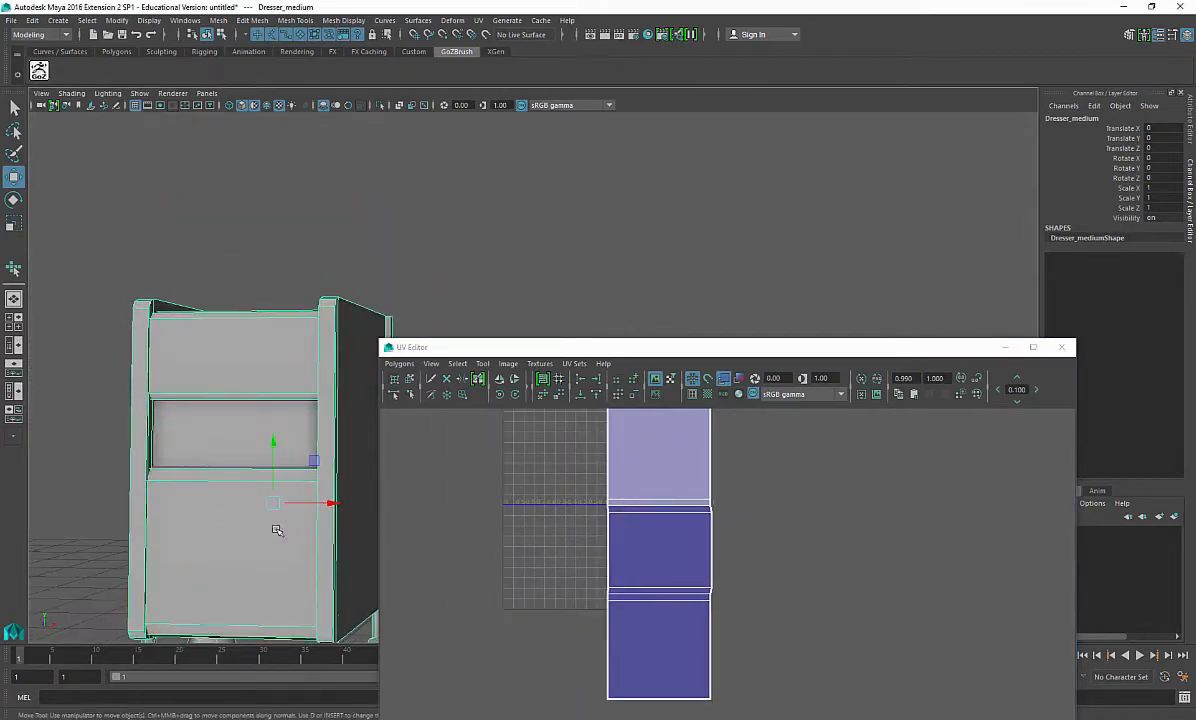
{"action": "middle_click_drag", "start_coordinate": [275, 531], "coordinate": [275, 571], "text": "alt"}
{"action": "right_click_drag", "start_coordinate": [278, 374], "coordinate": [273, 403]}
{"action": "double_click", "coordinate": [273, 403]}
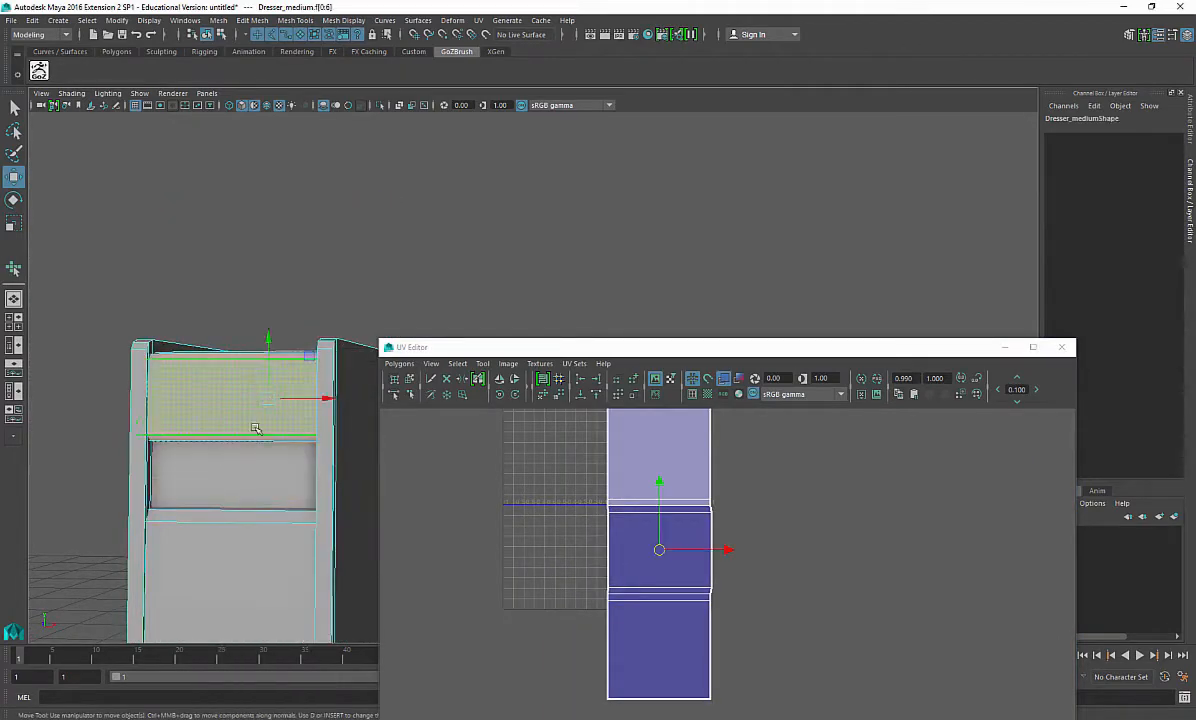
{"action": "left_click_drag", "start_coordinate": [256, 427], "coordinate": [187, 430], "text": "alt"}
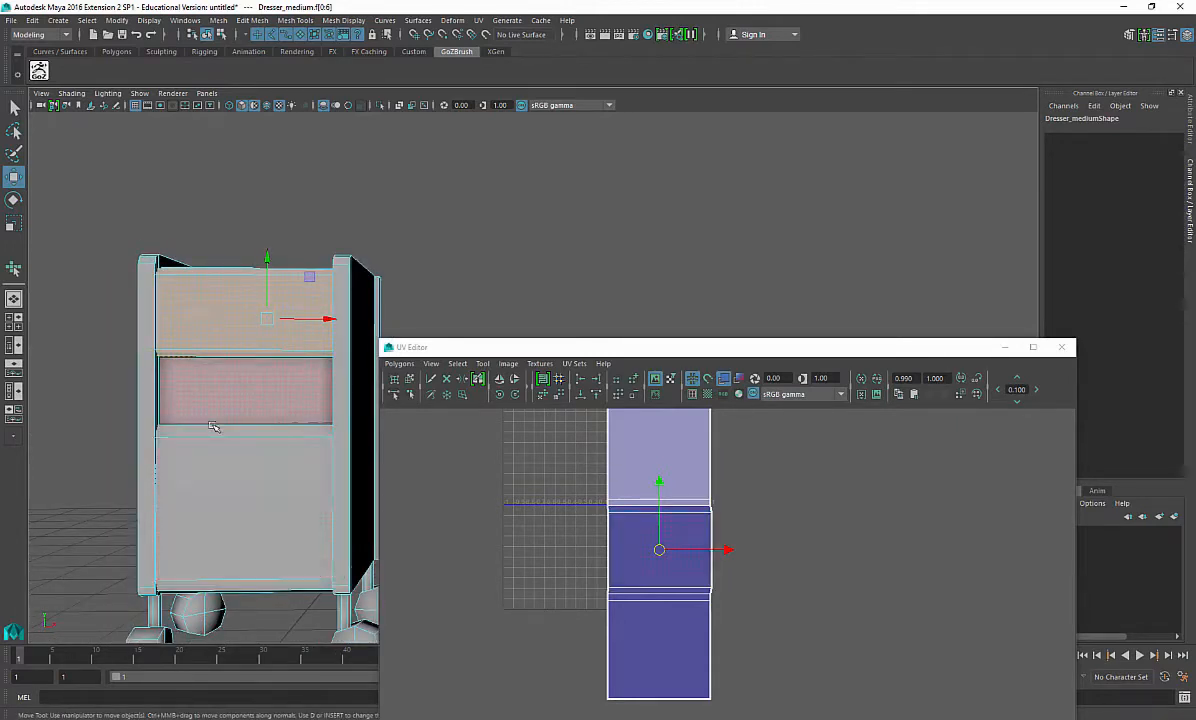
{"action": "left_click_drag", "start_coordinate": [195, 396], "coordinate": [210, 438], "text": "alt"}
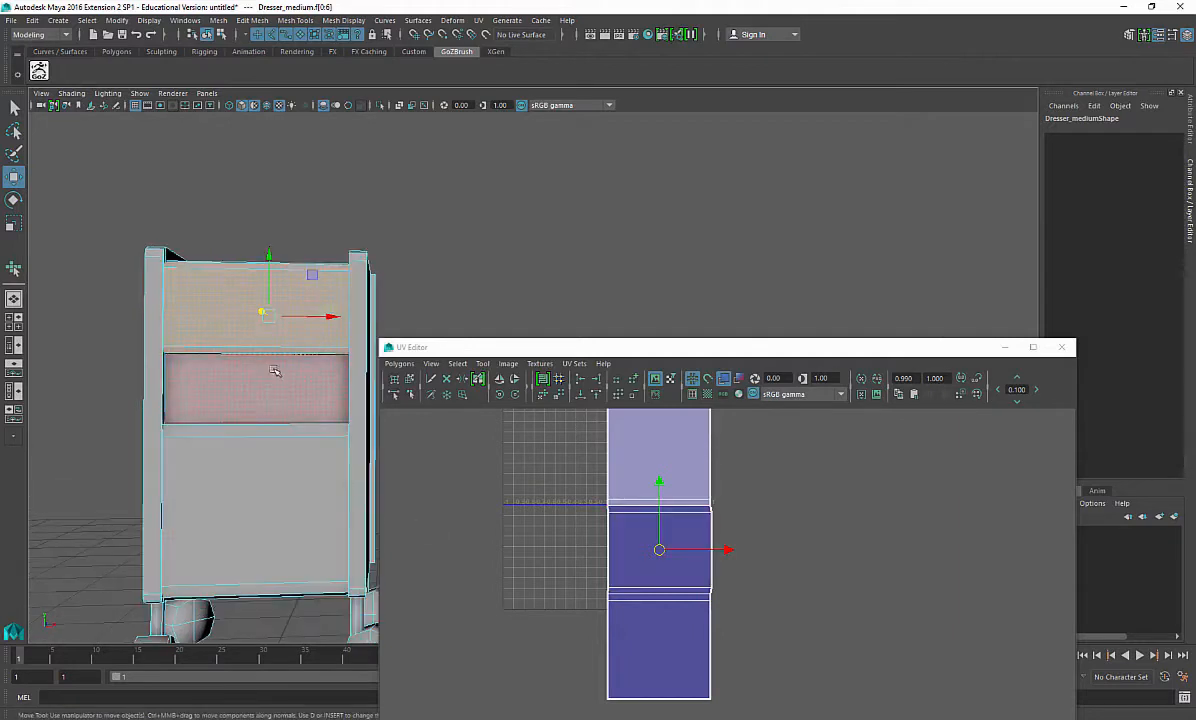
{"action": "left_click", "coordinate": [263, 503]}
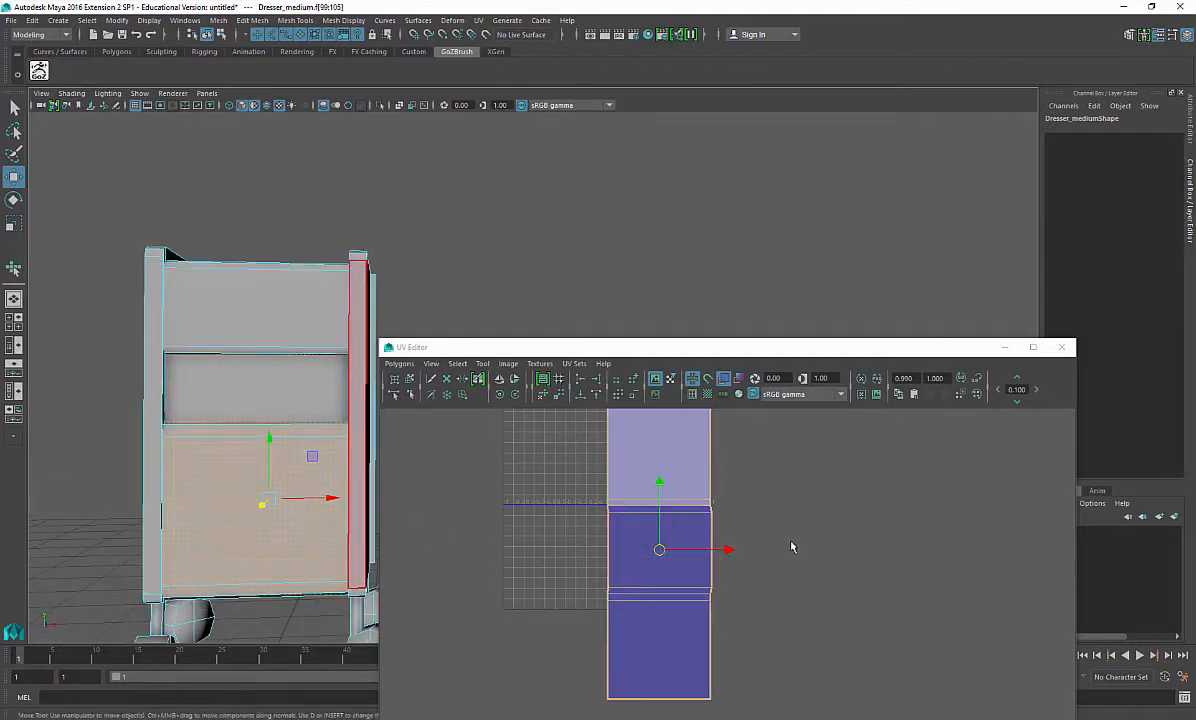
Step: Scale and move the front UV shell into the 0–1 UV range
{"action": "middle_click_drag", "start_coordinate": [793, 547], "coordinate": [801, 582], "text": "alt"}
{"action": "right_click_drag", "start_coordinate": [645, 482], "coordinate": [681, 478]}
{"action": "left_click_drag", "start_coordinate": [706, 523], "coordinate": [728, 562]}
{"action": "right_click_drag", "start_coordinate": [716, 558], "coordinate": [780, 540], "text": "ctrl"}
{"action": "key", "text": "r"}
{"action": "left_click_drag", "start_coordinate": [667, 583], "coordinate": [622, 692]}
{"action": "key", "text": "w"}
{"action": "left_click_drag", "start_coordinate": [670, 556], "coordinate": [671, 463]}
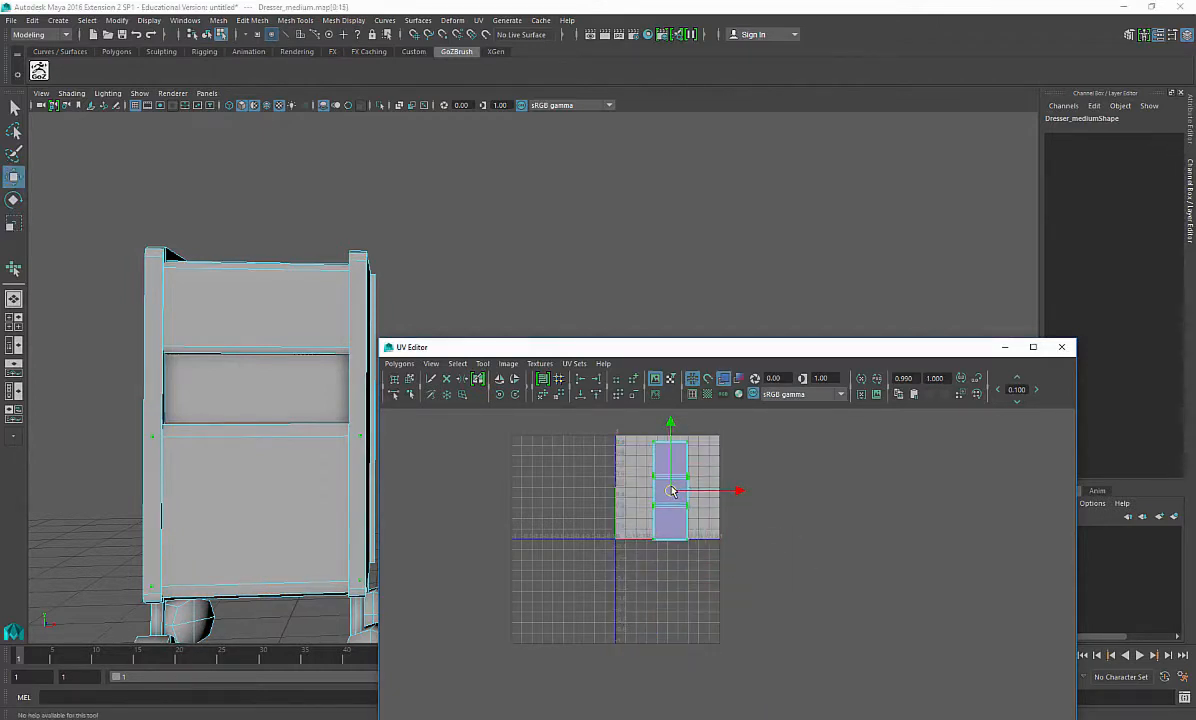
{"action": "scroll", "coordinate": [676, 495], "scroll_direction": "up", "scroll_amount": 5}
{"action": "middle_click_drag", "start_coordinate": [694, 542], "coordinate": [727, 622], "text": "alt"}
{"action": "key", "text": "r"}
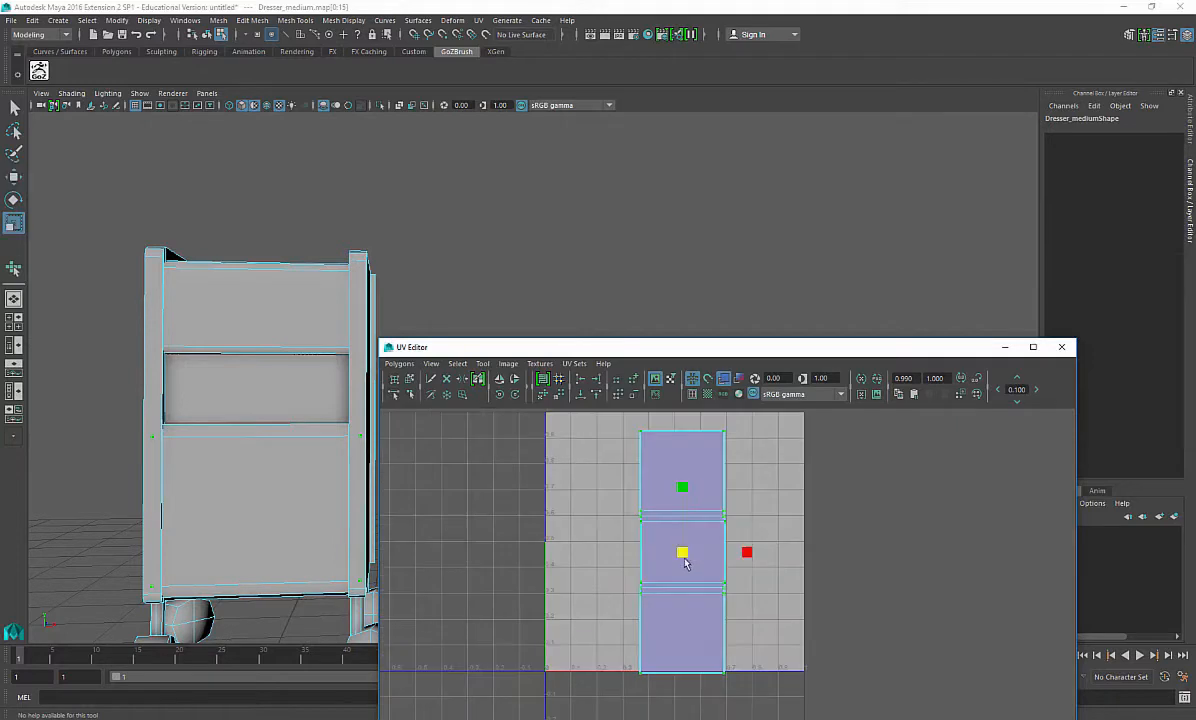
{"action": "mouse_move", "coordinate": [682, 556]}
{"action": "left_mouse_down"}
{"action": "mouse_move", "coordinate": [666, 566]}
{"action": "mouse_move", "coordinate": [686, 556]}
{"action": "mouse_move", "coordinate": [686, 575]}
{"action": "left_mouse_up"}
{"action": "key", "text": "w"}
Step: Adjust the top panel's planar projection and place its UV shell above the front shell
{"action": "left_click", "coordinate": [344, 446]}
{"action": "right_click_drag", "start_coordinate": [270, 388], "coordinate": [267, 431]}
{"action": "left_click", "coordinate": [280, 416]}
{"action": "left_click_drag", "start_coordinate": [286, 427], "coordinate": [184, 476], "text": "alt"}
{"action": "right_click_drag", "start_coordinate": [145, 405], "coordinate": [234, 685], "text": "shift"}
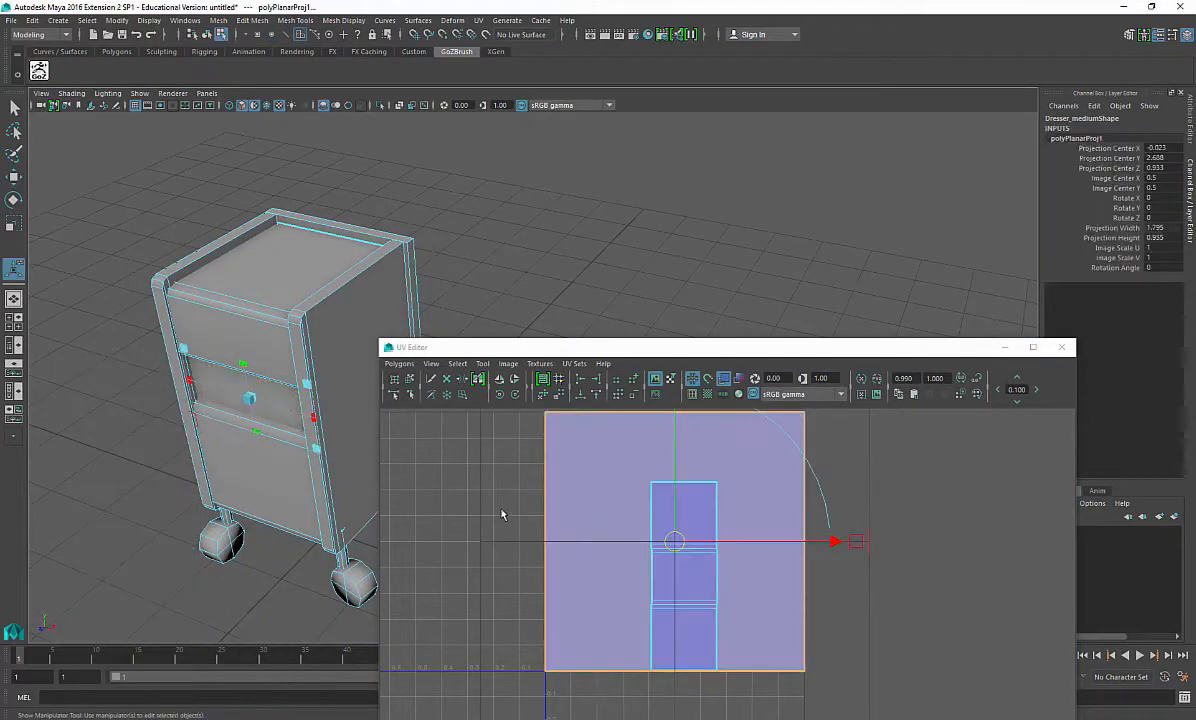
{"action": "right_click_drag", "start_coordinate": [466, 478], "coordinate": [695, 467]}
{"action": "left_click", "coordinate": [617, 490]}
{"action": "right_click_drag", "start_coordinate": [843, 452], "coordinate": [741, 543]}
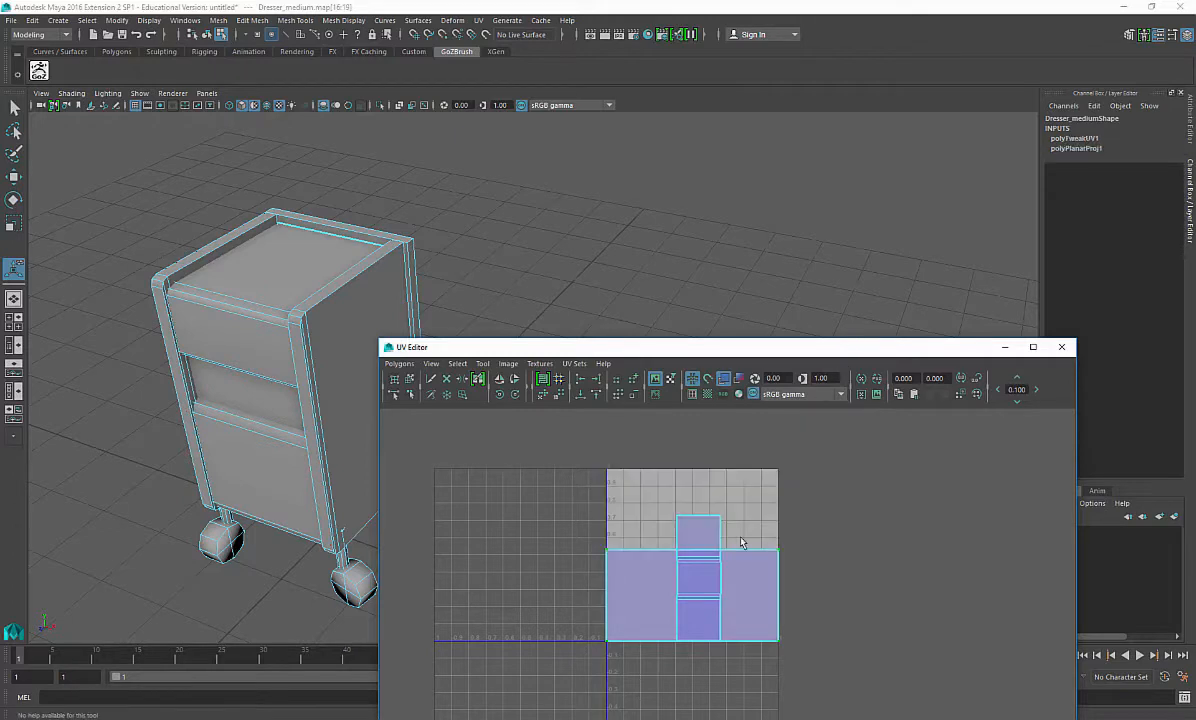
{"action": "left_click_drag", "start_coordinate": [693, 591], "coordinate": [698, 494]}
{"action": "key", "text": "w"}
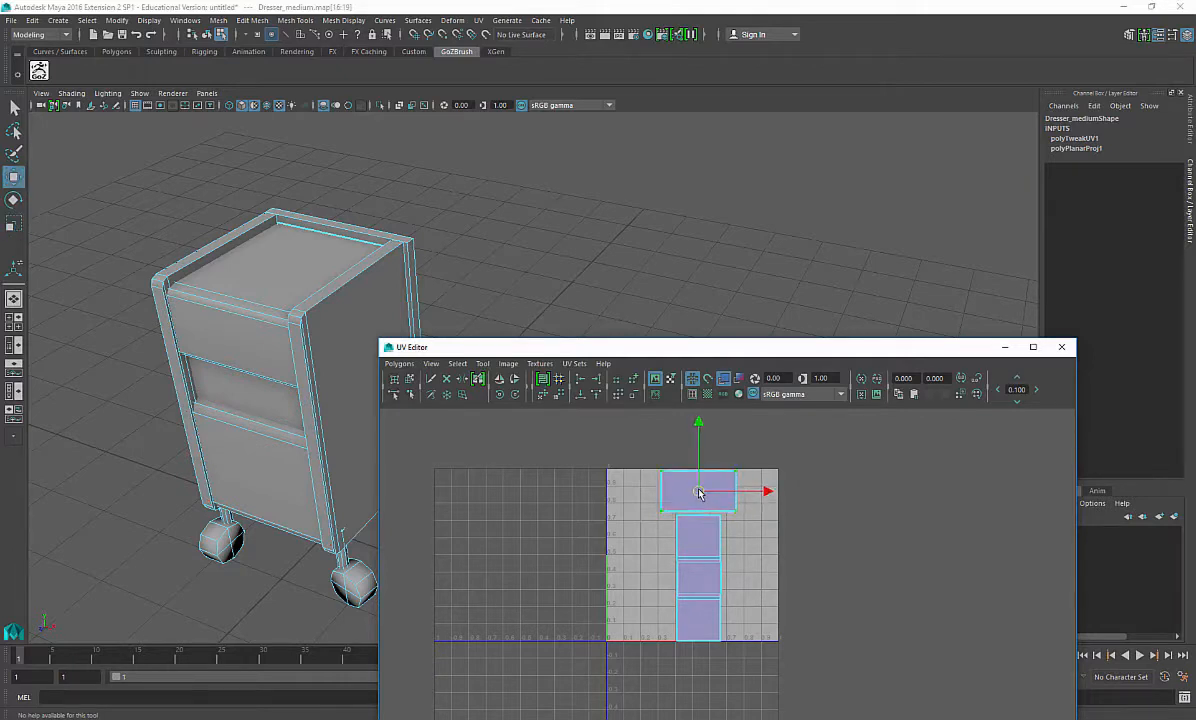
{"action": "middle_click_drag", "start_coordinate": [556, 532], "coordinate": [560, 550], "text": "alt"}
Step: Select the side panel's face loop and apply a planar UV projection to it
{"action": "left_click_drag", "start_coordinate": [172, 548], "coordinate": [232, 480], "text": "alt"}
{"action": "middle_click_drag", "start_coordinate": [232, 480], "coordinate": [261, 408], "text": "alt"}
{"action": "right_click_drag", "start_coordinate": [261, 408], "coordinate": [290, 464], "text": "alt"}
{"action": "middle_click_drag", "start_coordinate": [290, 464], "coordinate": [288, 425], "text": "alt"}
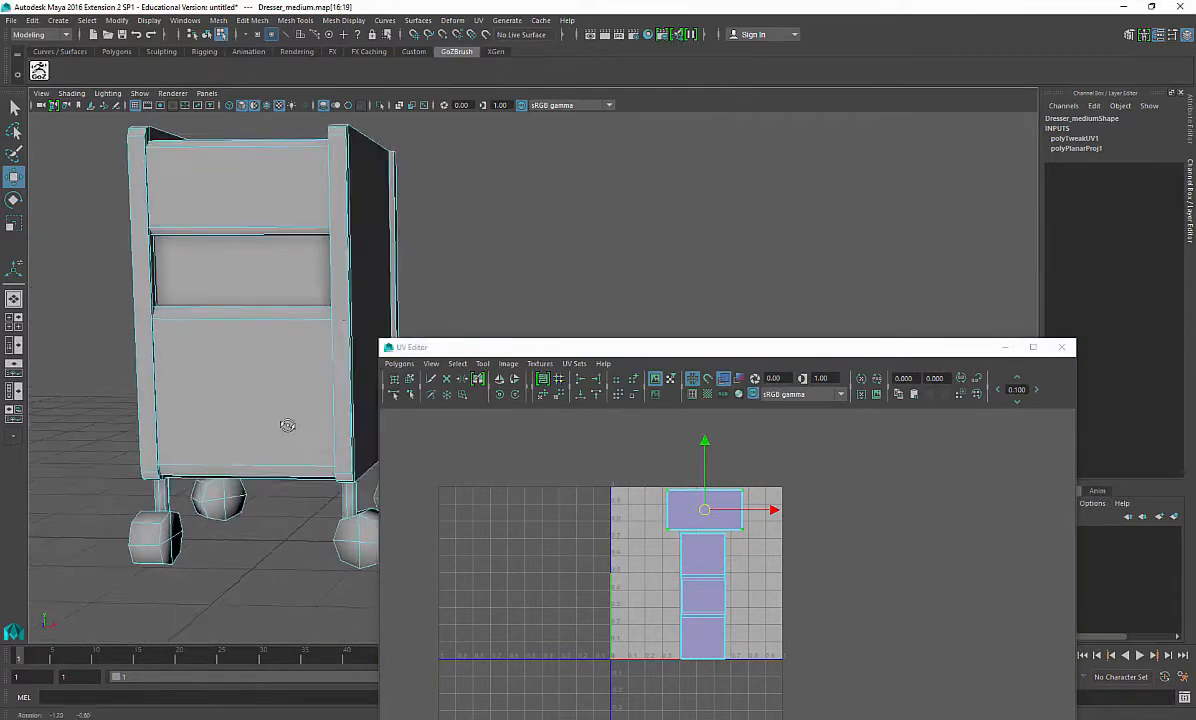
{"action": "left_click_drag", "start_coordinate": [288, 425], "coordinate": [306, 424], "text": "alt"}
{"action": "right_click_drag", "start_coordinate": [152, 302], "coordinate": [152, 333]}
{"action": "double_click", "coordinate": [145, 300]}
{"action": "left_click_drag", "start_coordinate": [145, 302], "coordinate": [131, 371], "text": "alt"}
{"action": "middle_click_drag", "start_coordinate": [131, 371], "coordinate": [175, 306], "text": "alt"}
{"action": "left_click_drag", "start_coordinate": [175, 306], "coordinate": [254, 312], "text": "alt"}
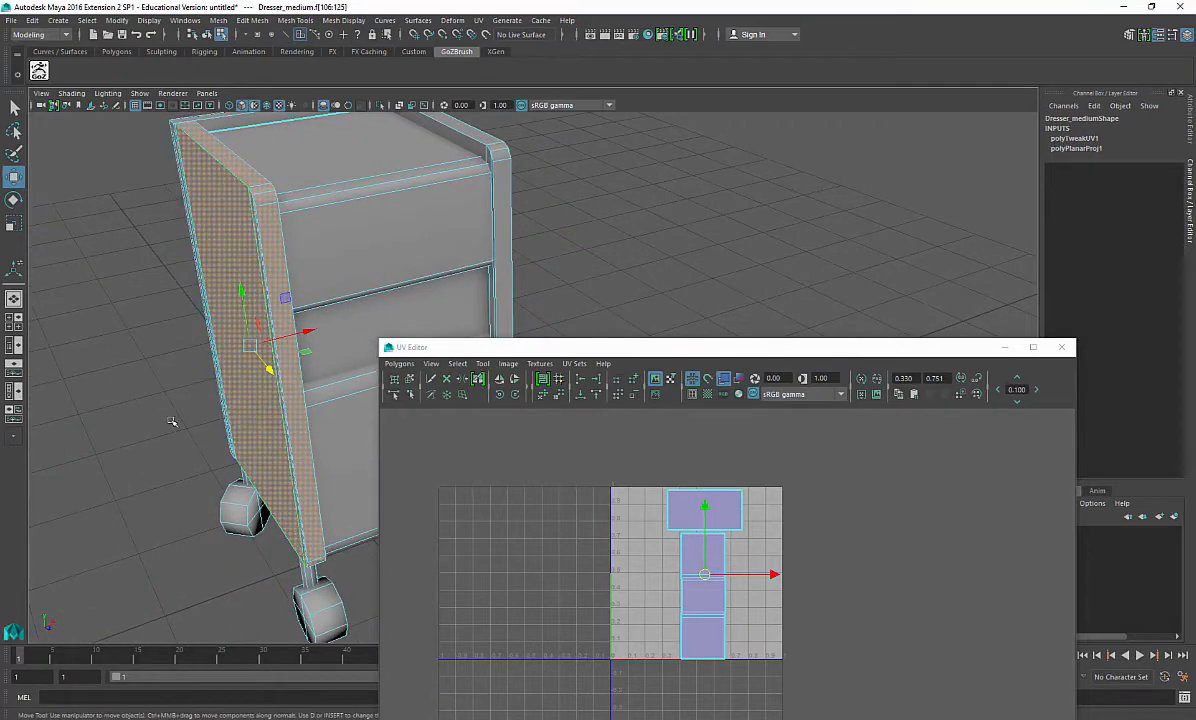
{"action": "right_click", "coordinate": [142, 327], "text": "shift"}
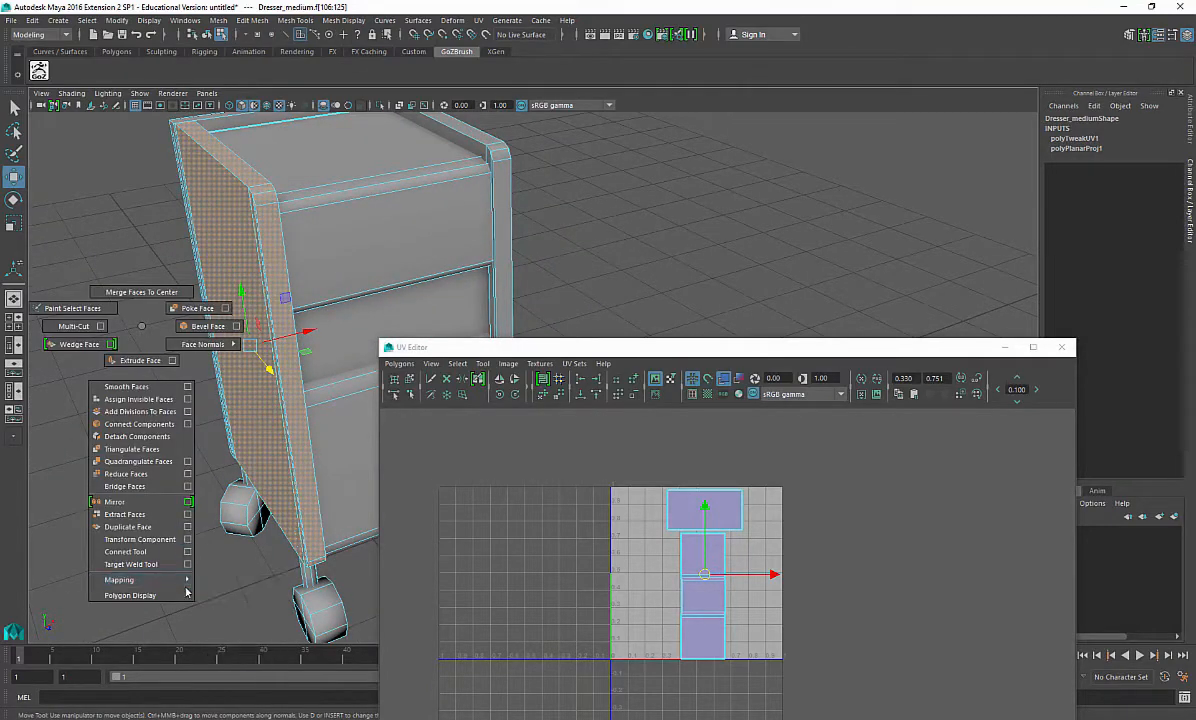
{"action": "mouse_move", "coordinate": [167, 584]}
{"action": "left_click", "coordinate": [244, 605]}
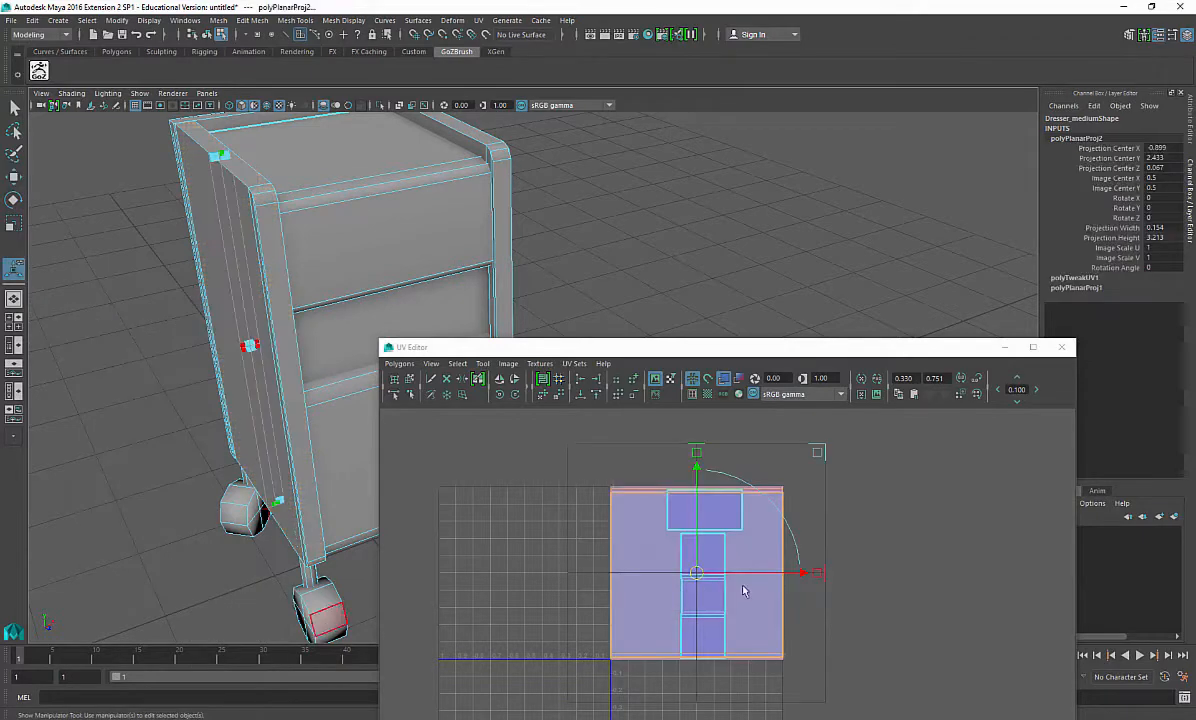
Step: Move the side panel's projected UV shell away from the existing shells
{"action": "middle_click_drag", "start_coordinate": [745, 590], "coordinate": [656, 548], "text": "alt"}
{"action": "left_click_drag", "start_coordinate": [714, 533], "coordinate": [1034, 533]}
{"action": "middle_click_drag", "start_coordinate": [925, 495], "coordinate": [803, 537], "text": "alt"}
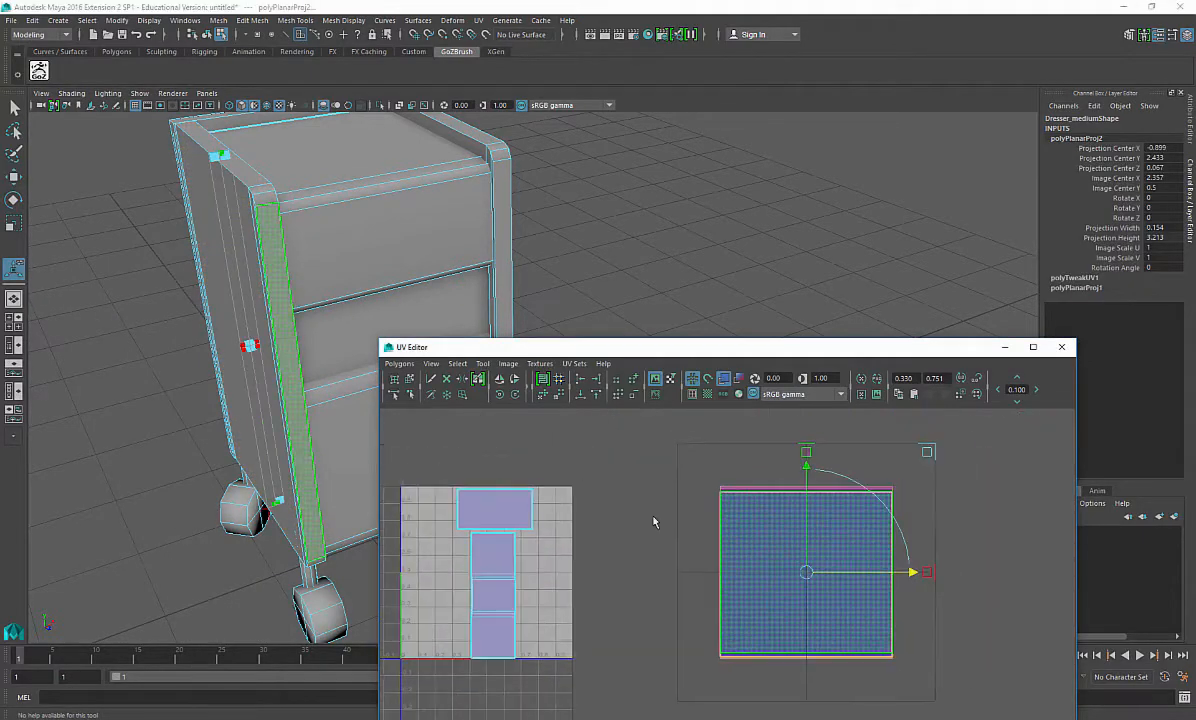
Step: Isolate the side panel's faces in the viewport to examine them
{"action": "left_click_drag", "start_coordinate": [222, 226], "coordinate": [243, 261], "text": "alt"}
{"action": "right_click_drag", "start_coordinate": [257, 277], "coordinate": [266, 232]}
{"action": "left_click", "coordinate": [262, 287]}
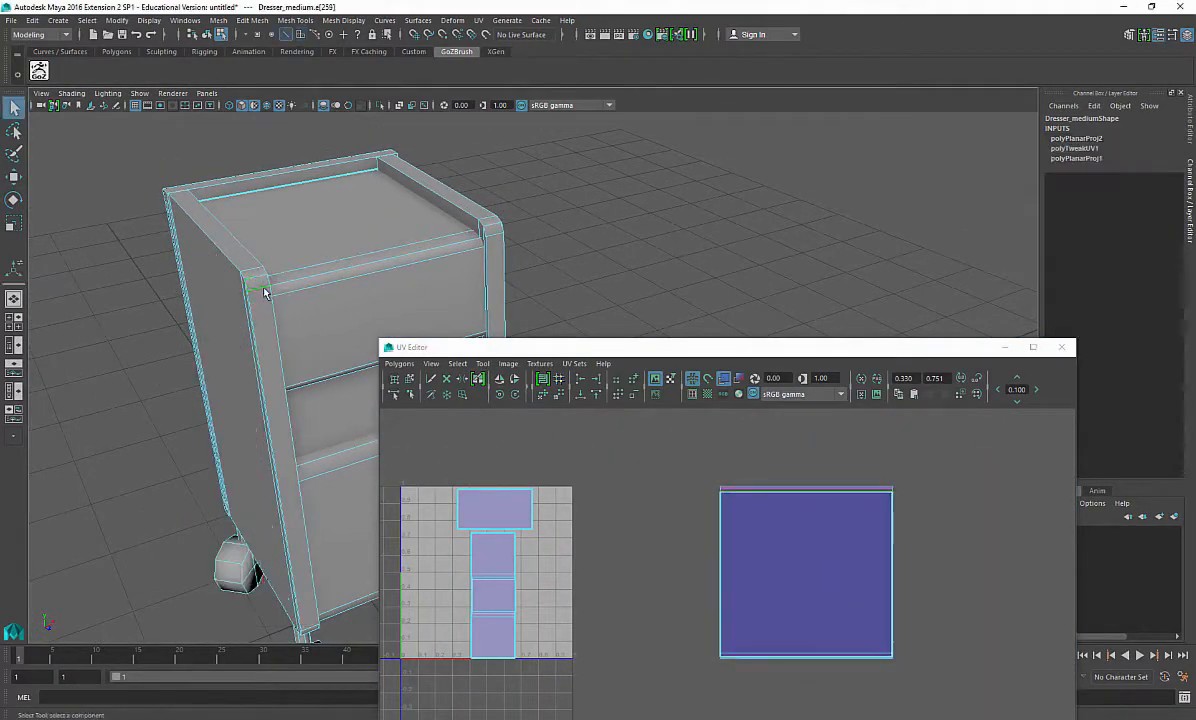
{"action": "right_click_drag", "start_coordinate": [193, 250], "coordinate": [205, 281]}
{"action": "left_click", "coordinate": [242, 291]}
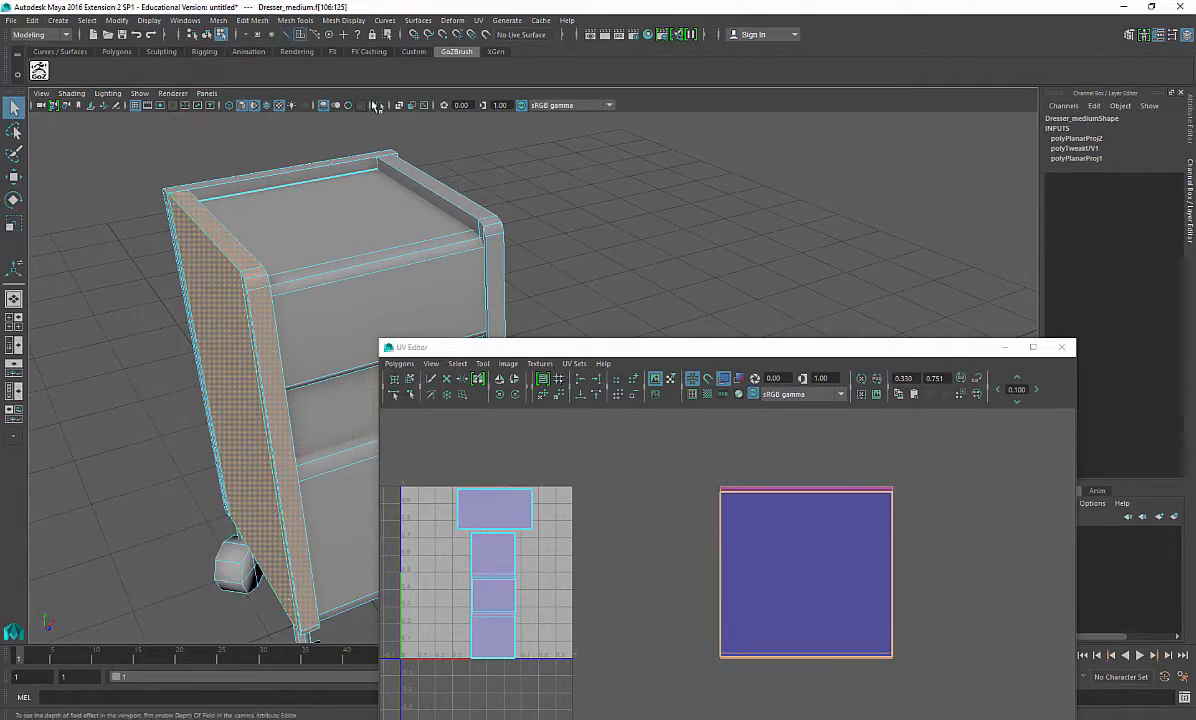
{"action": "left_click", "coordinate": [380, 105]}
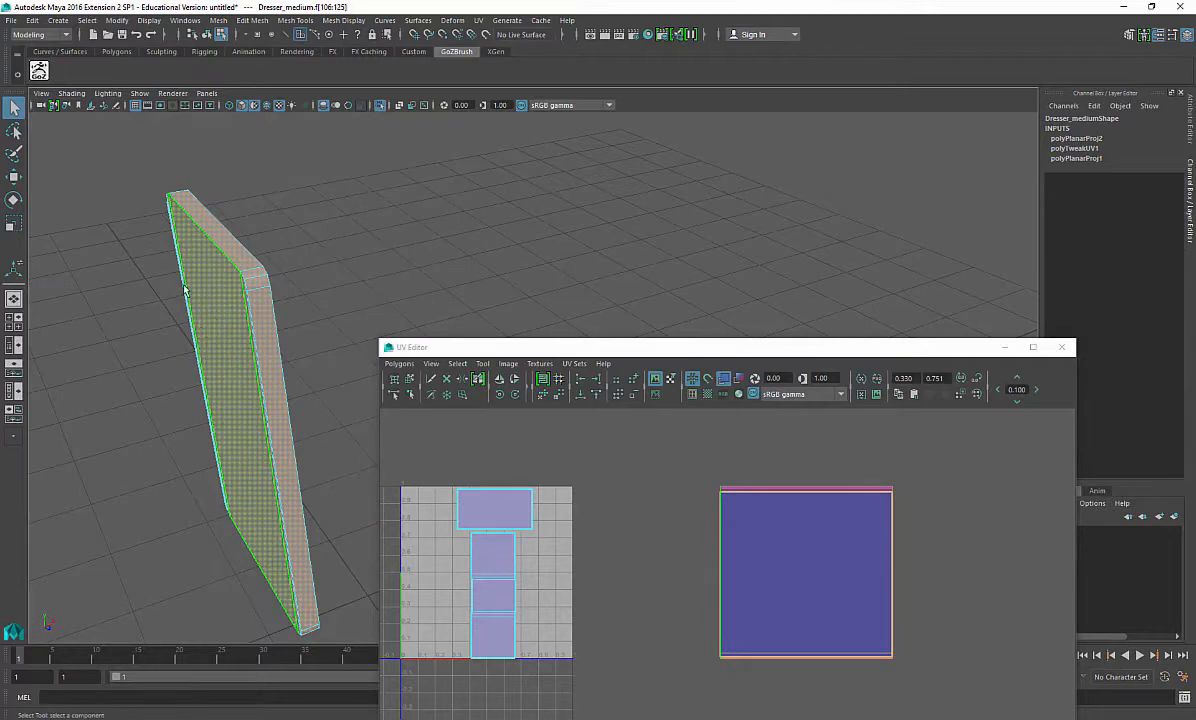
{"action": "left_click_drag", "start_coordinate": [184, 290], "coordinate": [315, 280], "text": "alt"}
{"action": "middle_click_drag", "start_coordinate": [315, 280], "coordinate": [254, 402], "text": "alt"}
{"action": "right_click_drag", "start_coordinate": [316, 205], "coordinate": [380, 183]}
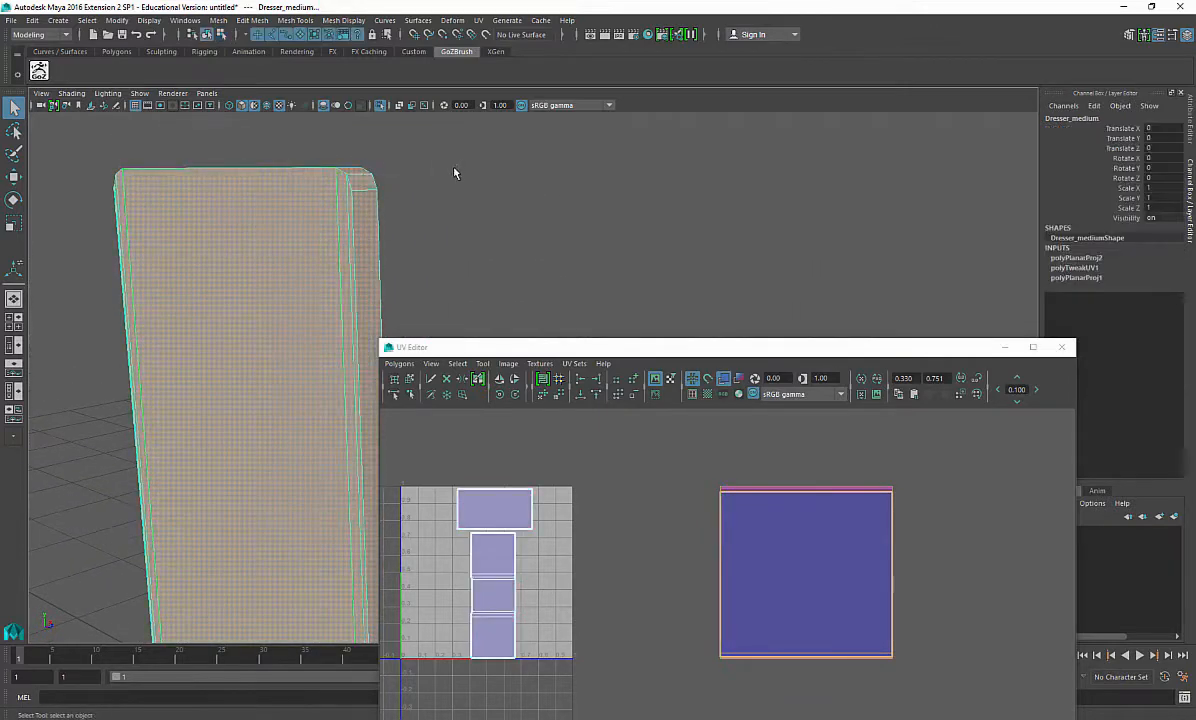
Step: Select an edge at the side panel's bottom corner and cut the UVs along it
{"action": "left_click", "coordinate": [454, 172]}
{"action": "left_click", "coordinate": [339, 257]}
{"action": "left_click_drag", "start_coordinate": [339, 257], "coordinate": [374, 247], "text": "alt"}
{"action": "middle_click_drag", "start_coordinate": [374, 247], "coordinate": [283, 360], "text": "alt"}
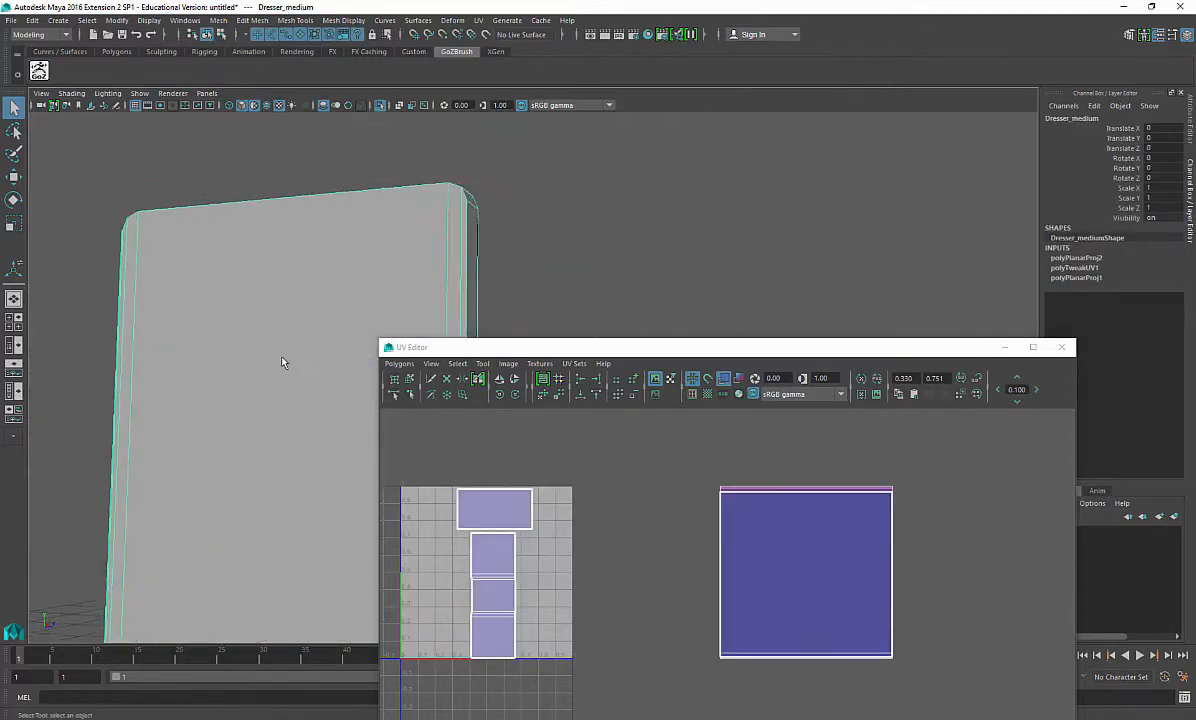
{"action": "left_click_drag", "start_coordinate": [283, 360], "coordinate": [355, 220], "text": "alt"}
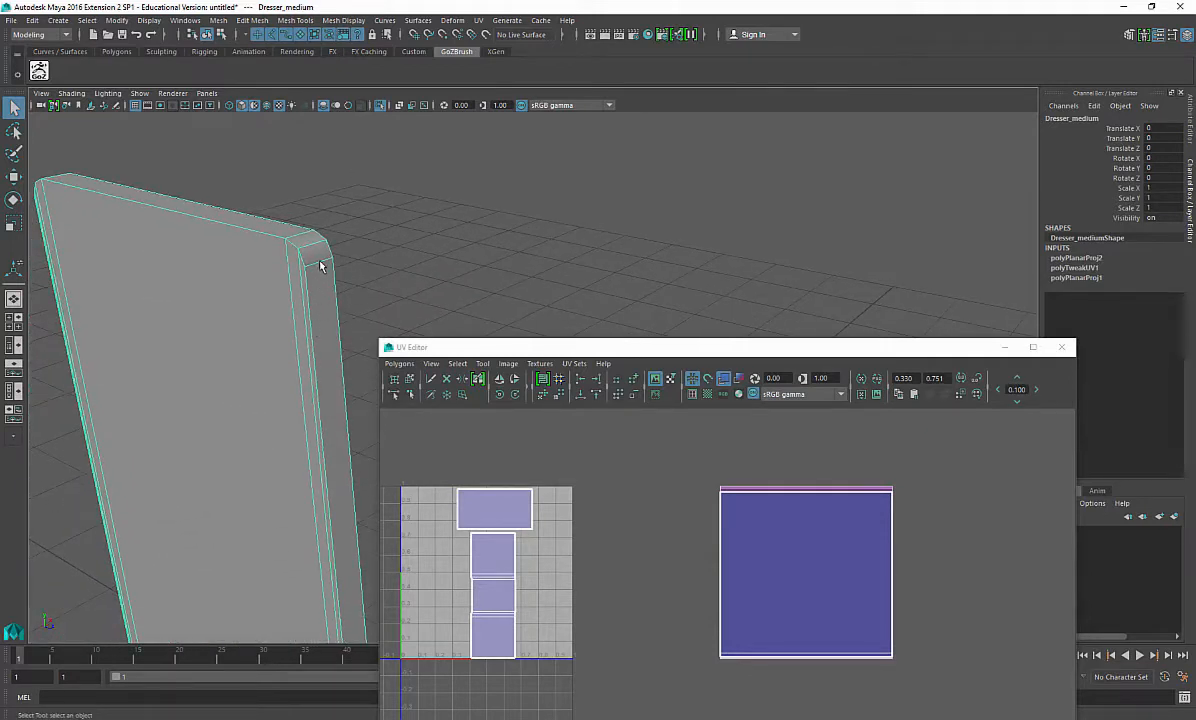
{"action": "right_click_drag", "start_coordinate": [320, 265], "coordinate": [303, 230]}
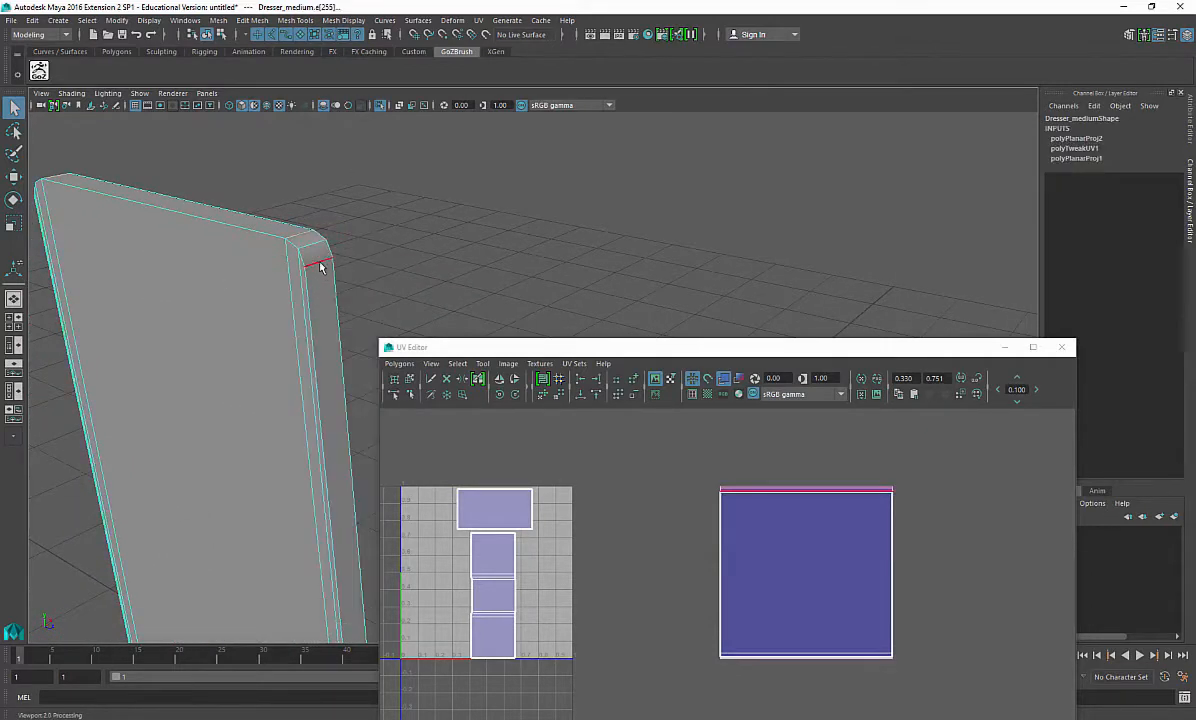
{"action": "left_click", "coordinate": [308, 275]}
{"action": "left_click_drag", "start_coordinate": [335, 451], "coordinate": [262, 462], "text": "alt"}
{"action": "left_click", "coordinate": [257, 465]}
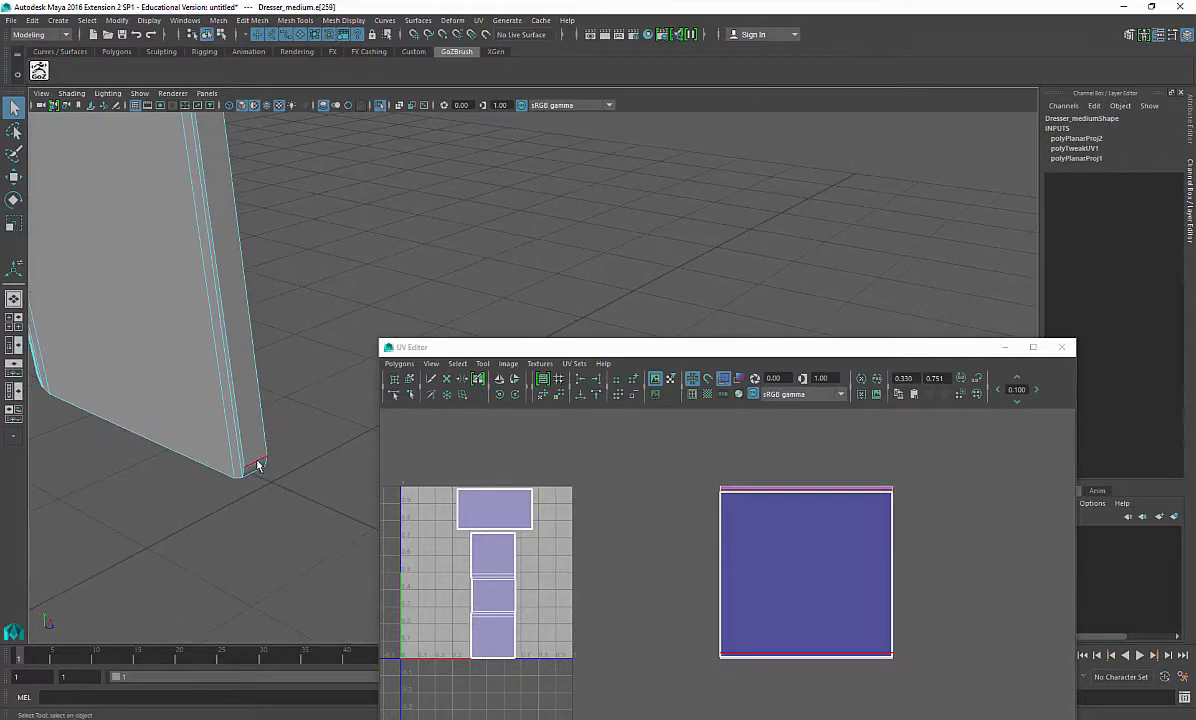
{"action": "key", "text": "w"}
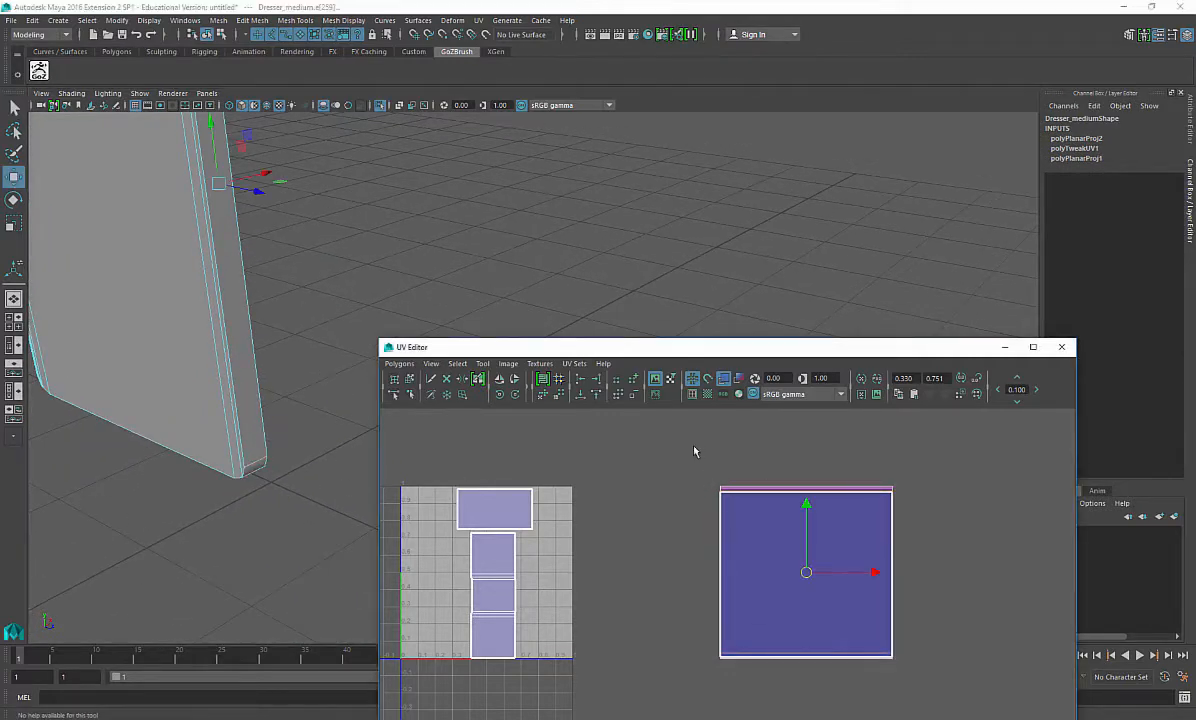
{"action": "right_click_drag", "start_coordinate": [694, 451], "coordinate": [632, 454], "text": "shift"}
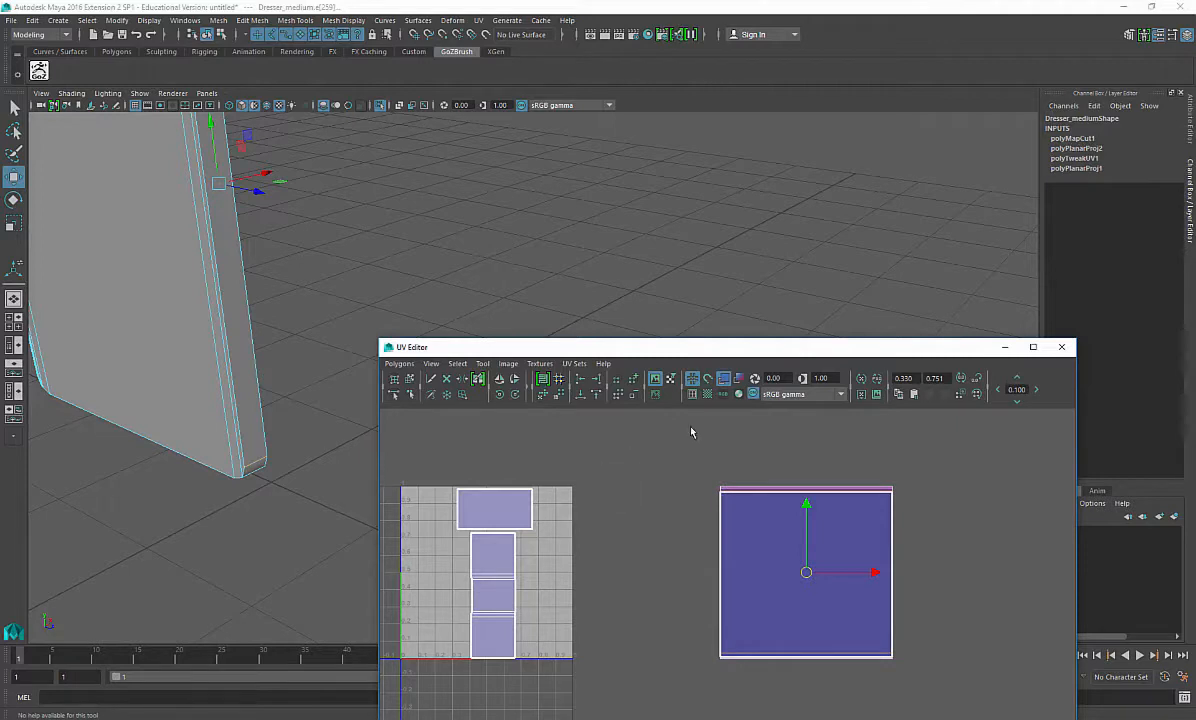
{"action": "left_click", "coordinate": [263, 485]}
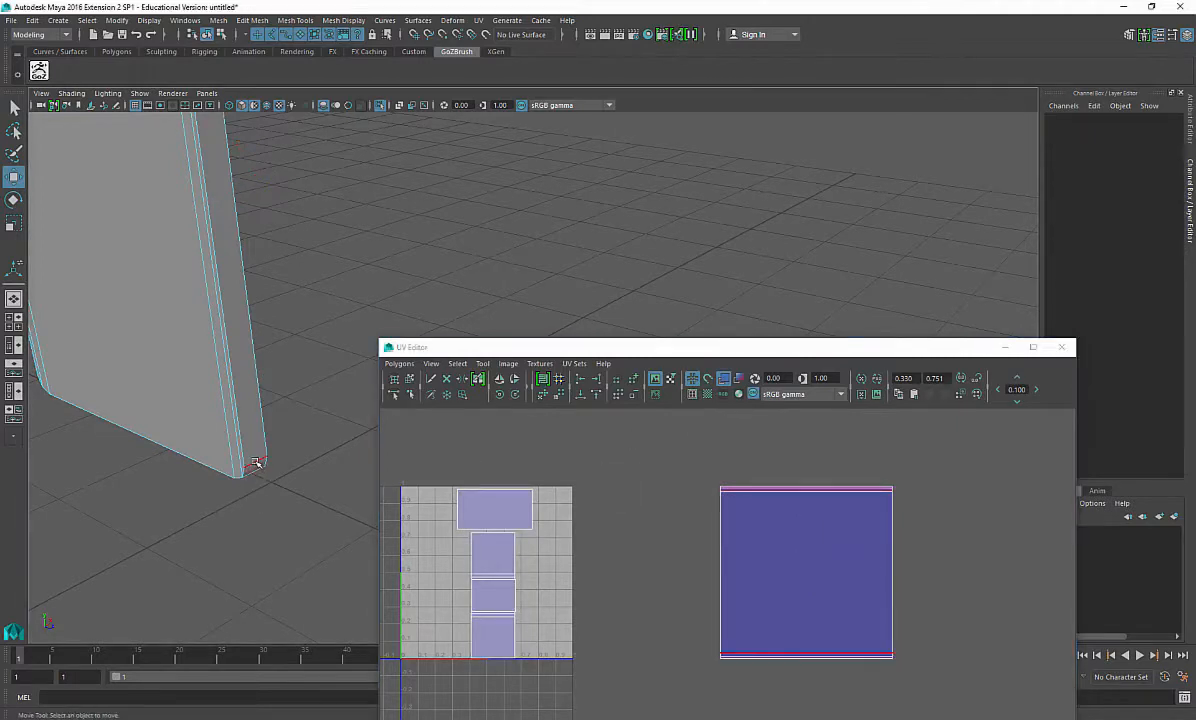
Step: Select another vertical corner edge of the side panel and cut the UVs along it
{"action": "left_click", "coordinate": [256, 462]}
{"action": "left_click_drag", "start_coordinate": [256, 462], "coordinate": [219, 429], "text": "alt"}
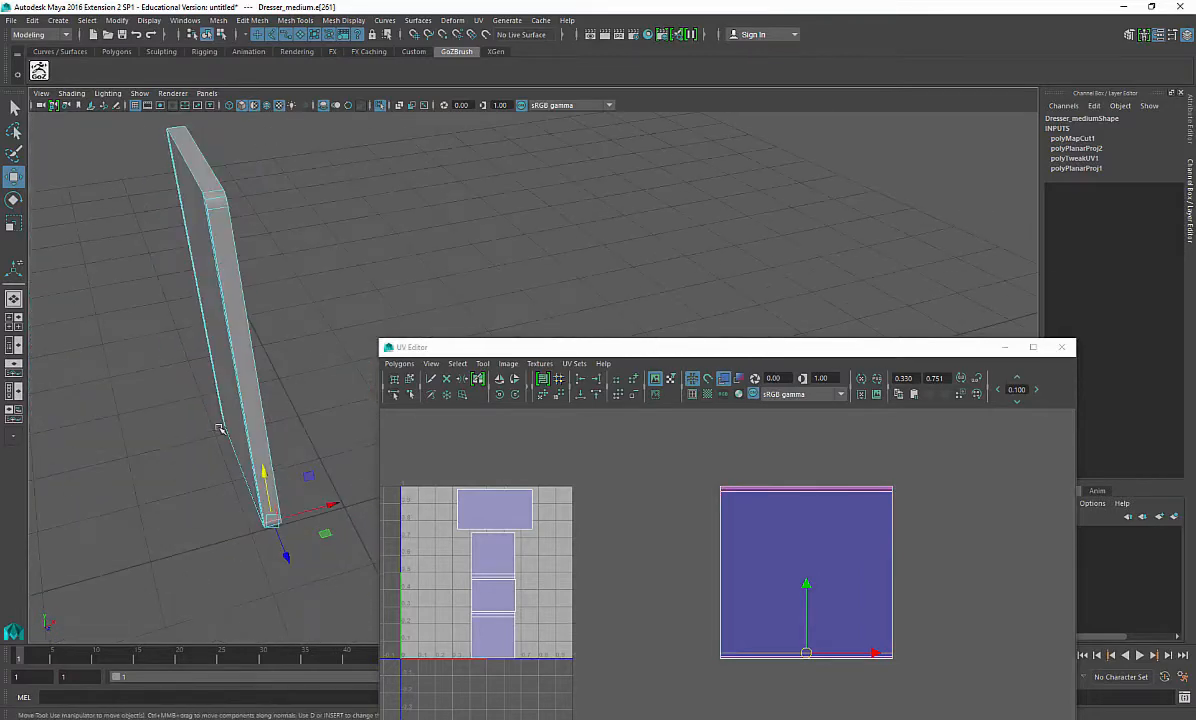
{"action": "left_click", "coordinate": [253, 326]}
{"action": "left_click_drag", "start_coordinate": [253, 326], "coordinate": [500, 267], "text": "alt"}
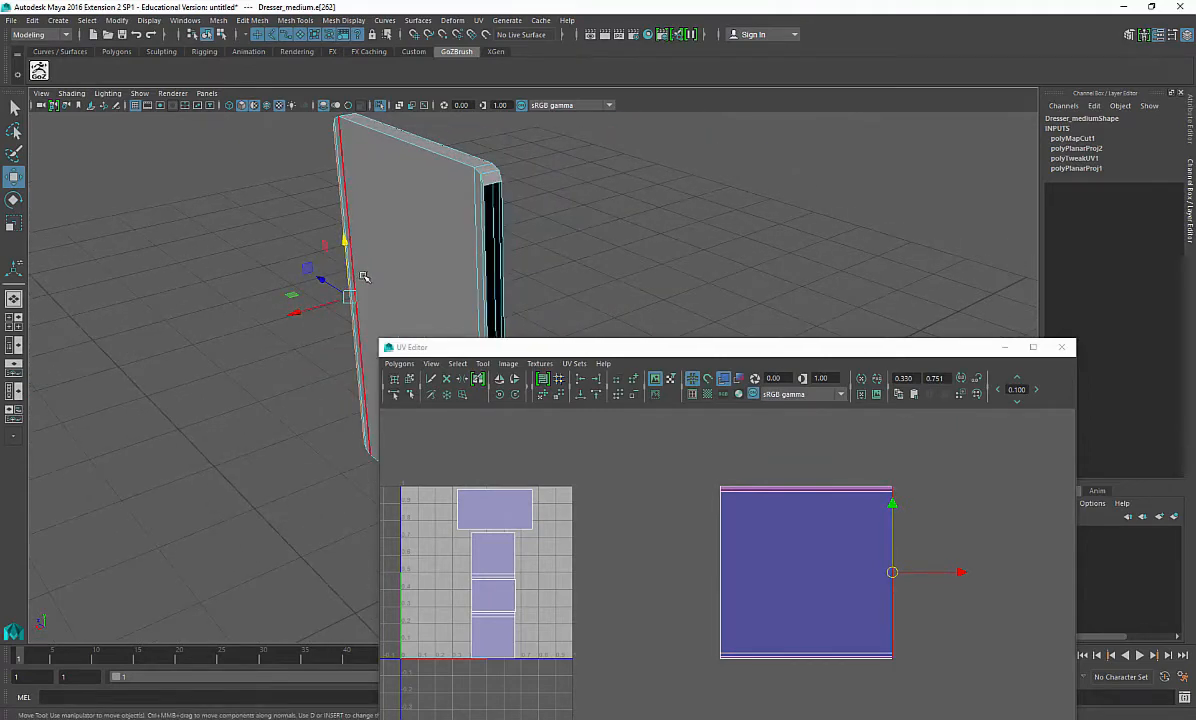
{"action": "left_click_drag", "start_coordinate": [364, 277], "coordinate": [295, 291], "text": "alt"}
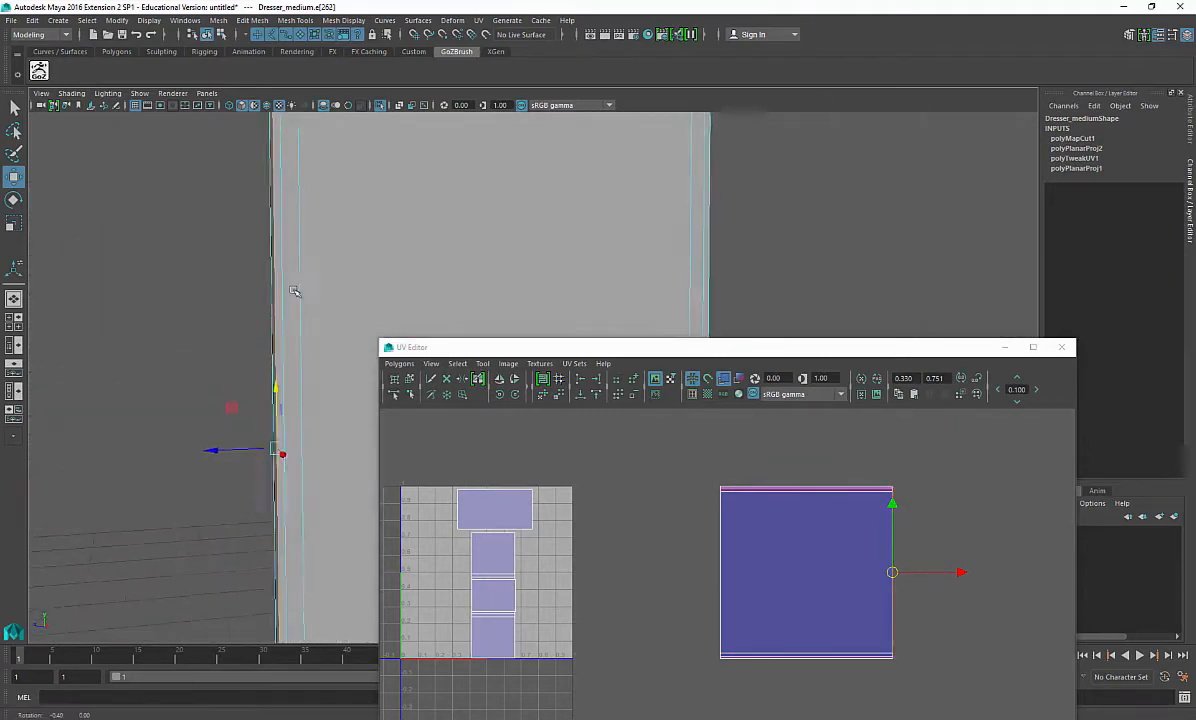
{"action": "middle_click_drag", "start_coordinate": [294, 291], "coordinate": [160, 362], "text": "alt"}
{"action": "right_click_drag", "start_coordinate": [668, 499], "coordinate": [613, 500], "text": "shift"}
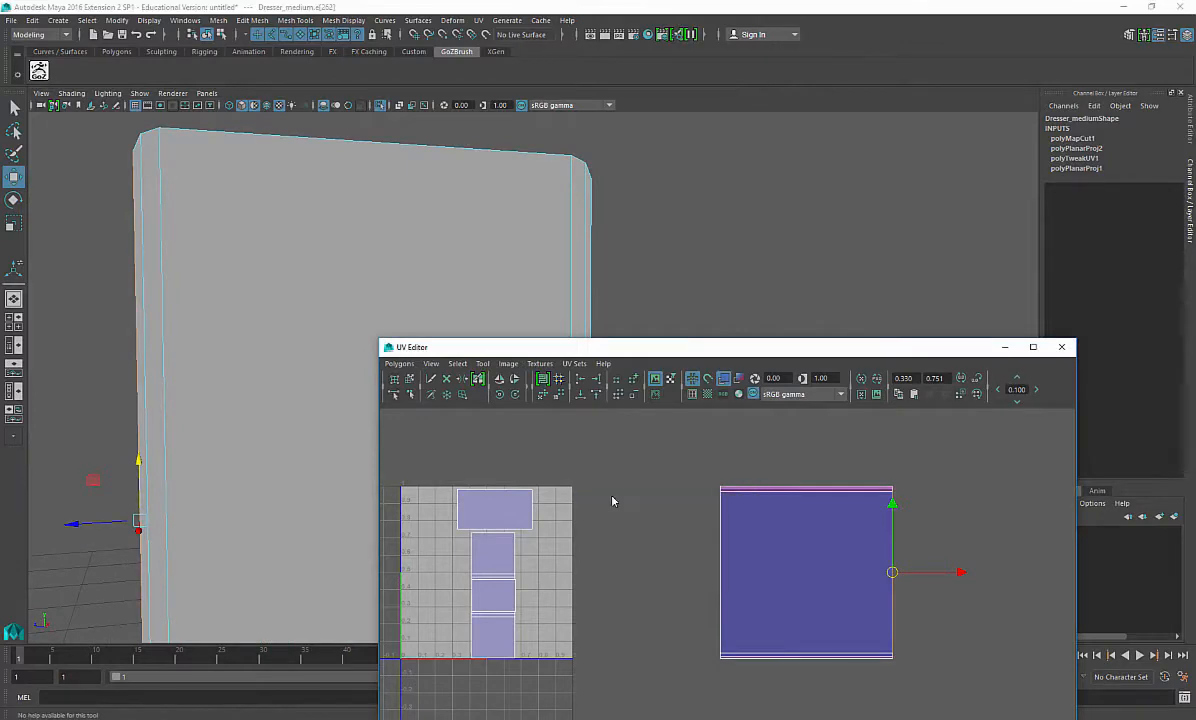
{"action": "left_click_drag", "start_coordinate": [240, 350], "coordinate": [325, 286], "text": "alt"}
{"action": "right_click_drag", "start_coordinate": [560, 259], "coordinate": [556, 299]}
Step: Inspect the side panel's faces from several angles while selecting them
{"action": "left_click", "coordinate": [351, 281]}
{"action": "left_click_drag", "start_coordinate": [351, 281], "coordinate": [279, 299], "text": "alt"}
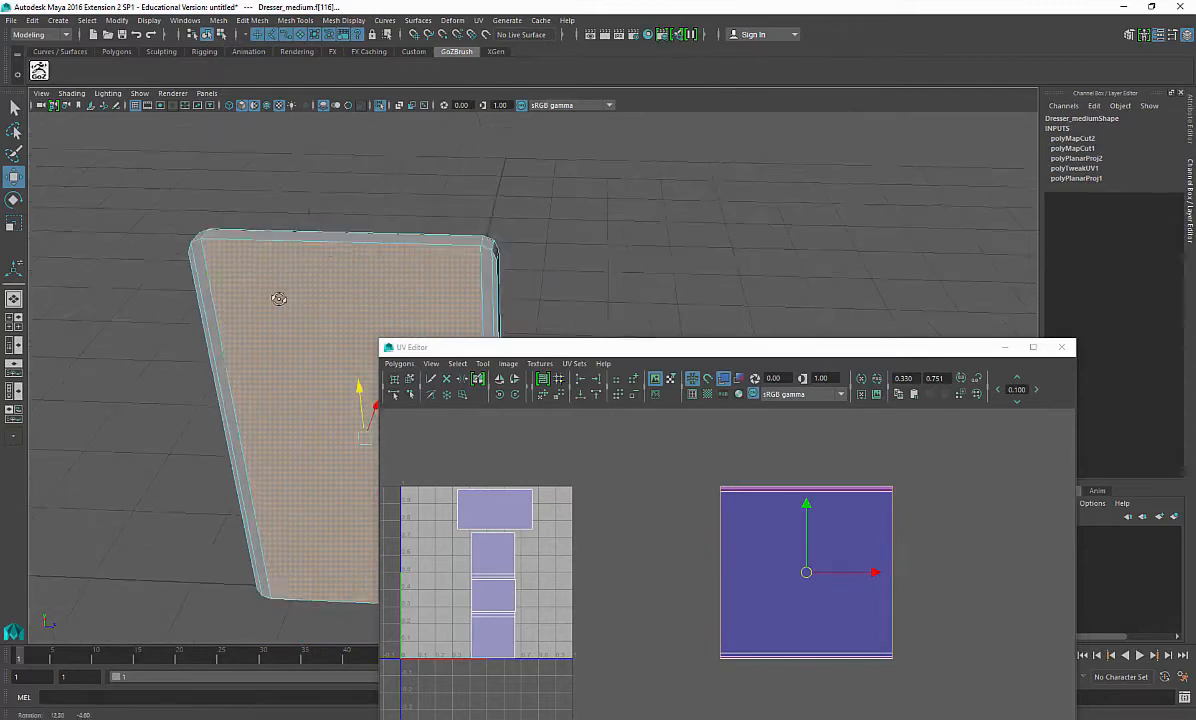
{"action": "left_click", "coordinate": [430, 235], "text": "shift"}
{"action": "left_click_drag", "start_coordinate": [449, 254], "coordinate": [415, 242], "text": "alt"}
{"action": "left_click", "coordinate": [399, 213], "text": "shift"}
{"action": "left_click", "coordinate": [415, 219], "text": "shift"}
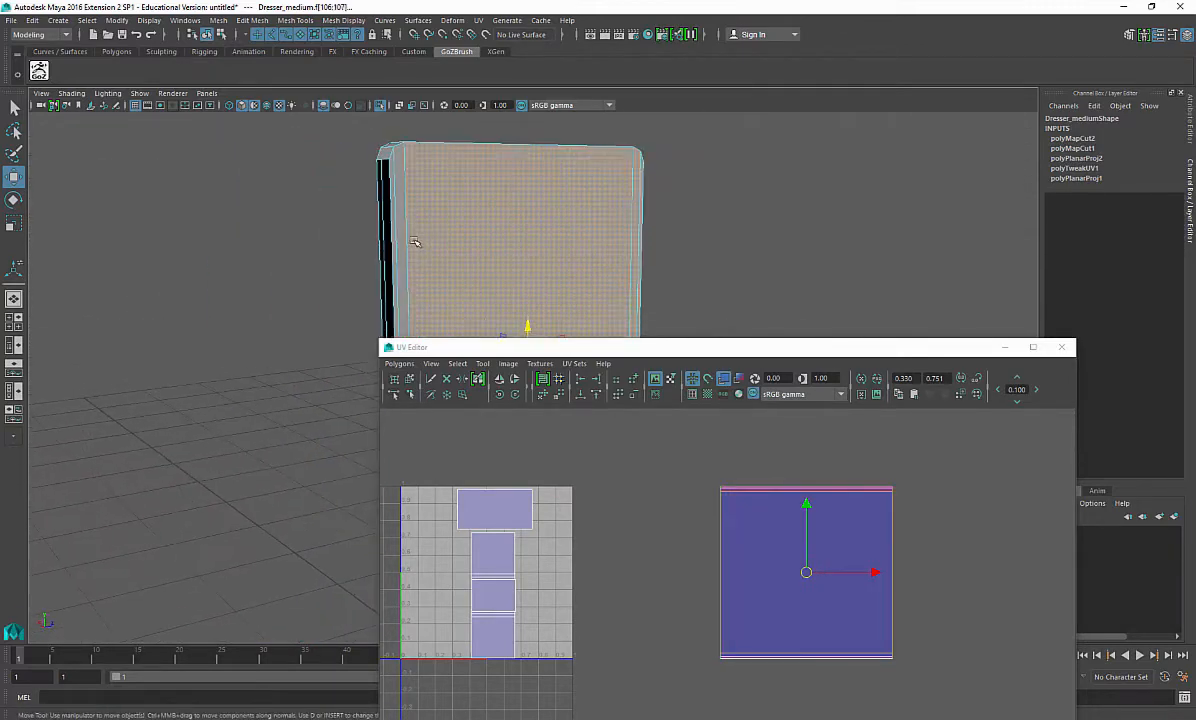
{"action": "left_click_drag", "start_coordinate": [539, 213], "coordinate": [278, 270], "text": "alt"}
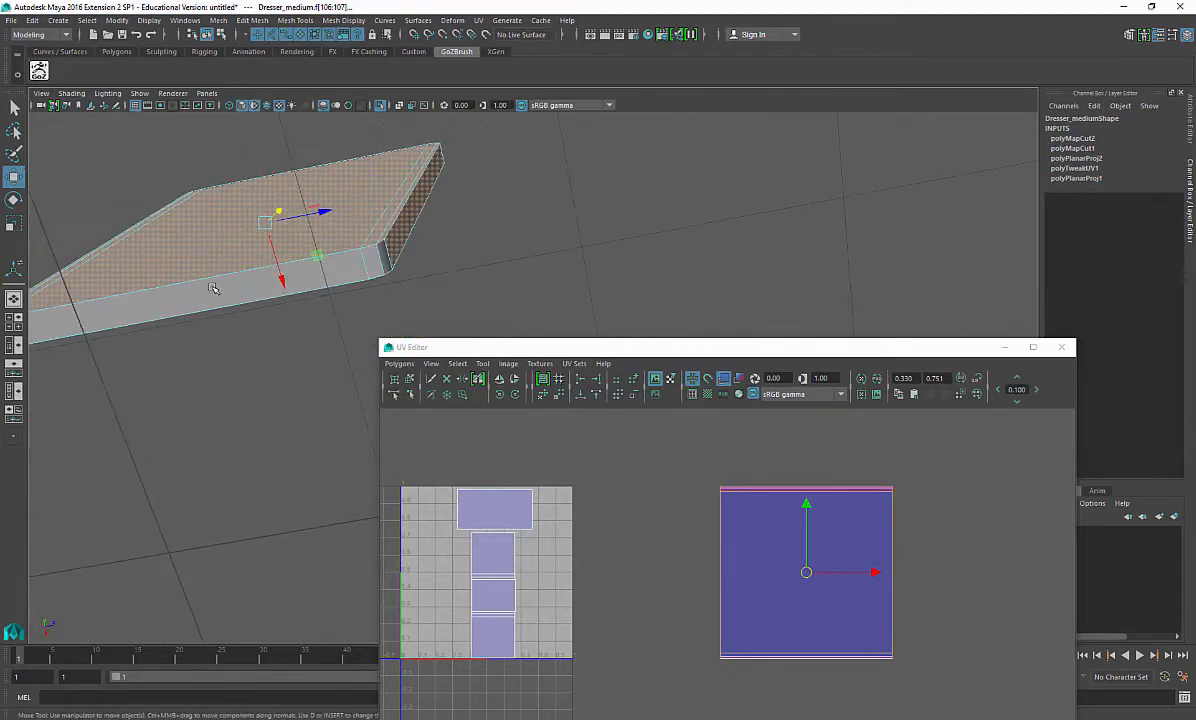
{"action": "left_click_drag", "start_coordinate": [223, 298], "coordinate": [319, 277], "text": "alt"}
{"action": "mouse_move", "coordinate": [340, 195]}
{"action": "left_mouse_down", "text": "alt"}
{"action": "mouse_move", "coordinate": [240, 374]}
{"action": "mouse_move", "coordinate": [200, 400]}
{"action": "mouse_move", "coordinate": [286, 438]}
{"action": "mouse_move", "coordinate": [270, 426]}
{"action": "mouse_move", "coordinate": [280, 427]}
{"action": "mouse_move", "coordinate": [290, 478]}
{"action": "mouse_move", "coordinate": [163, 422]}
{"action": "mouse_move", "coordinate": [217, 379]}
{"action": "mouse_move", "coordinate": [210, 345]}
{"action": "left_mouse_up", "text": "alt"}
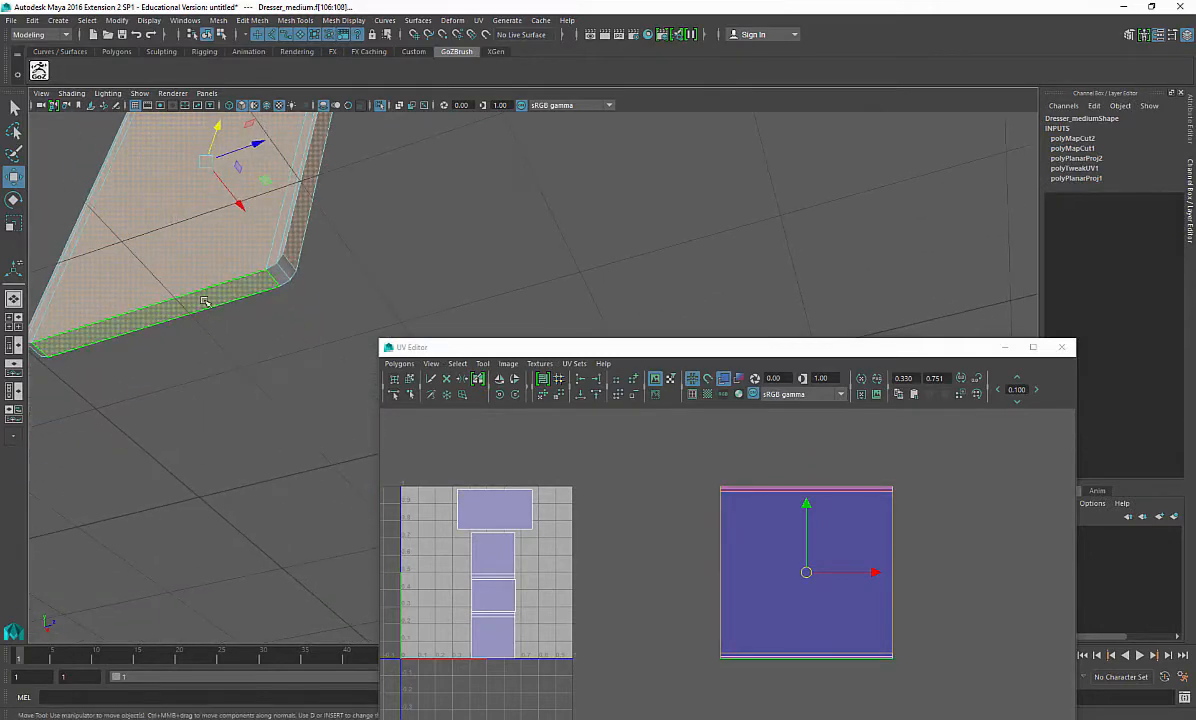
{"action": "left_click_drag", "start_coordinate": [236, 241], "coordinate": [278, 310], "text": "alt"}
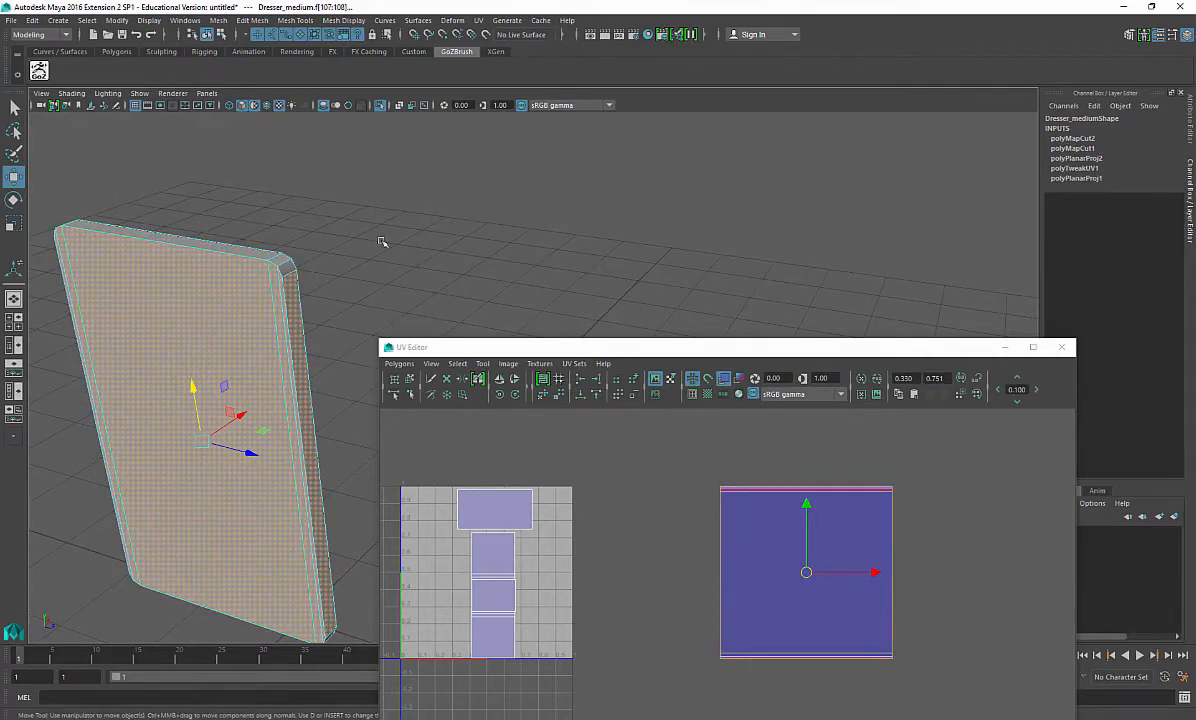
{"action": "left_click_drag", "start_coordinate": [382, 242], "coordinate": [200, 226], "text": "alt"}
{"action": "left_click_drag", "start_coordinate": [215, 400], "coordinate": [305, 204], "text": "alt"}
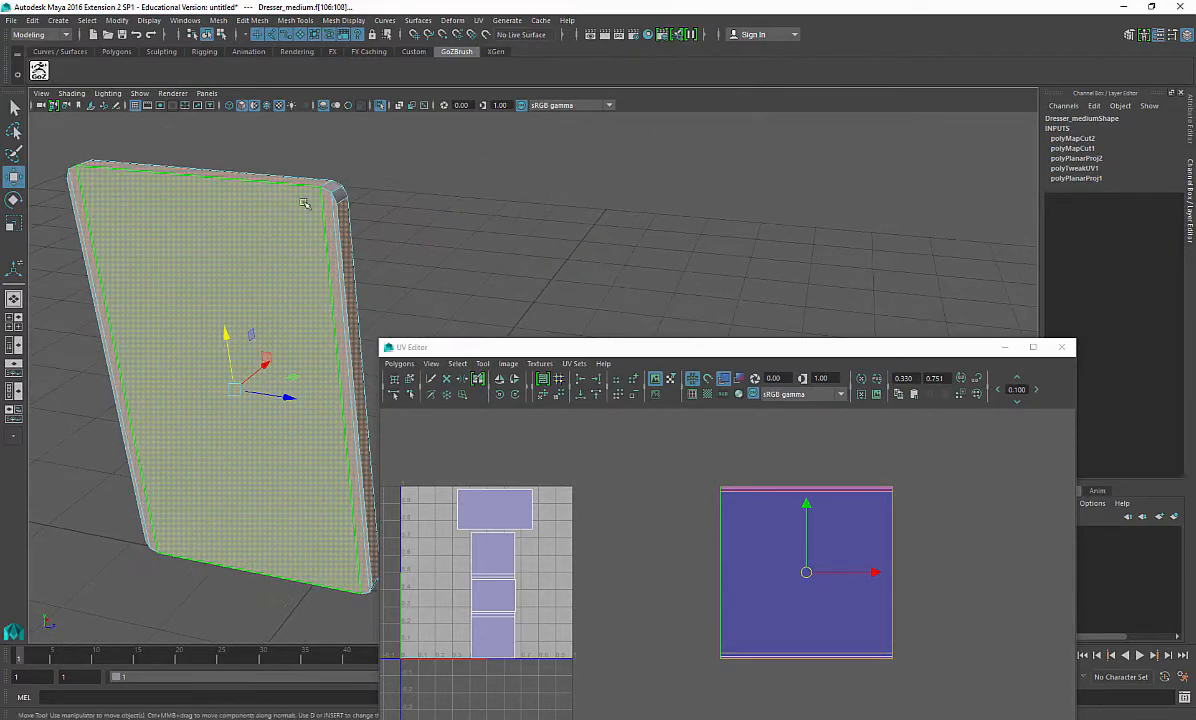
{"action": "left_click_drag", "start_coordinate": [420, 202], "coordinate": [305, 262], "text": "alt"}
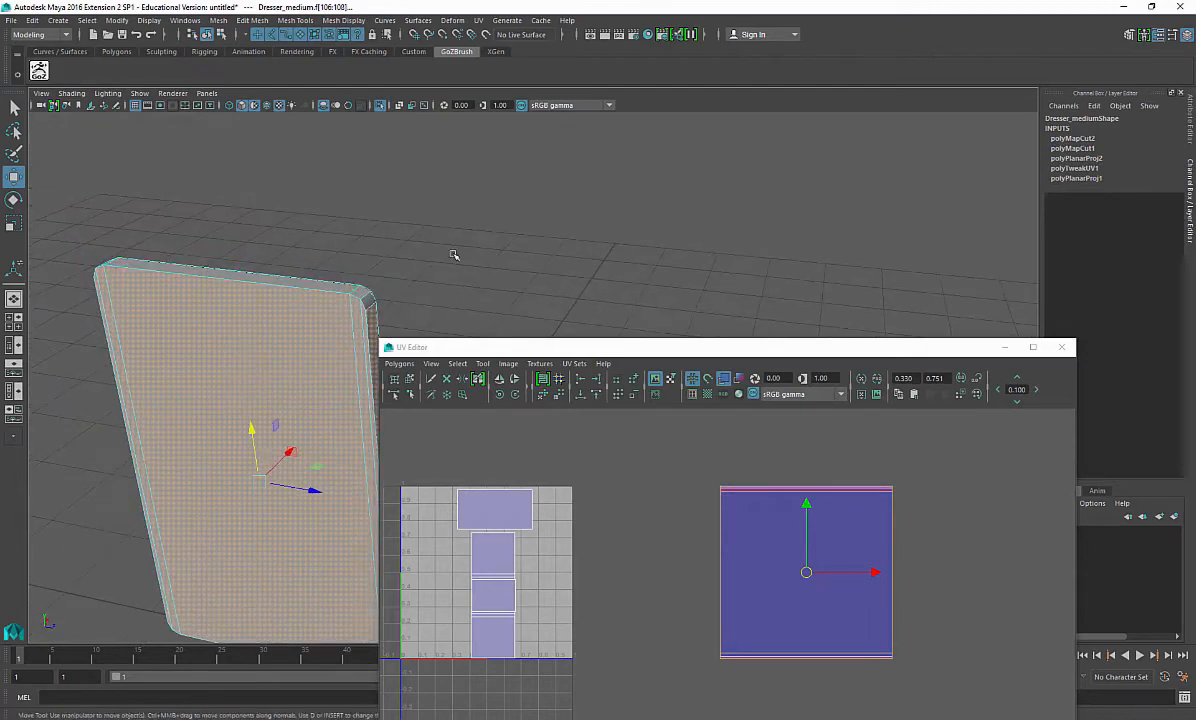
{"action": "left_click_drag", "start_coordinate": [447, 267], "coordinate": [323, 216], "text": "alt"}
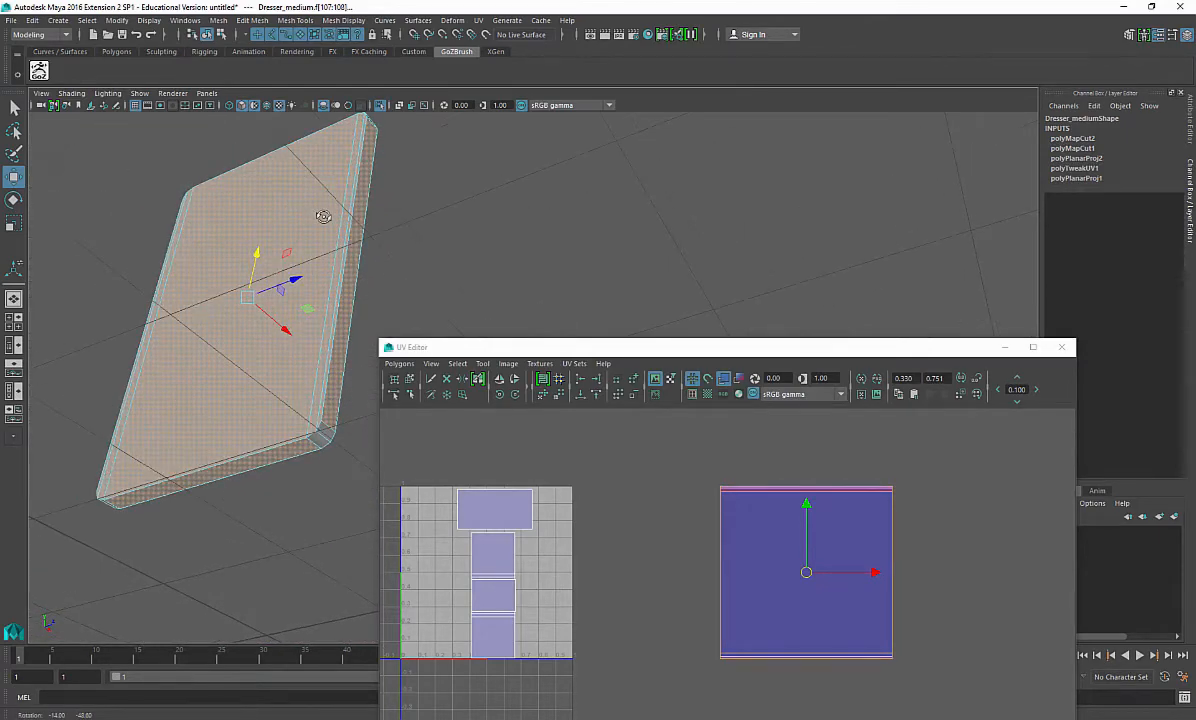
Step: Select the side panel's broad outer face and apply a Planar Map Z projection to it
{"action": "left_click", "coordinate": [334, 379]}
{"action": "left_click", "coordinate": [280, 345]}
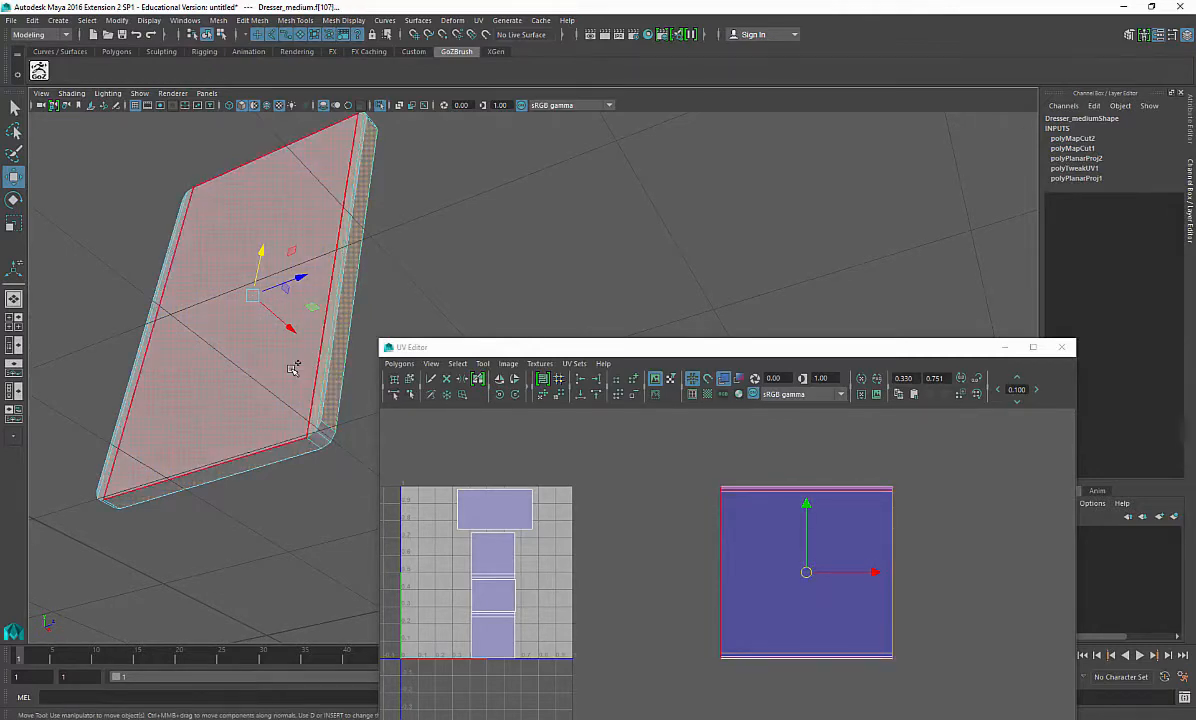
{"action": "left_click_drag", "start_coordinate": [280, 345], "coordinate": [342, 403], "text": "alt"}
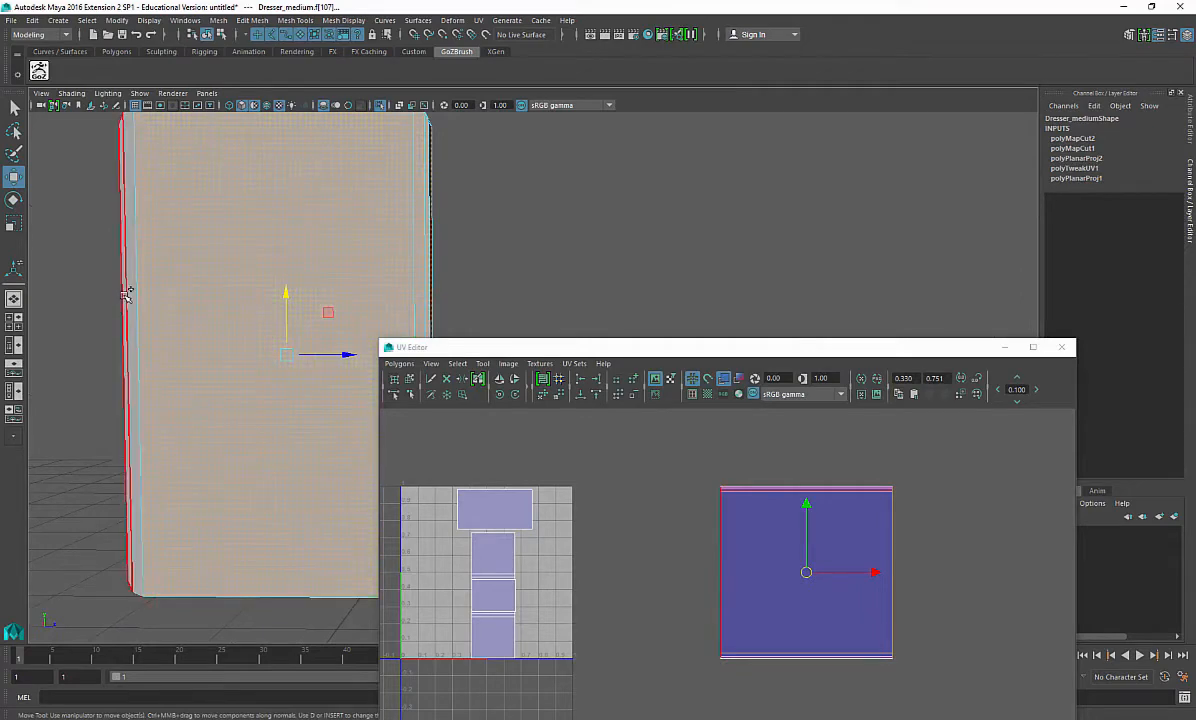
{"action": "left_click_drag", "start_coordinate": [135, 290], "coordinate": [160, 400], "text": "alt"}
{"action": "right_click_drag", "start_coordinate": [155, 391], "coordinate": [187, 648], "text": "shift"}
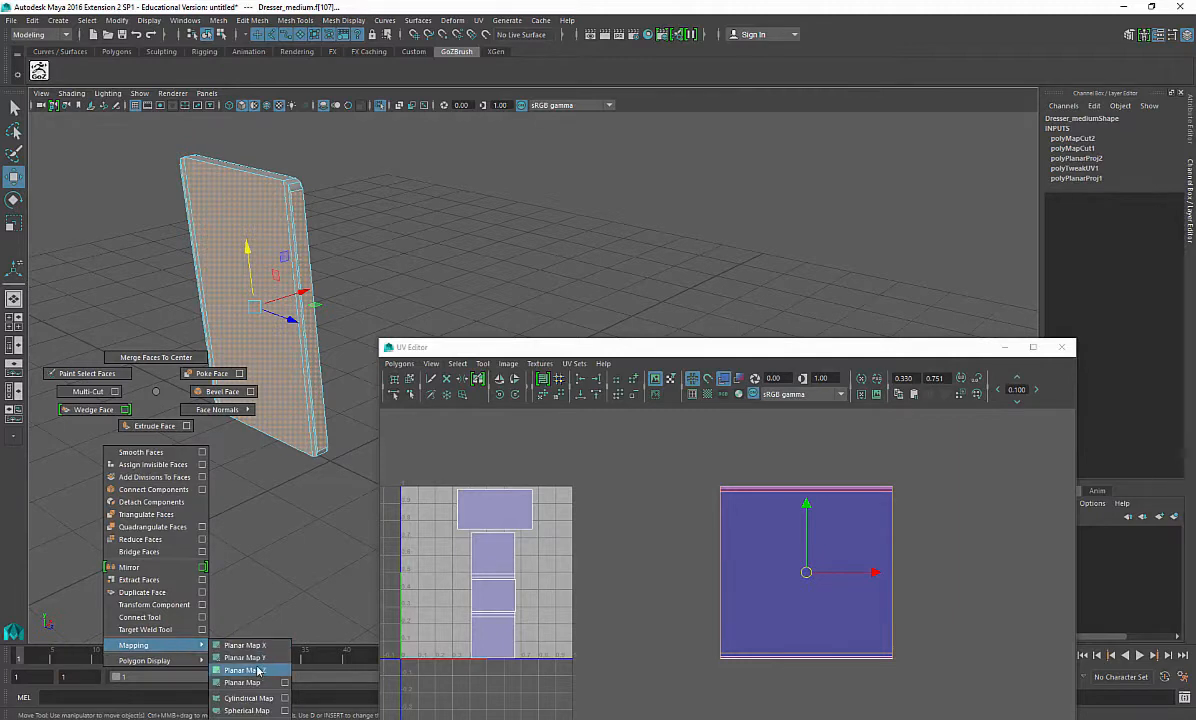
{"action": "right_click_drag", "start_coordinate": [257, 670], "coordinate": [257, 670], "text": "shift"}
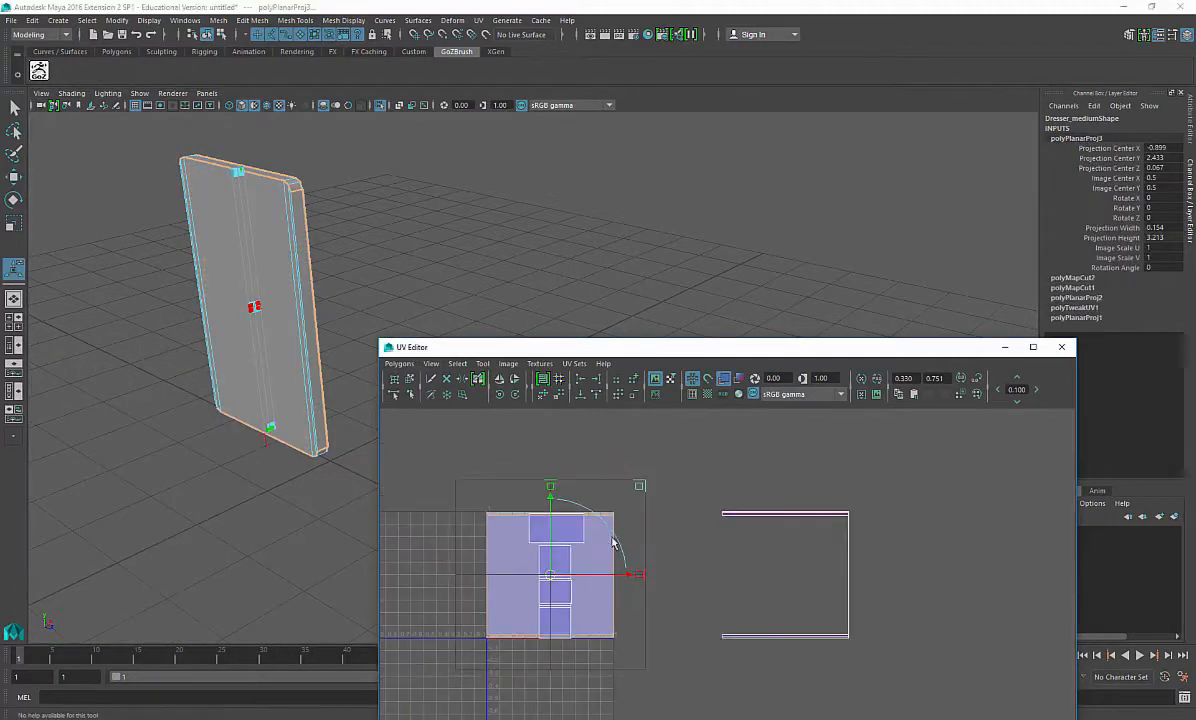
Step: Move the new projected UV shell away from the existing shells
{"action": "left_click_drag", "start_coordinate": [630, 576], "coordinate": [469, 578]}
{"action": "middle_click_drag", "start_coordinate": [474, 562], "coordinate": [643, 486], "text": "alt"}
{"action": "right_click_drag", "start_coordinate": [617, 454], "coordinate": [665, 448]}
{"action": "left_click_drag", "start_coordinate": [491, 431], "coordinate": [600, 590]}
{"action": "right_click_drag", "start_coordinate": [569, 505], "coordinate": [575, 466], "text": "shift"}
{"action": "scroll", "coordinate": [579, 500], "scroll_direction": "down", "scroll_amount": 12}
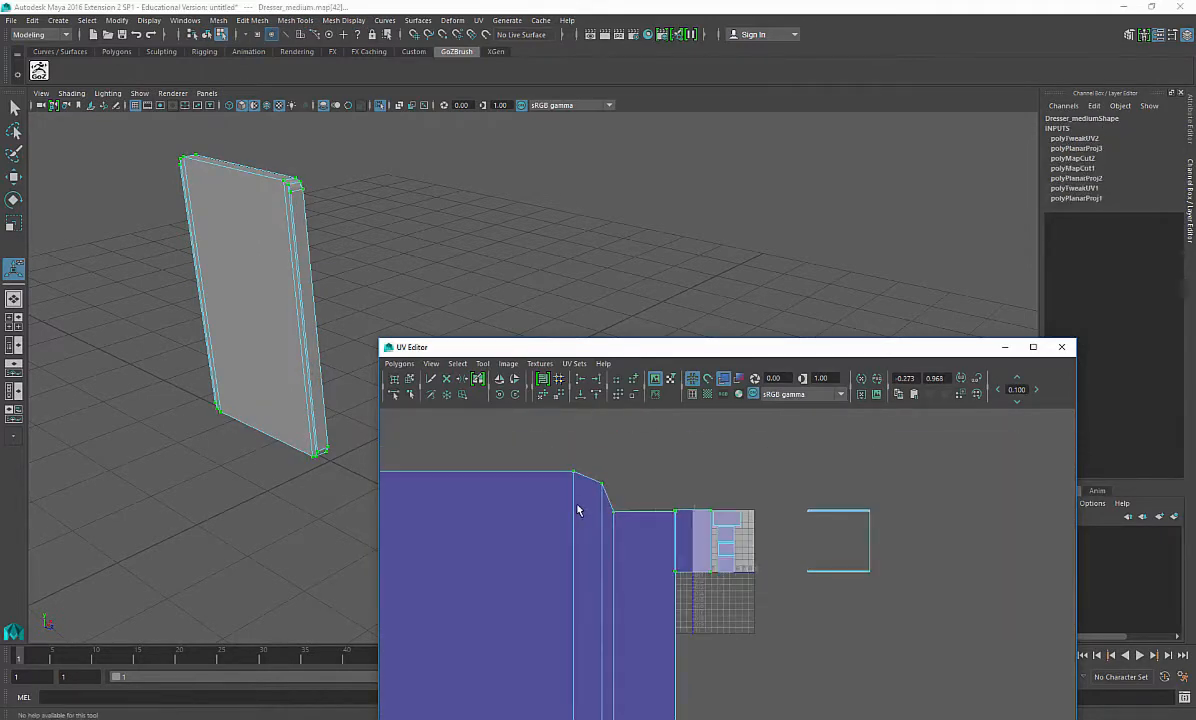
Step: Scale down the side panel's new UV shell
{"action": "scroll", "coordinate": [684, 562], "scroll_direction": "up", "scroll_amount": 1}
{"action": "middle_click_drag", "start_coordinate": [650, 664], "coordinate": [672, 514], "text": "alt"}
{"action": "key", "text": "e"}
{"action": "key", "text": "r"}
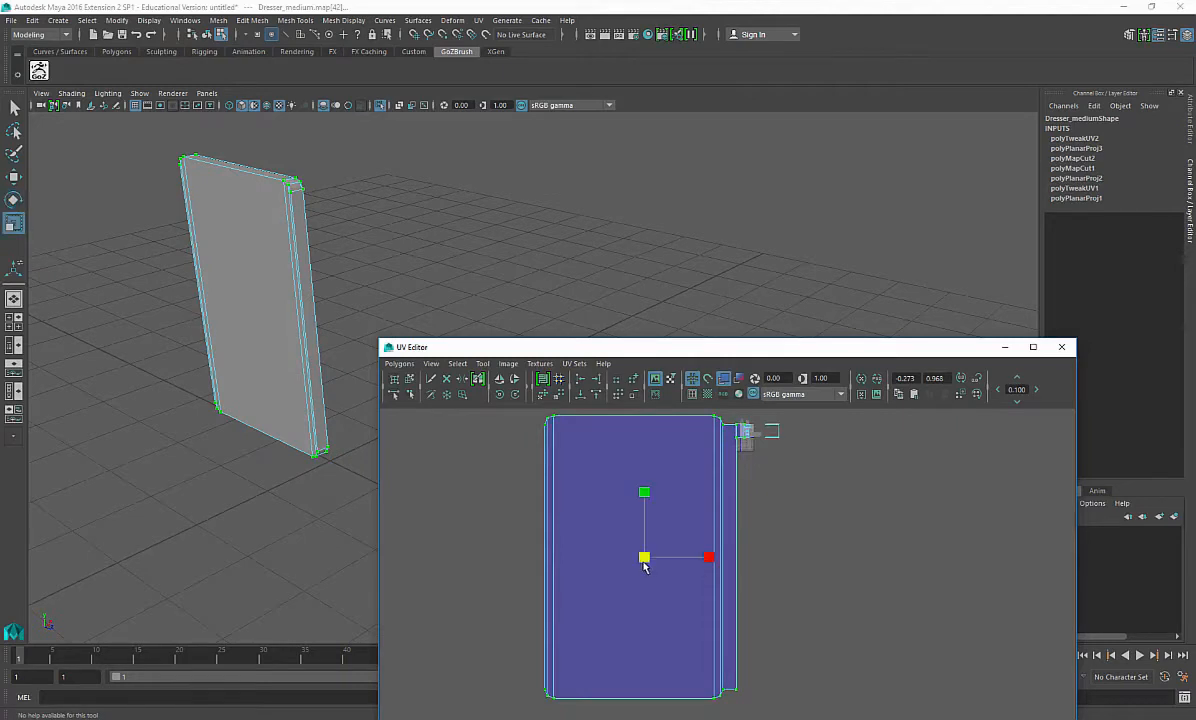
{"action": "left_click_drag", "start_coordinate": [643, 557], "coordinate": [761, 419]}
{"action": "key", "text": "w"}
{"action": "right_click_drag", "start_coordinate": [775, 430], "coordinate": [1004, 498], "text": "alt"}
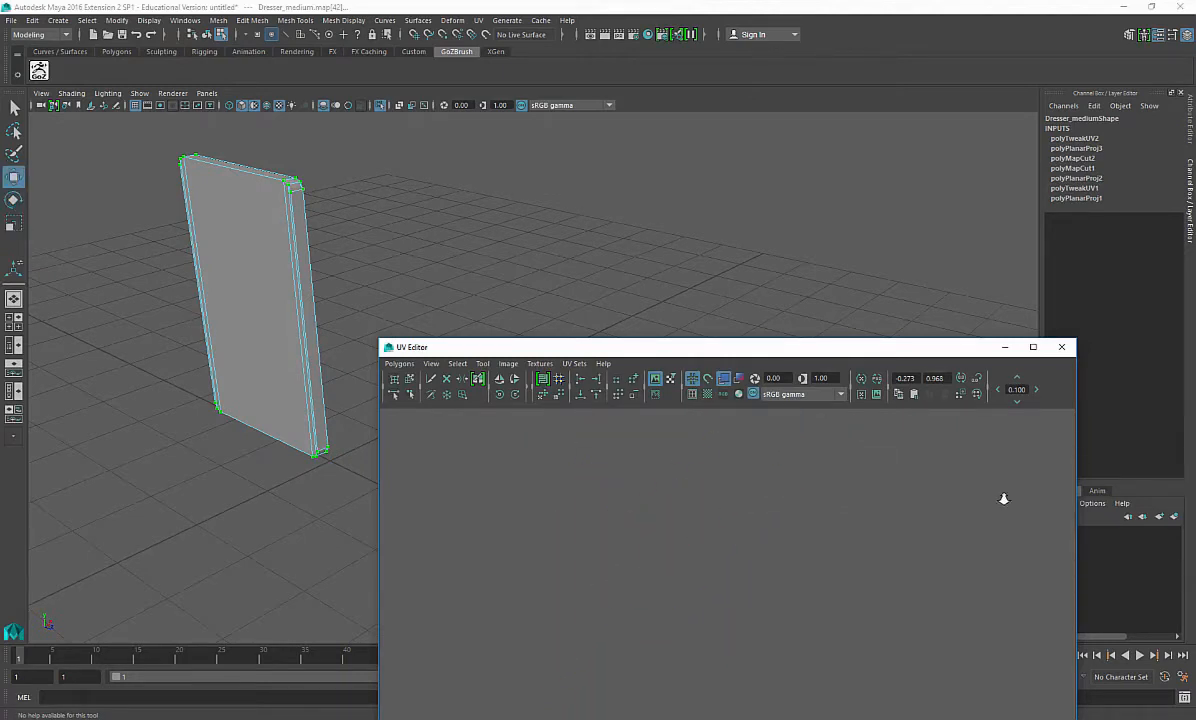
Step: Position the scaled shell beside the UV tile's existing shells
{"action": "middle_click_drag", "start_coordinate": [850, 455], "coordinate": [737, 700], "text": "alt"}
{"action": "middle_click_drag", "start_coordinate": [752, 545], "coordinate": [745, 681], "text": "alt"}
{"action": "right_click_drag", "start_coordinate": [651, 607], "coordinate": [785, 640], "text": "alt"}
{"action": "middle_click_drag", "start_coordinate": [664, 618], "coordinate": [703, 557], "text": "alt"}
{"action": "right_click_drag", "start_coordinate": [750, 572], "coordinate": [1115, 675], "text": "alt"}
{"action": "middle_click_drag", "start_coordinate": [714, 604], "coordinate": [766, 608], "text": "alt"}
{"action": "left_click_drag", "start_coordinate": [672, 540], "coordinate": [683, 619]}
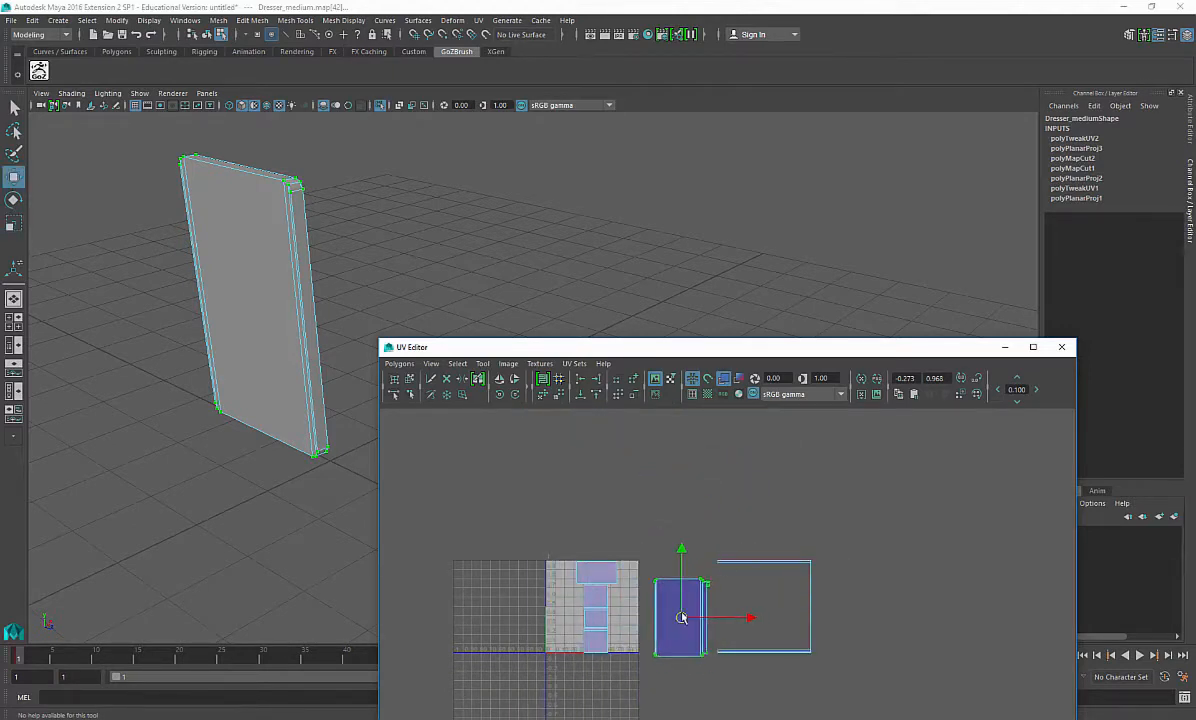
Step: Scale the side panel's shell up next to the UV tile
{"action": "right_click_drag", "start_coordinate": [690, 615], "coordinate": [1185, 666], "text": "alt"}
{"action": "middle_click_drag", "start_coordinate": [598, 632], "coordinate": [641, 529], "text": "alt"}
{"action": "right_click_drag", "start_coordinate": [645, 530], "coordinate": [1140, 620], "text": "alt"}
{"action": "middle_click_drag", "start_coordinate": [708, 498], "coordinate": [696, 716], "text": "alt"}
{"action": "right_click_drag", "start_coordinate": [707, 496], "coordinate": [760, 497]}
{"action": "left_click_drag", "start_coordinate": [699, 488], "coordinate": [743, 497]}
{"action": "right_click_drag", "start_coordinate": [731, 509], "coordinate": [775, 491], "text": "ctrl"}
{"action": "left_click_drag", "start_coordinate": [777, 502], "coordinate": [770, 503]}
Step: Select the side panel's top face and try a Planar Map Y projection on it
{"action": "middle_click_drag", "start_coordinate": [277, 208], "coordinate": [291, 333], "text": "alt"}
{"action": "right_click_drag", "start_coordinate": [291, 333], "coordinate": [299, 419], "text": "alt"}
{"action": "middle_click_drag", "start_coordinate": [185, 345], "coordinate": [291, 384], "text": "alt"}
{"action": "right_click_drag", "start_coordinate": [290, 383], "coordinate": [292, 358]}
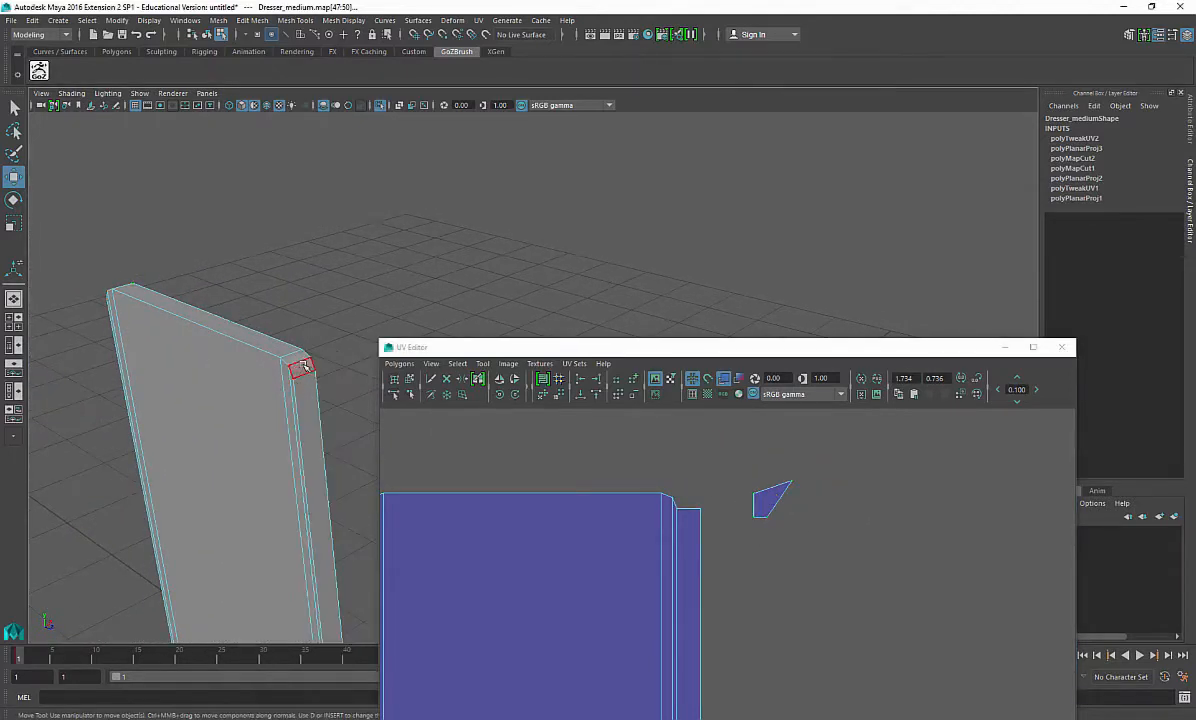
{"action": "left_click", "coordinate": [290, 351]}
{"action": "left_click", "coordinate": [283, 343]}
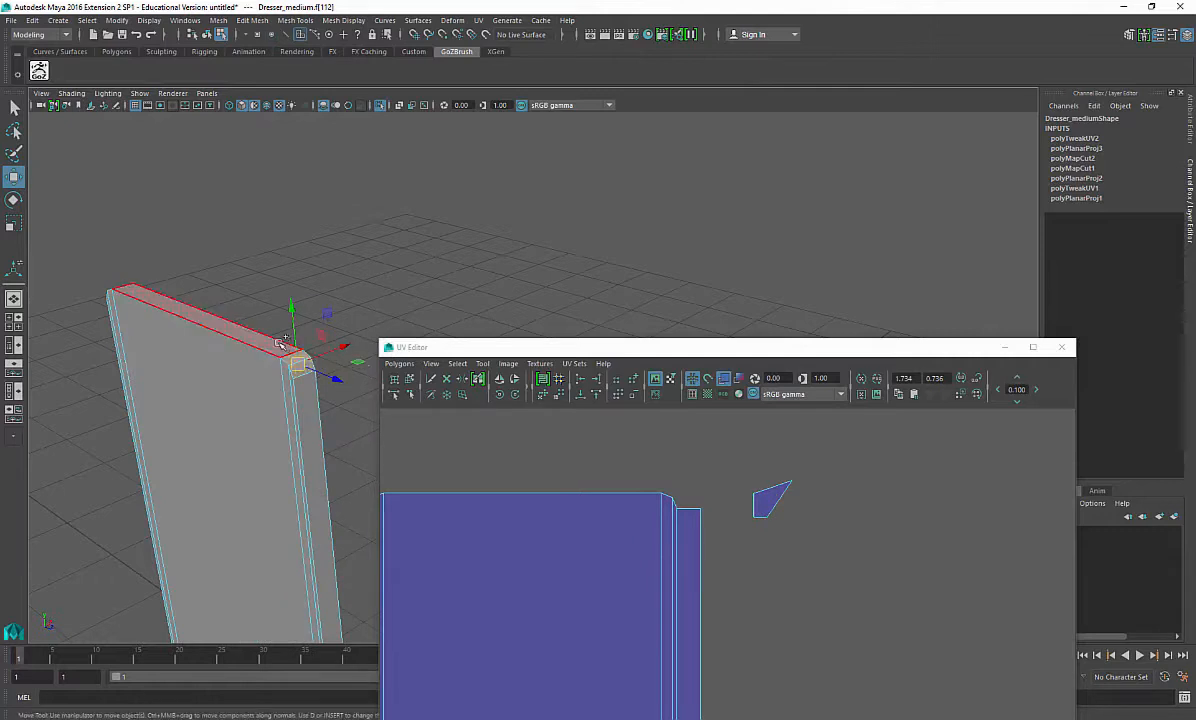
{"action": "left_click_drag", "start_coordinate": [240, 355], "coordinate": [166, 387], "text": "alt"}
{"action": "left_click", "coordinate": [320, 335]}
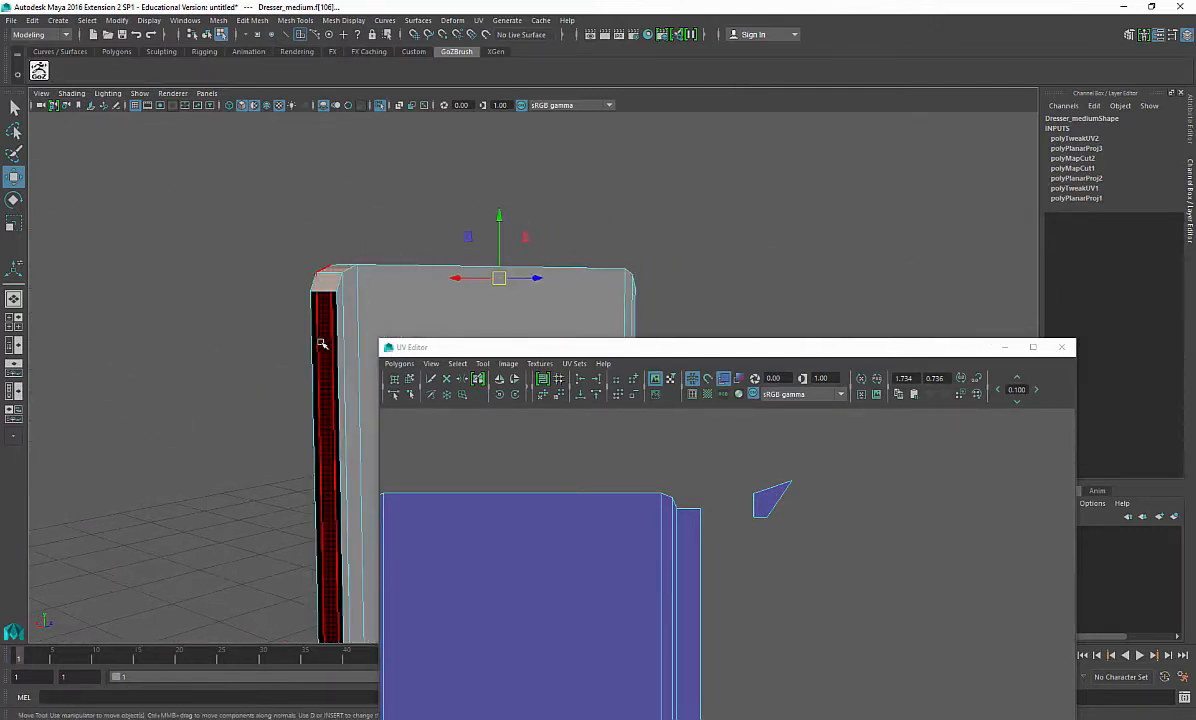
{"action": "left_click_drag", "start_coordinate": [320, 339], "coordinate": [403, 192], "text": "alt"}
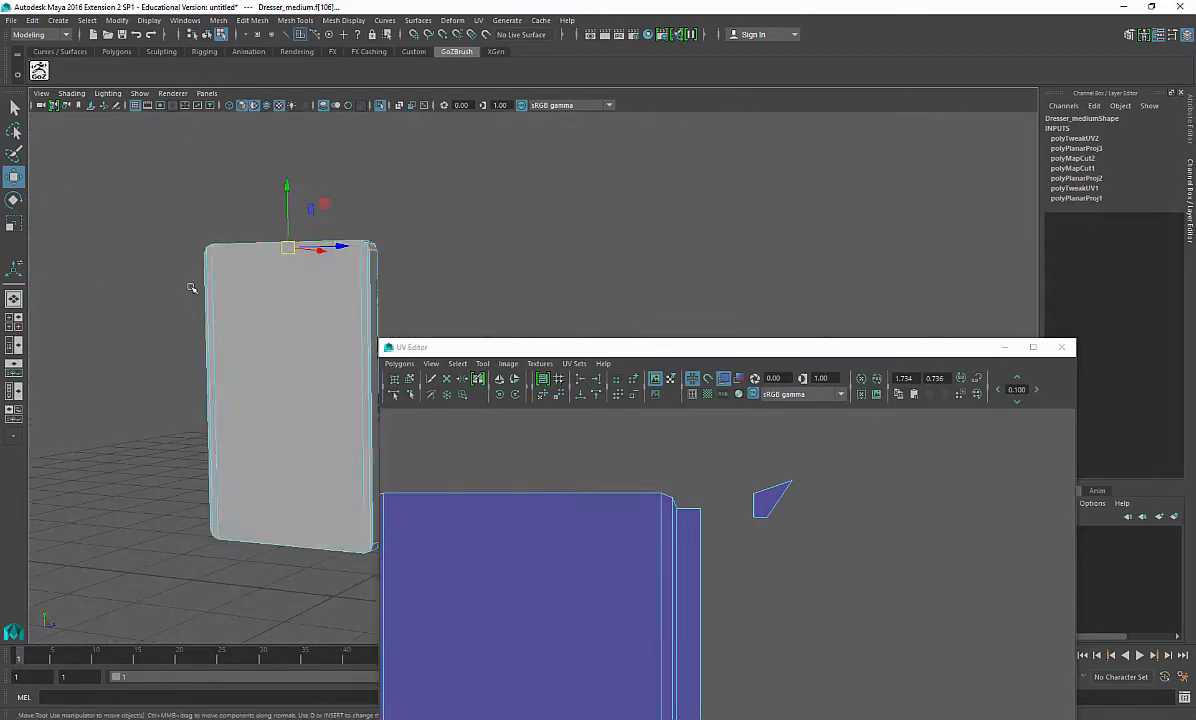
{"action": "right_click", "coordinate": [135, 297], "text": "shift"}
{"action": "mouse_move", "coordinate": [179, 551]}
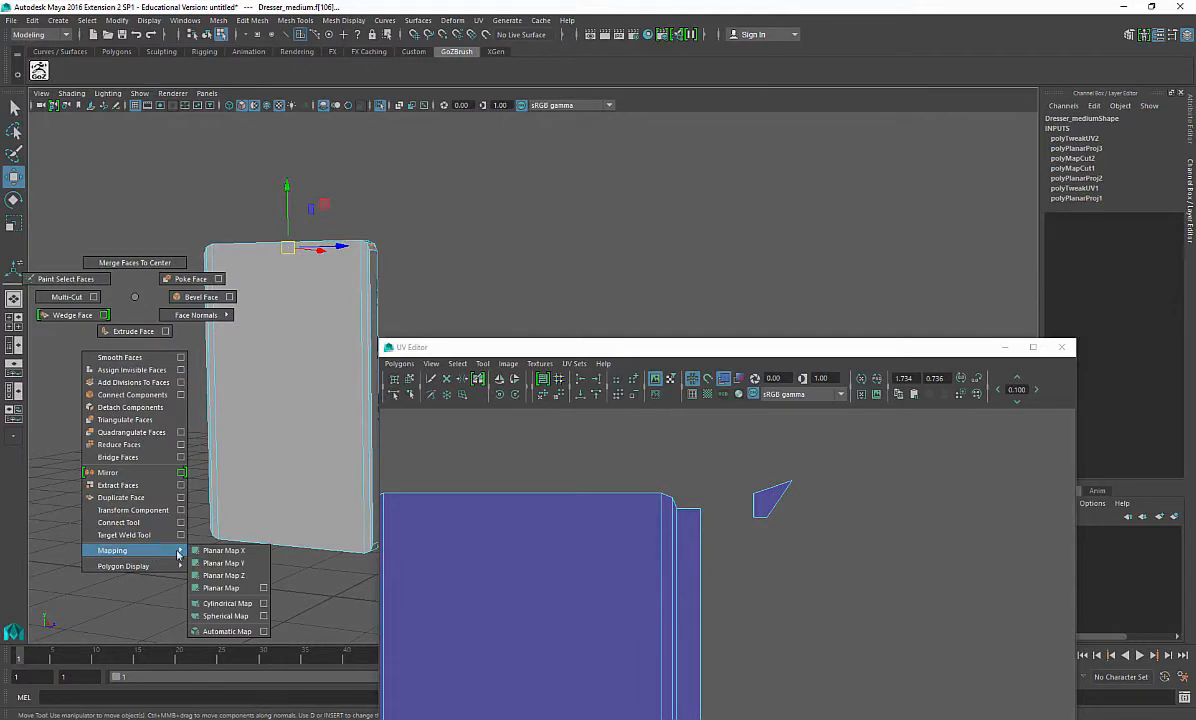
{"action": "left_click", "coordinate": [226, 563]}
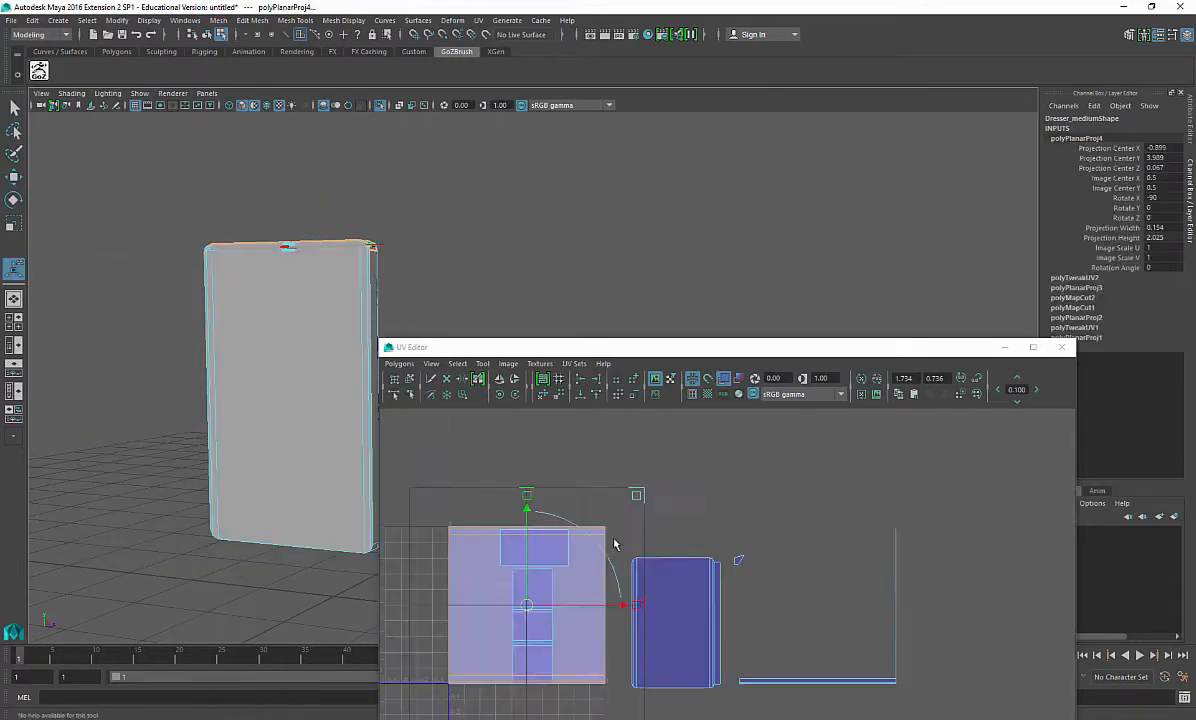
{"action": "key", "text": "ctrl+z"}
Step: Select the corner UVs of the side panel's narrow shell and open the Unfold UVs options
{"action": "right_click", "coordinate": [688, 541], "text": "shift"}
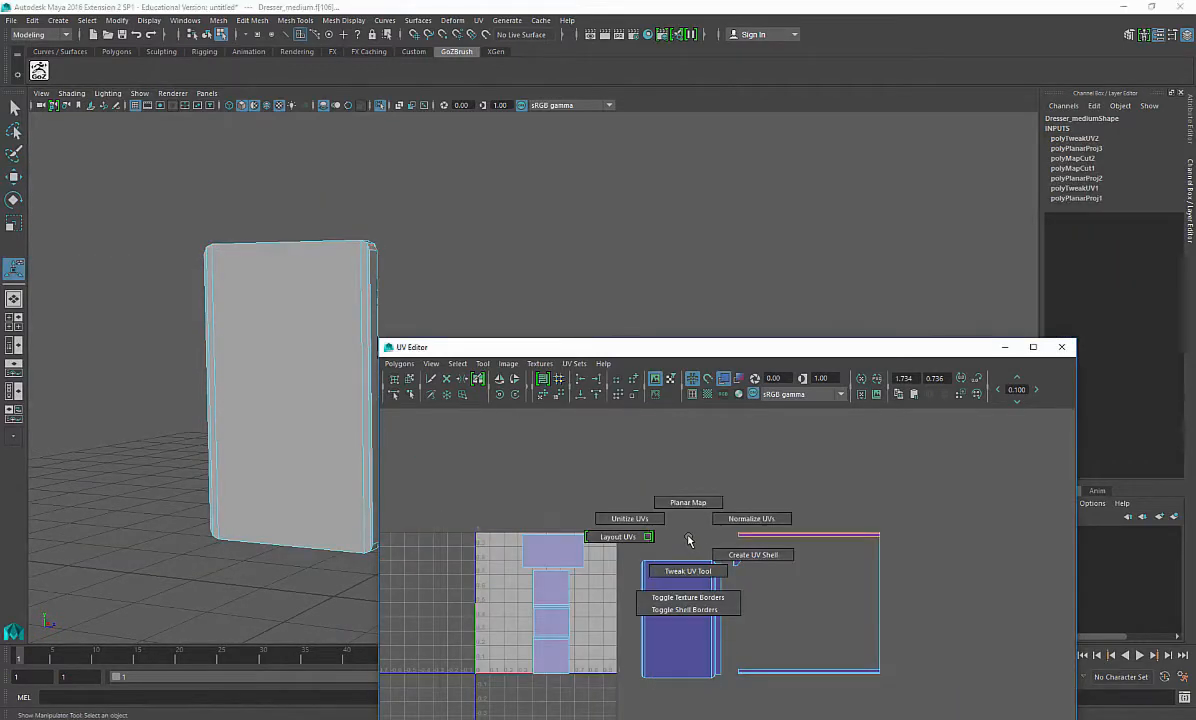
{"action": "right_click_drag", "start_coordinate": [688, 541], "coordinate": [618, 538], "text": "shift"}
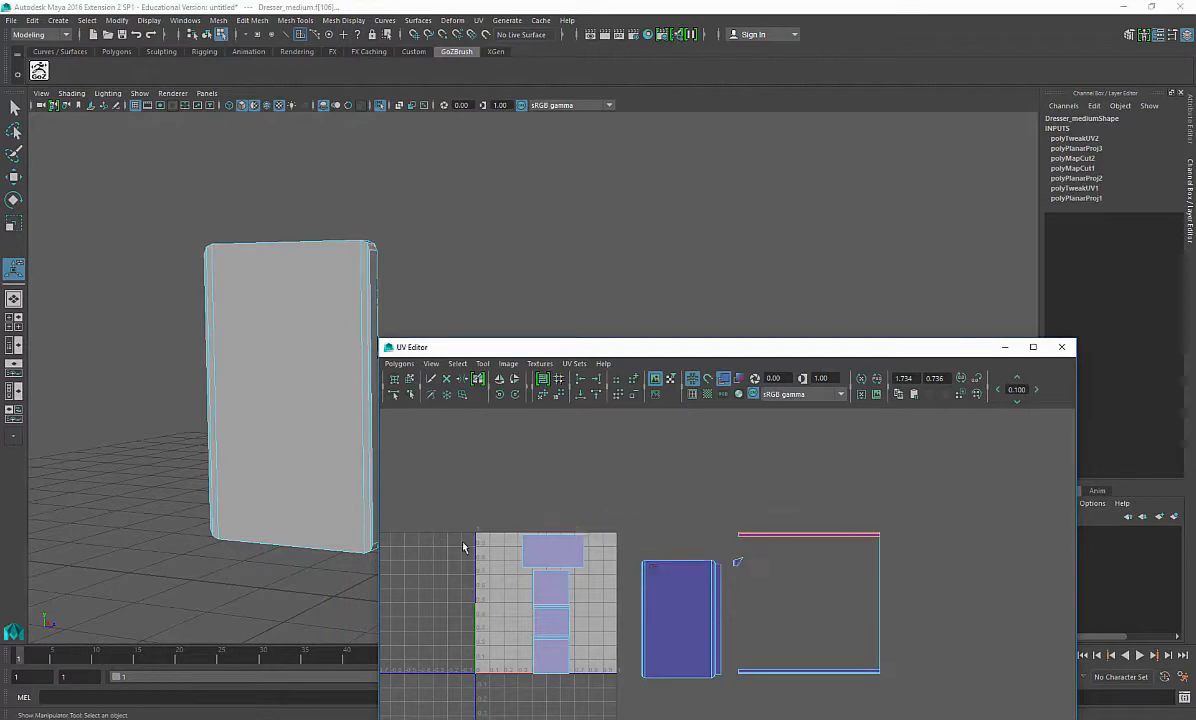
{"action": "right_click", "coordinate": [548, 481], "text": "shift"}
{"action": "left_click_drag", "start_coordinate": [312, 307], "coordinate": [328, 392], "text": "alt"}
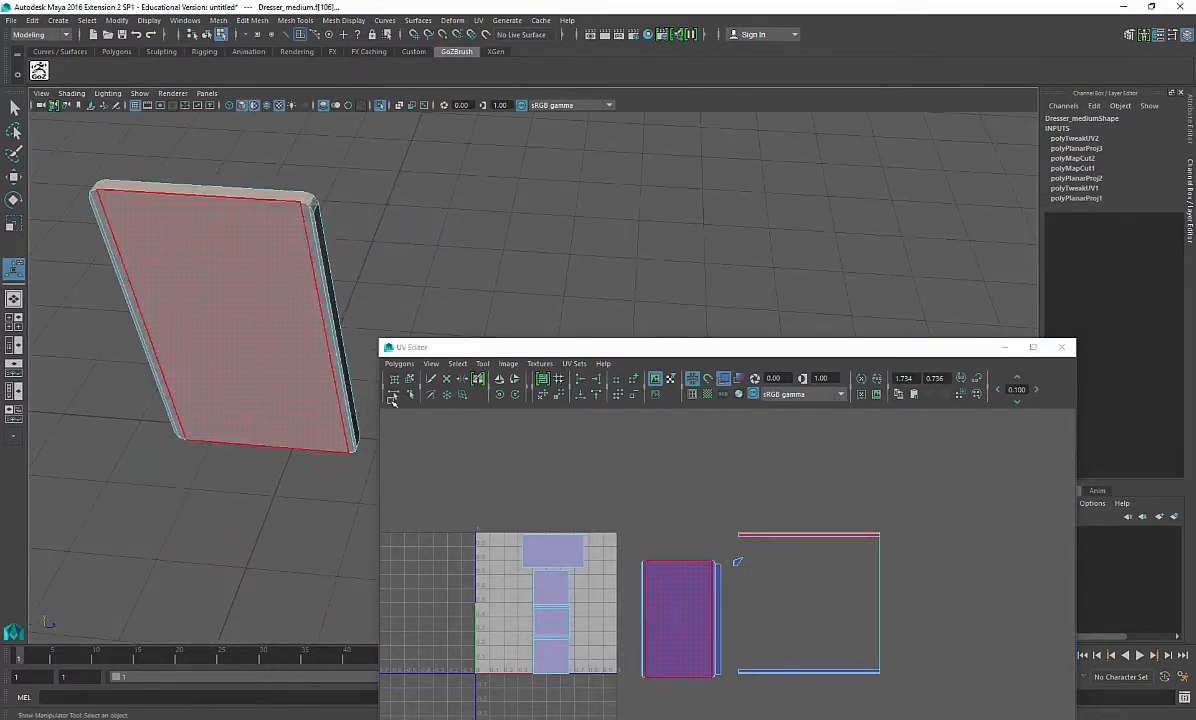
{"action": "right_click_drag", "start_coordinate": [273, 568], "coordinate": [275, 655], "text": "shift"}
{"action": "right_click_drag", "start_coordinate": [281, 711], "coordinate": [345, 618], "text": "shift"}
{"action": "right_click_drag", "start_coordinate": [646, 530], "coordinate": [680, 532]}
{"action": "left_click_drag", "start_coordinate": [611, 510], "coordinate": [620, 560]}
{"action": "right_click_drag", "start_coordinate": [614, 556], "coordinate": [662, 483], "text": "ctrl"}
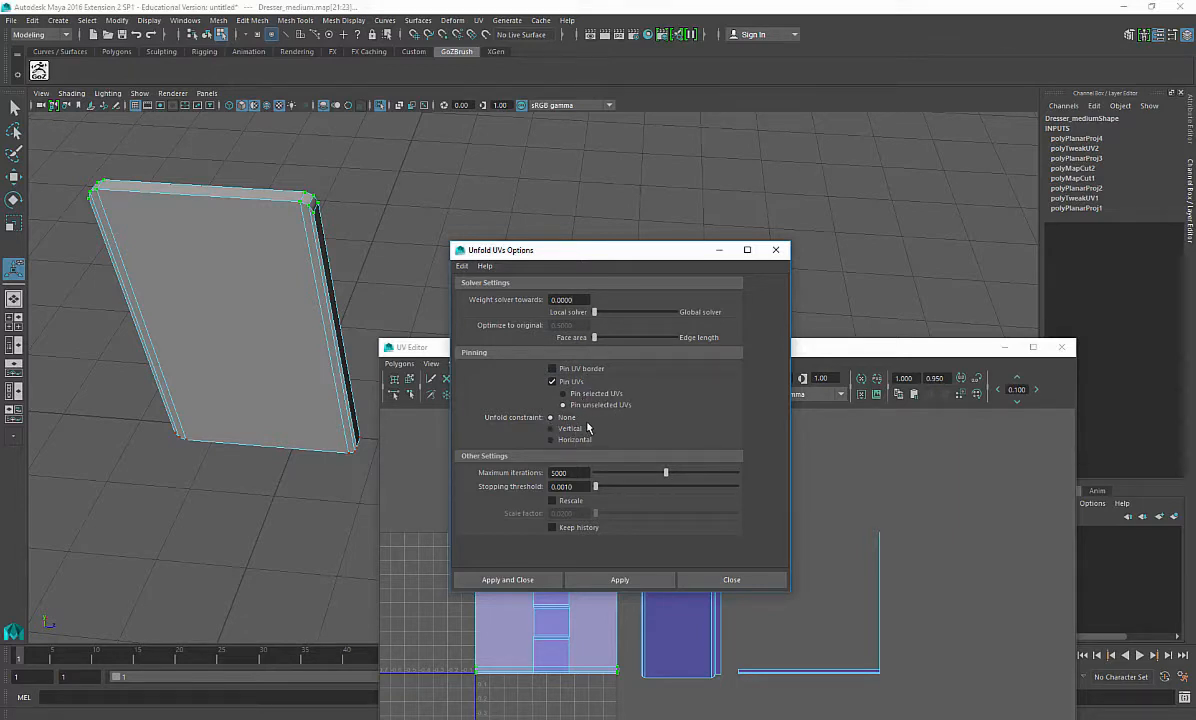
Step: Apply Unfold UVs with Pin UVs set to pin unselected UVs
{"action": "left_click", "coordinate": [553, 369]}
{"action": "left_click_drag", "start_coordinate": [643, 256], "coordinate": [222, 144]}
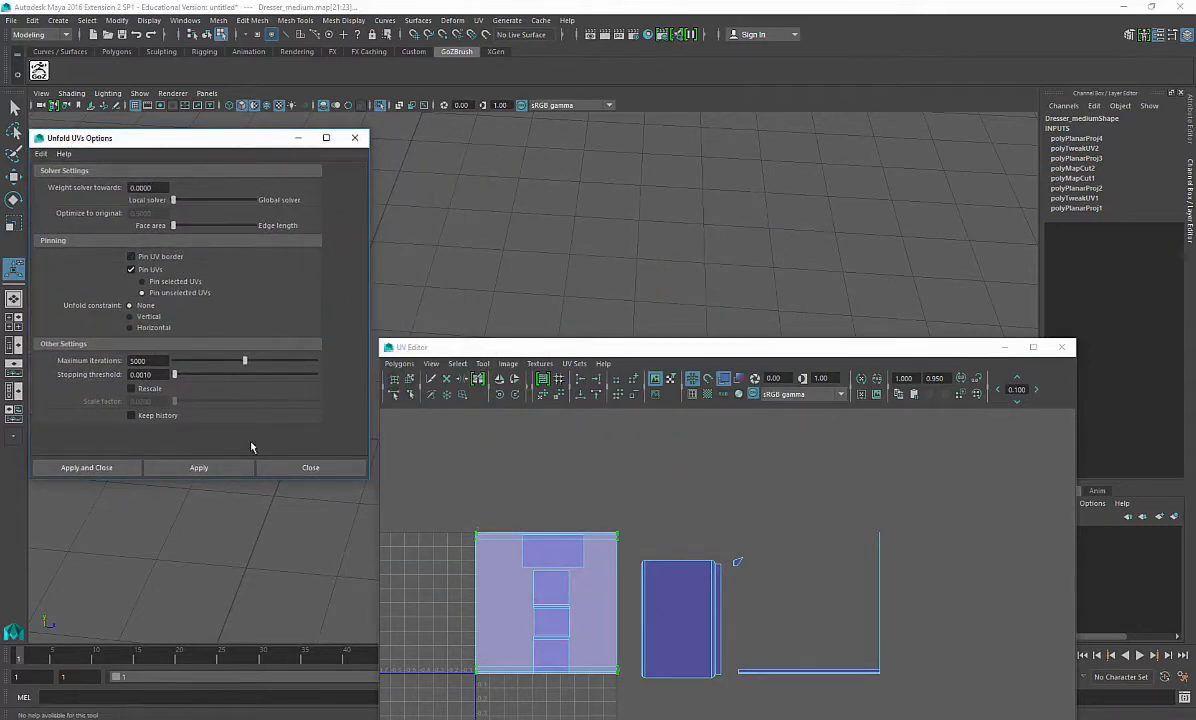
{"action": "left_click", "coordinate": [220, 467]}
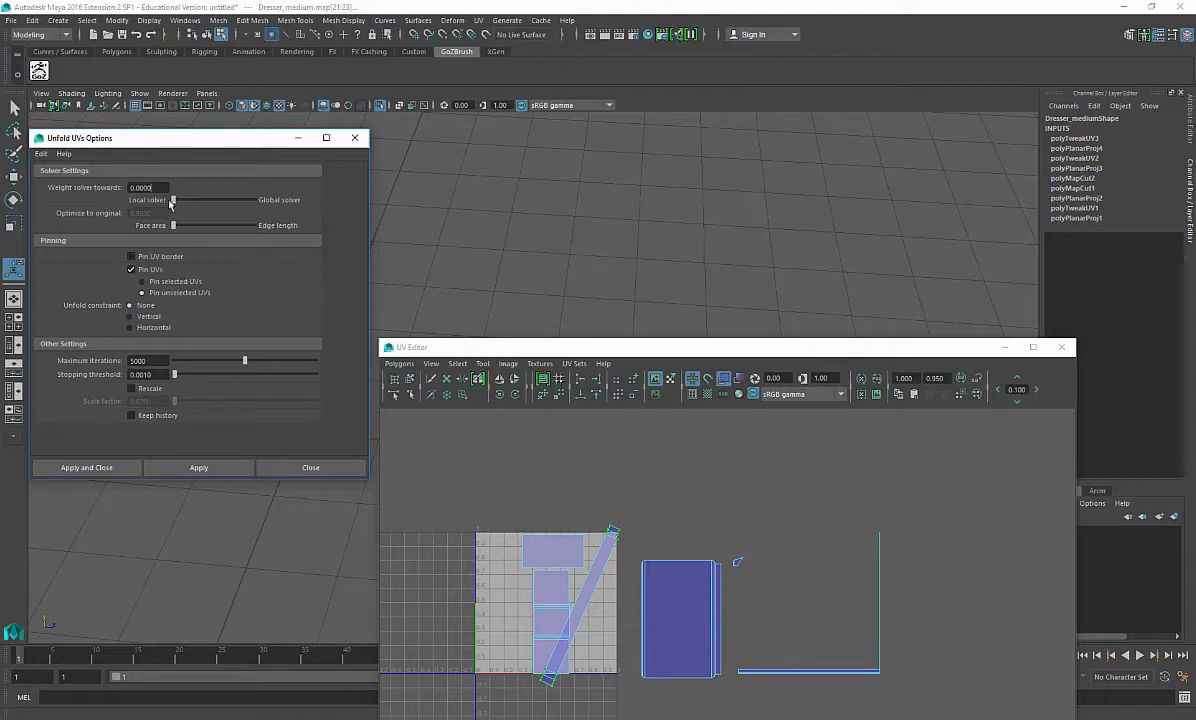
Step: Unfold the selected UVs with the Smooth UV Tool
{"action": "left_click_drag", "start_coordinate": [190, 140], "coordinate": [267, 143]}
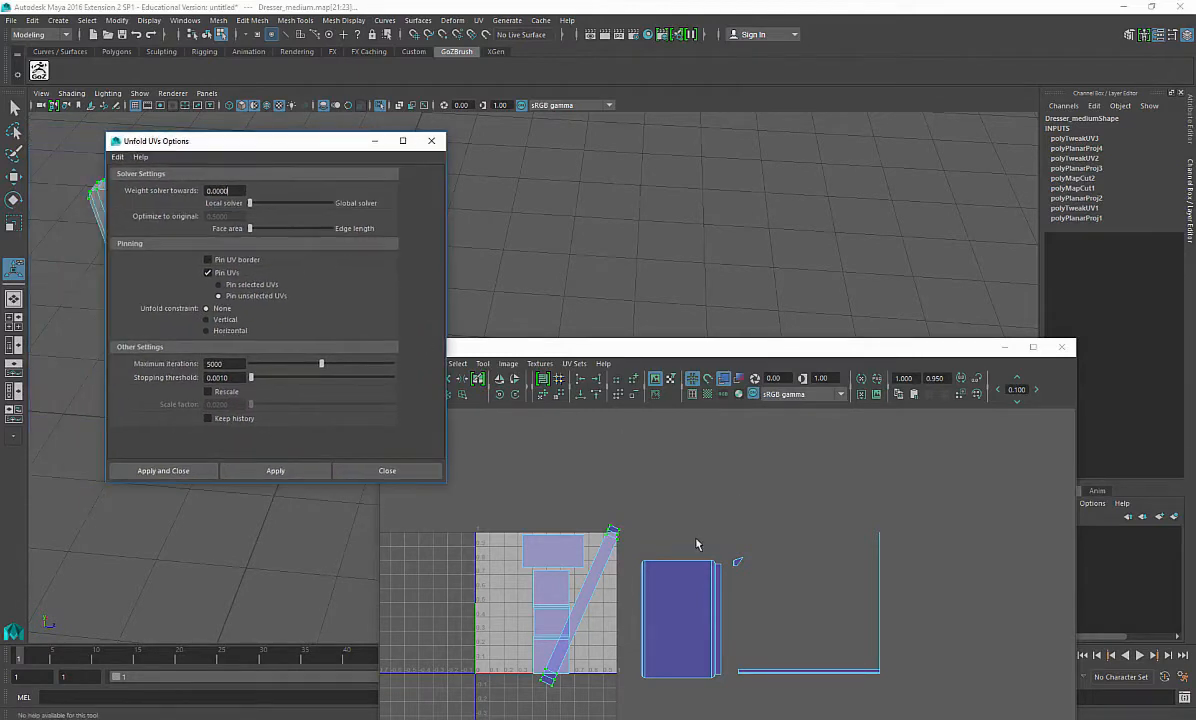
{"action": "middle_click_drag", "start_coordinate": [625, 542], "coordinate": [659, 498], "text": "alt"}
{"action": "right_click", "coordinate": [659, 497], "text": "shift"}
{"action": "left_click", "coordinate": [666, 531]}
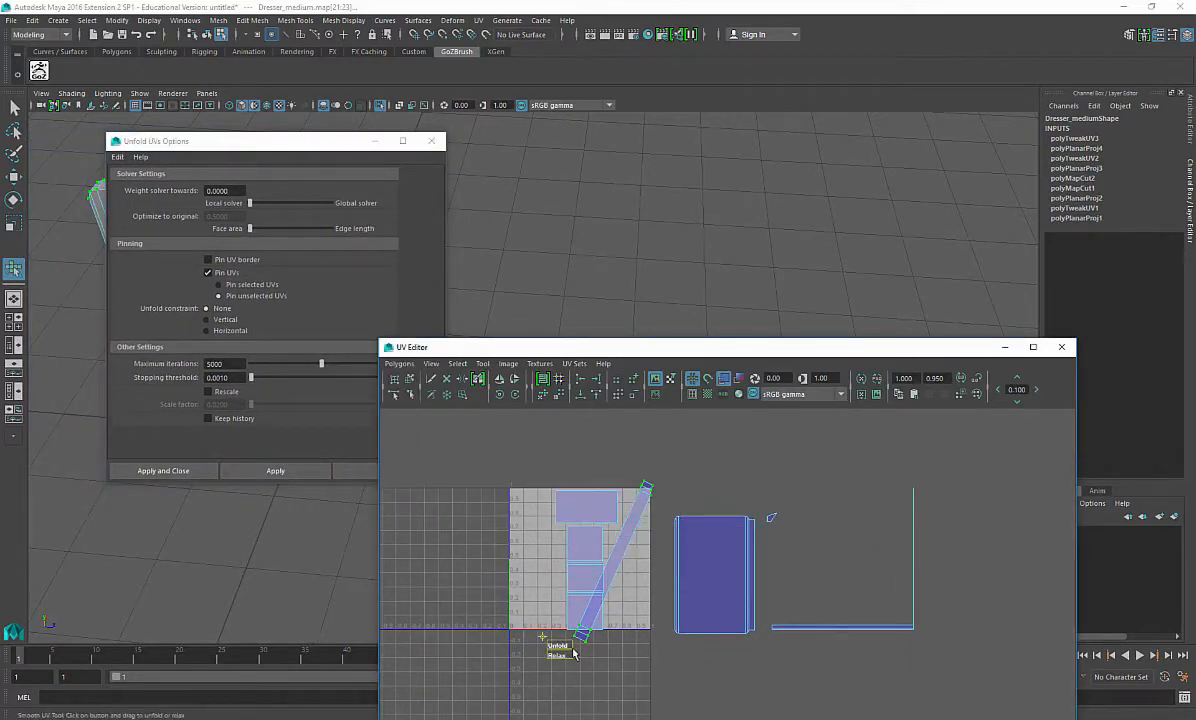
{"action": "right_click_drag", "start_coordinate": [700, 517], "coordinate": [710, 475]}
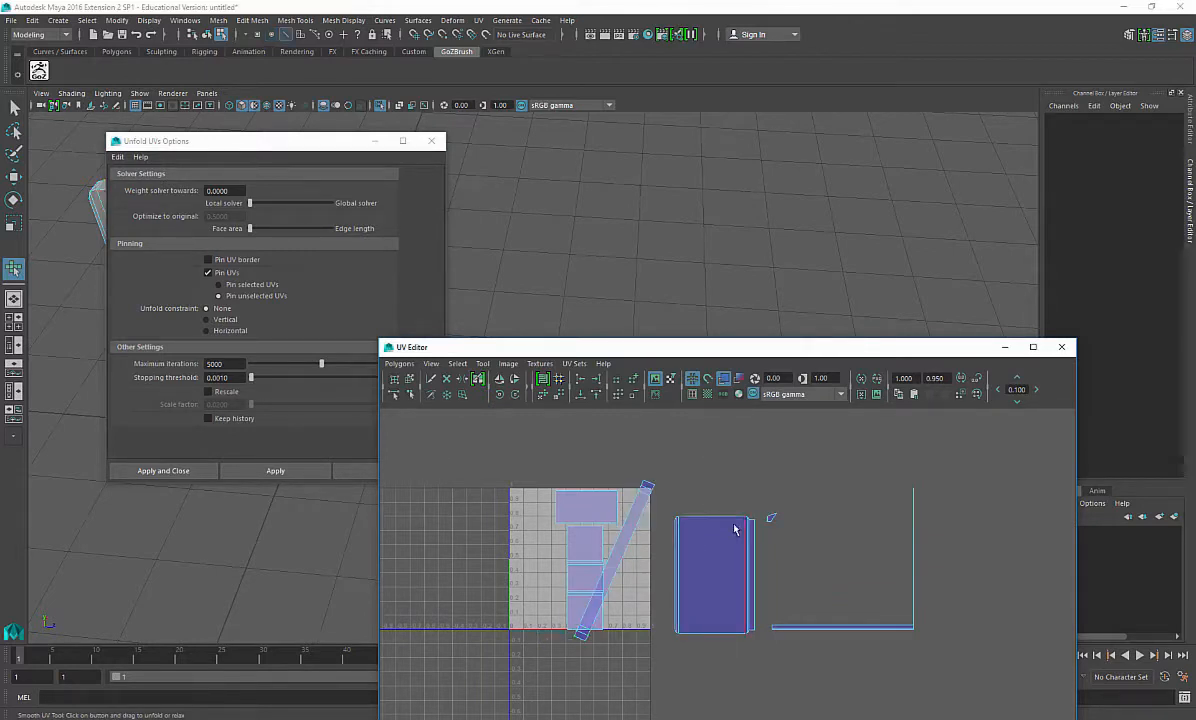
Step: Move and sew the narrow edge strip onto the side panel's UV shell, then unfold the joined shell with the Smooth UV Tool
{"action": "key", "text": "e"}
{"action": "key", "text": "w"}
{"action": "left_click", "coordinate": [717, 518]}
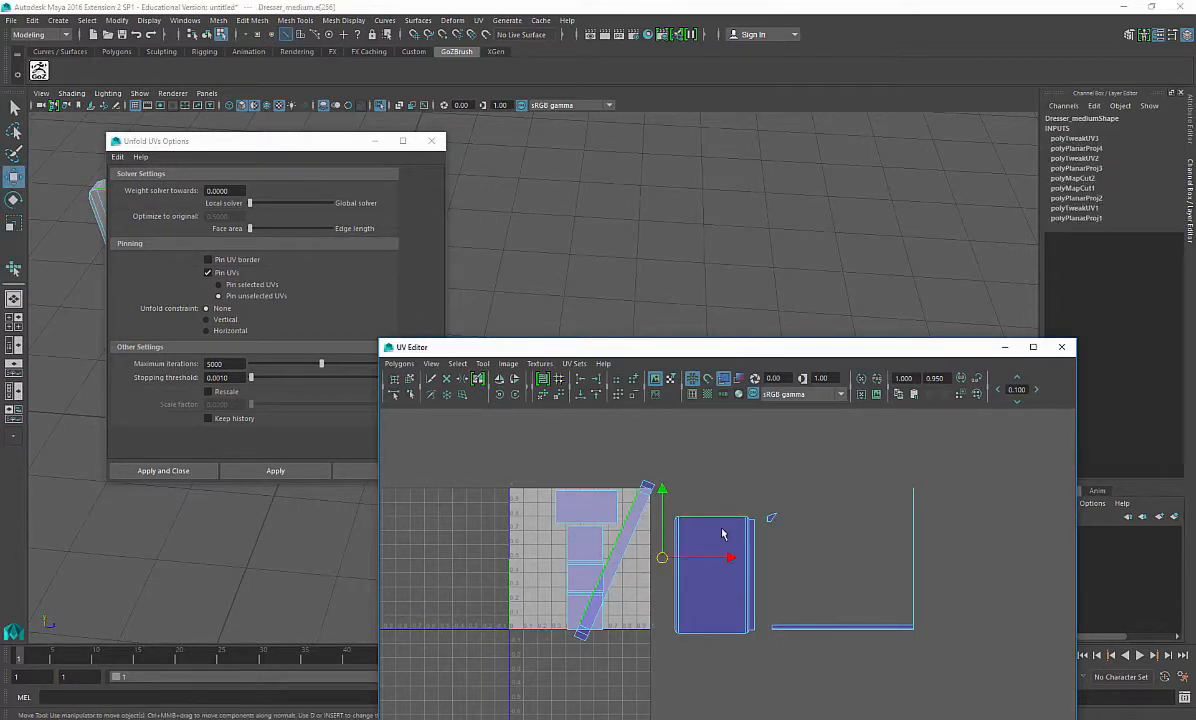
{"action": "right_click_drag", "start_coordinate": [730, 472], "coordinate": [722, 420], "text": "shift"}
{"action": "right_click_drag", "start_coordinate": [724, 530], "coordinate": [793, 508]}
{"action": "left_click_drag", "start_coordinate": [780, 488], "coordinate": [826, 522]}
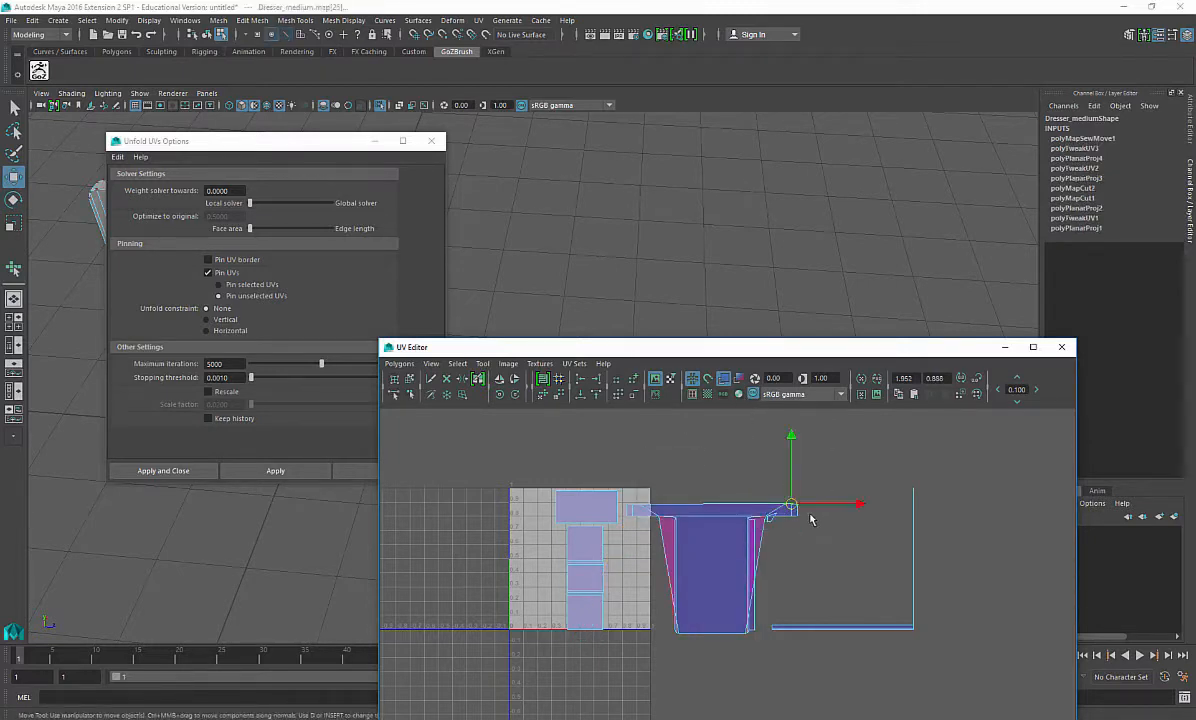
{"action": "right_click_drag", "start_coordinate": [811, 518], "coordinate": [864, 456], "text": "ctrl"}
{"action": "right_click_drag", "start_coordinate": [812, 554], "coordinate": [816, 599], "text": "shift"}
{"action": "left_click_drag", "start_coordinate": [634, 631], "coordinate": [918, 574]}
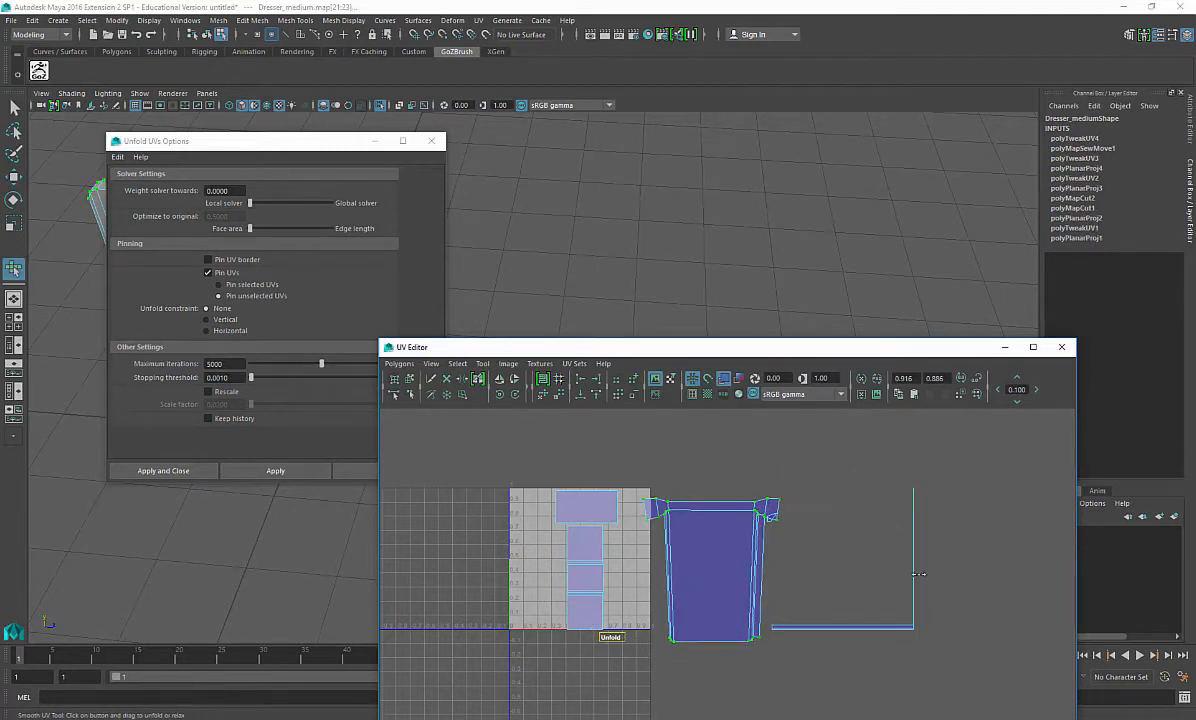
Step: Rotate, scale and move the side panel's UV shell upright beside the layout, and close the Unfold UVs Options
{"action": "right_click_drag", "start_coordinate": [769, 568], "coordinate": [774, 522], "text": "shift"}
{"action": "right_click_drag", "start_coordinate": [782, 470], "coordinate": [741, 553], "text": "alt"}
{"action": "middle_click_drag", "start_coordinate": [741, 553], "coordinate": [654, 405], "text": "alt"}
{"action": "key", "text": "e"}
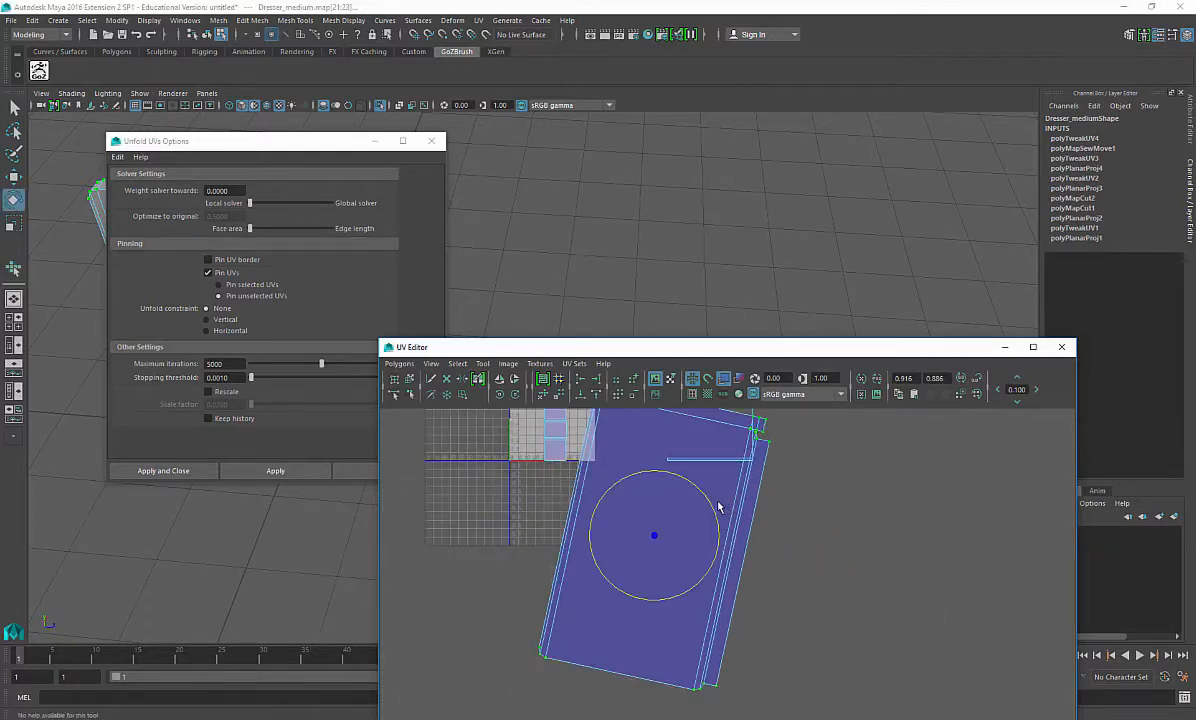
{"action": "mouse_move", "coordinate": [711, 500]}
{"action": "left_mouse_down"}
{"action": "mouse_move", "coordinate": [687, 481]}
{"action": "mouse_move", "coordinate": [707, 488]}
{"action": "left_mouse_up"}
{"action": "key", "text": "w"}
{"action": "left_click_drag", "start_coordinate": [659, 535], "coordinate": [873, 467]}
{"action": "middle_click_drag", "start_coordinate": [870, 477], "coordinate": [736, 592], "text": "alt"}
{"action": "key", "text": "r"}
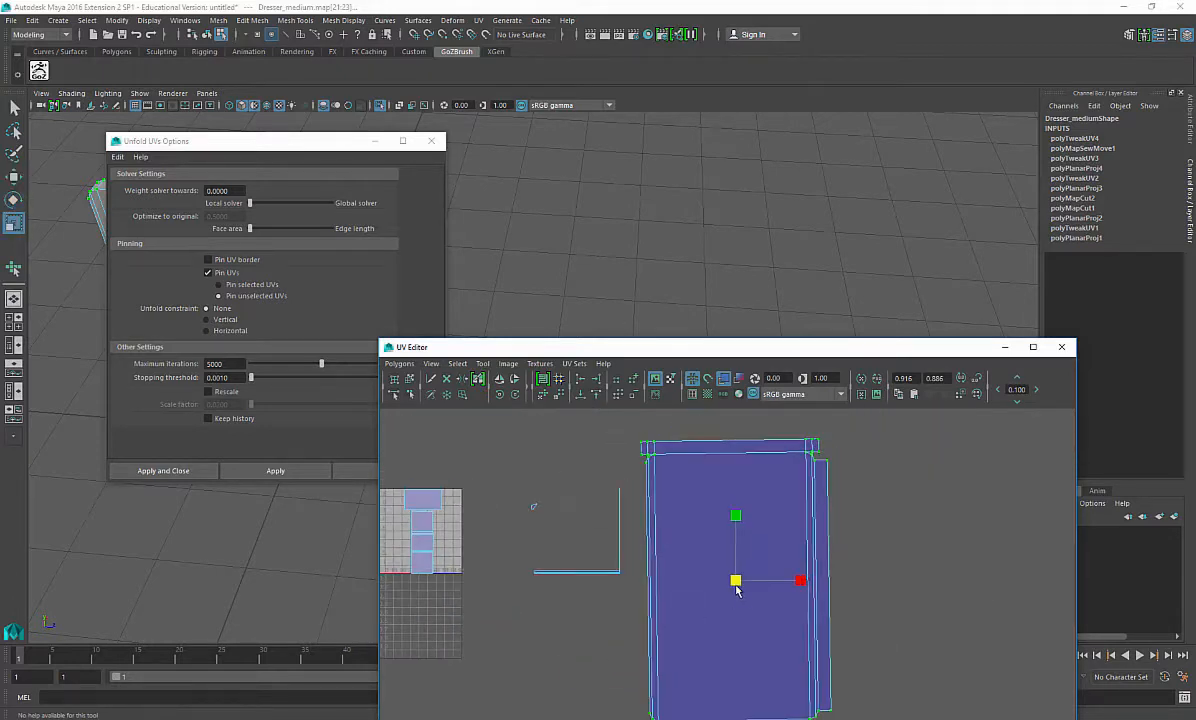
{"action": "left_click_drag", "start_coordinate": [738, 583], "coordinate": [683, 607]}
{"action": "key", "text": "e"}
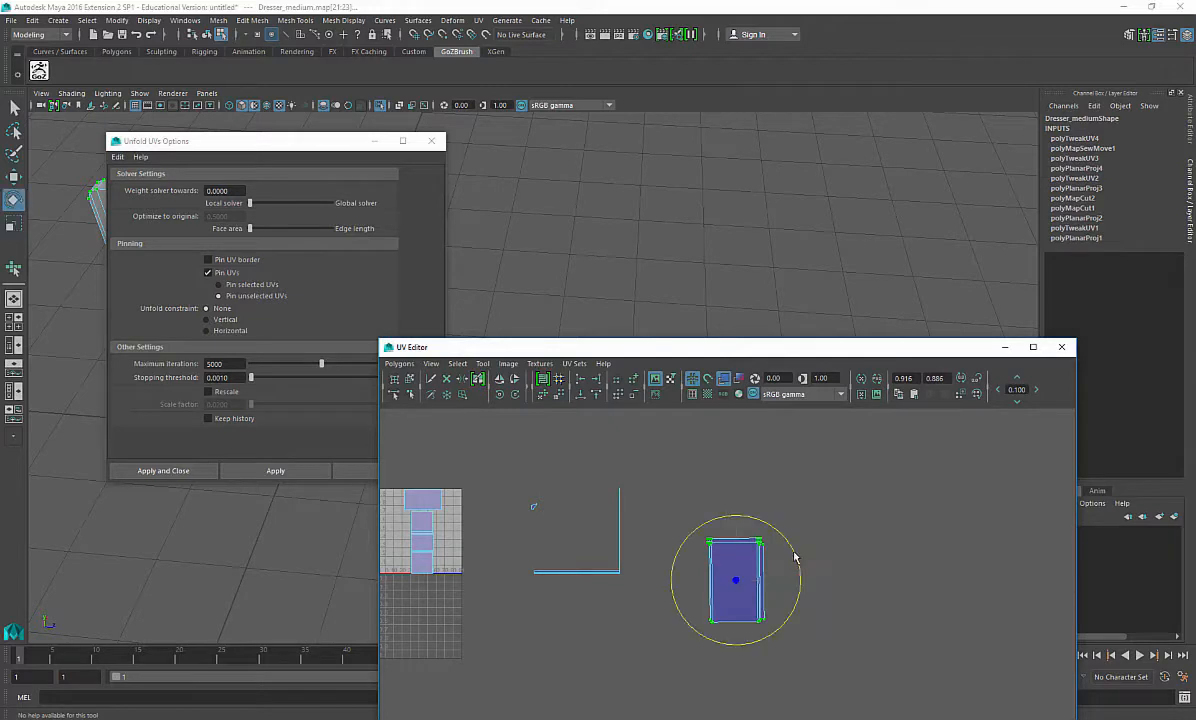
{"action": "mouse_move", "coordinate": [758, 585]}
{"action": "left_mouse_down"}
{"action": "mouse_move", "coordinate": [794, 546]}
{"action": "mouse_move", "coordinate": [600, 550]}
{"action": "mouse_move", "coordinate": [662, 526]}
{"action": "left_mouse_up"}
{"action": "key", "text": "w"}
{"action": "left_click", "coordinate": [437, 141]}
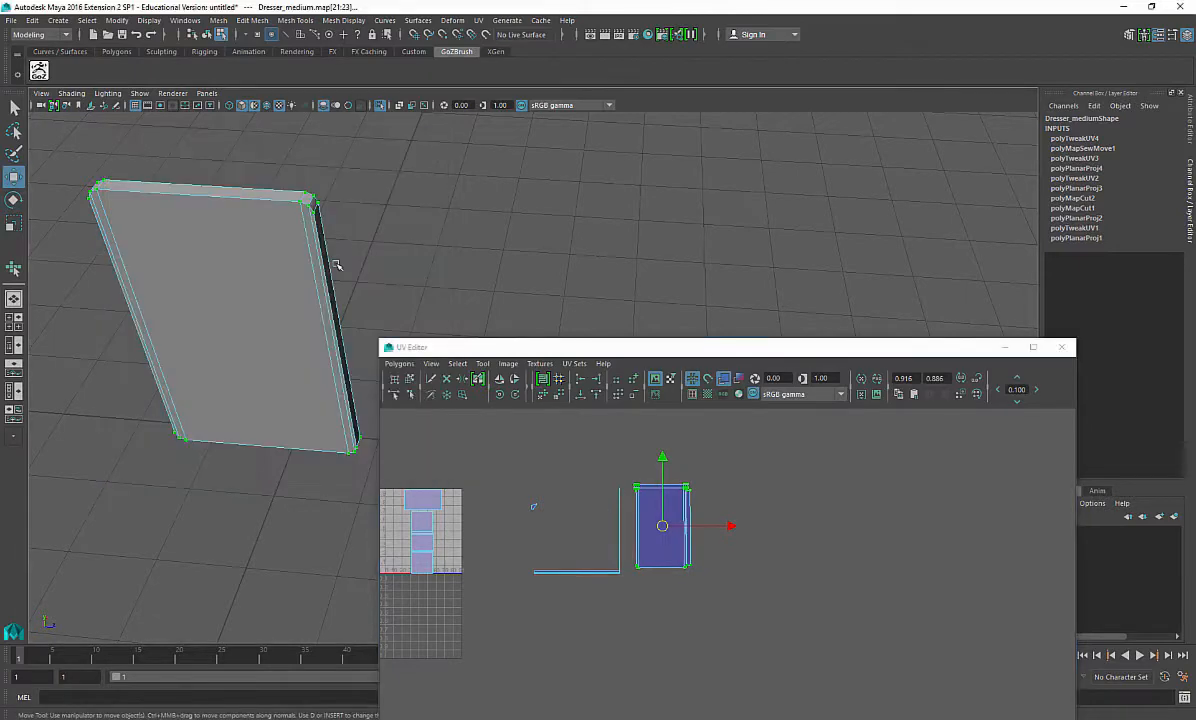
Step: Select the faces along the top panel's front edge and apply a planar projection to them
{"action": "left_click_drag", "start_coordinate": [336, 264], "coordinate": [232, 432], "text": "alt"}
{"action": "middle_click_drag", "start_coordinate": [232, 432], "coordinate": [307, 338], "text": "alt"}
{"action": "scroll", "coordinate": [307, 338], "scroll_direction": "up", "scroll_amount": 2}
{"action": "left_click_drag", "start_coordinate": [307, 338], "coordinate": [228, 412], "text": "alt"}
{"action": "right_click_drag", "start_coordinate": [173, 284], "coordinate": [172, 324]}
{"action": "left_click", "coordinate": [153, 311]}
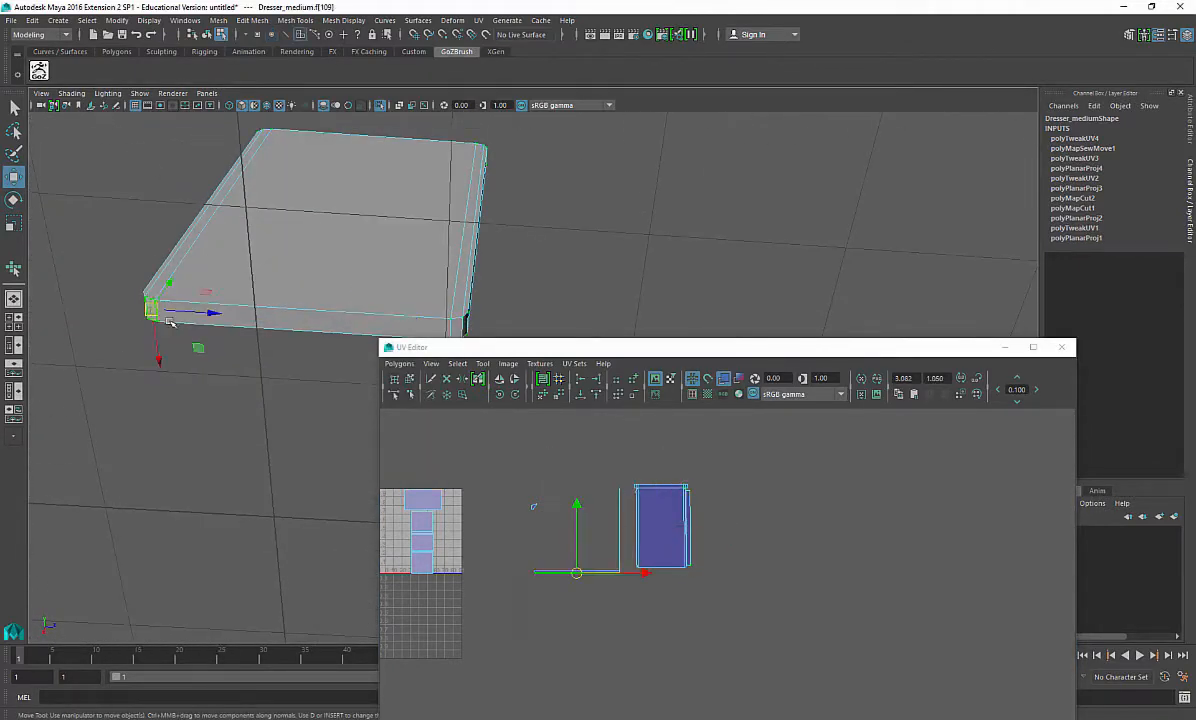
{"action": "left_click", "coordinate": [294, 323], "text": "shift"}
{"action": "left_click_drag", "start_coordinate": [228, 298], "coordinate": [288, 331], "text": "alt"}
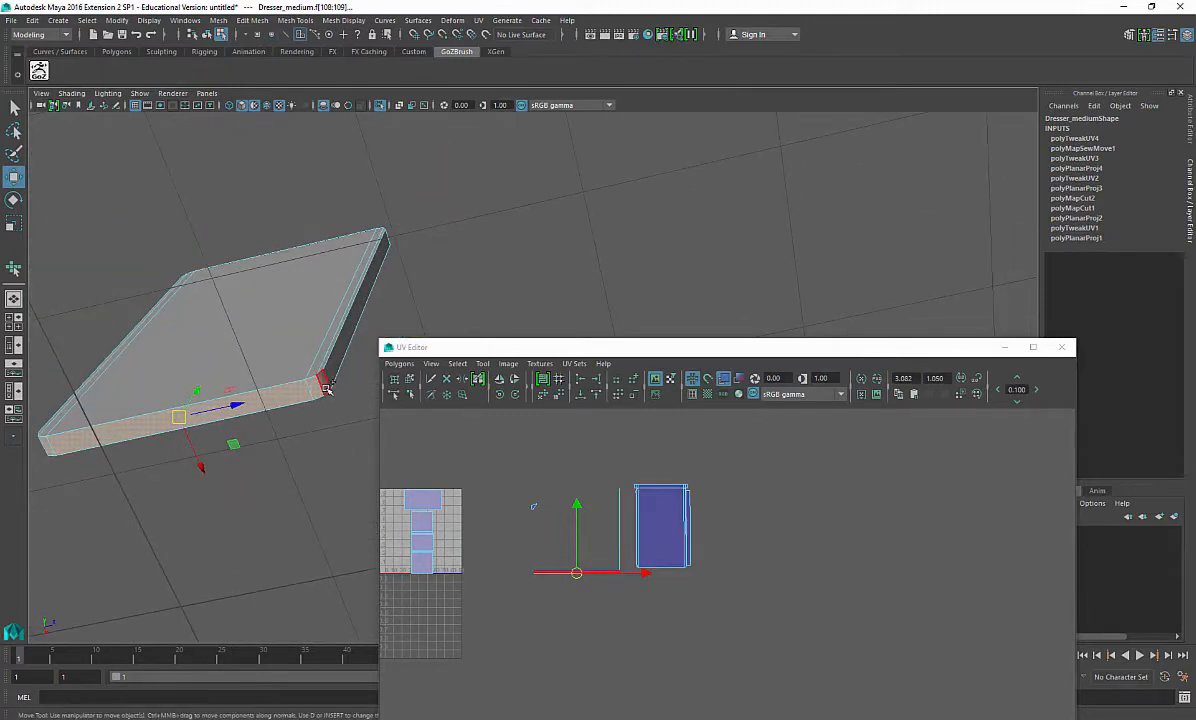
{"action": "right_click_drag", "start_coordinate": [239, 552], "coordinate": [334, 667], "text": "shift"}
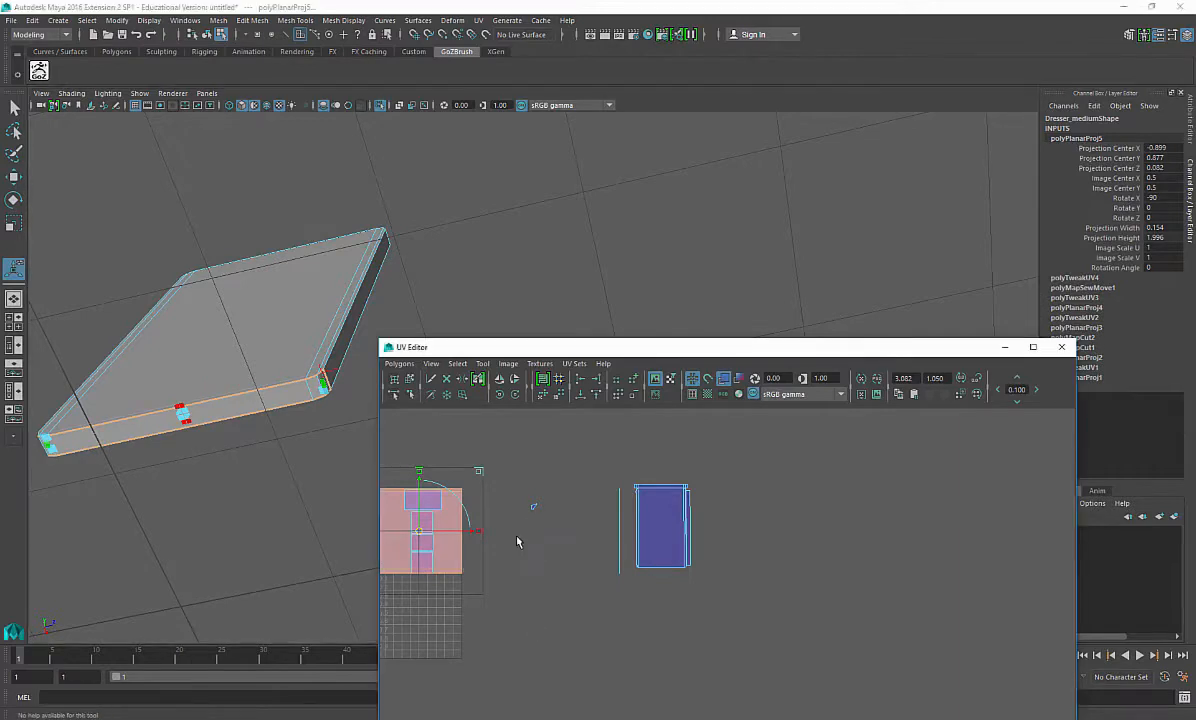
Step: Flip the projected front-edge UVs
{"action": "middle_click_drag", "start_coordinate": [440, 511], "coordinate": [625, 633], "text": "alt"}
{"action": "scroll", "coordinate": [572, 489], "scroll_direction": "up", "scroll_amount": 4}
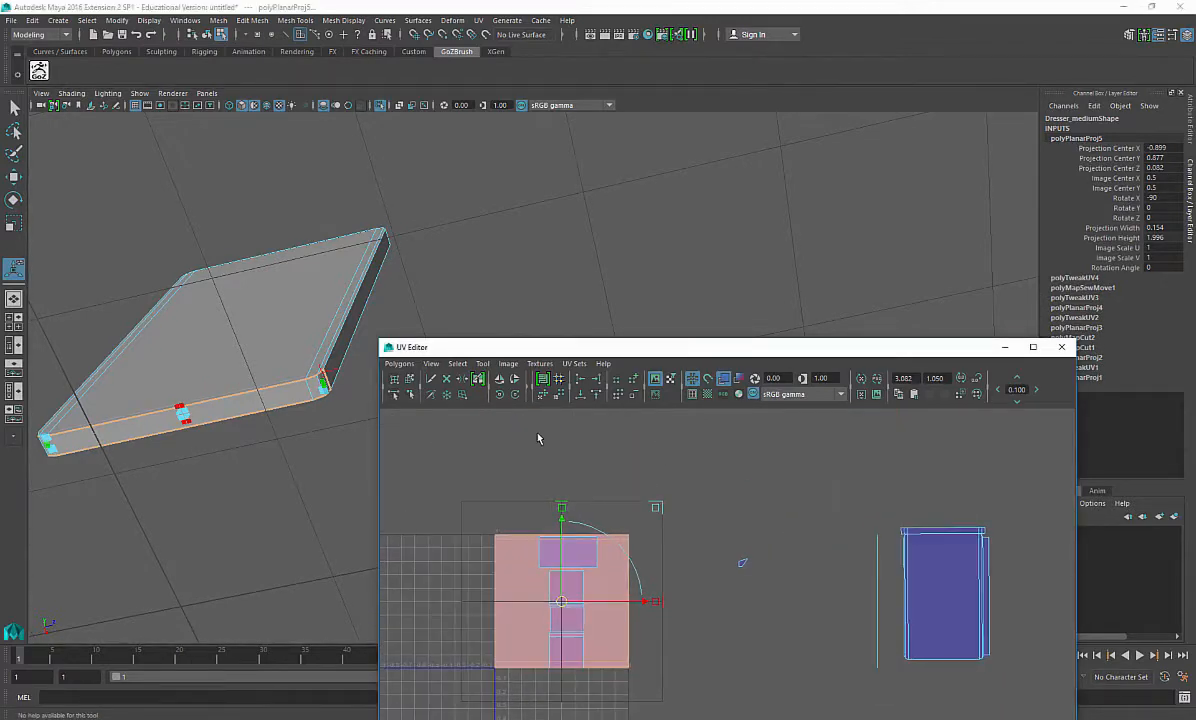
{"action": "left_click", "coordinate": [499, 382]}
{"action": "middle_click_drag", "start_coordinate": [560, 565], "coordinate": [595, 559], "text": "alt"}
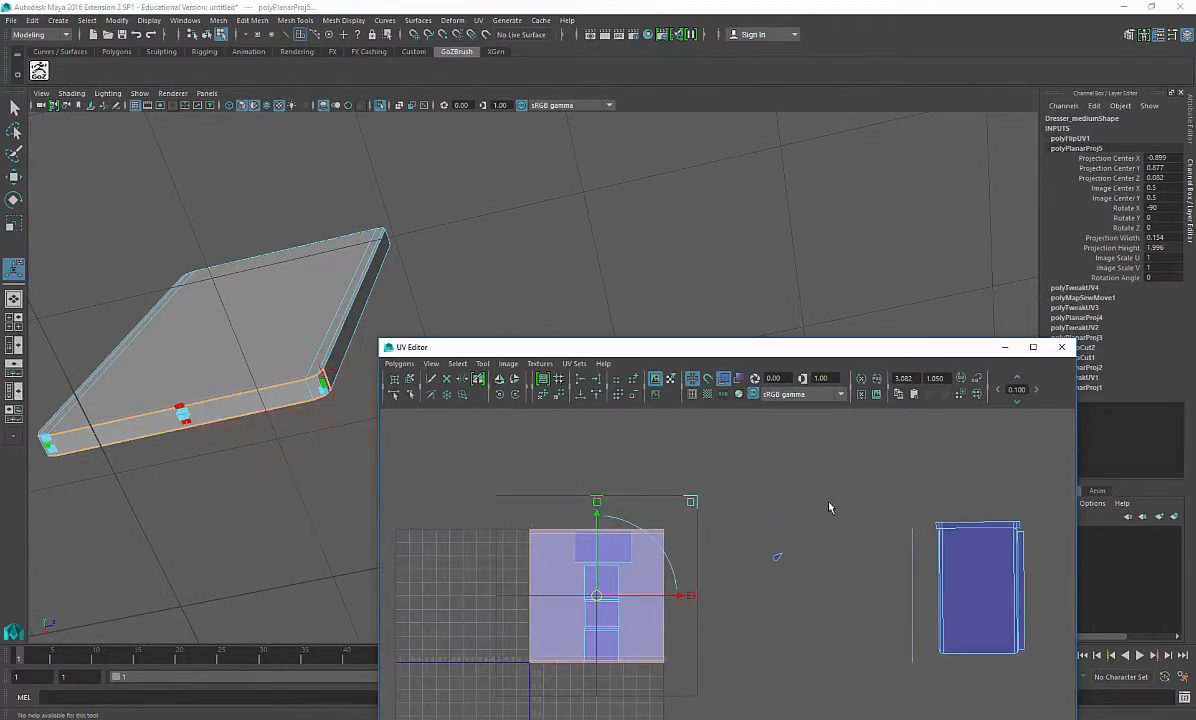
{"action": "right_click_drag", "start_coordinate": [675, 561], "coordinate": [725, 561]}
{"action": "left_click_drag", "start_coordinate": [654, 515], "coordinate": [685, 559]}
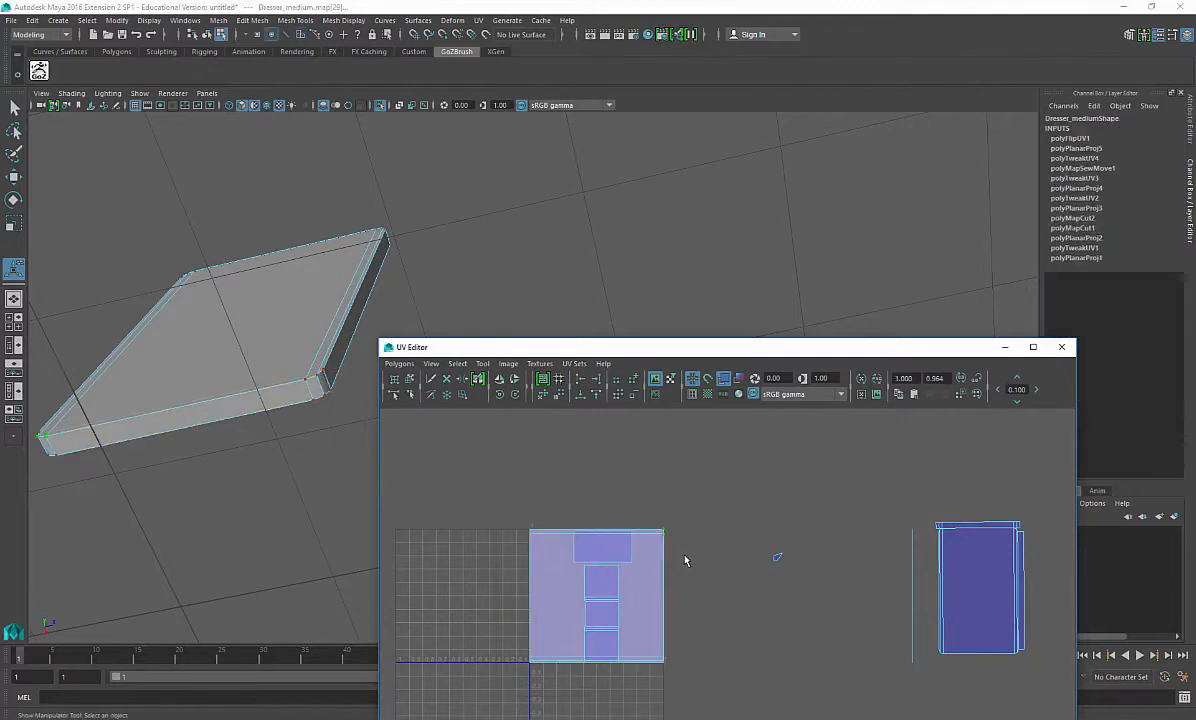
Step: Unfold the front-edge strip's UVs with the Smooth UV Tool
{"action": "right_click_drag", "start_coordinate": [685, 556], "coordinate": [709, 497], "text": "ctrl"}
{"action": "right_click_drag", "start_coordinate": [680, 562], "coordinate": [726, 542], "text": "ctrl"}
{"action": "middle_click_drag", "start_coordinate": [691, 582], "coordinate": [683, 532], "text": "alt"}
{"action": "right_click_drag", "start_coordinate": [697, 527], "coordinate": [697, 567], "text": "shift"}
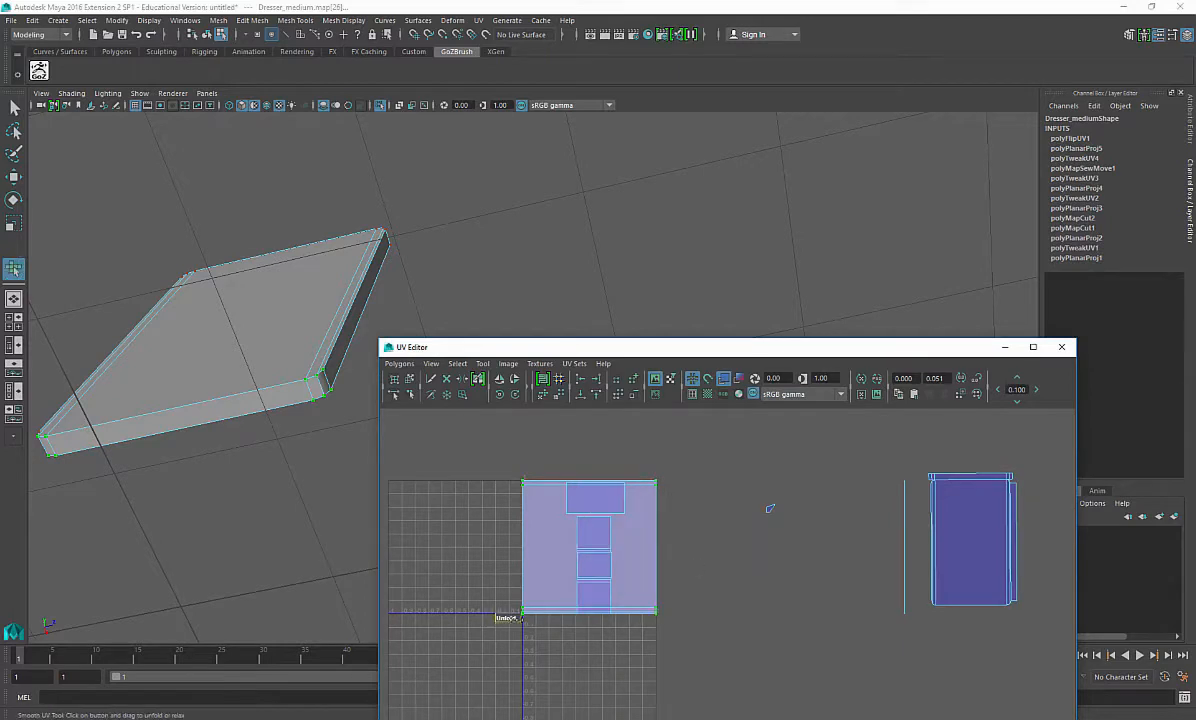
{"action": "left_click_drag", "start_coordinate": [514, 618], "coordinate": [590, 612]}
{"action": "right_click_drag", "start_coordinate": [691, 582], "coordinate": [721, 427], "text": "shift"}
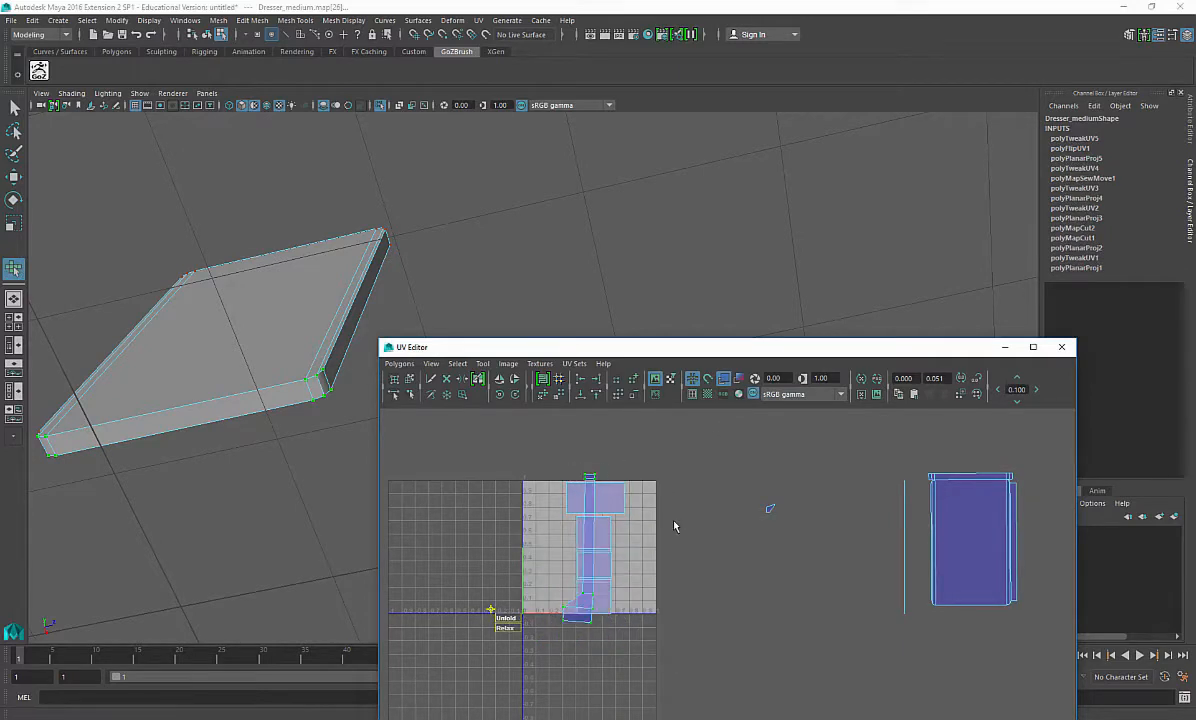
Step: Move and sew the front-edge strip onto the top panel's UV shell along their shared edge
{"action": "right_click_drag", "start_coordinate": [980, 595], "coordinate": [978, 550]}
{"action": "left_click", "coordinate": [967, 635]}
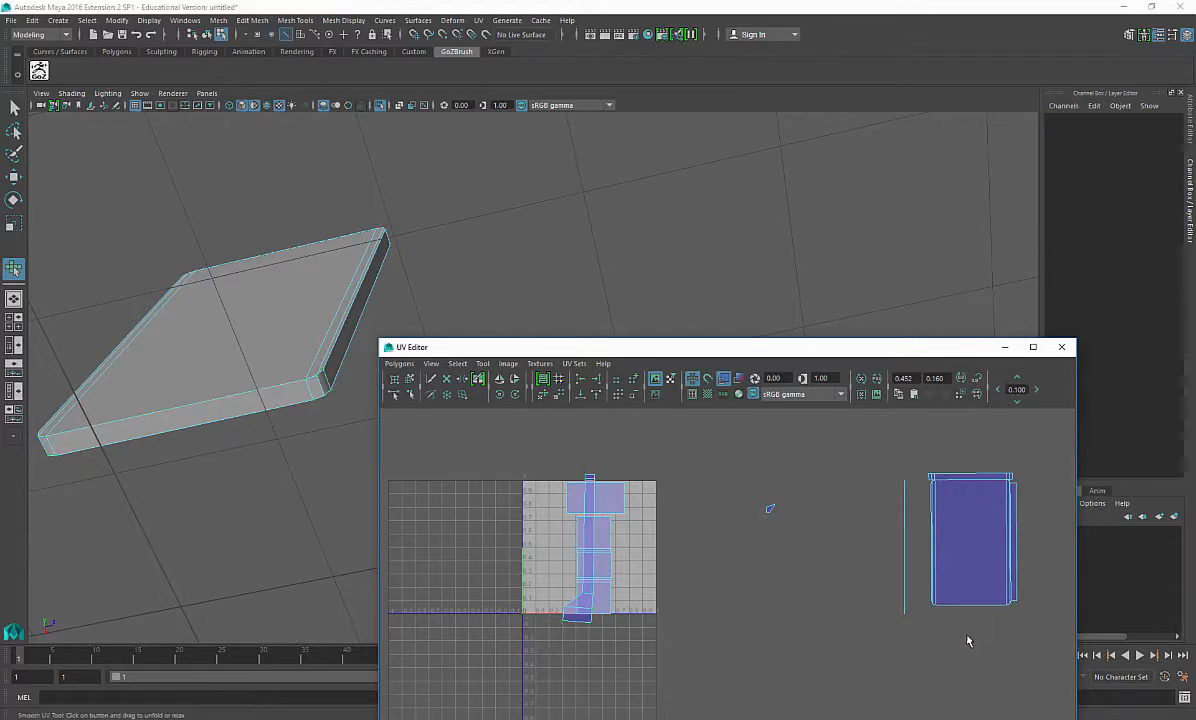
{"action": "key", "text": "w"}
{"action": "left_click", "coordinate": [979, 606]}
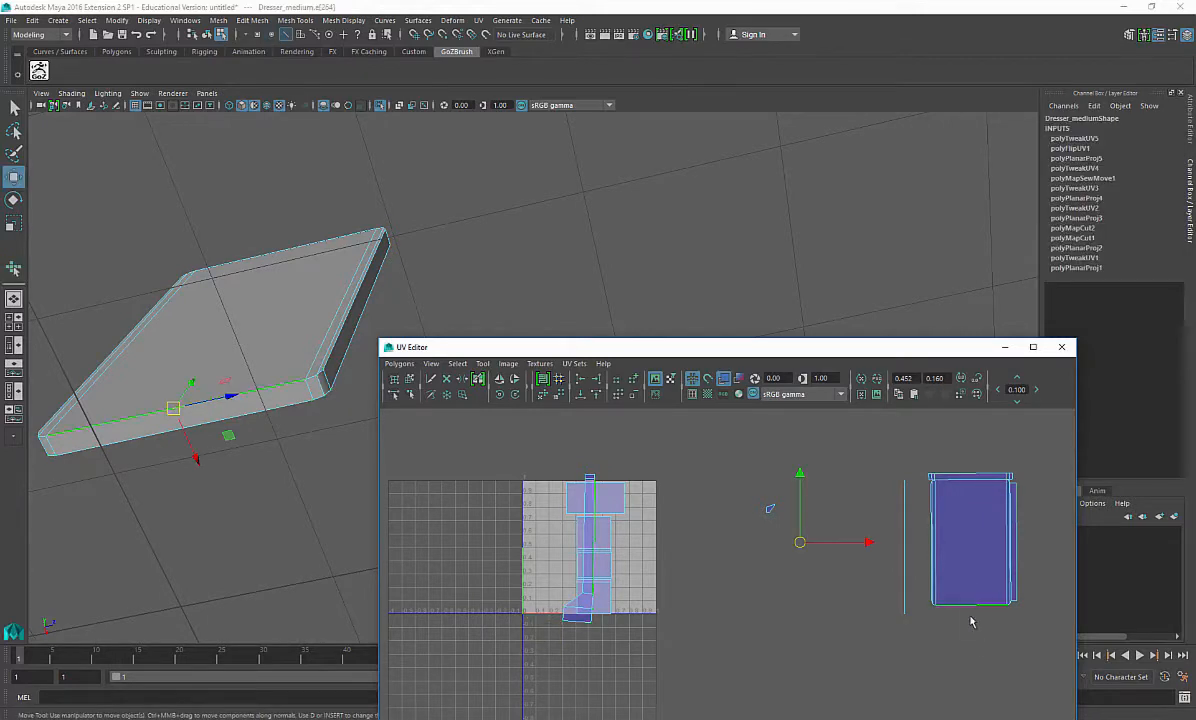
{"action": "right_click_drag", "start_coordinate": [770, 614], "coordinate": [771, 594], "text": "shift"}
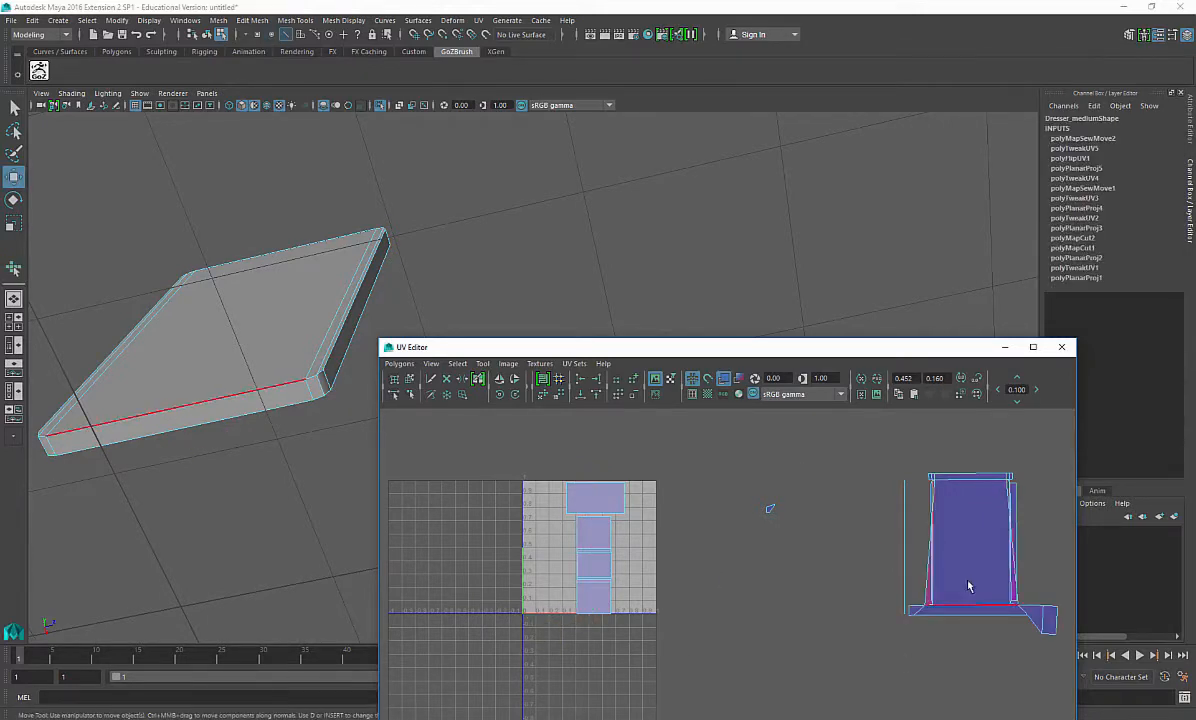
Step: Convert the selection to the top panel's whole UV shell and exit isolation to show the full dresser
{"action": "middle_click_drag", "start_coordinate": [927, 568], "coordinate": [783, 563], "text": "alt"}
{"action": "right_click_drag", "start_coordinate": [851, 512], "coordinate": [887, 484]}
{"action": "left_click_drag", "start_coordinate": [886, 484], "coordinate": [858, 463]}
{"action": "right_click_drag", "start_coordinate": [872, 495], "coordinate": [871, 494], "text": "ctrl"}
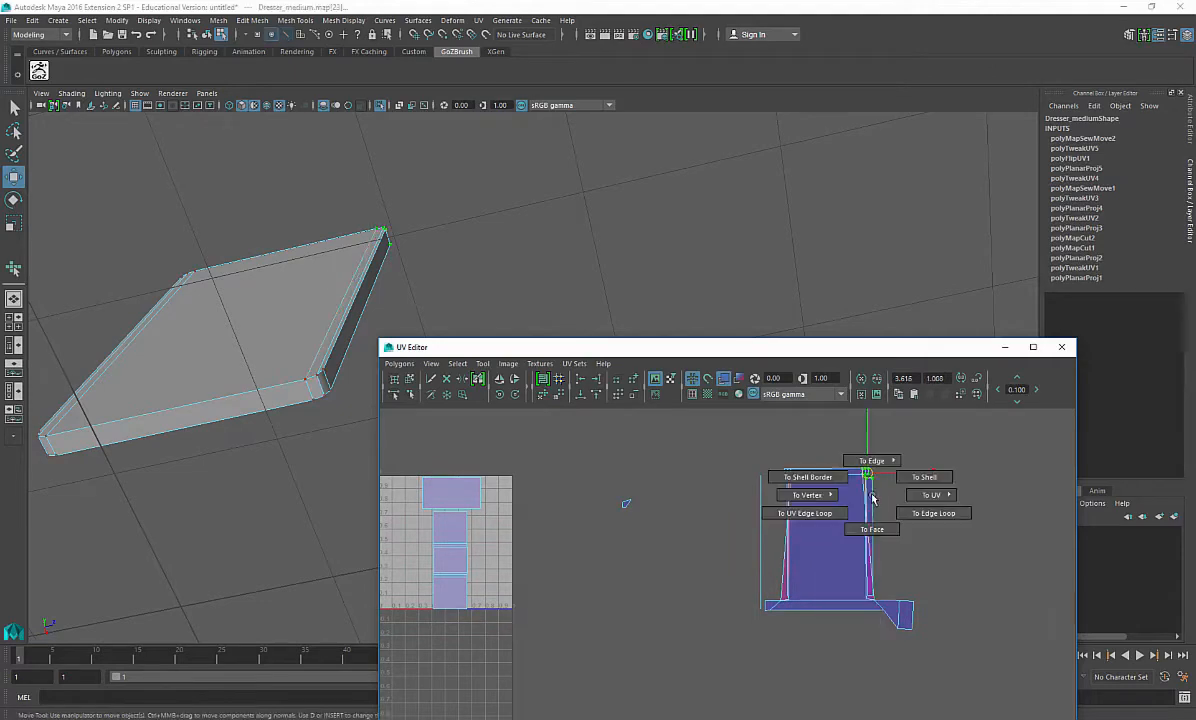
{"action": "right_click_drag", "start_coordinate": [927, 463], "coordinate": [928, 462], "text": "ctrl"}
{"action": "right_click_drag", "start_coordinate": [822, 535], "coordinate": [843, 408], "text": "shift"}
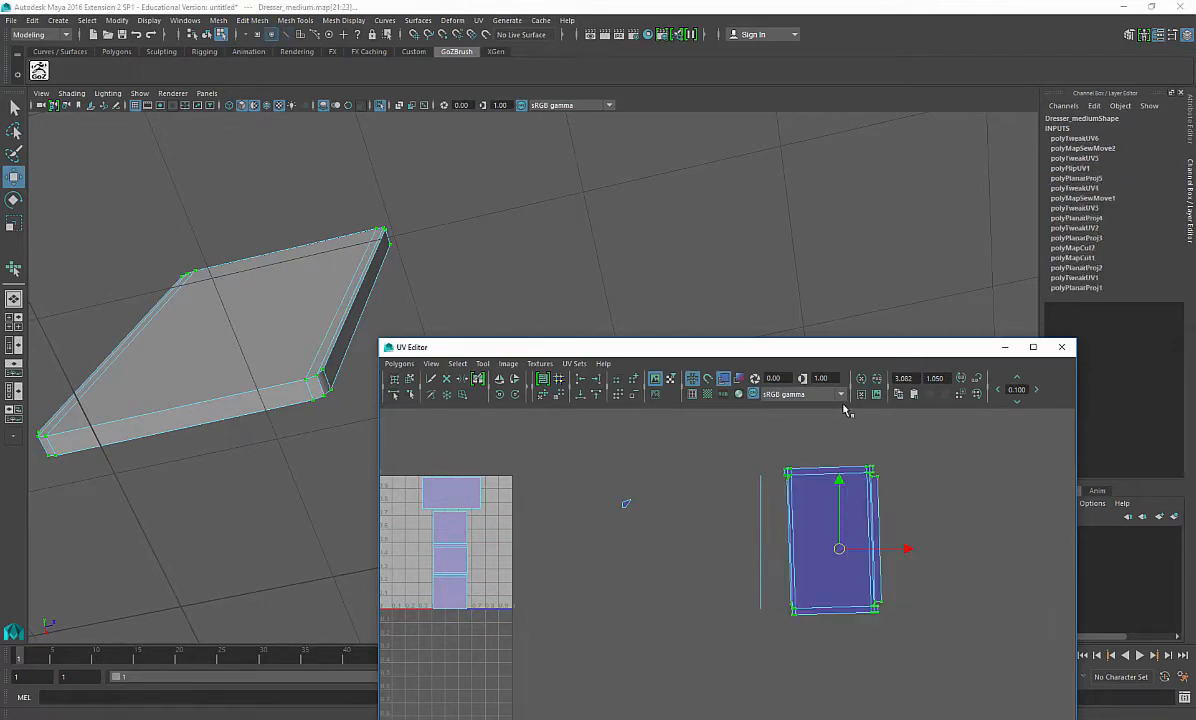
{"action": "left_click_drag", "start_coordinate": [220, 339], "coordinate": [354, 146], "text": "alt"}
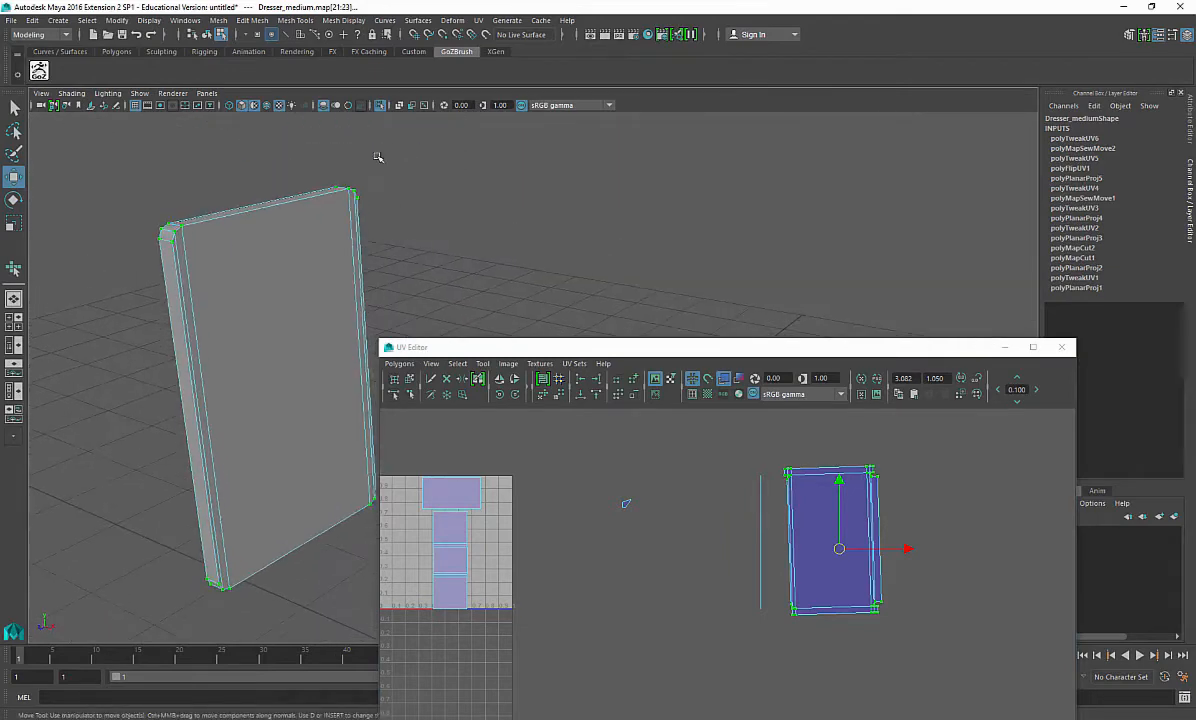
{"action": "left_click", "coordinate": [349, 105]}
Step: Select the dresser's front frame rail faces and apply a planar projection to them
{"action": "left_click_drag", "start_coordinate": [214, 322], "coordinate": [240, 245], "text": "alt"}
{"action": "right_click_drag", "start_coordinate": [247, 249], "coordinate": [251, 281]}
{"action": "left_click", "coordinate": [260, 257]}
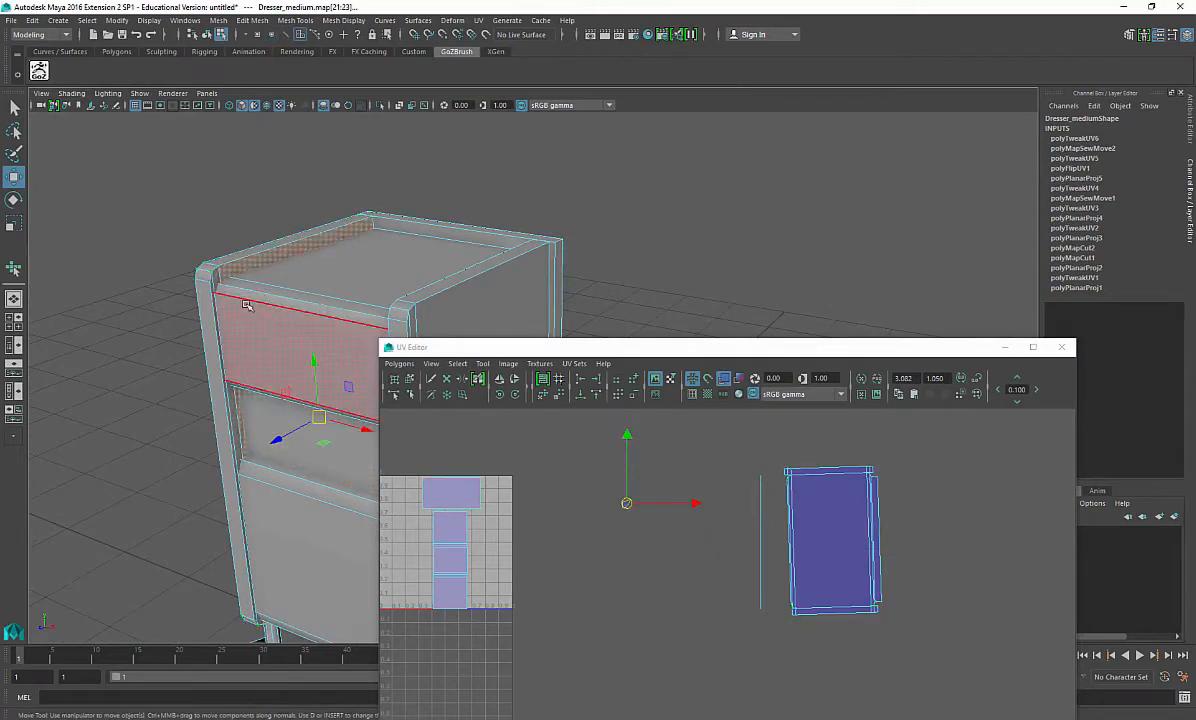
{"action": "double_click", "coordinate": [249, 263]}
{"action": "left_click_drag", "start_coordinate": [698, 435], "coordinate": [761, 601]}
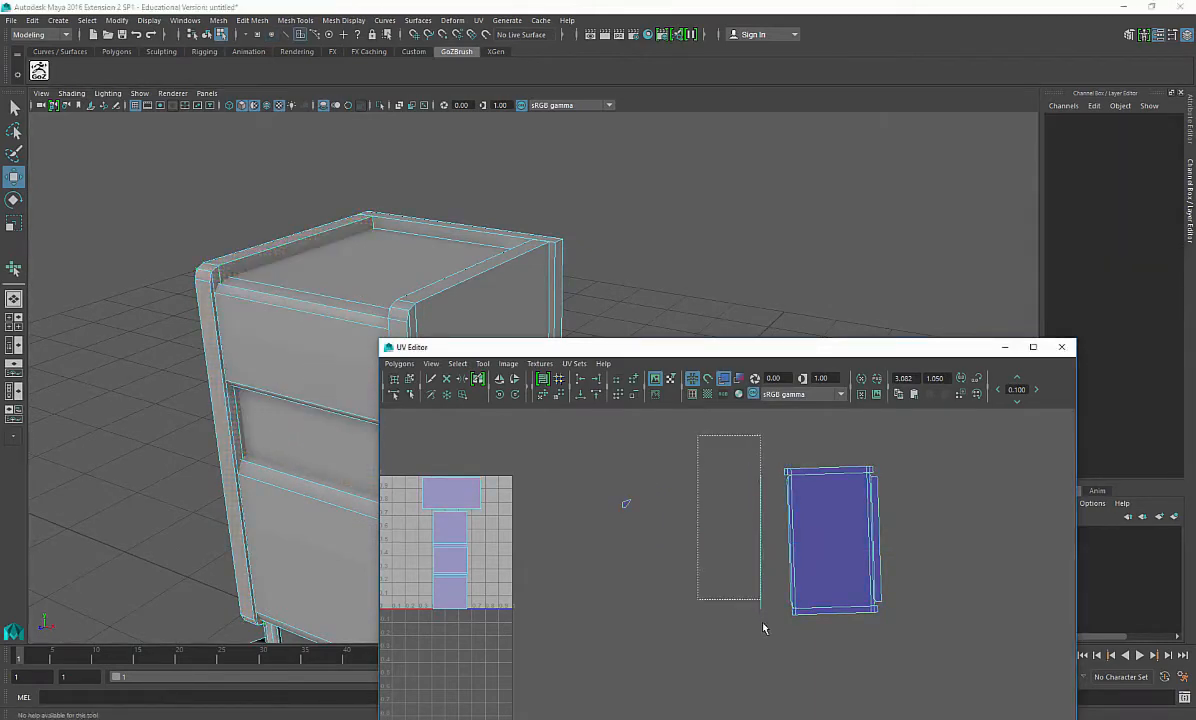
{"action": "left_click_drag", "start_coordinate": [775, 650], "coordinate": [776, 651]}
{"action": "left_click_drag", "start_coordinate": [582, 454], "coordinate": [774, 673]}
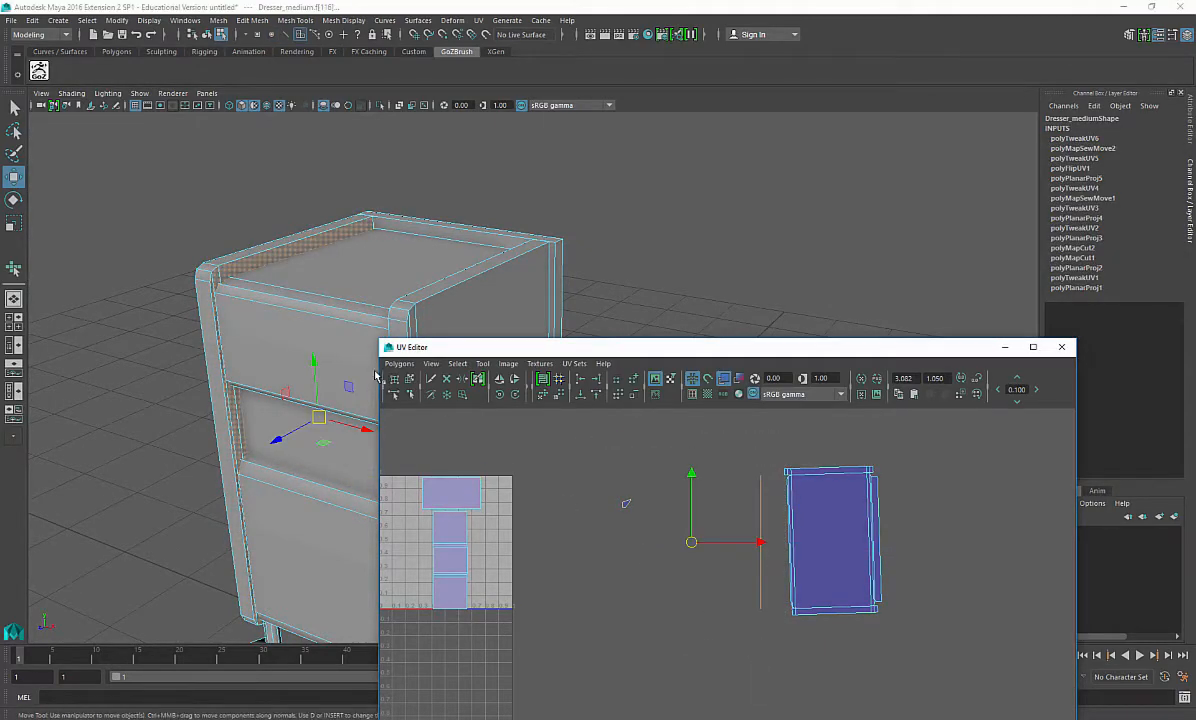
{"action": "left_click_drag", "start_coordinate": [300, 330], "coordinate": [164, 413], "text": "alt"}
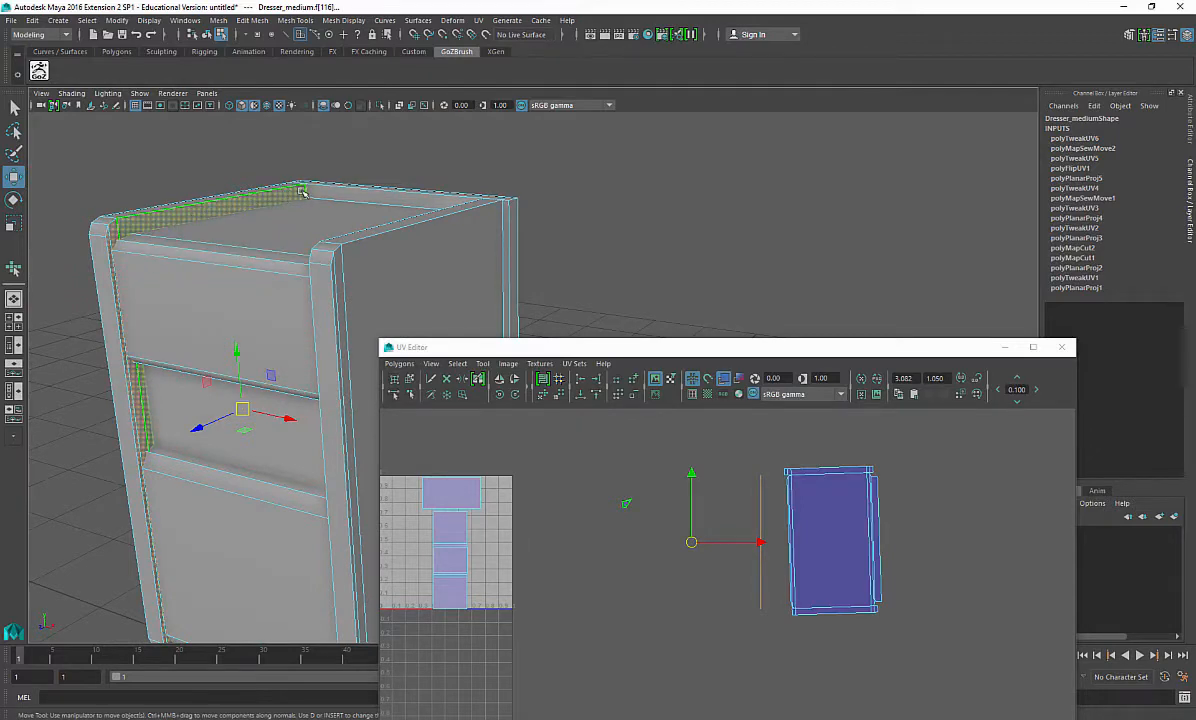
{"action": "left_click_drag", "start_coordinate": [176, 526], "coordinate": [340, 498], "text": "alt"}
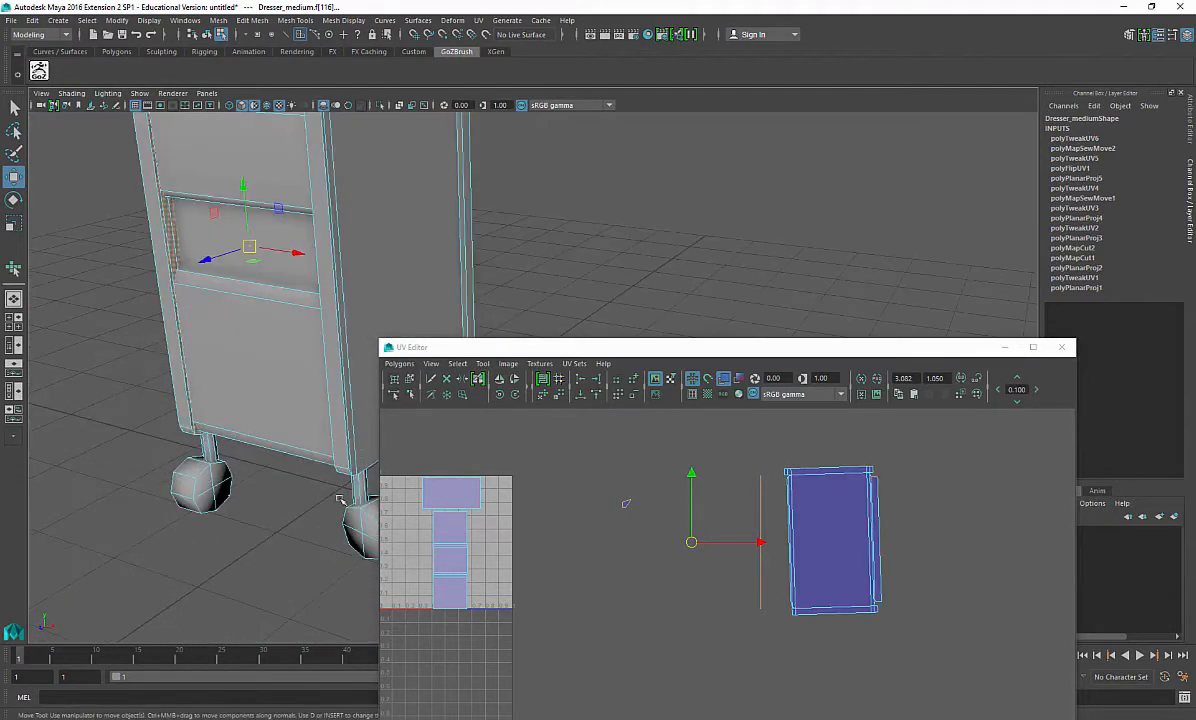
{"action": "right_click_drag", "start_coordinate": [118, 439], "coordinate": [240, 682], "text": "shift"}
{"action": "scroll", "coordinate": [224, 470], "scroll_direction": "down", "scroll_amount": 6}
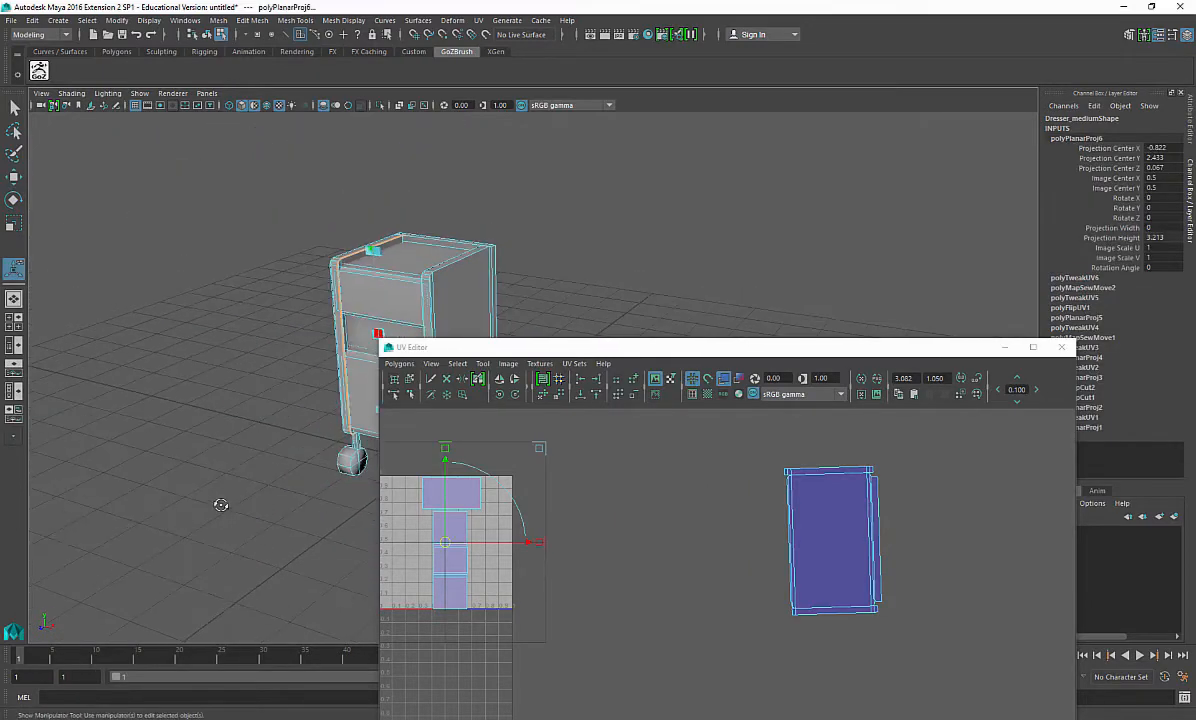
Step: Rotate the planar projection 90 degrees in Y so it faces the dresser's front
{"action": "left_click_drag", "start_coordinate": [221, 502], "coordinate": [226, 455], "text": "alt"}
{"action": "key", "text": "ctrl+z"}
{"action": "right_click_drag", "start_coordinate": [130, 465], "coordinate": [227, 648], "text": "shift"}
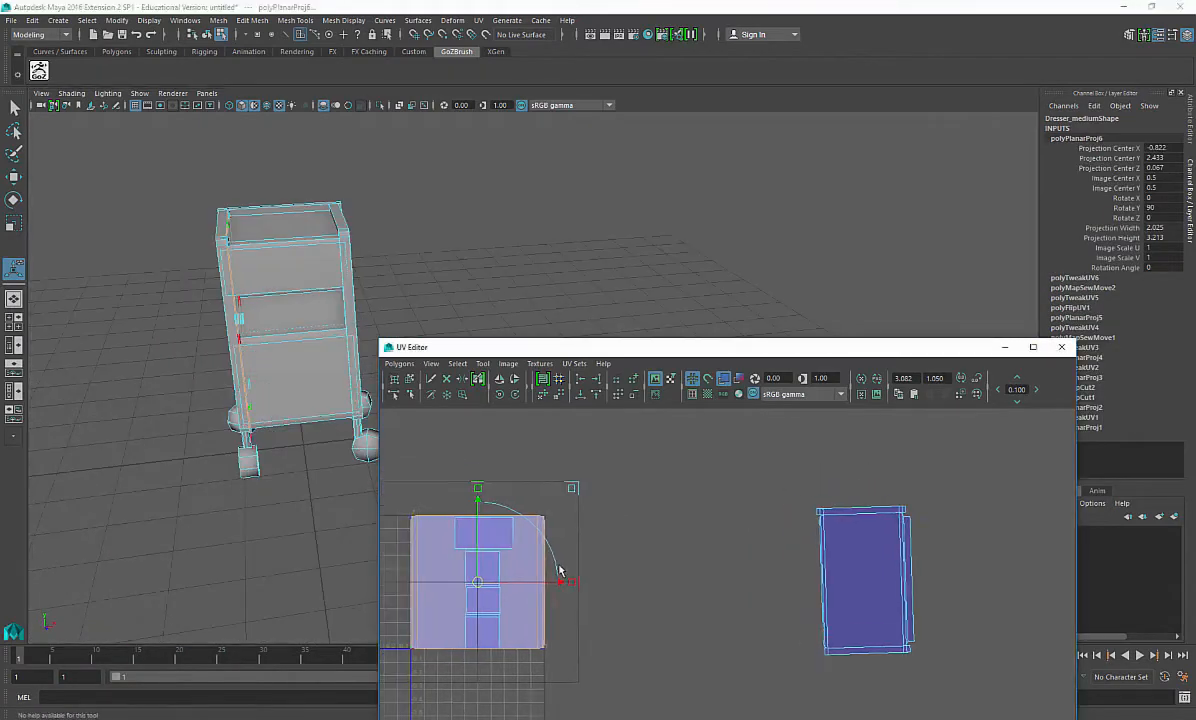
{"action": "right_click_drag", "start_coordinate": [552, 526], "coordinate": [592, 509], "text": "ctrl"}
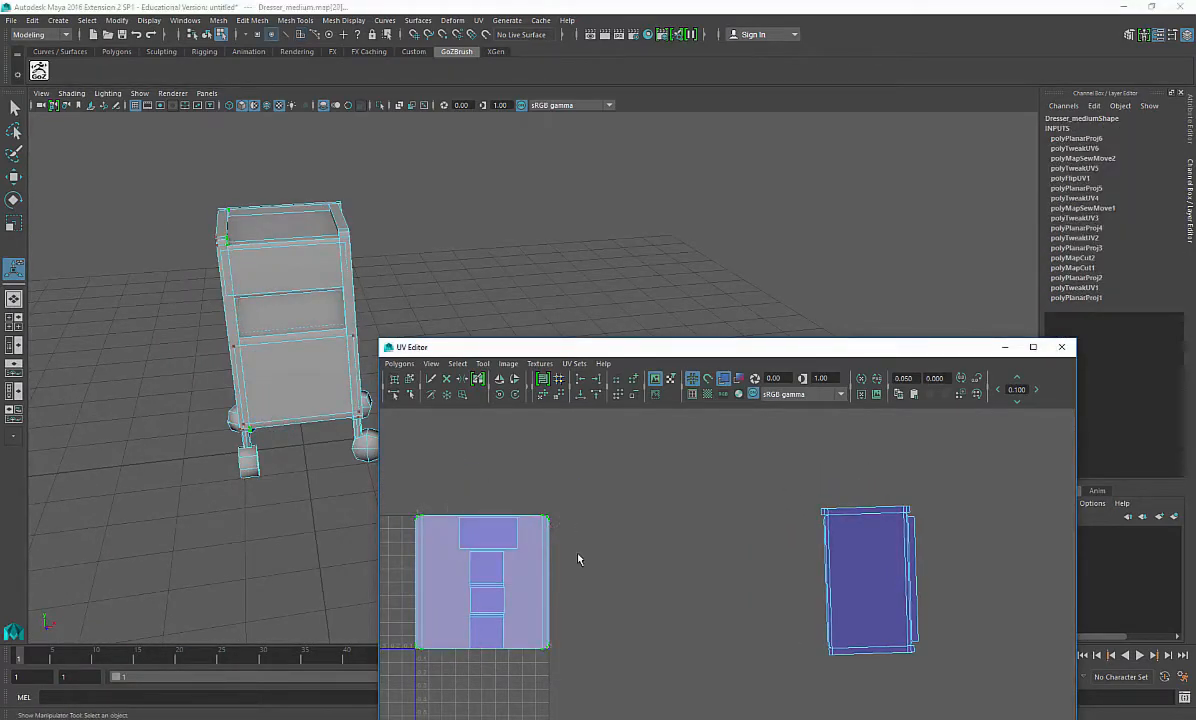
Step: Scale down the front frame's UV shell and place it in the upper-left corner of the UV space
{"action": "right_click_drag", "start_coordinate": [579, 558], "coordinate": [550, 528], "text": "shift"}
{"action": "middle_click_drag", "start_coordinate": [462, 598], "coordinate": [500, 586], "text": "alt"}
{"action": "key", "text": "e"}
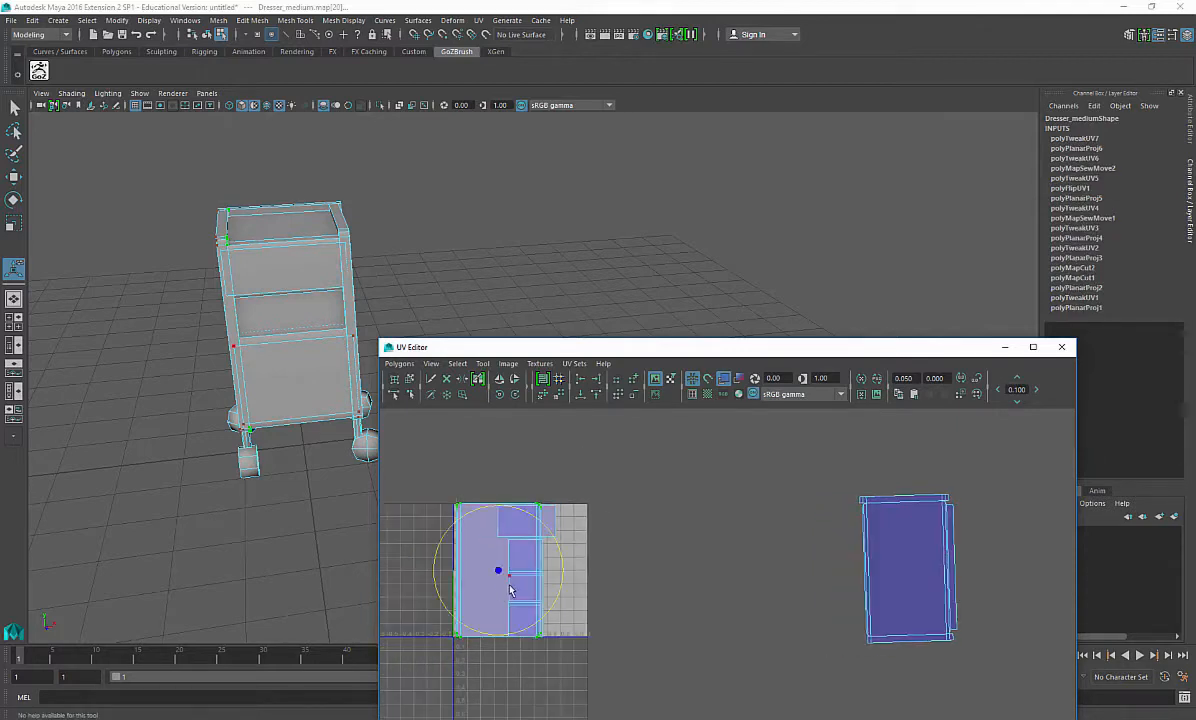
{"action": "key", "text": "r"}
{"action": "left_click_drag", "start_coordinate": [498, 569], "coordinate": [475, 527]}
{"action": "key", "text": "w"}
{"action": "key", "text": "r"}
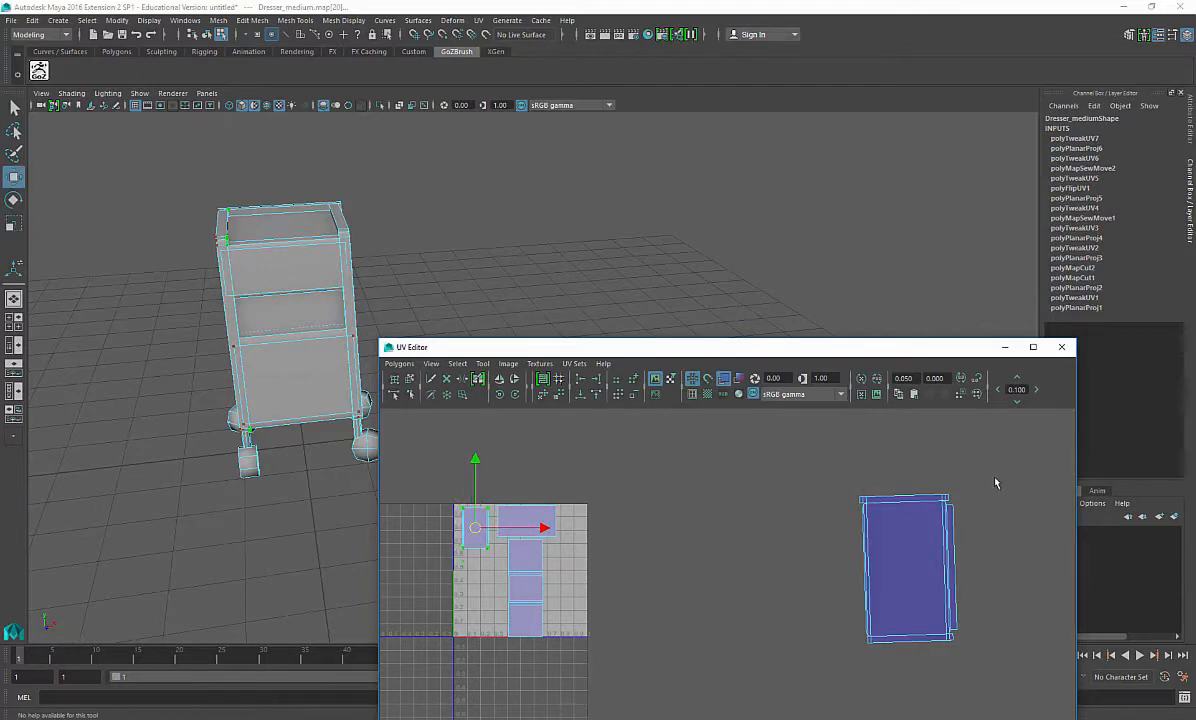
Step: Move the side panel's UV shell into the 0–1 UV space alongside the other shells
{"action": "right_click_drag", "start_coordinate": [913, 545], "coordinate": [938, 517], "text": "ctrl"}
{"action": "left_click_drag", "start_coordinate": [908, 570], "coordinate": [487, 575]}
{"action": "middle_click_drag", "start_coordinate": [487, 577], "coordinate": [580, 562], "text": "alt"}
{"action": "scroll", "coordinate": [590, 585], "scroll_direction": "up", "scroll_amount": 8}
{"action": "middle_click_drag", "start_coordinate": [602, 614], "coordinate": [772, 603], "text": "alt"}
{"action": "scroll", "coordinate": [730, 597], "scroll_direction": "up", "scroll_amount": 4}
{"action": "middle_click_drag", "start_coordinate": [697, 590], "coordinate": [893, 706], "text": "alt"}
{"action": "scroll", "coordinate": [692, 574], "scroll_direction": "down", "scroll_amount": 1}
Step: Rotate, scale and position the side panel shell to fit within the UV layout
{"action": "key", "text": "e"}
{"action": "left_click_drag", "start_coordinate": [753, 555], "coordinate": [753, 567]}
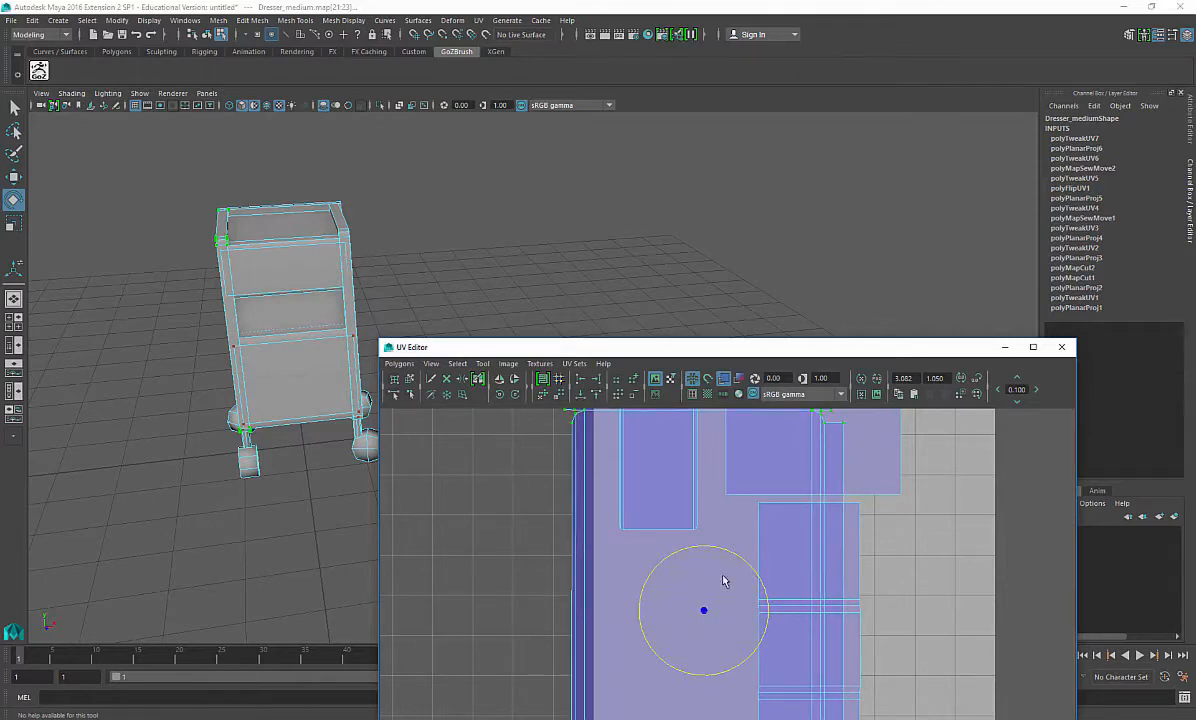
{"action": "key", "text": "r"}
{"action": "left_click_drag", "start_coordinate": [704, 611], "coordinate": [654, 626]}
{"action": "key", "text": "w"}
{"action": "middle_click_drag", "start_coordinate": [672, 688], "coordinate": [650, 633], "text": "alt"}
{"action": "key", "text": "r"}
{"action": "left_click_drag", "start_coordinate": [636, 566], "coordinate": [657, 609]}
{"action": "key", "text": "w"}
{"action": "key", "text": "r"}
{"action": "key", "text": "e"}
{"action": "key", "text": "w"}
{"action": "middle_click_drag", "start_coordinate": [657, 609], "coordinate": [637, 574], "text": "alt"}
{"action": "key", "text": "r"}
{"action": "left_click_drag", "start_coordinate": [642, 582], "coordinate": [645, 585]}
{"action": "key", "text": "w"}
{"action": "middle_click_drag", "start_coordinate": [638, 412], "coordinate": [597, 571], "text": "alt"}
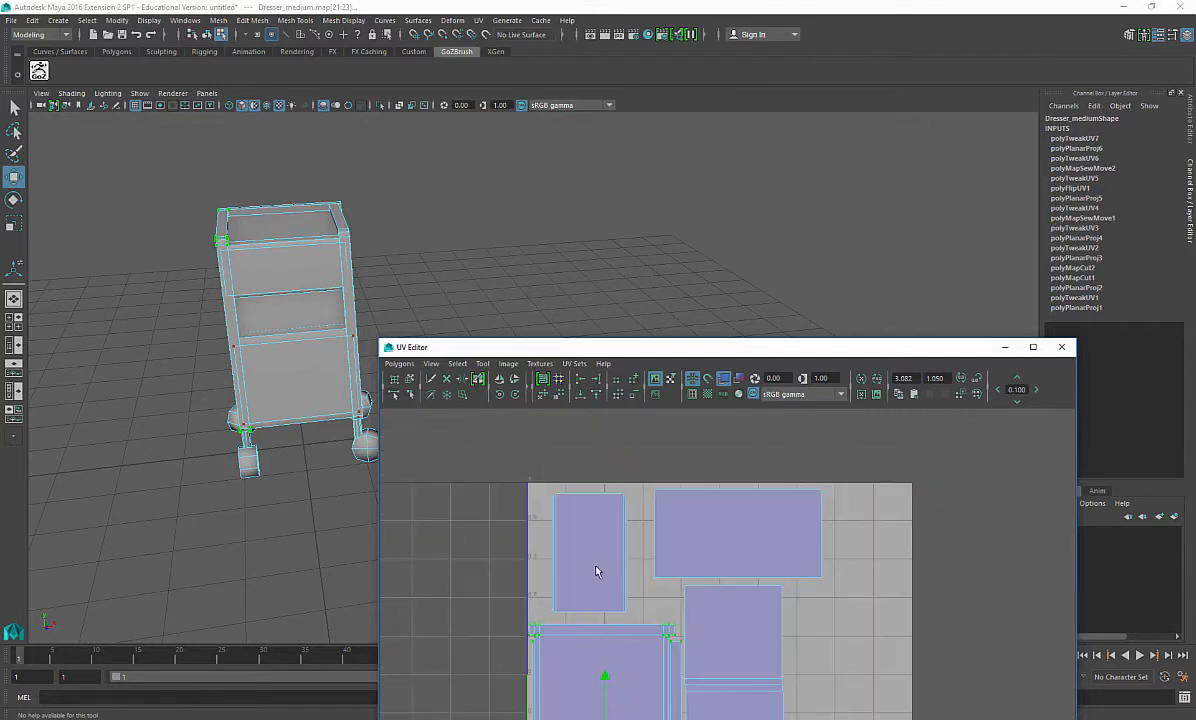
Step: Select the small upper-left UV shell and scale it down vertically
{"action": "left_click_drag", "start_coordinate": [577, 518], "coordinate": [574, 515]}
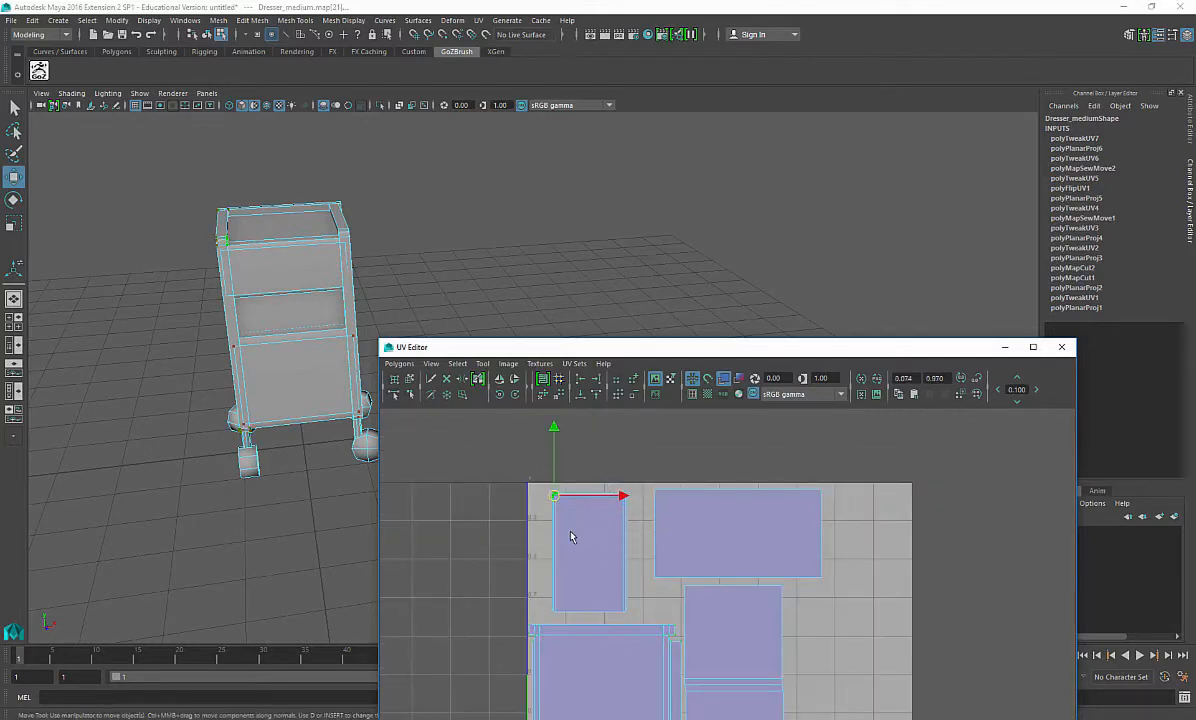
{"action": "key", "text": "r"}
{"action": "right_click_drag", "start_coordinate": [585, 518], "coordinate": [579, 553], "text": "ctrl"}
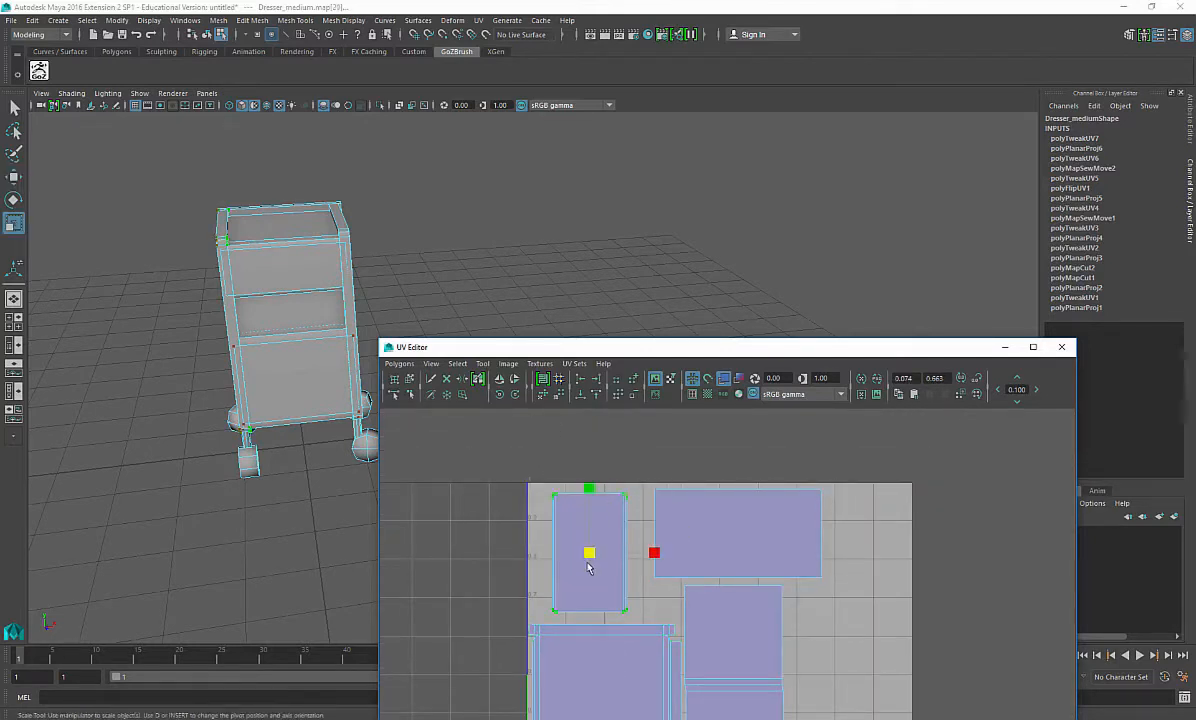
Step: Finish scaling the small upper-left UV shell and move it into the upper-left corner of the UV space
{"action": "mouse_move", "coordinate": [589, 555]}
{"action": "left_mouse_down"}
{"action": "mouse_move", "coordinate": [603, 555]}
{"action": "mouse_move", "coordinate": [573, 557]}
{"action": "left_mouse_up"}
{"action": "key", "text": "w"}
{"action": "key", "text": "r"}
{"action": "key", "text": "w"}
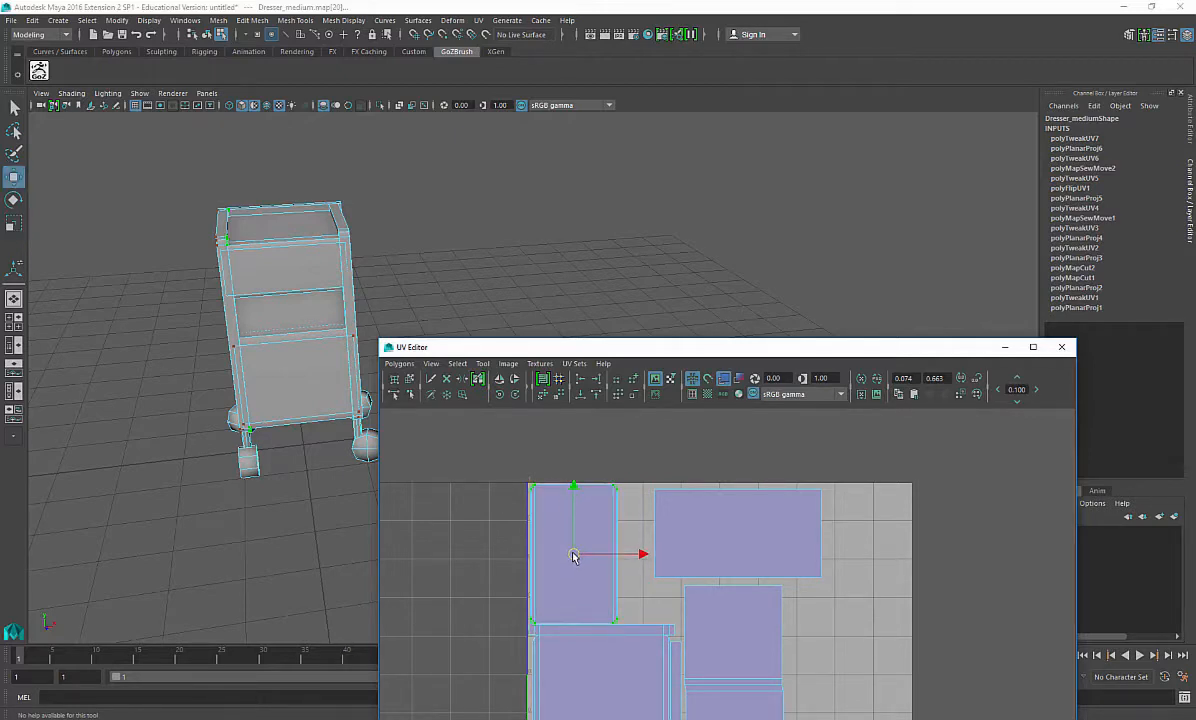
{"action": "middle_click_drag", "start_coordinate": [574, 555], "coordinate": [628, 580], "text": "alt"}
Step: Select the wide top UV shell, scale it and move it up beside the upper-left shell
{"action": "left_click", "coordinate": [687, 464]}
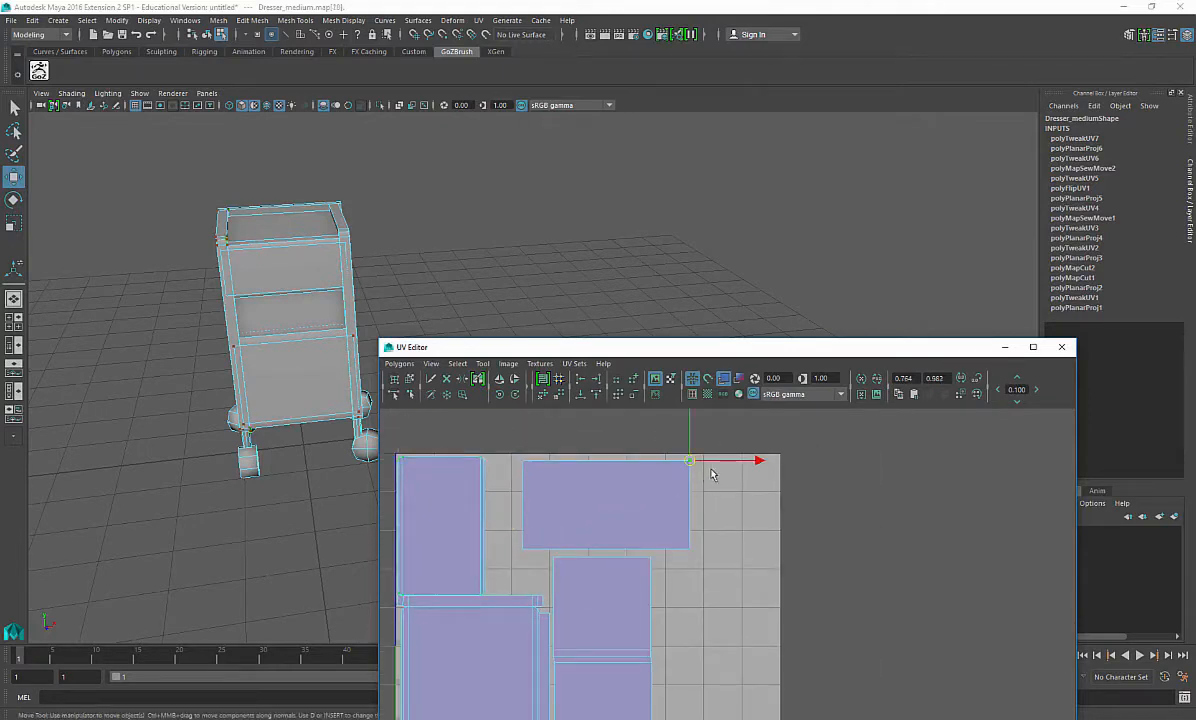
{"action": "right_click_drag", "start_coordinate": [687, 485], "coordinate": [638, 447], "text": "ctrl"}
{"action": "key", "text": "r"}
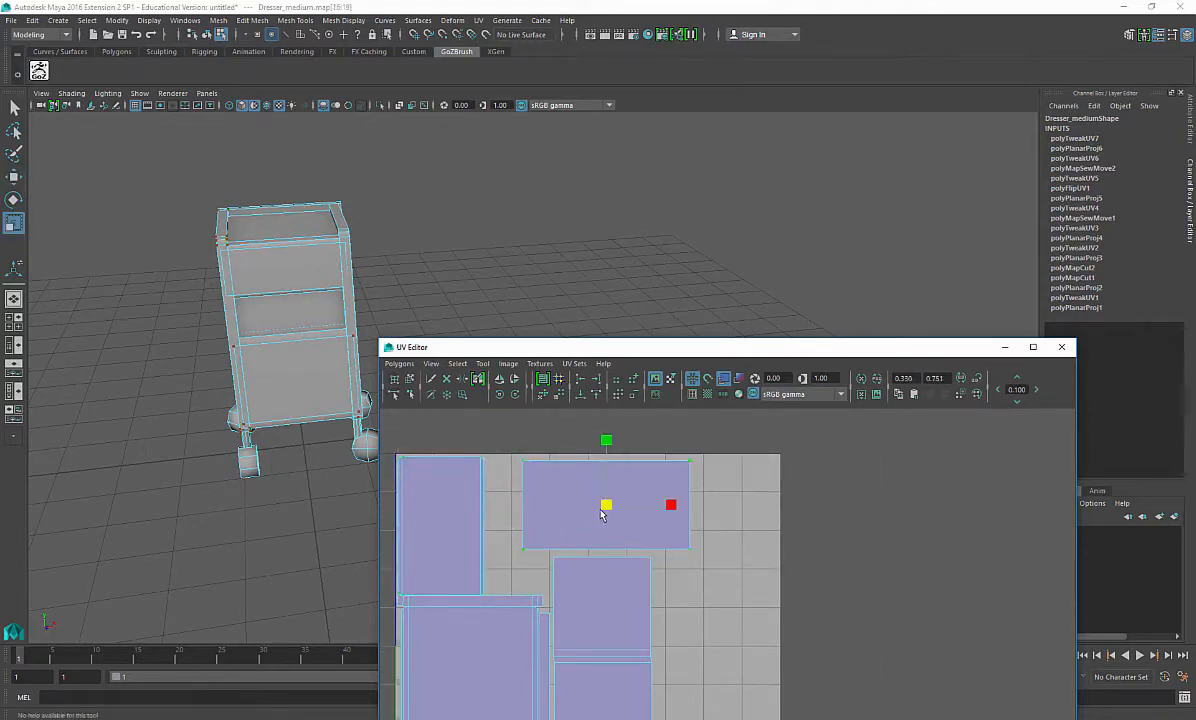
{"action": "left_click_drag", "start_coordinate": [602, 509], "coordinate": [584, 509]}
{"action": "key", "text": "w"}
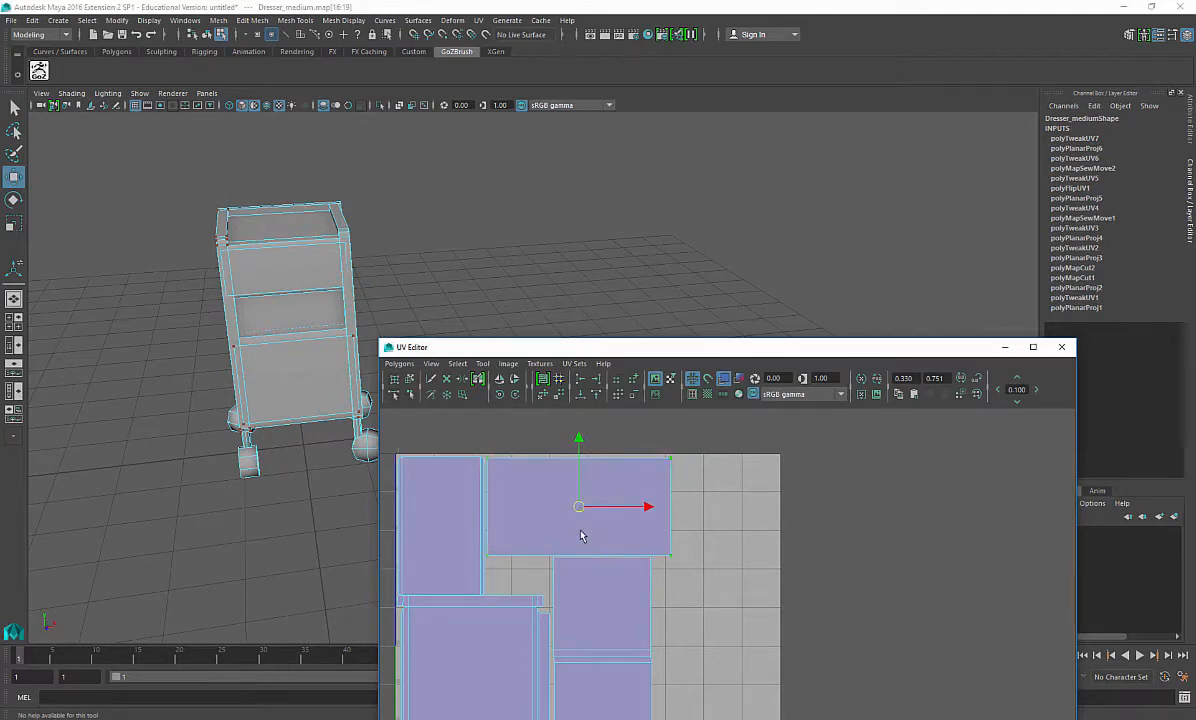
{"action": "key", "text": "r"}
{"action": "left_click_drag", "start_coordinate": [577, 502], "coordinate": [574, 509]}
{"action": "key", "text": "w"}
{"action": "middle_click_drag", "start_coordinate": [608, 533], "coordinate": [578, 419], "text": "alt"}
Step: Select the stacked drawer-front shells, scale them down and move them up under the top shell
{"action": "left_click", "coordinate": [619, 540]}
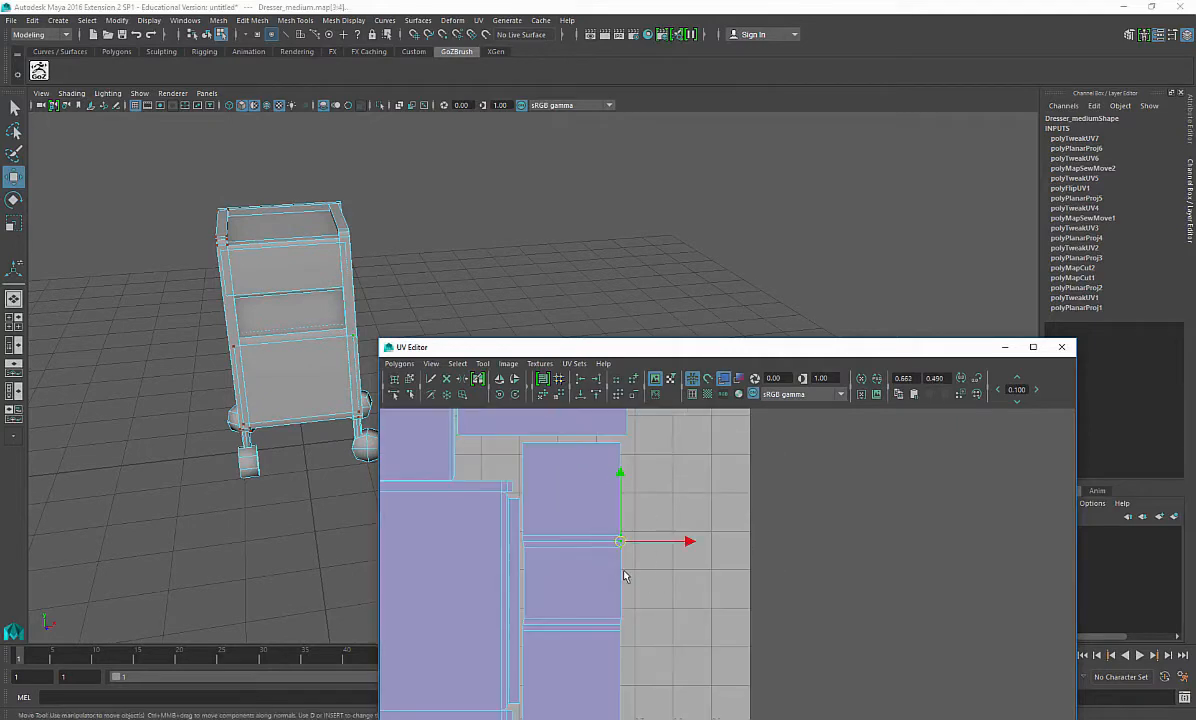
{"action": "right_click_drag", "start_coordinate": [625, 576], "coordinate": [640, 596], "text": "ctrl"}
{"action": "scroll", "coordinate": [615, 604], "scroll_direction": "up", "scroll_amount": 1}
{"action": "middle_click_drag", "start_coordinate": [589, 594], "coordinate": [565, 612], "text": "alt"}
{"action": "key", "text": "w"}
{"action": "key", "text": "w"}
{"action": "key", "text": "r"}
{"action": "left_click_drag", "start_coordinate": [570, 610], "coordinate": [578, 611]}
{"action": "key", "text": "w"}
{"action": "left_click_drag", "start_coordinate": [573, 546], "coordinate": [573, 547]}
{"action": "key", "text": "r"}
{"action": "left_click_drag", "start_coordinate": [569, 612], "coordinate": [563, 613]}
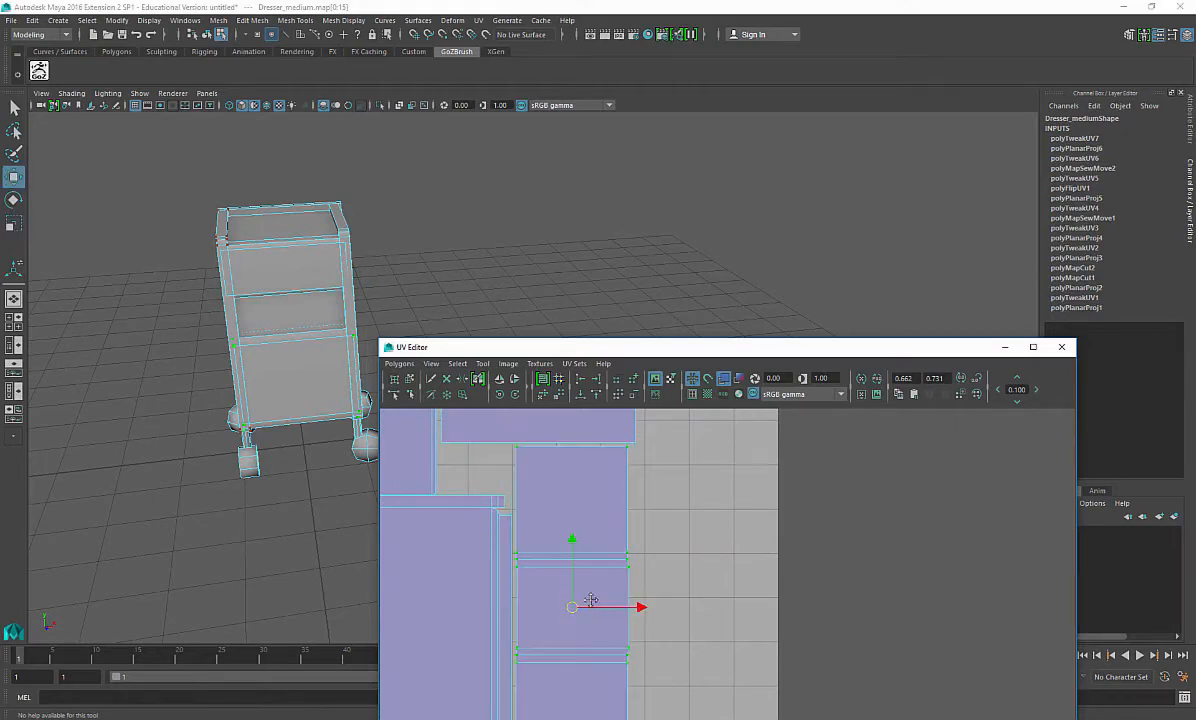
{"action": "middle_click_drag", "start_coordinate": [591, 600], "coordinate": [592, 538], "text": "alt"}
{"action": "key", "text": "r"}
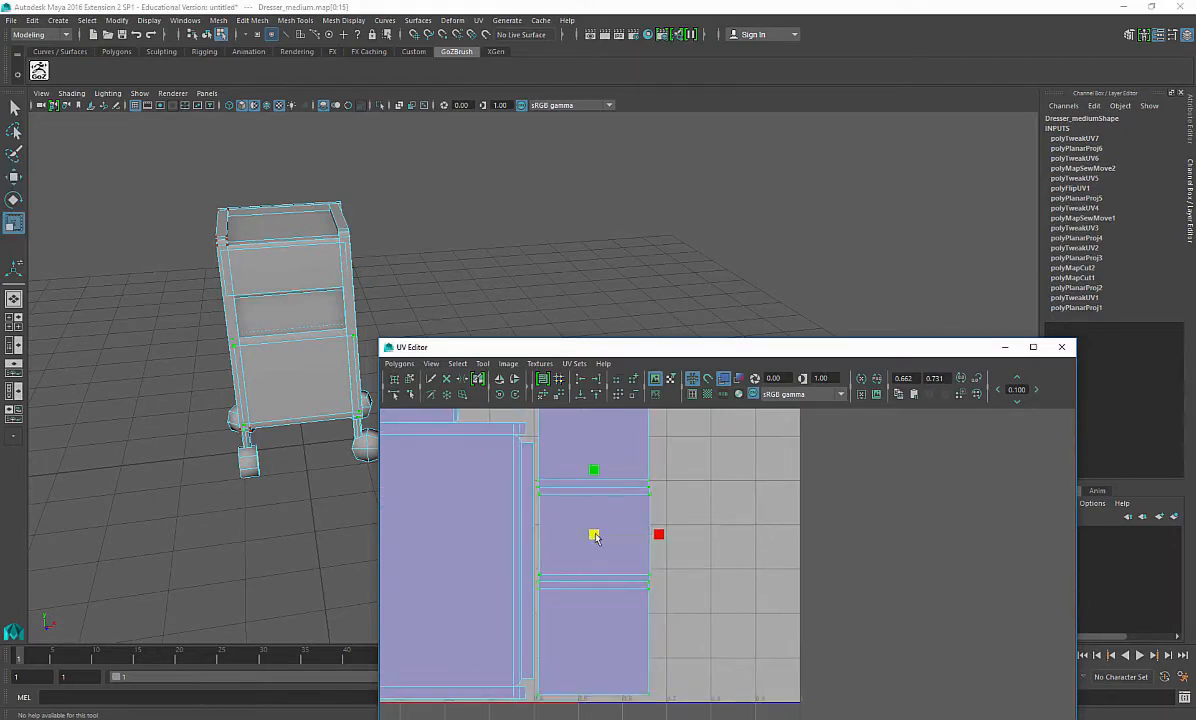
Step: Stretch the drawer-front shells vertically and fine-tune their scale and position in the right column
{"action": "middle_click_drag", "start_coordinate": [595, 541], "coordinate": [598, 628], "text": "alt"}
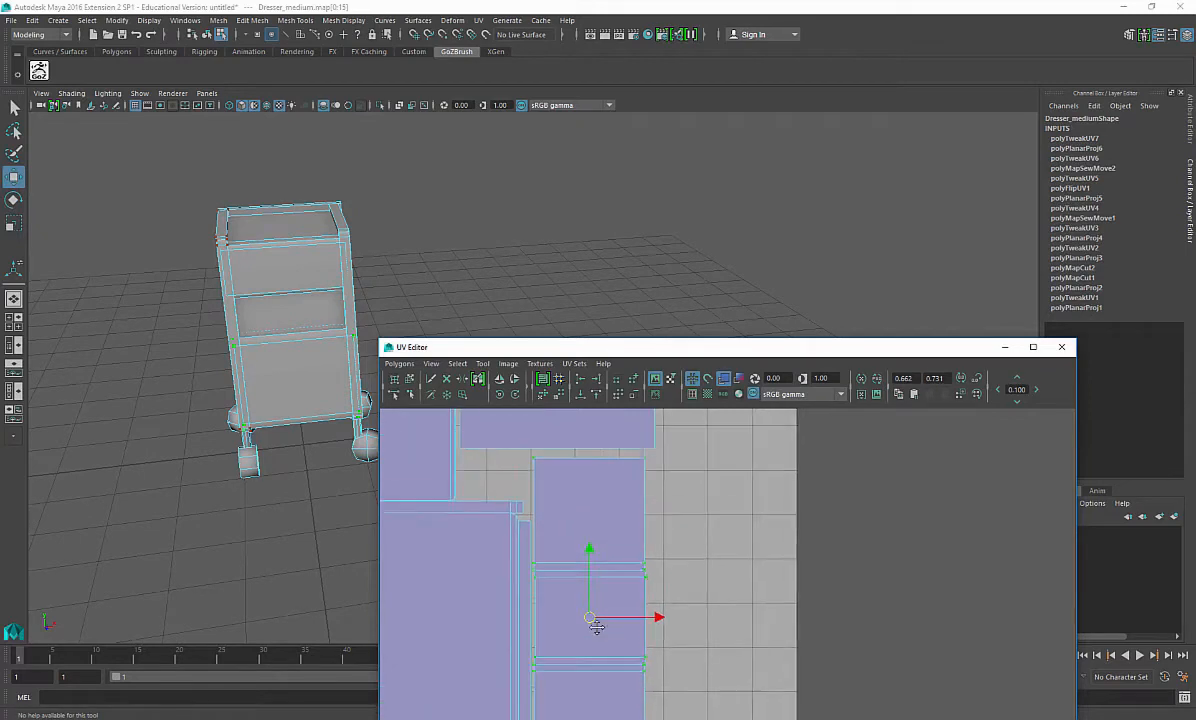
{"action": "middle_click_drag", "start_coordinate": [634, 598], "coordinate": [638, 545], "text": "alt"}
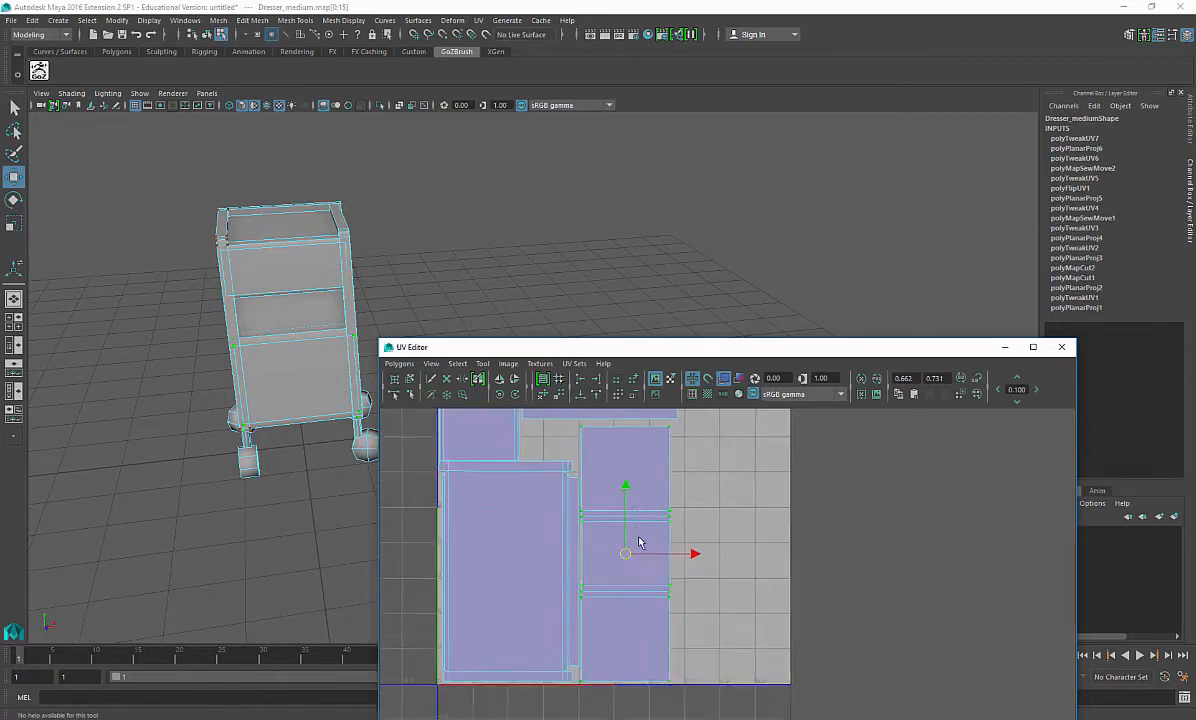
{"action": "right_click_drag", "start_coordinate": [638, 545], "coordinate": [632, 545], "text": "alt"}
{"action": "key", "text": "r"}
{"action": "left_click_drag", "start_coordinate": [627, 558], "coordinate": [629, 557]}
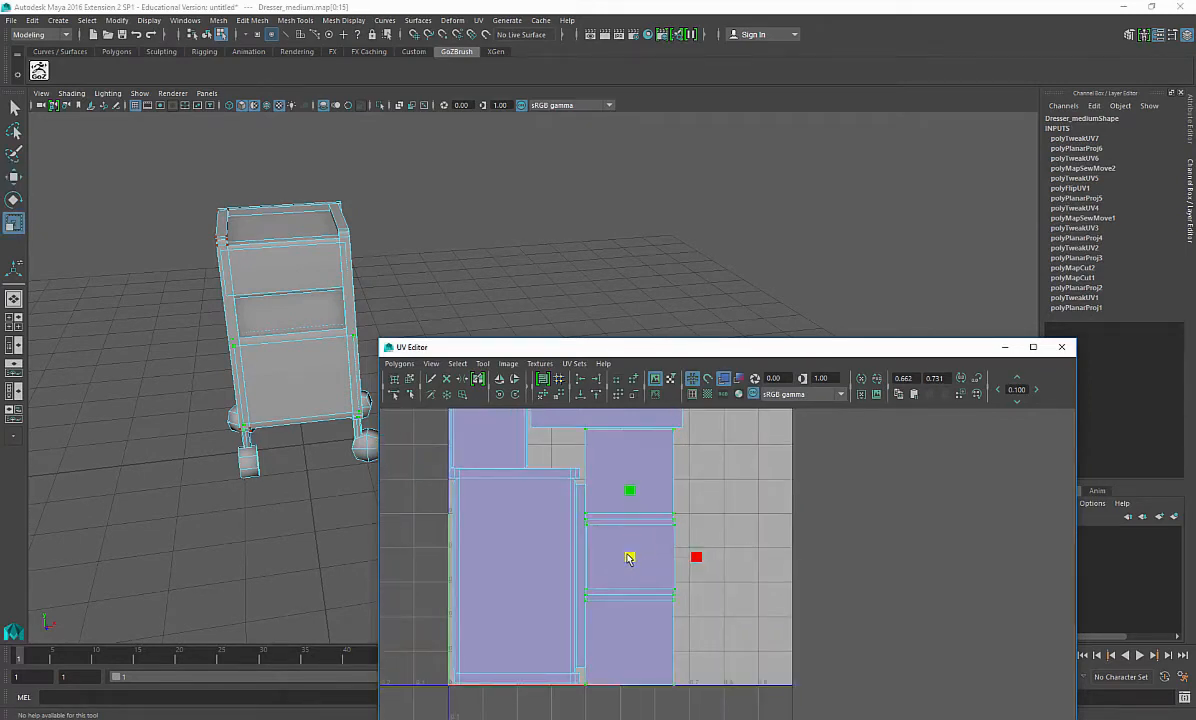
{"action": "key", "text": "r"}
{"action": "mouse_move", "coordinate": [628, 562]}
{"action": "left_mouse_down"}
{"action": "mouse_move", "coordinate": [647, 566]}
{"action": "mouse_move", "coordinate": [634, 563]}
{"action": "left_mouse_up"}
{"action": "key", "text": "r"}
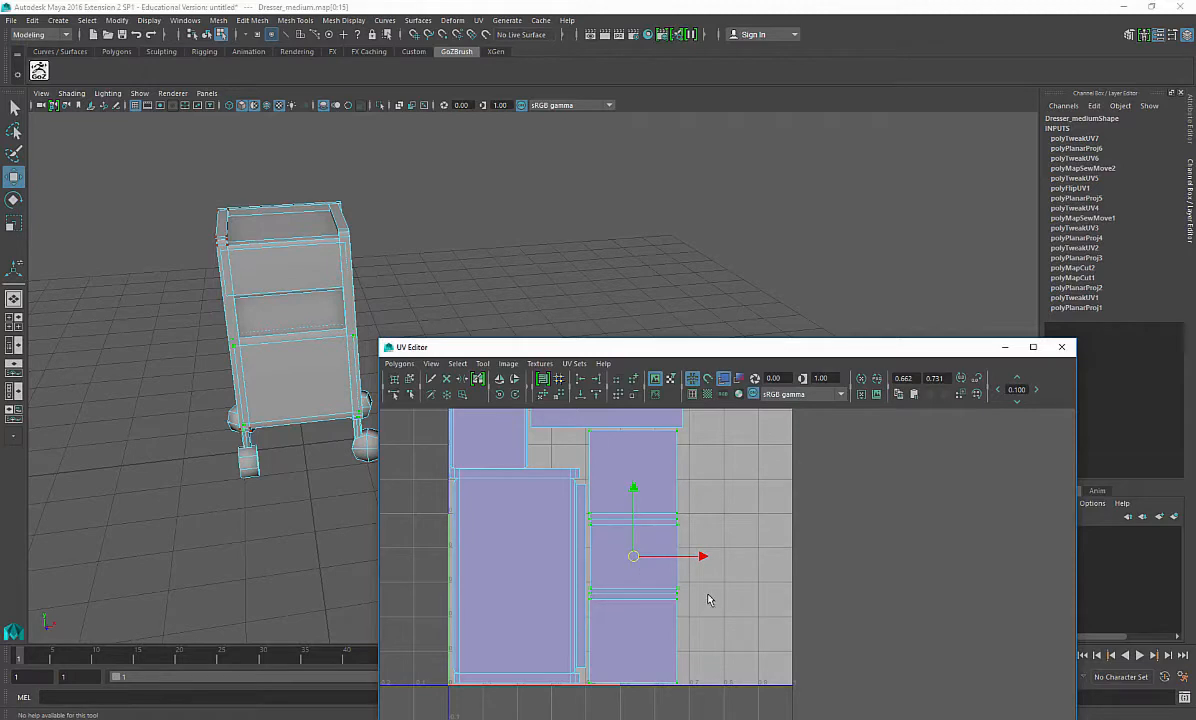
Step: Select the faces of a front leg and apply a Planar Map X projection to them
{"action": "left_click", "coordinate": [705, 495]}
{"action": "middle_click_drag", "start_coordinate": [669, 560], "coordinate": [674, 608], "text": "alt"}
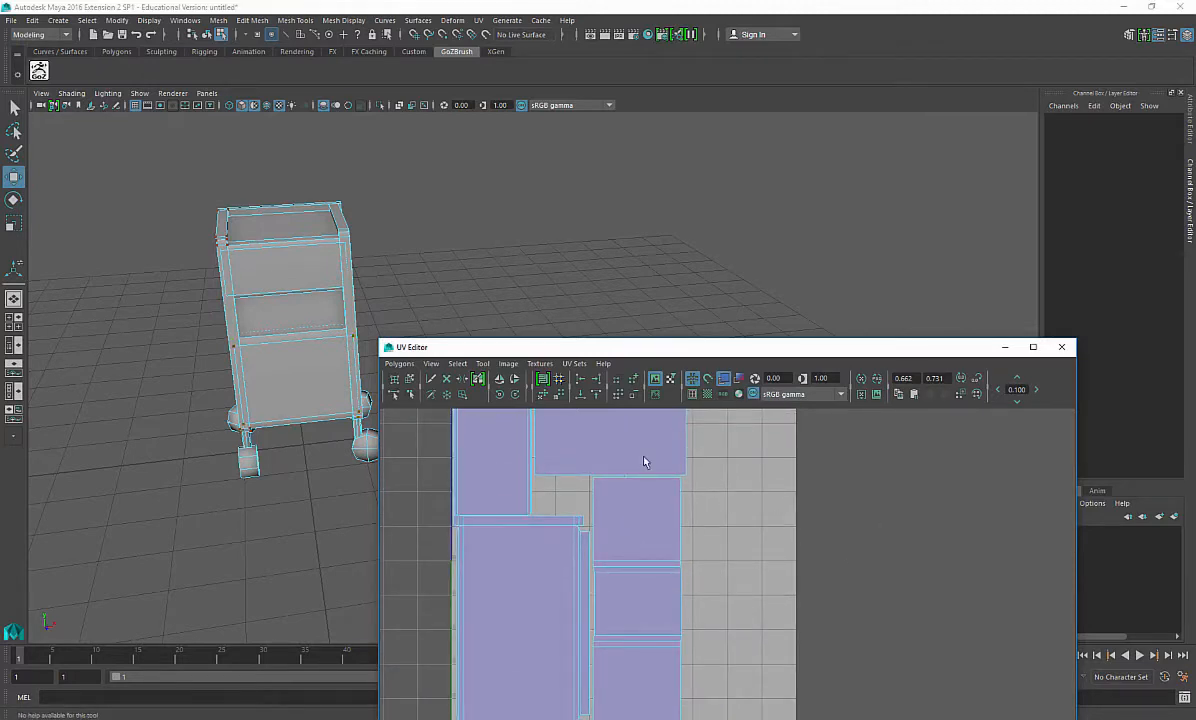
{"action": "left_click_drag", "start_coordinate": [333, 418], "coordinate": [318, 360], "text": "alt"}
{"action": "right_click_drag", "start_coordinate": [240, 370], "coordinate": [291, 409], "text": "alt"}
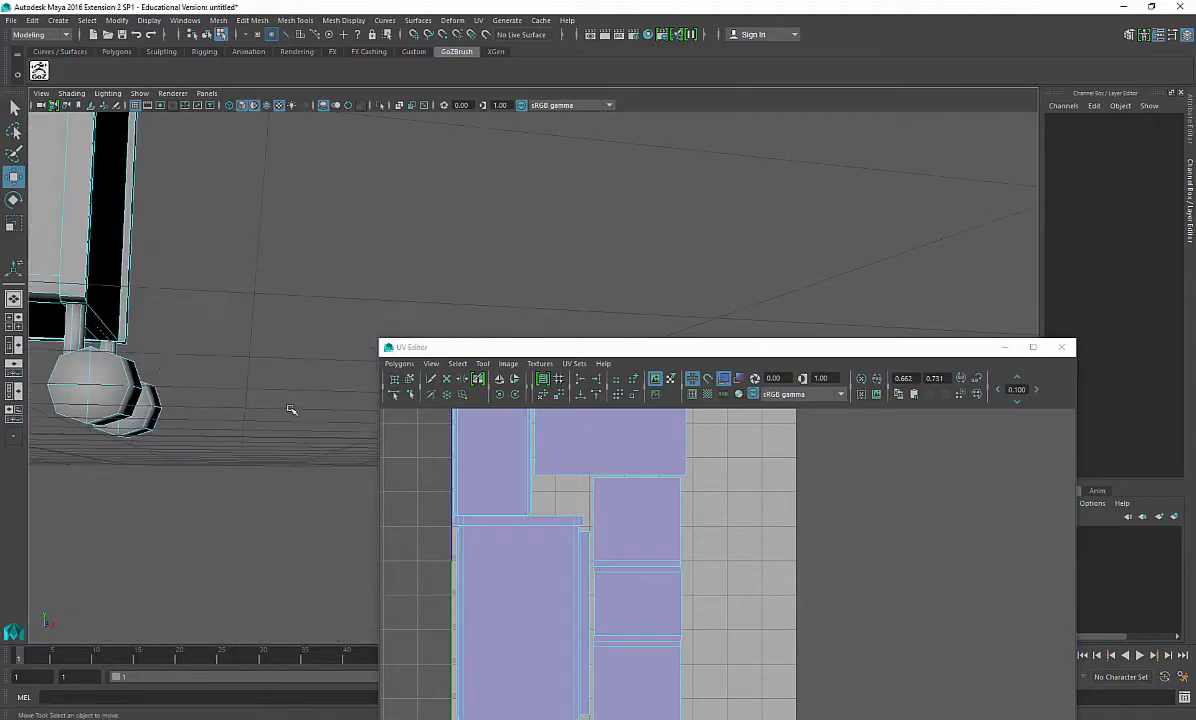
{"action": "left_click_drag", "start_coordinate": [291, 409], "coordinate": [150, 371], "text": "alt"}
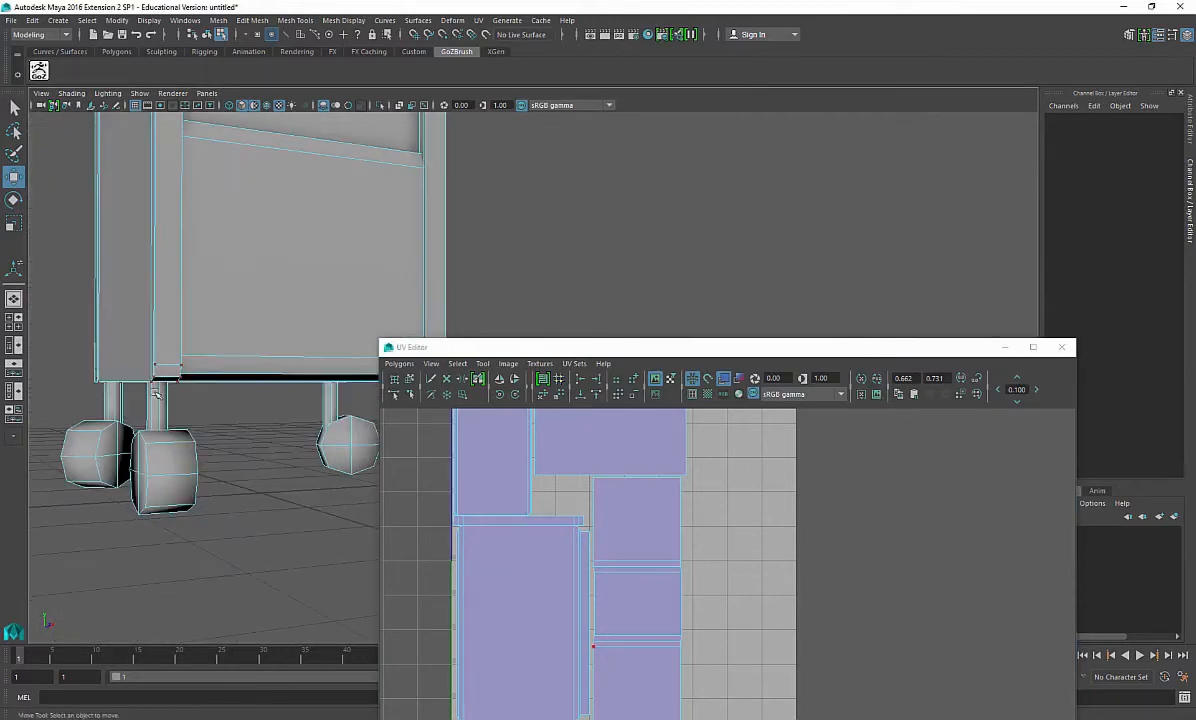
{"action": "right_click_drag", "start_coordinate": [233, 334], "coordinate": [242, 368]}
{"action": "double_click", "coordinate": [158, 404]}
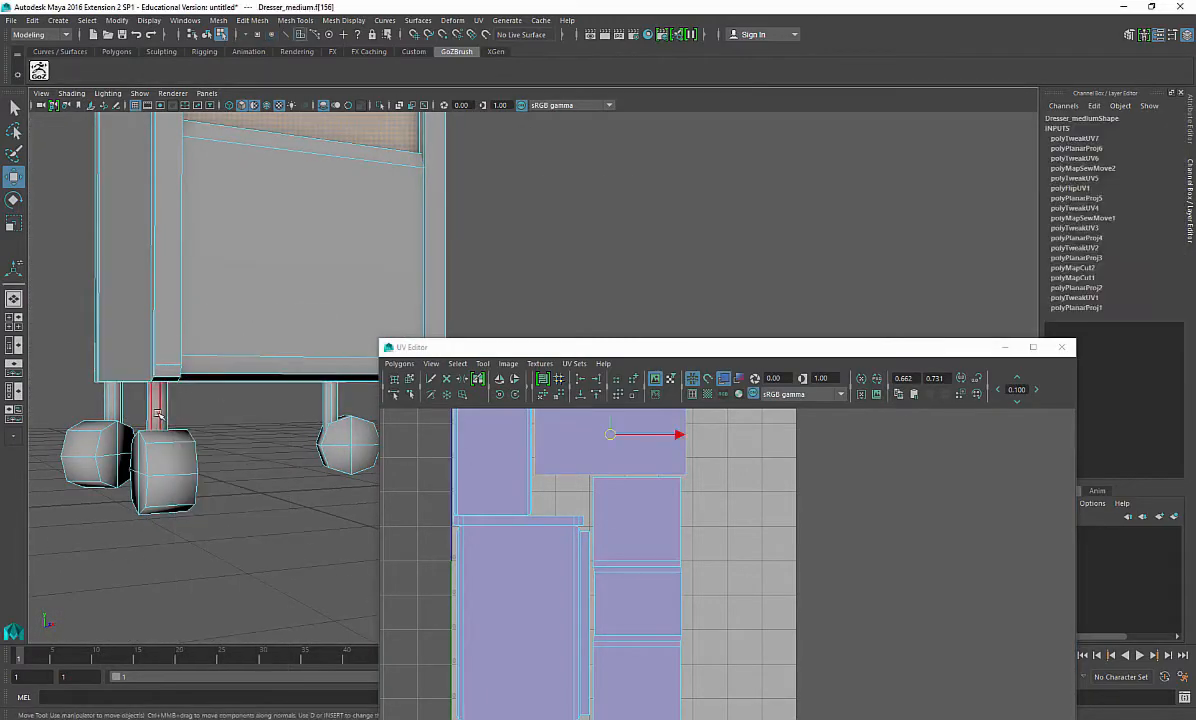
{"action": "middle_click_drag", "start_coordinate": [683, 505], "coordinate": [681, 472], "text": "alt"}
{"action": "right_click_drag", "start_coordinate": [681, 472], "coordinate": [654, 534], "text": "alt"}
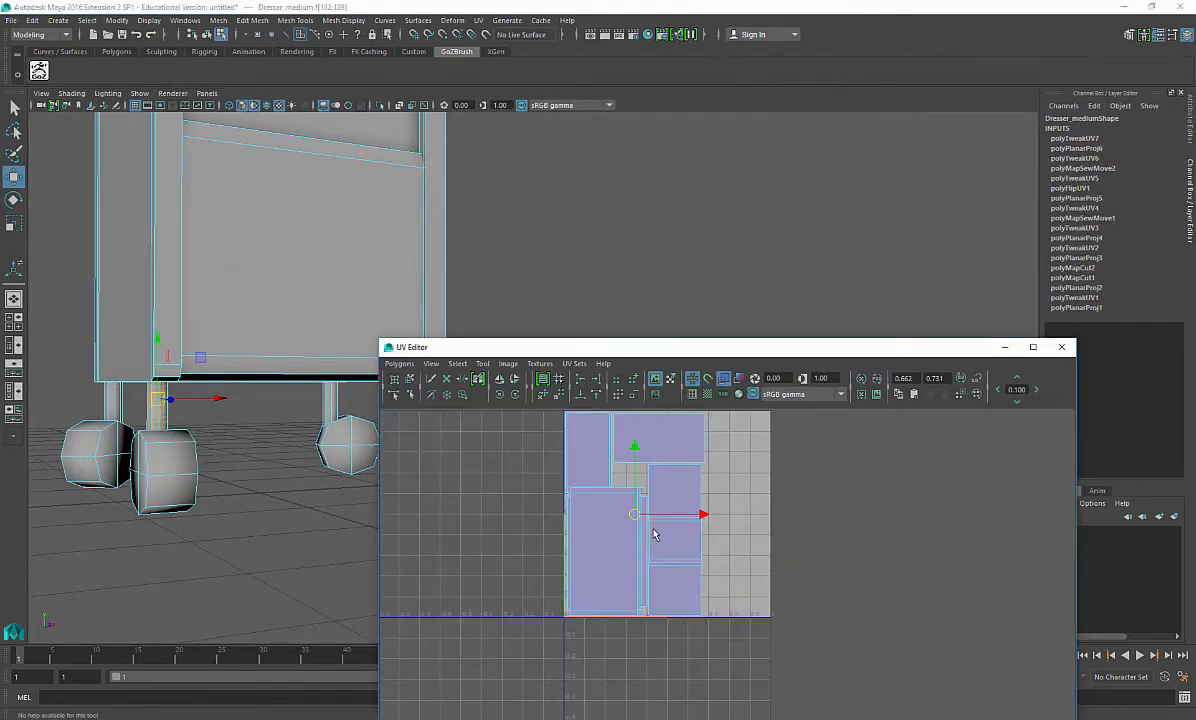
{"action": "middle_click_drag", "start_coordinate": [654, 534], "coordinate": [592, 514], "text": "alt"}
{"action": "mouse_move", "coordinate": [216, 505]}
{"action": "left_mouse_down", "text": "alt"}
{"action": "mouse_move", "coordinate": [262, 545]}
{"action": "mouse_move", "coordinate": [214, 527]}
{"action": "mouse_move", "coordinate": [214, 499]}
{"action": "mouse_move", "coordinate": [205, 516]}
{"action": "left_mouse_up", "text": "alt"}
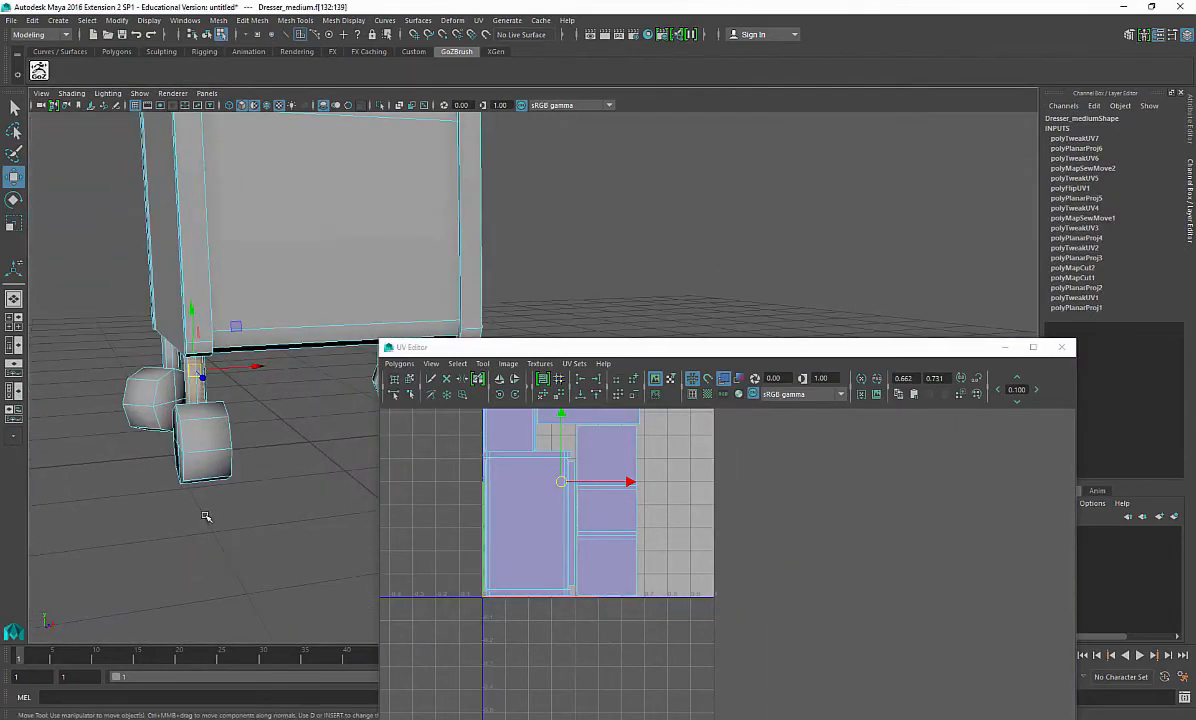
{"action": "right_click_drag", "start_coordinate": [287, 466], "coordinate": [285, 716], "text": "shift"}
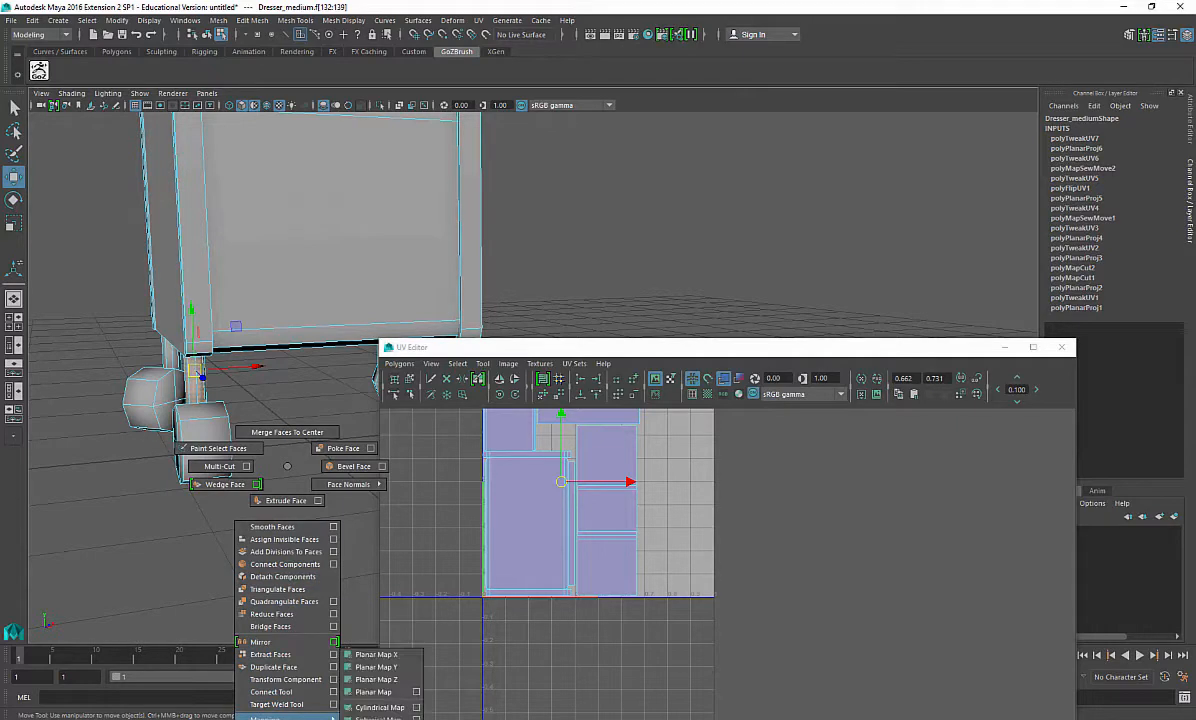
{"action": "right_click_drag", "start_coordinate": [397, 659], "coordinate": [390, 655], "text": "shift"}
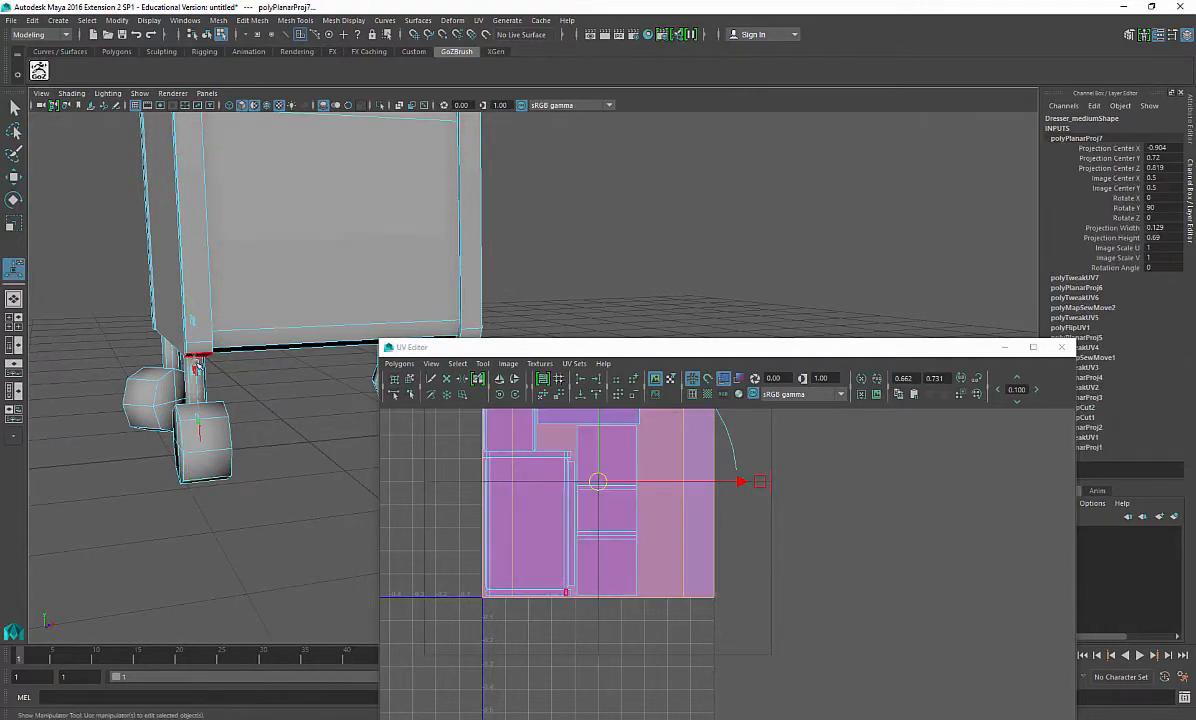
Step: Isolate the leg, select a vertical edge and cut and unfold the leg's UVs along it
{"action": "right_click_drag", "start_coordinate": [202, 388], "coordinate": [201, 421]}
{"action": "double_click", "coordinate": [202, 381]}
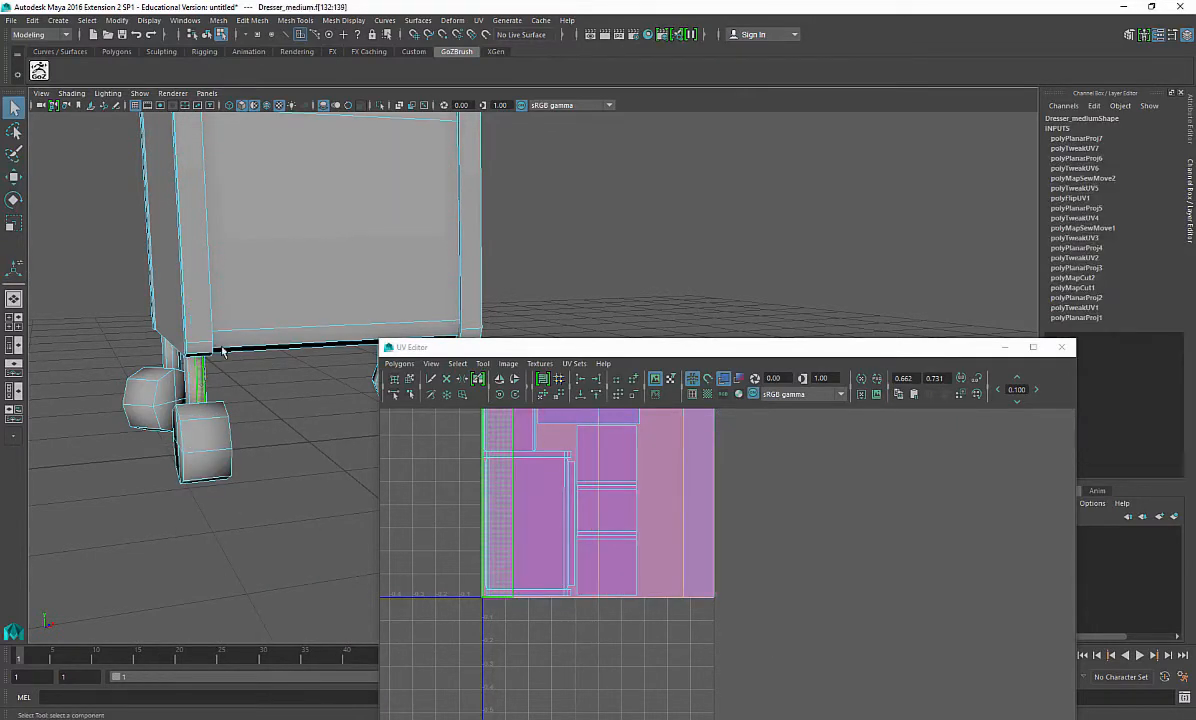
{"action": "left_click", "coordinate": [381, 110]}
{"action": "left_click_drag", "start_coordinate": [222, 435], "coordinate": [272, 417], "text": "alt"}
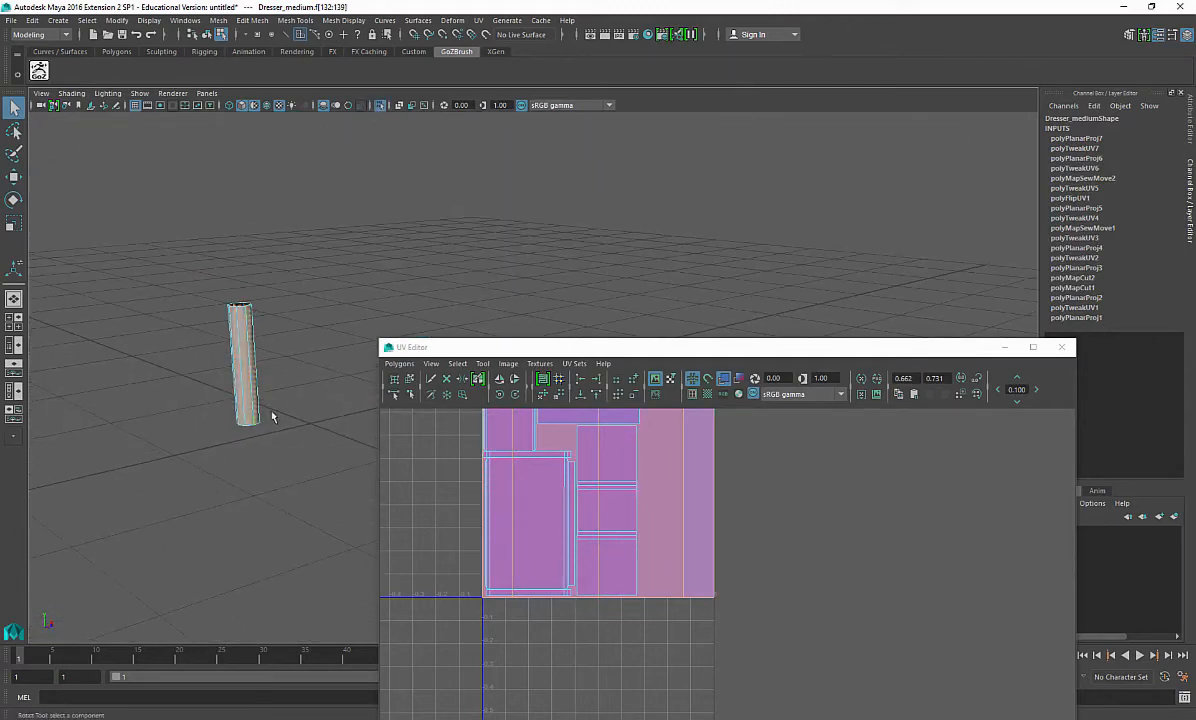
{"action": "right_click_drag", "start_coordinate": [272, 349], "coordinate": [305, 262]}
{"action": "left_click", "coordinate": [250, 345]}
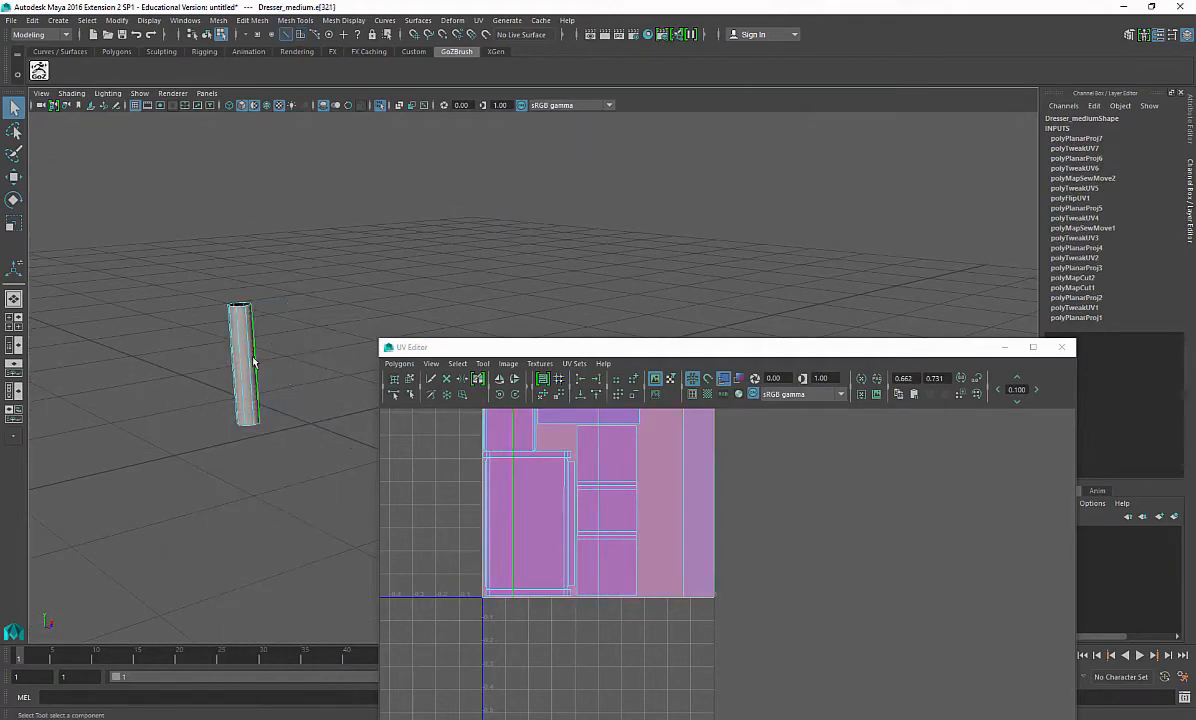
{"action": "mouse_move", "coordinate": [250, 355]}
{"action": "left_mouse_down", "text": "alt"}
{"action": "mouse_move", "coordinate": [234, 373]}
{"action": "mouse_move", "coordinate": [237, 360]}
{"action": "left_mouse_up", "text": "alt"}
{"action": "right_click_drag", "start_coordinate": [440, 467], "coordinate": [401, 474], "text": "shift"}
{"action": "right_click_drag", "start_coordinate": [718, 571], "coordinate": [688, 550], "text": "ctrl"}
{"action": "middle_click_drag", "start_coordinate": [688, 550], "coordinate": [652, 572], "text": "alt"}
Step: Scale the leg's unfolded UV shell down to a small size
{"action": "key", "text": "e"}
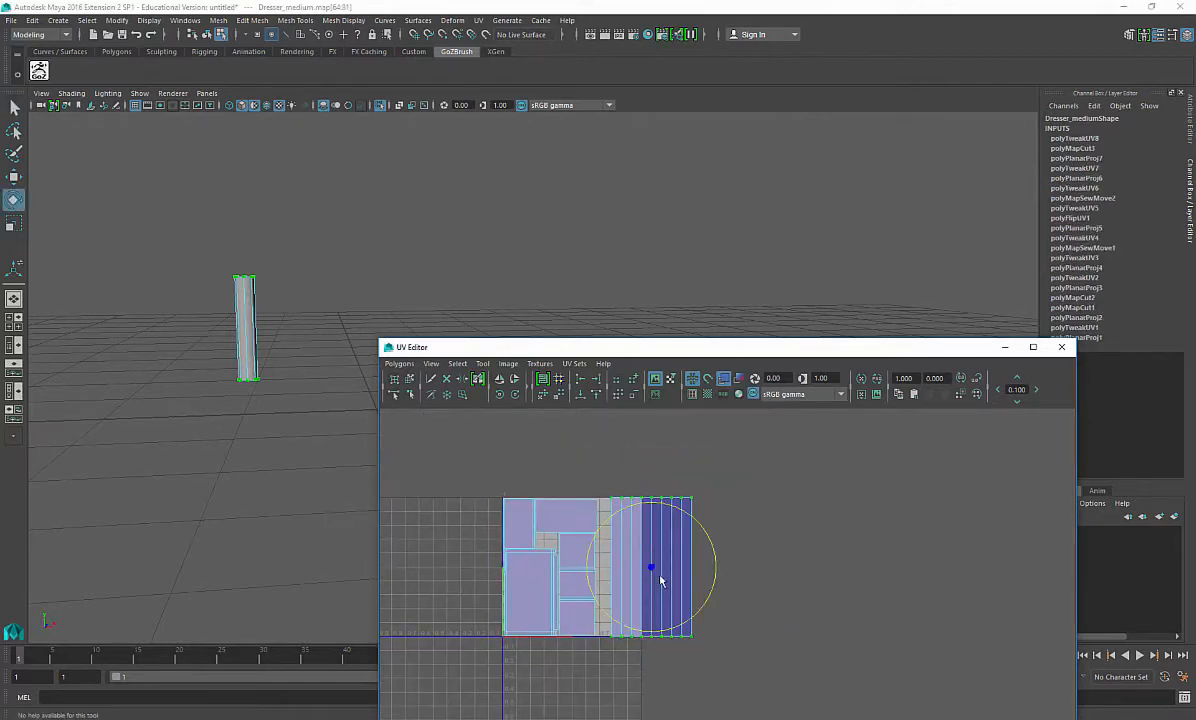
{"action": "key", "text": "y"}
{"action": "key", "text": "e"}
{"action": "key", "text": "r"}
{"action": "left_click_drag", "start_coordinate": [651, 569], "coordinate": [569, 570]}
{"action": "key", "text": "w"}
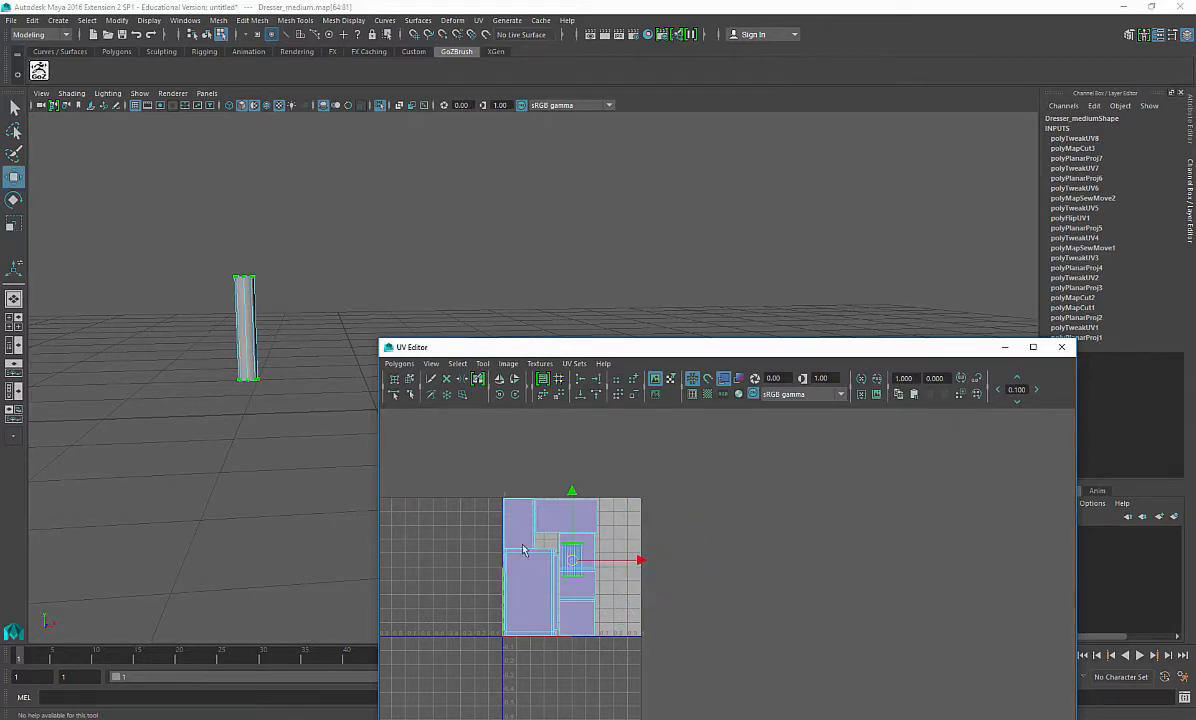
Step: Move and scale the leg shell to fit into the gap beside the drawer shells
{"action": "scroll", "coordinate": [535, 538], "scroll_direction": "up", "scroll_amount": 8}
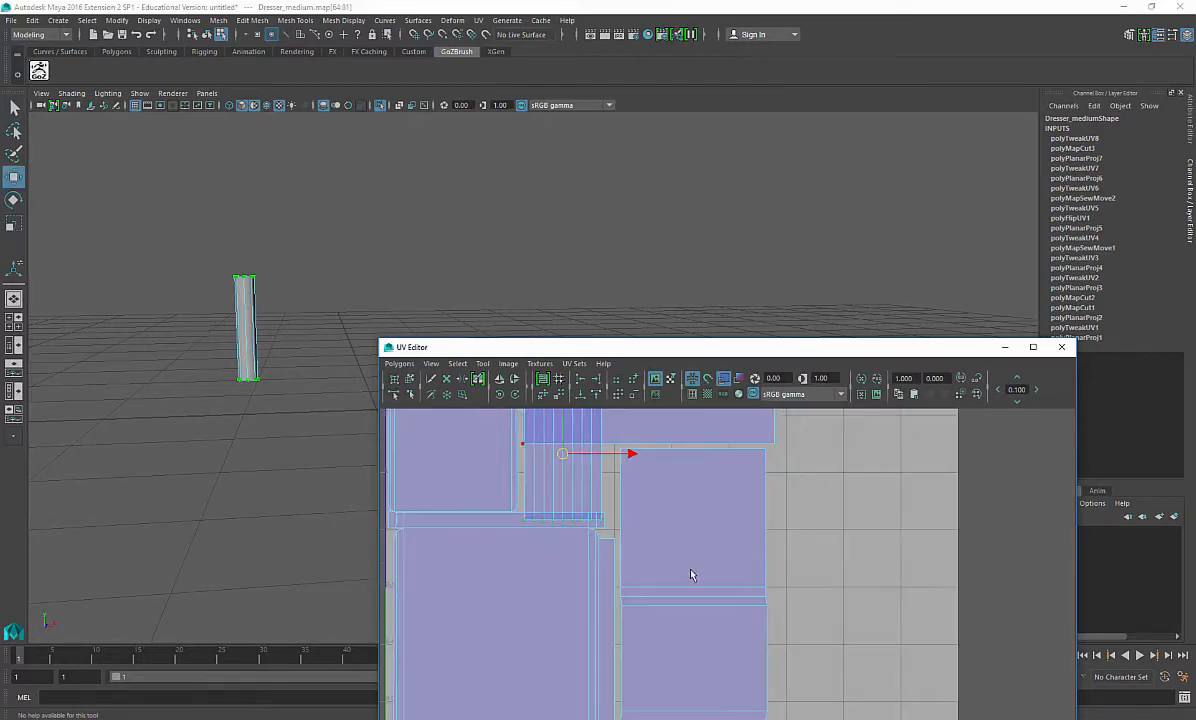
{"action": "right_click_drag", "start_coordinate": [825, 660], "coordinate": [873, 708], "text": "alt"}
{"action": "middle_click_drag", "start_coordinate": [590, 568], "coordinate": [702, 592], "text": "alt"}
{"action": "key", "text": "r"}
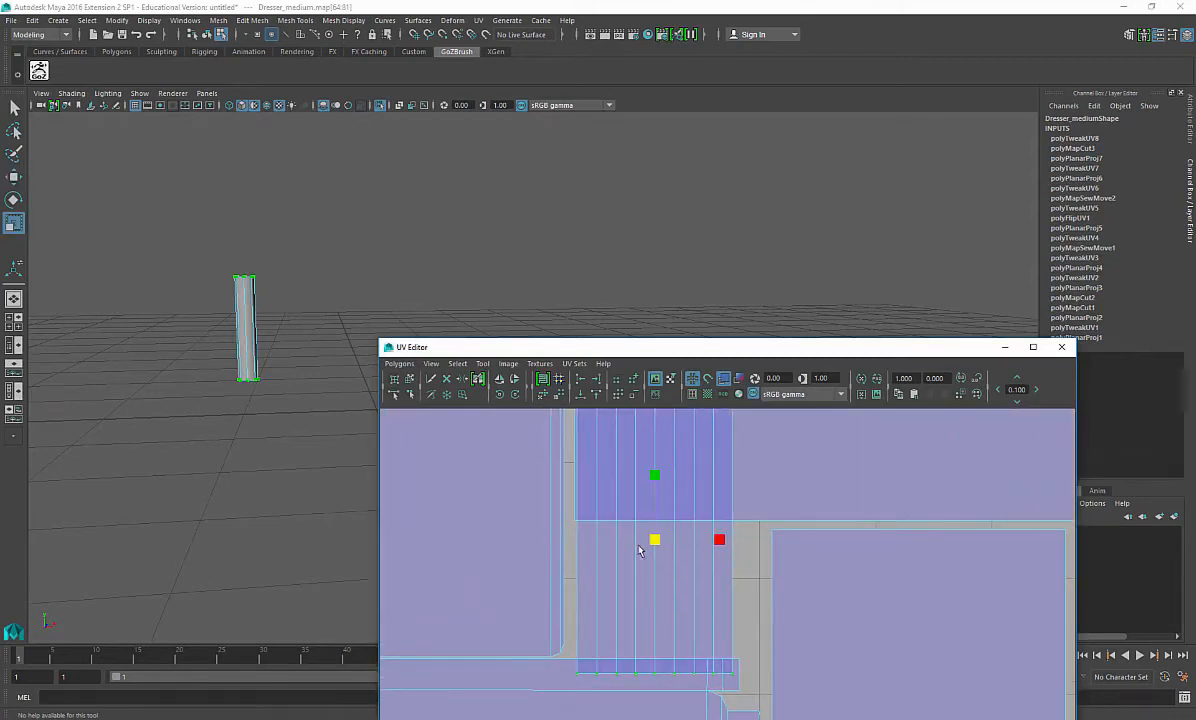
{"action": "left_click_drag", "start_coordinate": [655, 540], "coordinate": [612, 598]}
{"action": "key", "text": "r"}
{"action": "key", "text": "w"}
{"action": "key", "text": "r"}
{"action": "left_click_drag", "start_coordinate": [612, 598], "coordinate": [606, 596]}
{"action": "key", "text": "w"}
Step: Exit isolation, select the side faces of a front wheel and apply a Planar Map X projection
{"action": "left_click_drag", "start_coordinate": [325, 290], "coordinate": [271, 256], "text": "alt"}
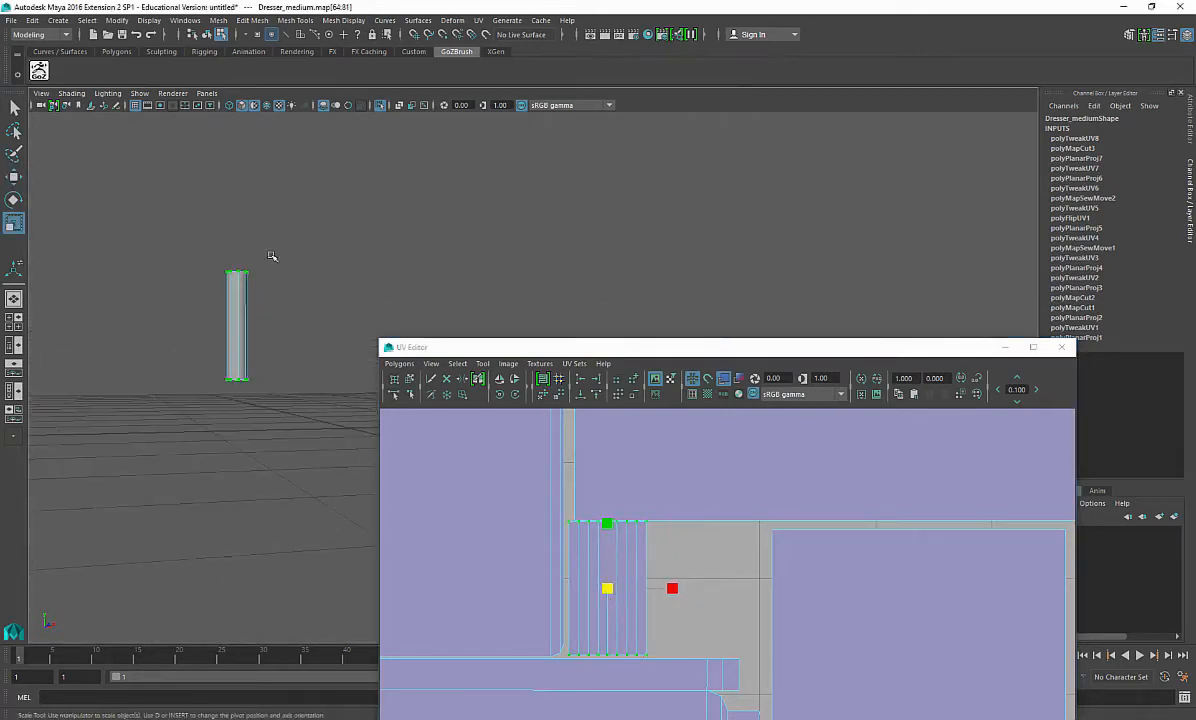
{"action": "left_click", "coordinate": [386, 107]}
{"action": "left_click_drag", "start_coordinate": [345, 235], "coordinate": [230, 459], "text": "alt"}
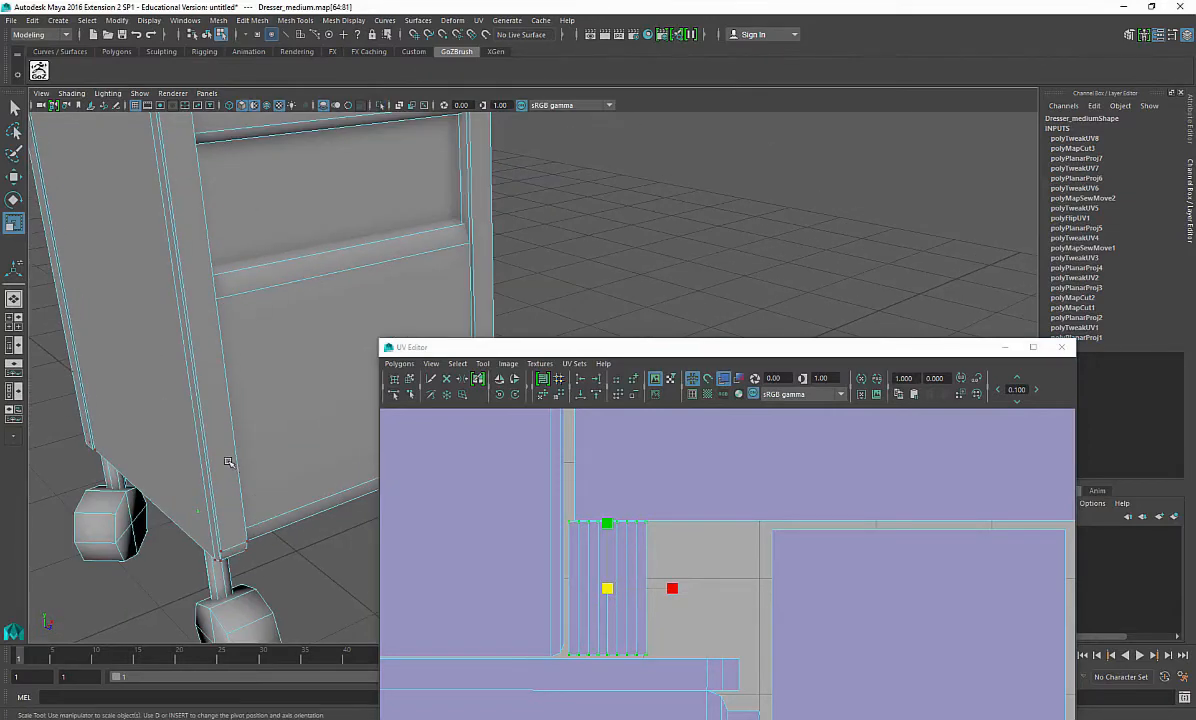
{"action": "middle_click_drag", "start_coordinate": [230, 459], "coordinate": [180, 370], "text": "alt"}
{"action": "left_click_drag", "start_coordinate": [179, 370], "coordinate": [255, 441], "text": "alt"}
{"action": "right_click_drag", "start_coordinate": [270, 467], "coordinate": [270, 427]}
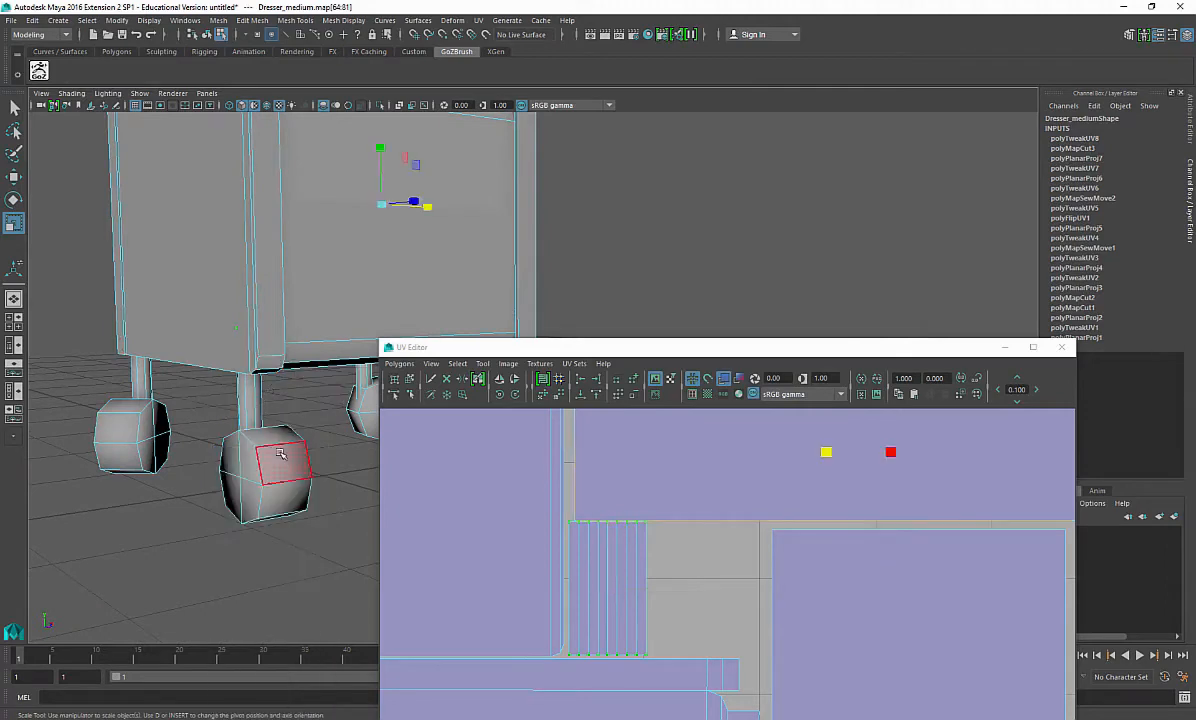
{"action": "double_click", "coordinate": [280, 464]}
{"action": "mouse_move", "coordinate": [203, 466]}
{"action": "left_mouse_down", "text": "alt"}
{"action": "mouse_move", "coordinate": [274, 470]}
{"action": "mouse_move", "coordinate": [195, 550]}
{"action": "mouse_move", "coordinate": [185, 475]}
{"action": "mouse_move", "coordinate": [205, 450]}
{"action": "left_mouse_up", "text": "alt"}
{"action": "middle_click_drag", "start_coordinate": [505, 563], "coordinate": [611, 523], "text": "alt"}
{"action": "scroll", "coordinate": [611, 523], "scroll_direction": "down", "scroll_amount": 4}
{"action": "scroll", "coordinate": [611, 526], "scroll_direction": "down", "scroll_amount": 1}
{"action": "left_click_drag", "start_coordinate": [245, 505], "coordinate": [292, 592], "text": "alt"}
{"action": "key", "text": "w"}
{"action": "middle_click_drag", "start_coordinate": [292, 592], "coordinate": [288, 488], "text": "alt"}
{"action": "right_click", "coordinate": [335, 467], "text": "shift"}
{"action": "mouse_move", "coordinate": [313, 717]}
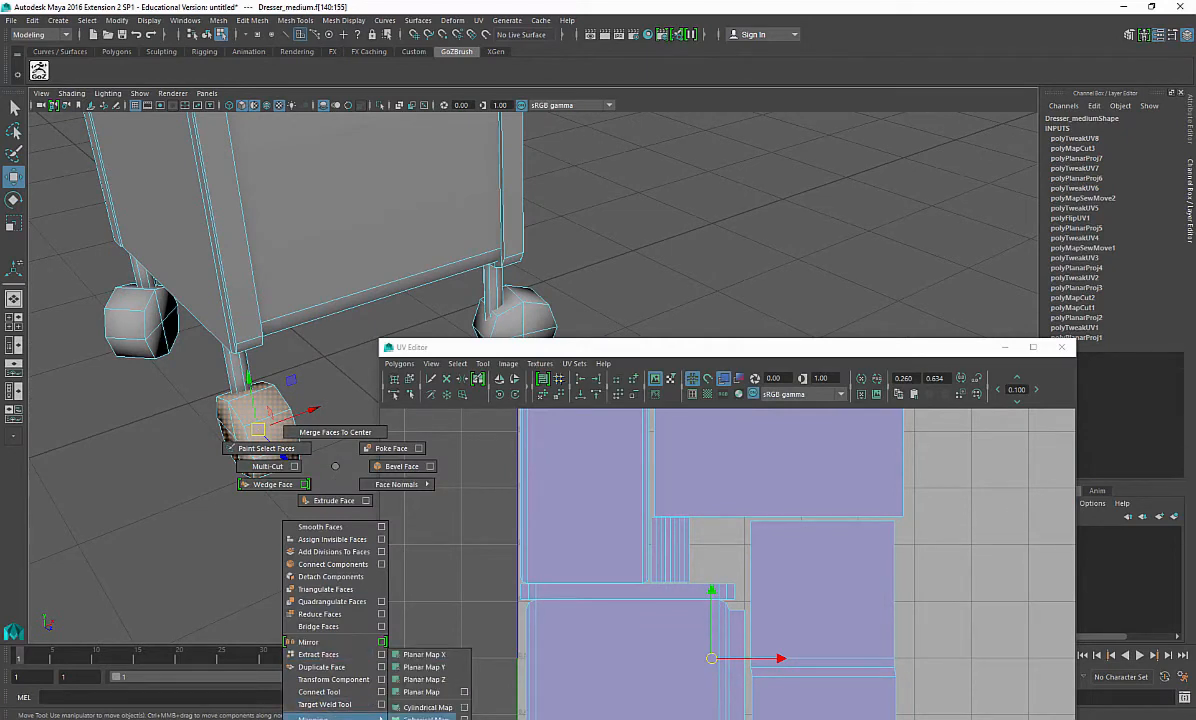
{"action": "left_click", "coordinate": [415, 654]}
Step: Move the wheel side's octagonal UV shell outside the 0–1 space beside the layout
{"action": "scroll", "coordinate": [838, 560], "scroll_direction": "down", "scroll_amount": 5}
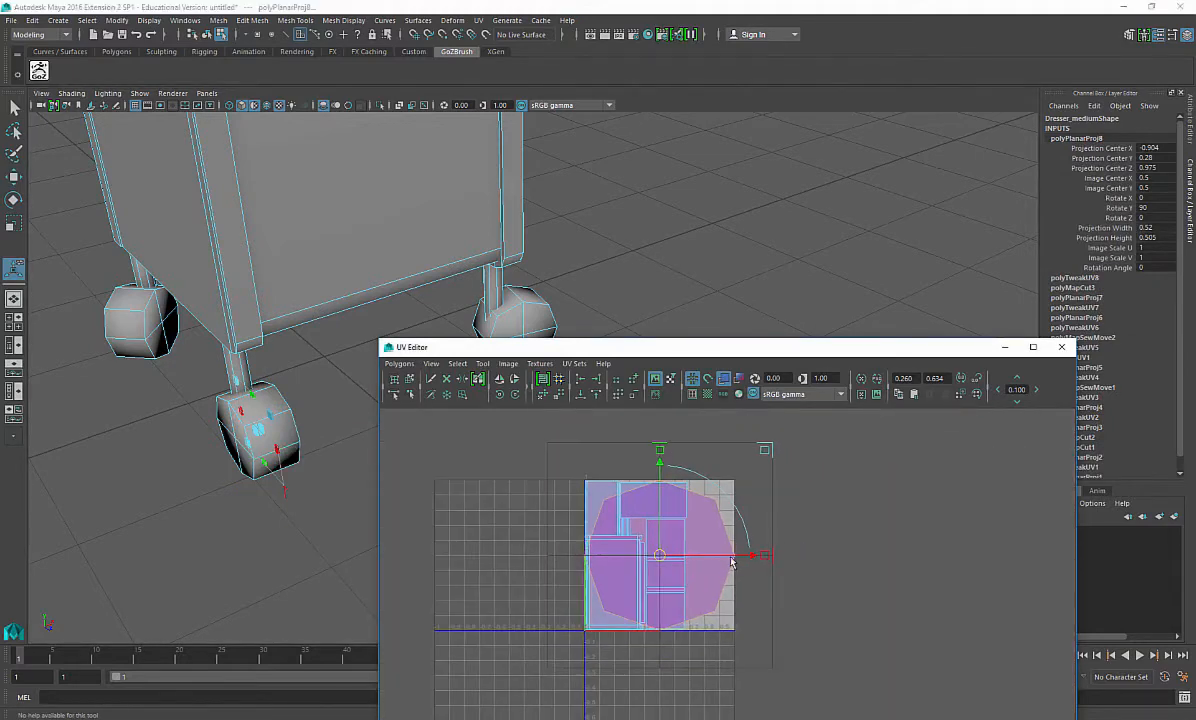
{"action": "right_click", "coordinate": [738, 553]}
{"action": "left_click", "coordinate": [787, 554]}
{"action": "right_click_drag", "start_coordinate": [739, 562], "coordinate": [788, 541], "text": "shift"}
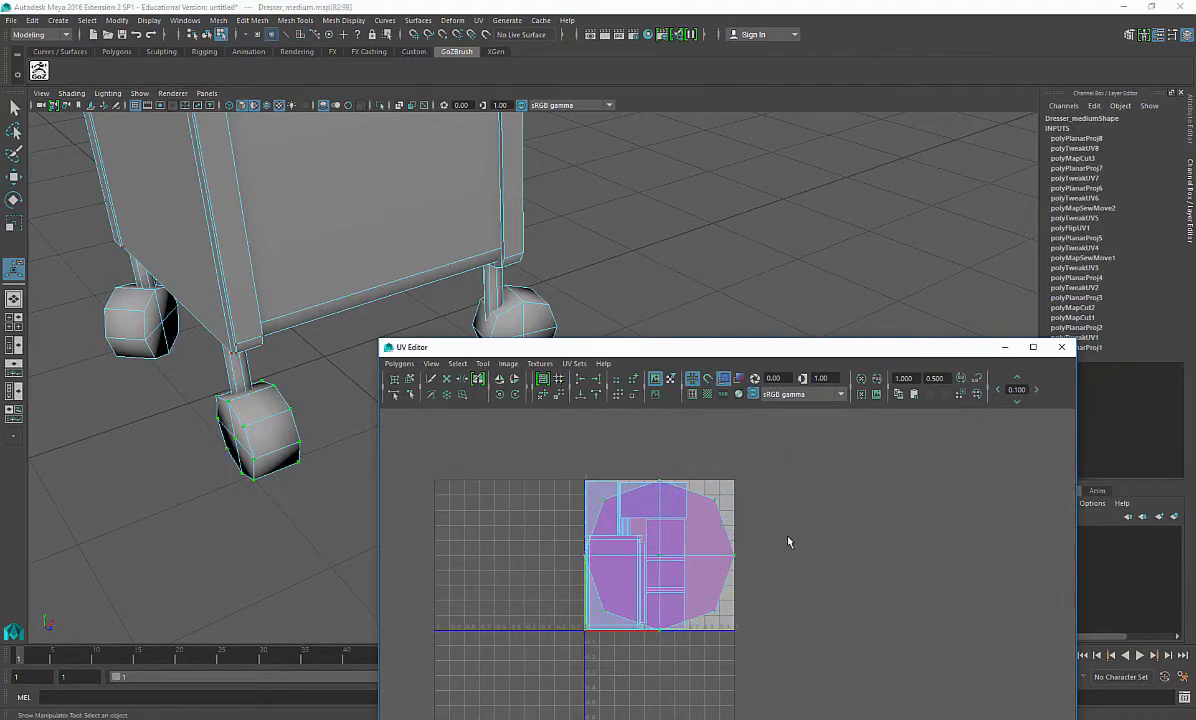
{"action": "key", "text": "w"}
{"action": "left_click_drag", "start_coordinate": [658, 555], "coordinate": [833, 548]}
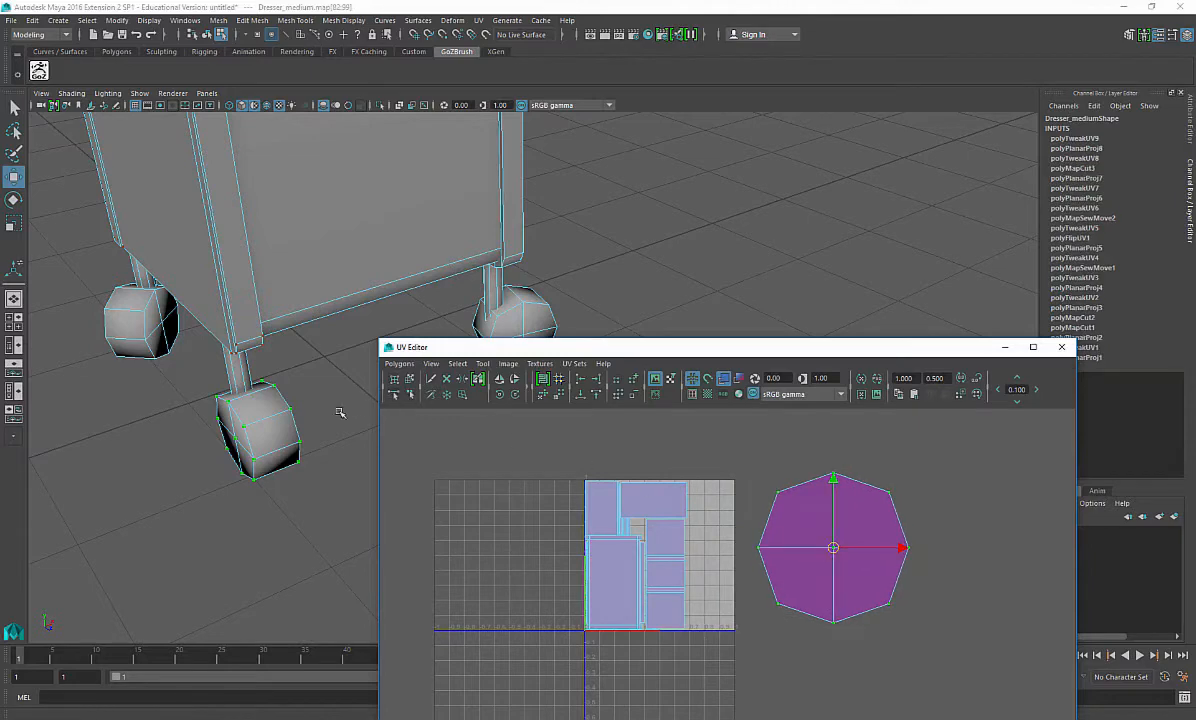
Step: Select the front wheel's tread faces and apply a Planar Map Z projection
{"action": "left_click_drag", "start_coordinate": [253, 430], "coordinate": [777, 543], "text": "alt"}
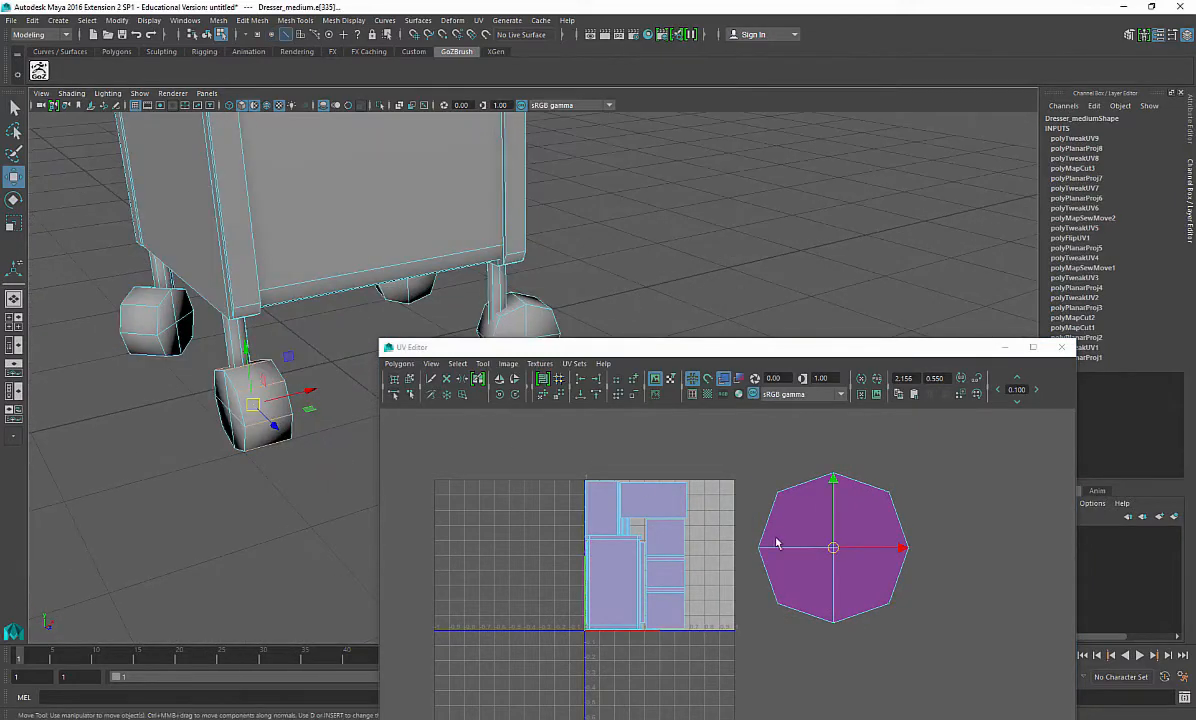
{"action": "right_click", "coordinate": [279, 510], "text": "ctrl"}
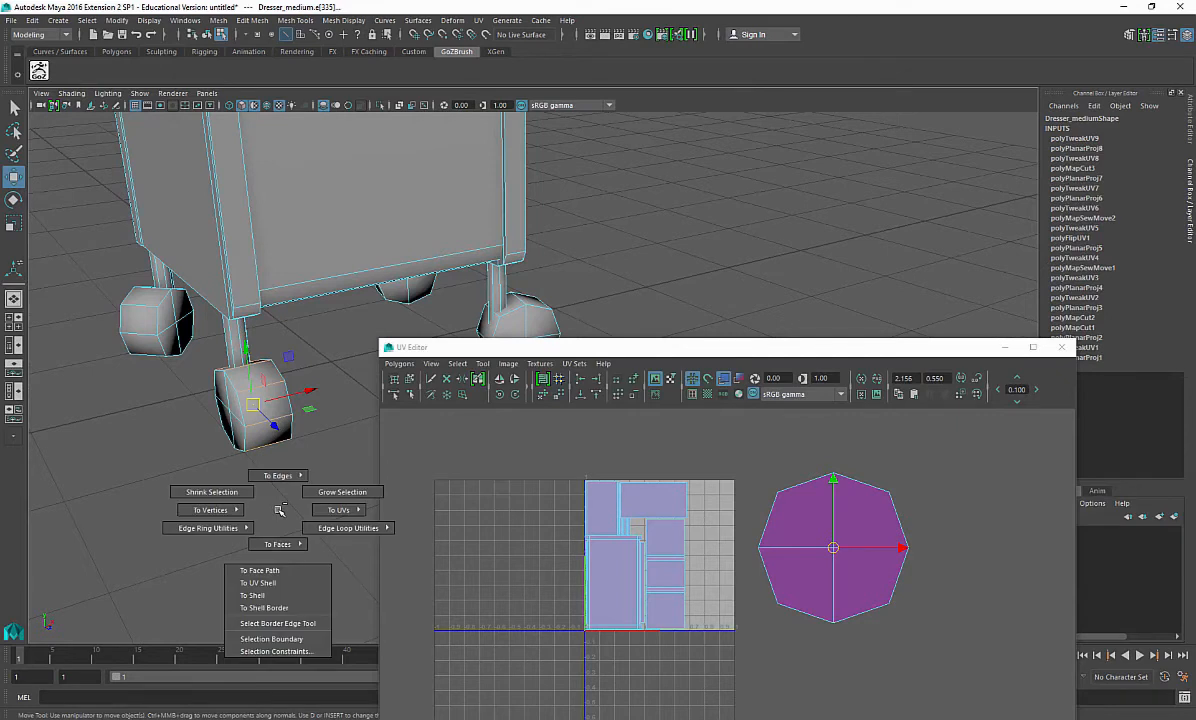
{"action": "left_click", "coordinate": [279, 545]}
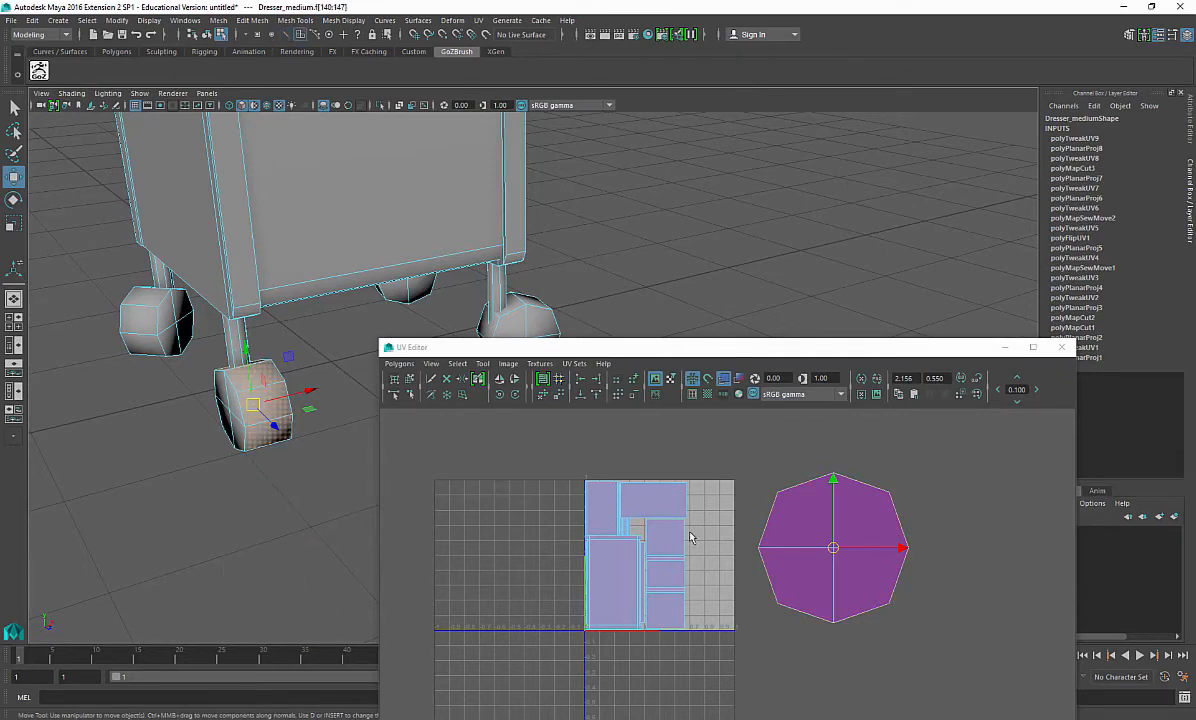
{"action": "right_click_drag", "start_coordinate": [267, 466], "coordinate": [265, 716], "text": "shift"}
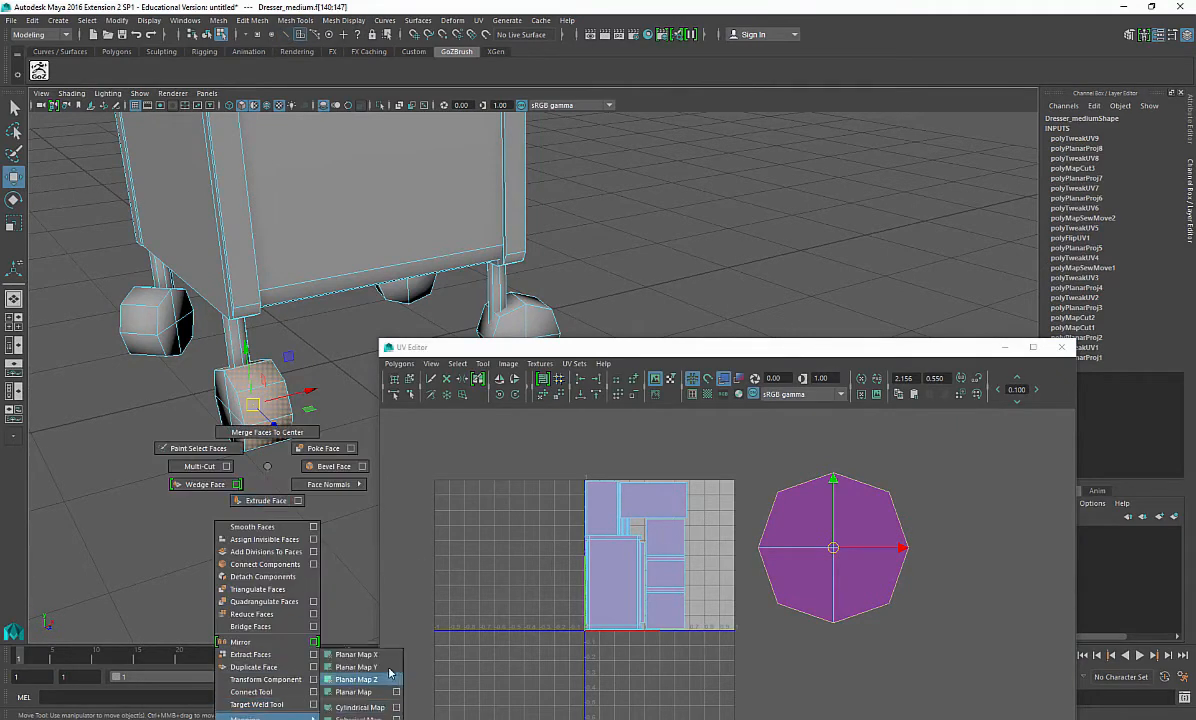
{"action": "right_click_drag", "start_coordinate": [389, 672], "coordinate": [370, 679], "text": "shift"}
Step: Select the wheel tread's new strip-shaped UV shell and scale it down
{"action": "left_click_drag", "start_coordinate": [280, 480], "coordinate": [279, 246], "text": "alt"}
{"action": "right_click_drag", "start_coordinate": [279, 246], "coordinate": [277, 212]}
{"action": "left_click", "coordinate": [280, 250]}
{"action": "left_click_drag", "start_coordinate": [280, 250], "coordinate": [500, 420], "text": "alt"}
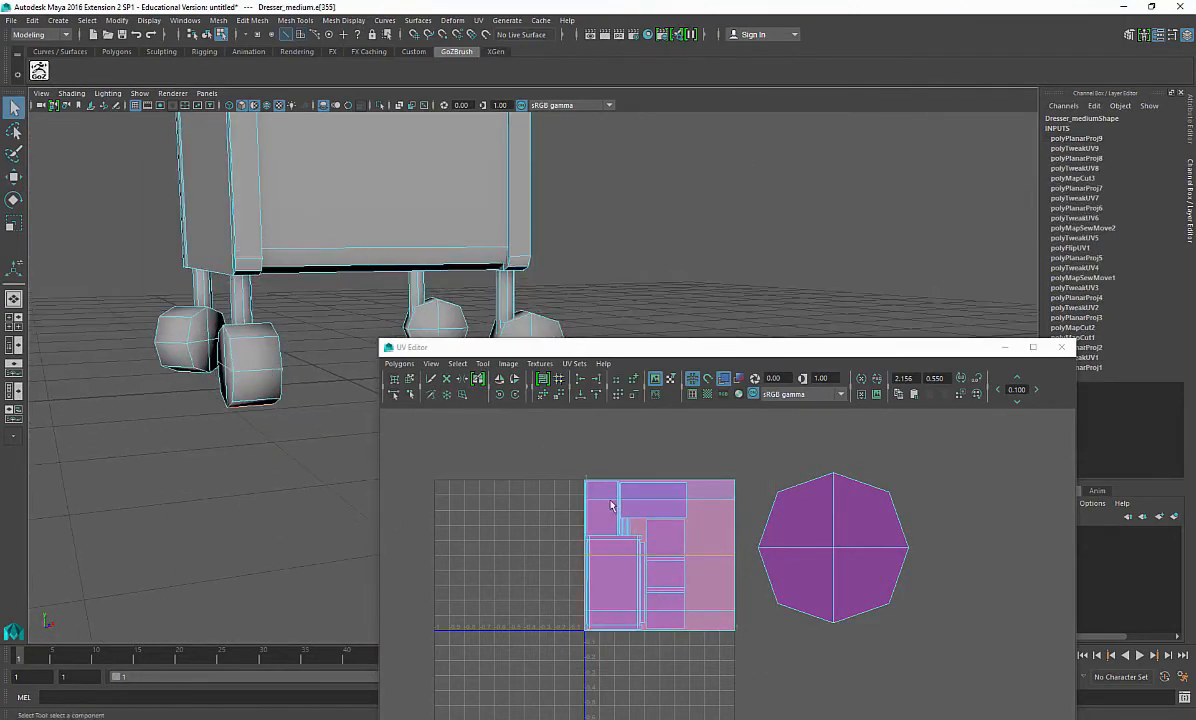
{"action": "right_click_drag", "start_coordinate": [561, 458], "coordinate": [501, 462], "text": "shift"}
{"action": "right_click_drag", "start_coordinate": [721, 493], "coordinate": [799, 486]}
{"action": "right_click_drag", "start_coordinate": [712, 545], "coordinate": [721, 457], "text": "shift"}
{"action": "scroll", "coordinate": [684, 538], "scroll_direction": "down", "scroll_amount": 4}
{"action": "key", "text": "r"}
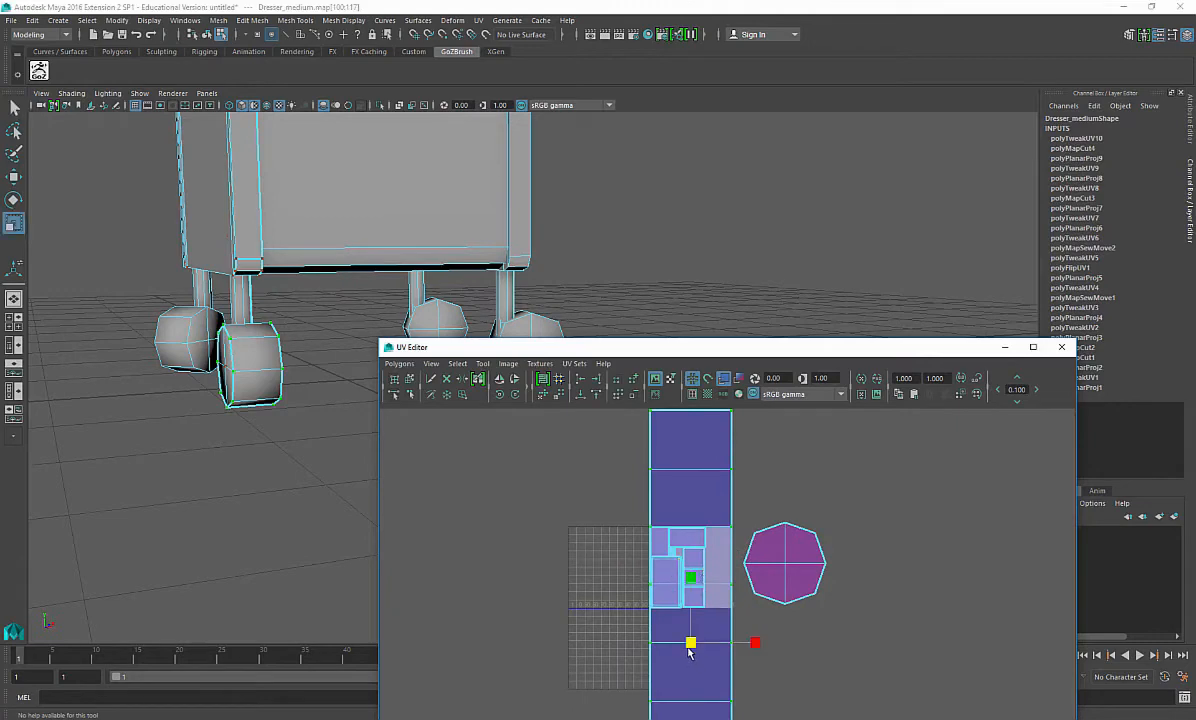
{"action": "left_click_drag", "start_coordinate": [689, 652], "coordinate": [633, 676]}
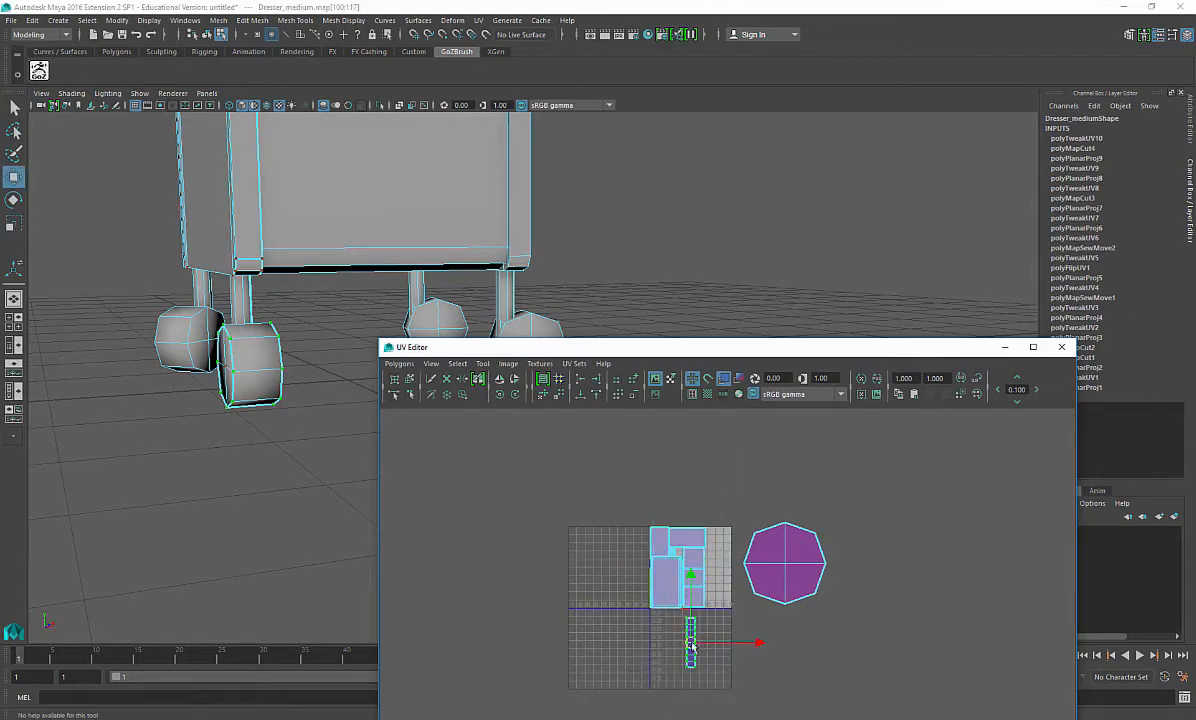
Step: Move the tread strip shell into the layout beside the drawer shells
{"action": "scroll", "coordinate": [711, 593], "scroll_direction": "up", "scroll_amount": 5}
{"action": "key", "text": "w"}
{"action": "left_click", "coordinate": [786, 518]}
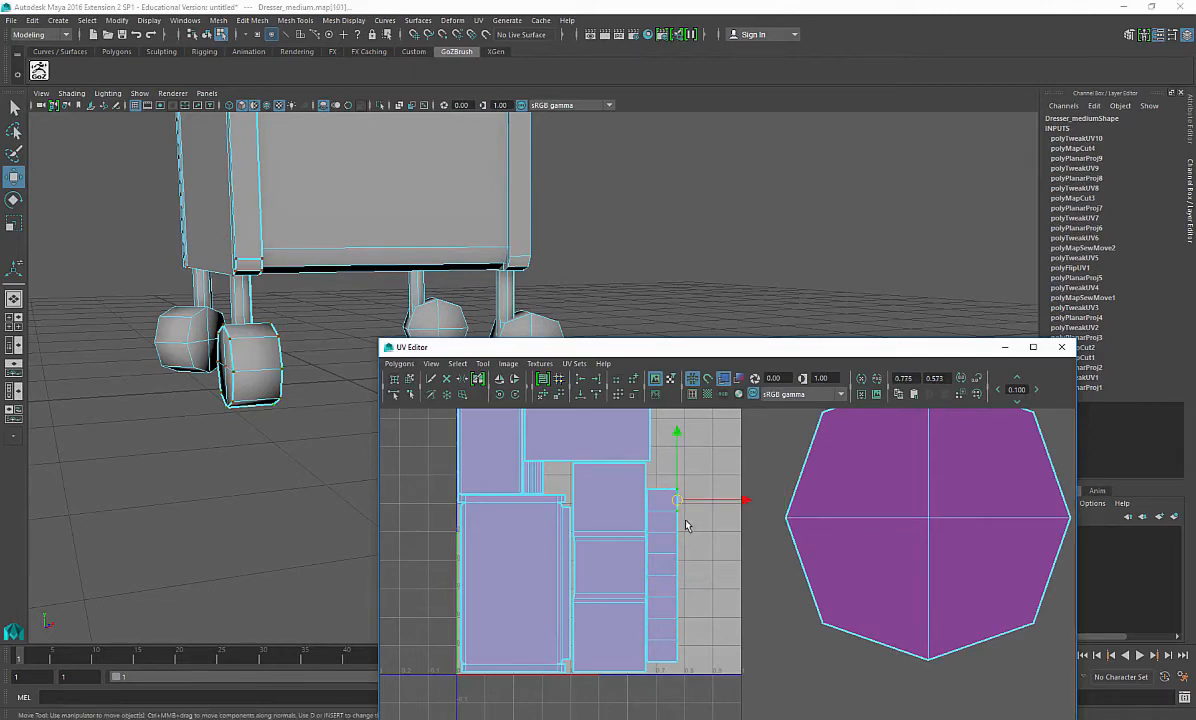
{"action": "right_click_drag", "start_coordinate": [686, 525], "coordinate": [734, 502], "text": "ctrl"}
{"action": "mouse_move", "coordinate": [448, 302]}
{"action": "left_mouse_down", "text": "alt"}
{"action": "mouse_move", "coordinate": [348, 326]}
{"action": "mouse_move", "coordinate": [440, 312]}
{"action": "left_mouse_up", "text": "alt"}
{"action": "middle_click_drag", "start_coordinate": [709, 556], "coordinate": [725, 559], "text": "alt"}
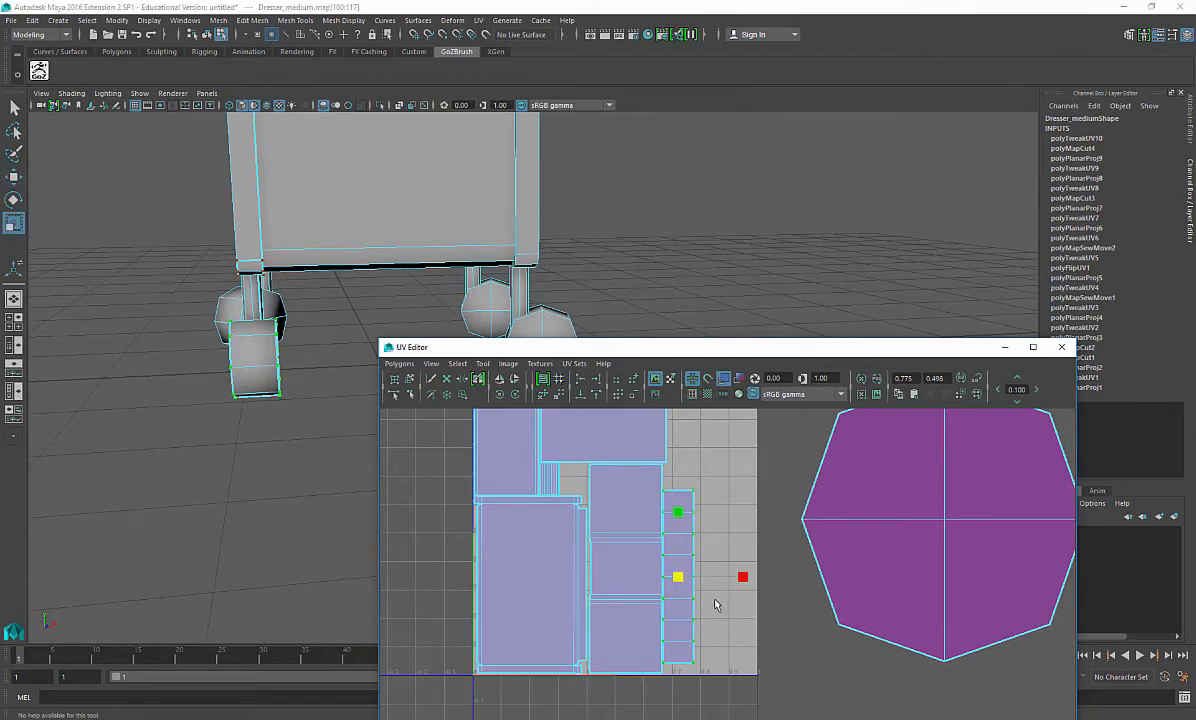
Step: Scale the tread strip shell thinner and fit it into the gap beside the leg shell
{"action": "left_click_drag", "start_coordinate": [678, 580], "coordinate": [573, 496]}
{"action": "scroll", "coordinate": [600, 504], "scroll_direction": "up", "scroll_amount": 4}
{"action": "middle_click_drag", "start_coordinate": [602, 492], "coordinate": [922, 680], "text": "alt"}
{"action": "scroll", "coordinate": [811, 609], "scroll_direction": "up", "scroll_amount": 4}
{"action": "middle_click_drag", "start_coordinate": [761, 590], "coordinate": [808, 608], "text": "alt"}
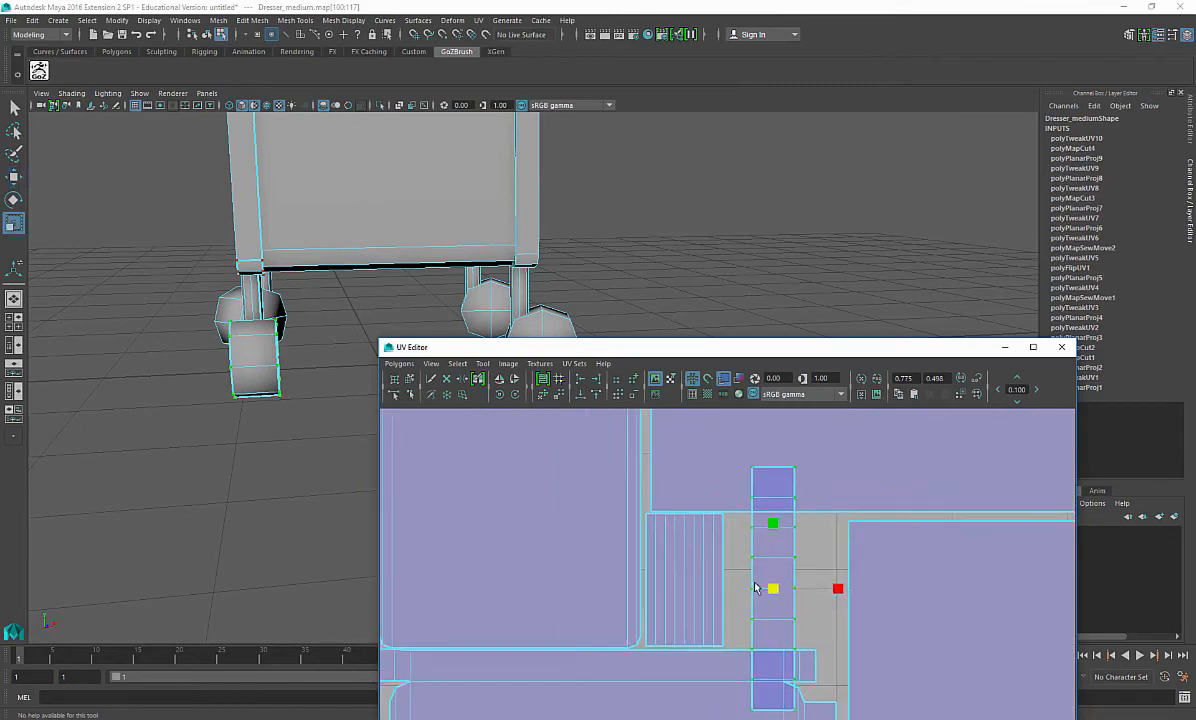
{"action": "left_click_drag", "start_coordinate": [770, 591], "coordinate": [691, 557]}
{"action": "key", "text": "w"}
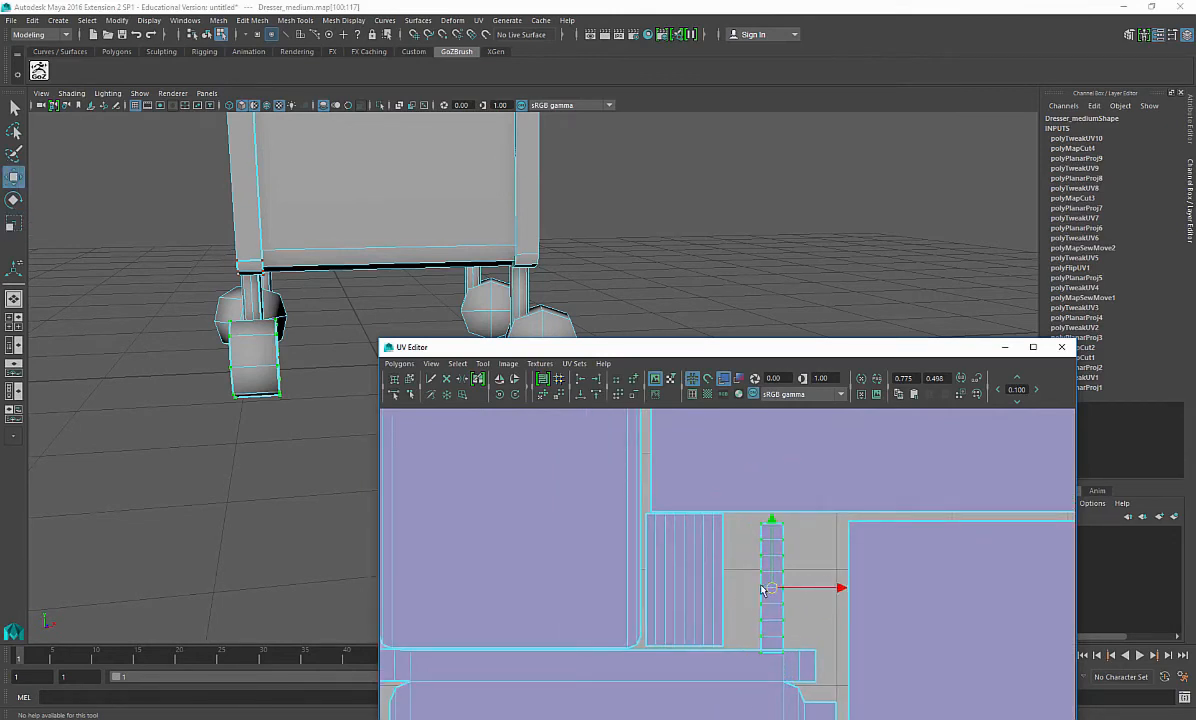
{"action": "left_click_drag", "start_coordinate": [769, 588], "coordinate": [740, 581]}
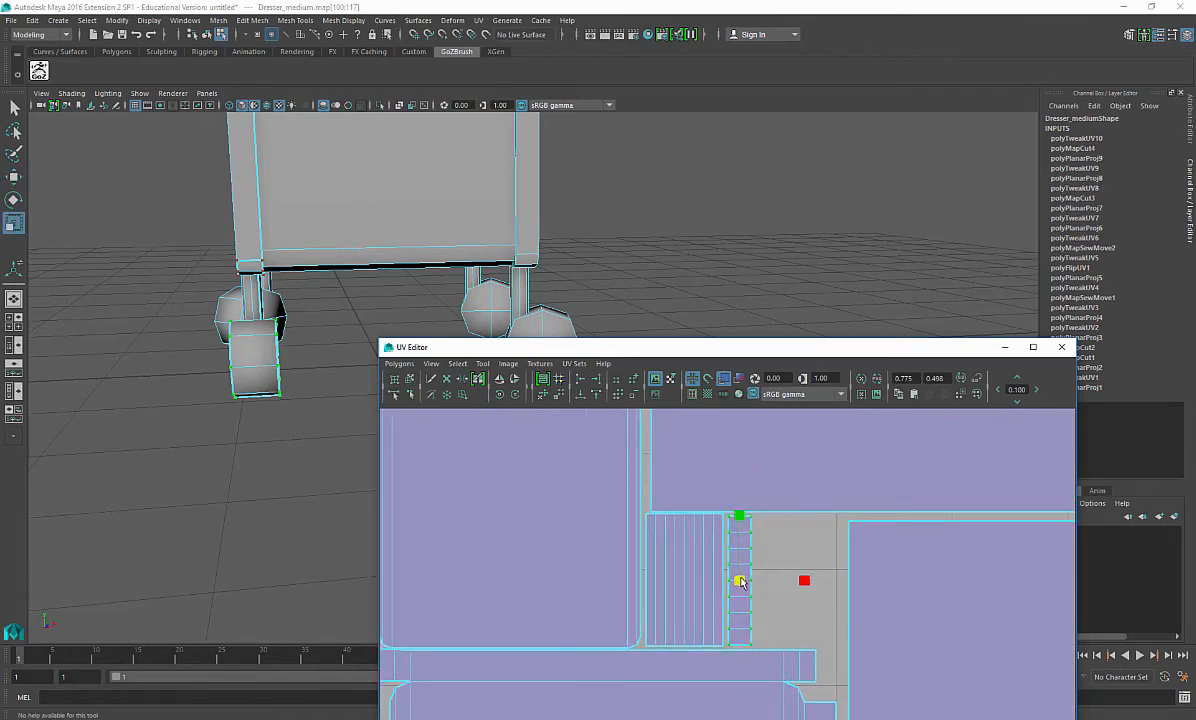
{"action": "left_click_drag", "start_coordinate": [741, 585], "coordinate": [739, 583]}
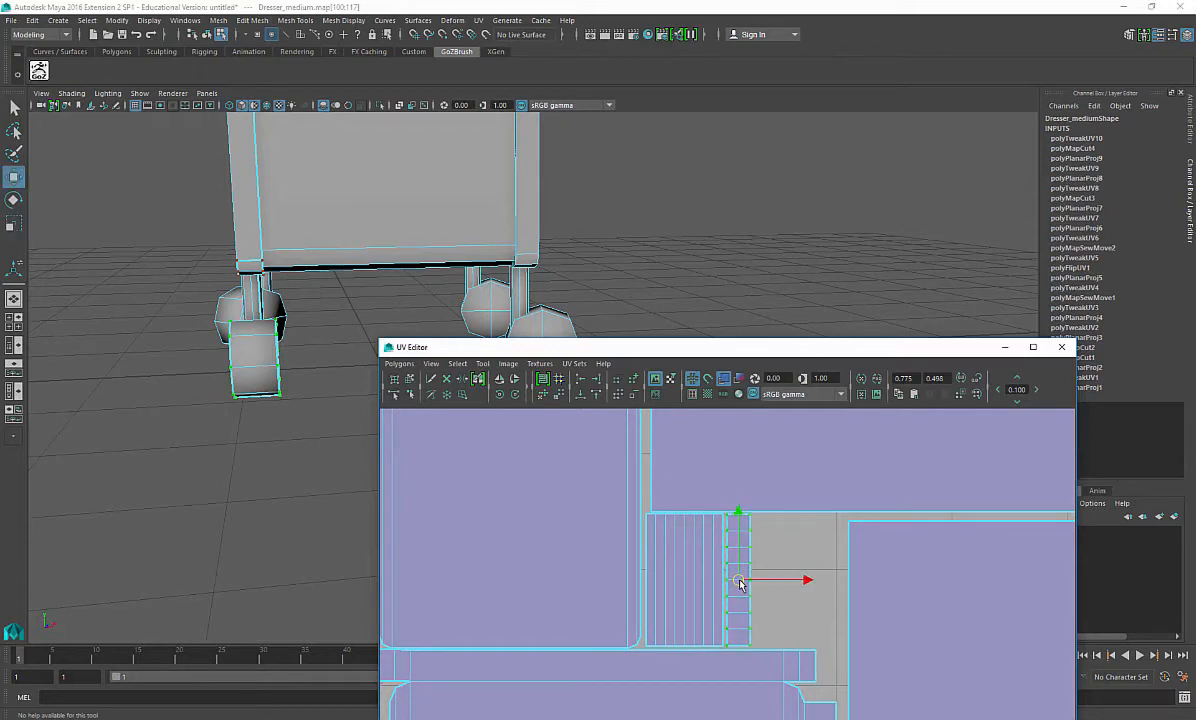
Step: Move the octagonal wheel-side shell into the layout and scale it down near the gap above the drawers
{"action": "right_click_drag", "start_coordinate": [777, 595], "coordinate": [253, 466], "text": "alt"}
{"action": "right_click_drag", "start_coordinate": [945, 556], "coordinate": [809, 510], "text": "alt"}
{"action": "left_click_drag", "start_coordinate": [858, 576], "coordinate": [884, 611]}
{"action": "right_click_drag", "start_coordinate": [885, 611], "coordinate": [928, 614], "text": "ctrl"}
{"action": "left_click_drag", "start_coordinate": [997, 600], "coordinate": [637, 612]}
{"action": "key", "text": "r"}
{"action": "right_click_drag", "start_coordinate": [637, 612], "coordinate": [657, 564], "text": "alt"}
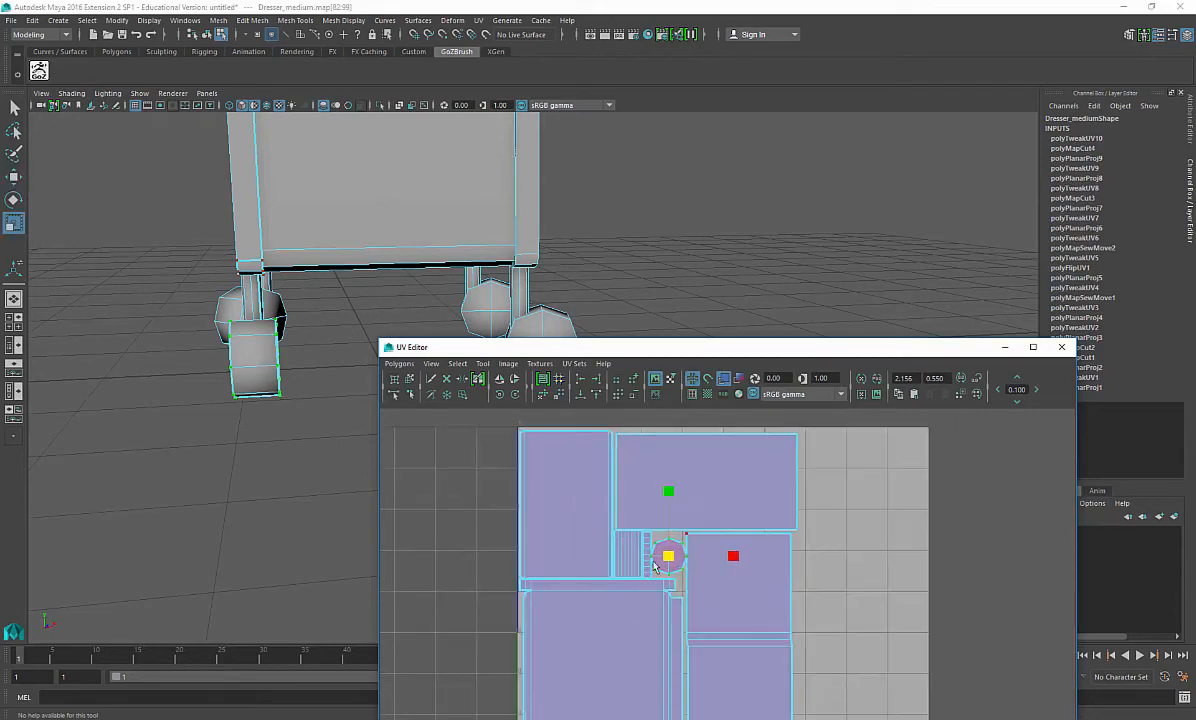
{"action": "middle_click_drag", "start_coordinate": [657, 564], "coordinate": [755, 568], "text": "alt"}
{"action": "right_click_drag", "start_coordinate": [755, 568], "coordinate": [825, 536], "text": "alt"}
{"action": "middle_click_drag", "start_coordinate": [825, 536], "coordinate": [741, 570], "text": "alt"}
{"action": "right_click_drag", "start_coordinate": [744, 573], "coordinate": [808, 611], "text": "alt"}
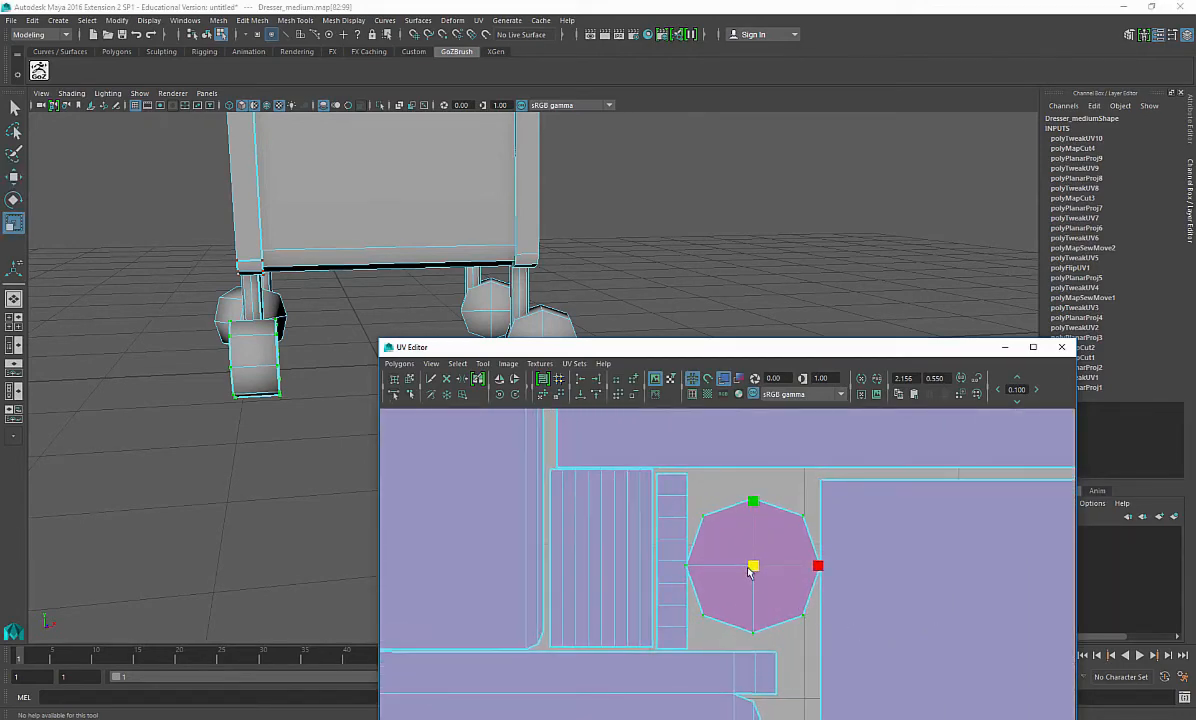
Step: Shrink the octagonal shell further and fit it into the small gap beside the tread strip
{"action": "left_click_drag", "start_coordinate": [749, 570], "coordinate": [750, 568]}
{"action": "key", "text": "w"}
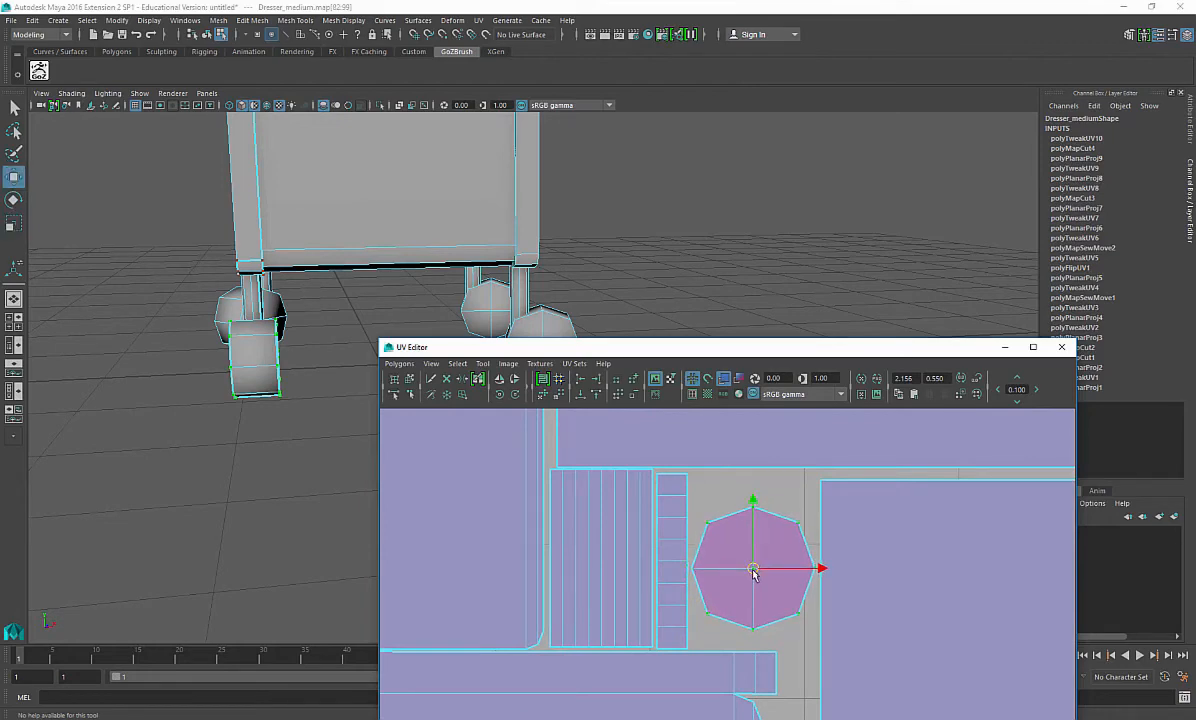
{"action": "key", "text": "r"}
{"action": "scroll", "coordinate": [807, 578], "scroll_direction": "down", "scroll_amount": 9}
{"action": "middle_click_drag", "start_coordinate": [809, 612], "coordinate": [738, 588], "text": "alt"}
{"action": "scroll", "coordinate": [748, 518], "scroll_direction": "down", "scroll_amount": 2}
{"action": "right_click_drag", "start_coordinate": [789, 544], "coordinate": [828, 539]}
{"action": "left_click", "coordinate": [790, 539]}
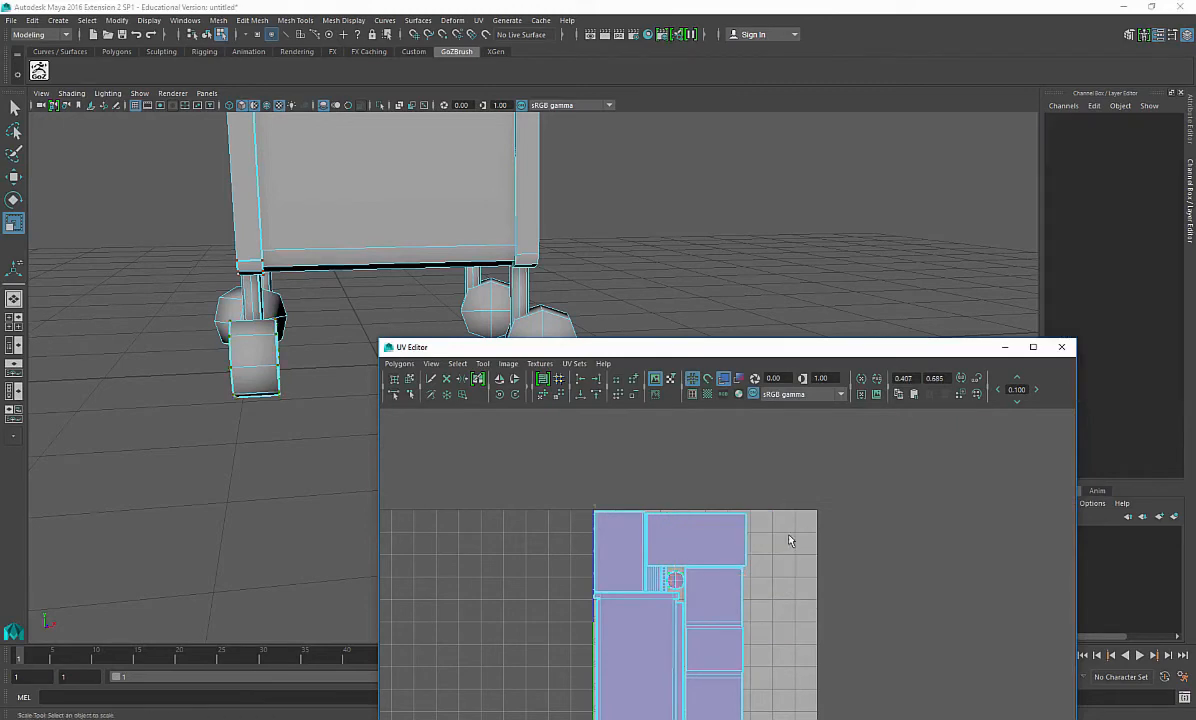
Step: Inspect the packed UV layout up close
{"action": "middle_click_drag", "start_coordinate": [764, 614], "coordinate": [800, 536], "text": "alt"}
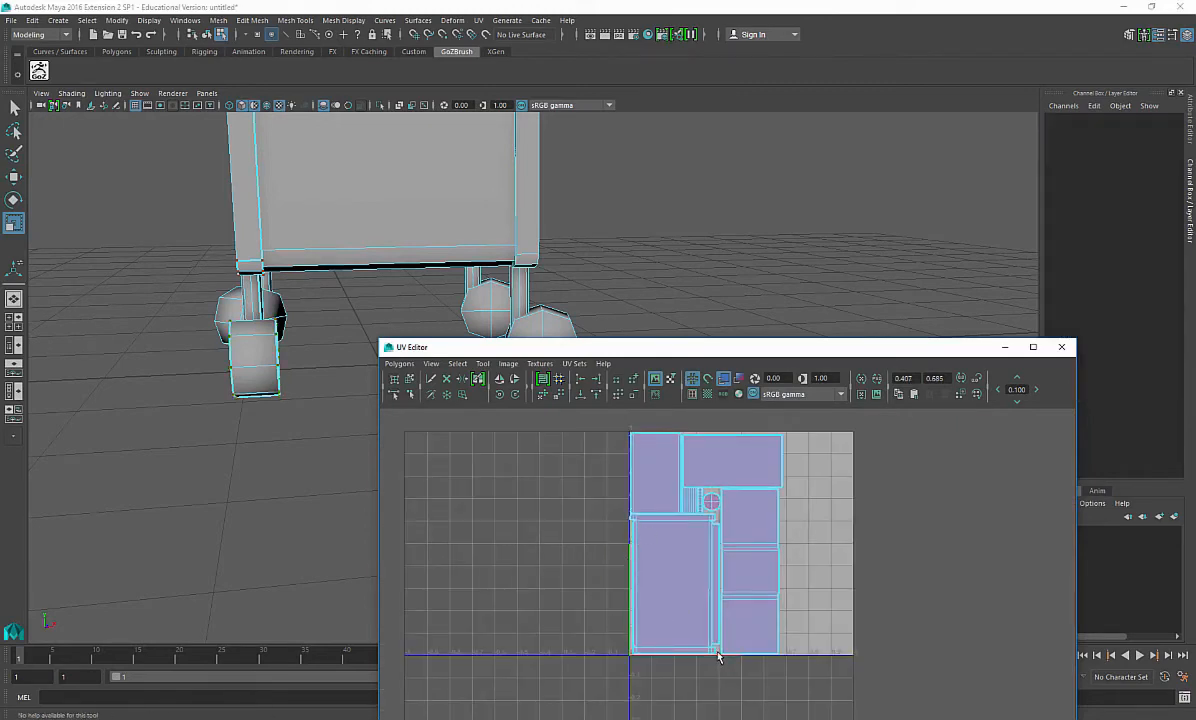
{"action": "middle_click_drag", "start_coordinate": [738, 562], "coordinate": [729, 595], "text": "alt"}
{"action": "scroll", "coordinate": [729, 595], "scroll_direction": "up", "scroll_amount": 7}
{"action": "middle_click_drag", "start_coordinate": [606, 470], "coordinate": [644, 567], "text": "alt"}
{"action": "scroll", "coordinate": [652, 550], "scroll_direction": "down", "scroll_amount": 8}
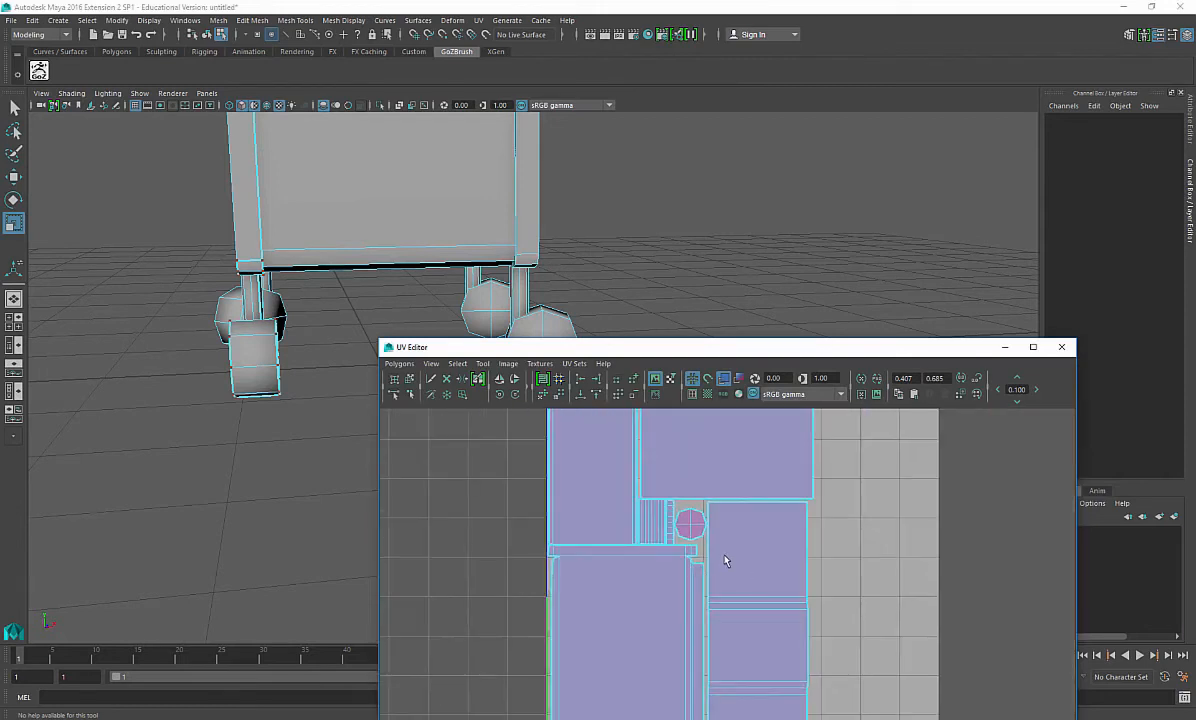
{"action": "middle_click_drag", "start_coordinate": [710, 542], "coordinate": [678, 647], "text": "alt"}
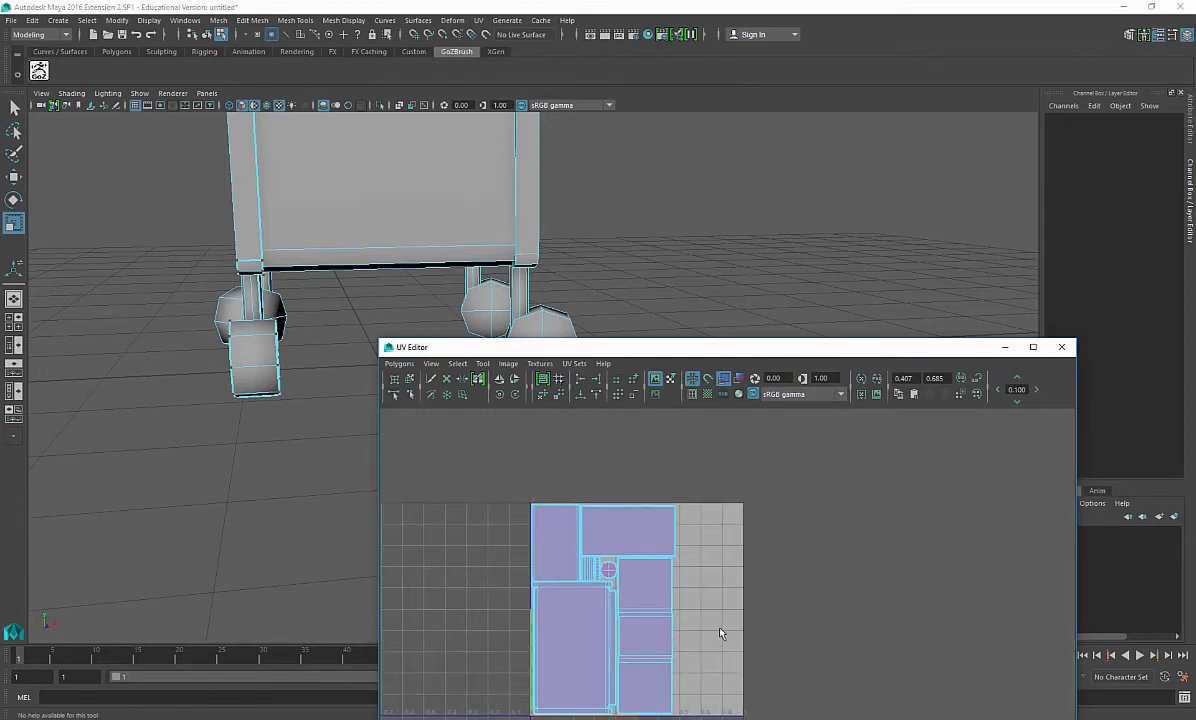
{"action": "scroll", "coordinate": [720, 633], "scroll_direction": "down", "scroll_amount": 1}
Step: Select the dresser's side panel face and apply a planar map projection to it
{"action": "middle_click_drag", "start_coordinate": [387, 206], "coordinate": [326, 334], "text": "alt"}
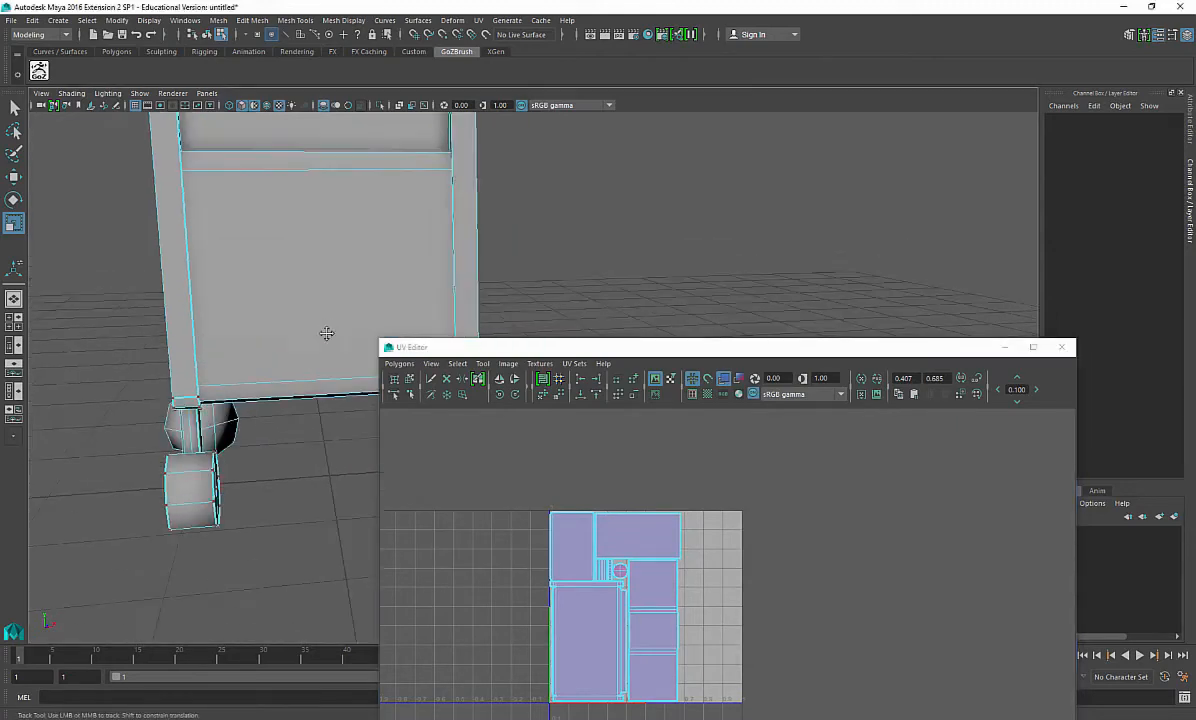
{"action": "scroll", "coordinate": [320, 342], "scroll_direction": "down", "scroll_amount": 3}
{"action": "left_click_drag", "start_coordinate": [320, 342], "coordinate": [263, 386], "text": "alt"}
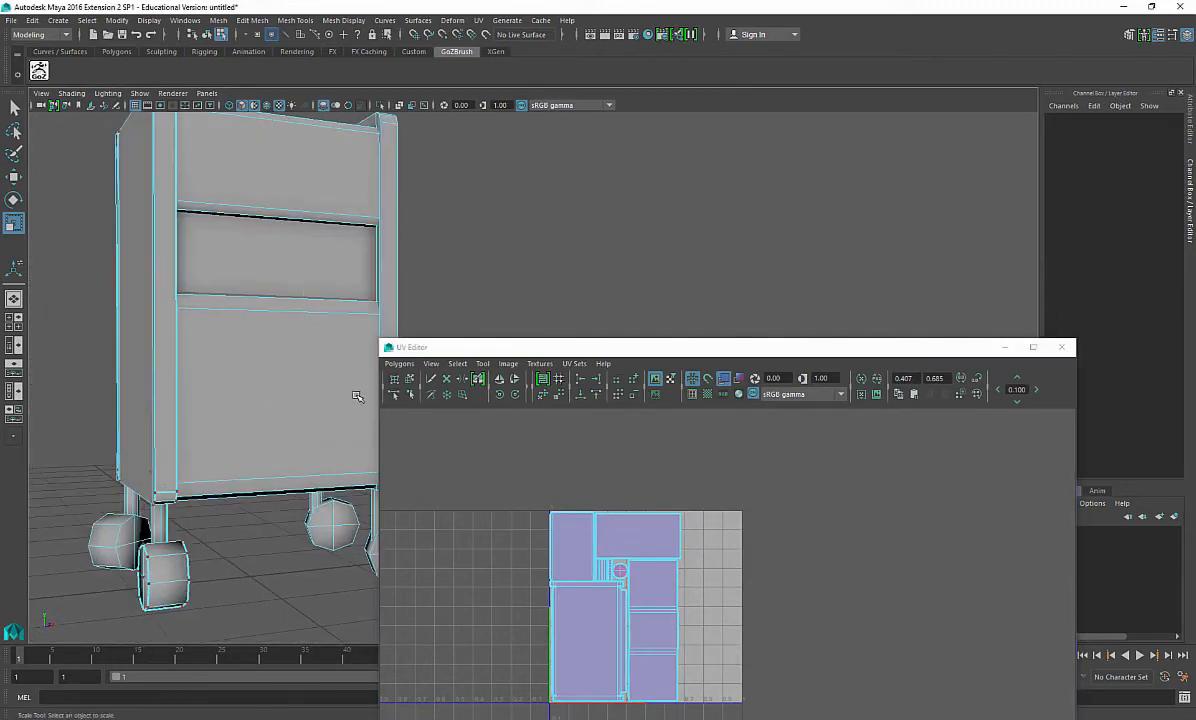
{"action": "scroll", "coordinate": [311, 357], "scroll_direction": "down", "scroll_amount": 2}
{"action": "left_click_drag", "start_coordinate": [311, 357], "coordinate": [230, 428], "text": "alt"}
{"action": "mouse_move", "coordinate": [267, 262]}
{"action": "left_mouse_down", "text": "alt"}
{"action": "mouse_move", "coordinate": [274, 354]}
{"action": "mouse_move", "coordinate": [270, 264]}
{"action": "left_mouse_up", "text": "alt"}
{"action": "left_click_drag", "start_coordinate": [106, 446], "coordinate": [330, 420], "text": "alt"}
{"action": "left_click_drag", "start_coordinate": [179, 395], "coordinate": [341, 345], "text": "alt"}
{"action": "right_click_drag", "start_coordinate": [338, 344], "coordinate": [337, 378]}
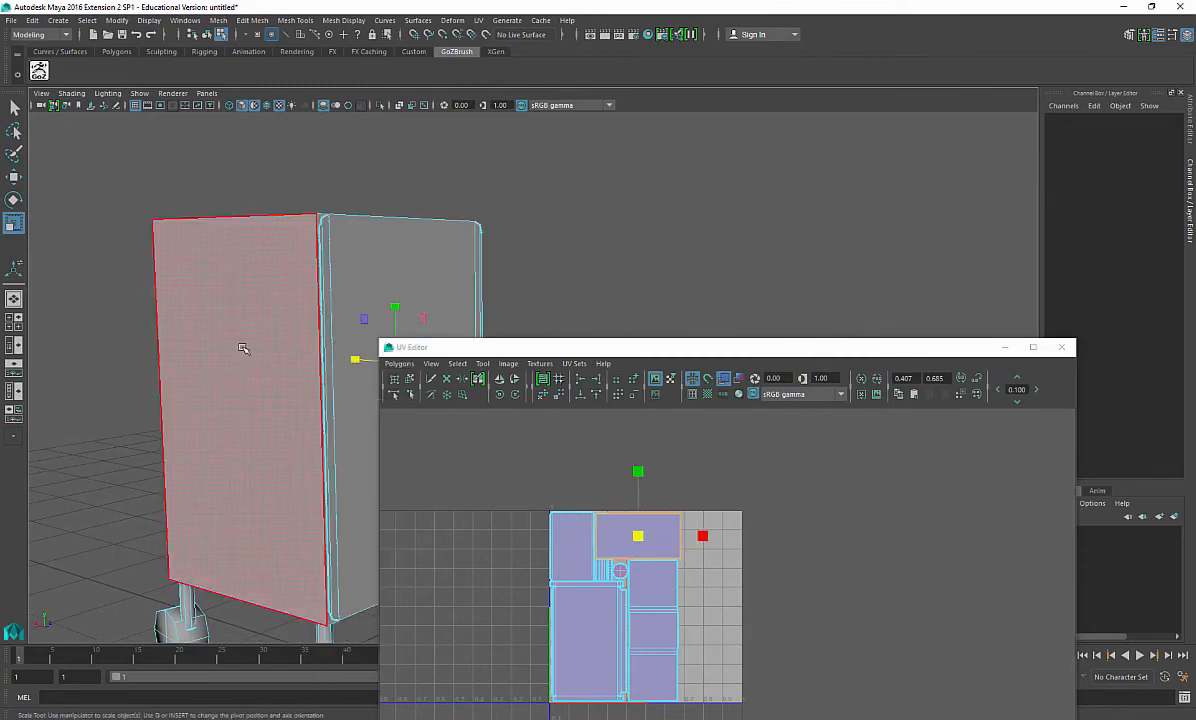
{"action": "left_click", "coordinate": [245, 340]}
{"action": "left_click_drag", "start_coordinate": [245, 340], "coordinate": [242, 552], "text": "alt"}
{"action": "key", "text": "w"}
{"action": "right_click_drag", "start_coordinate": [242, 552], "coordinate": [238, 716], "text": "shift"}
{"action": "right_click_drag", "start_coordinate": [329, 674], "coordinate": [336, 682], "text": "shift"}
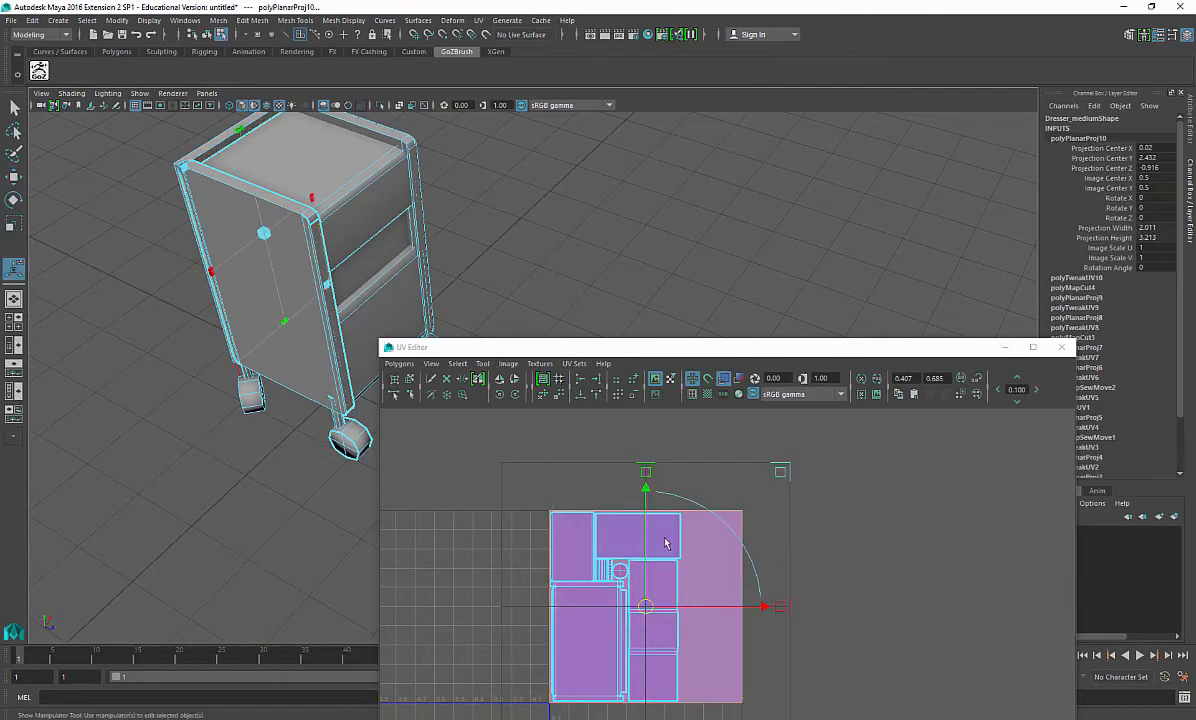
Step: Isolate the side panel piece and cut its UVs along the selected edges
{"action": "left_click_drag", "start_coordinate": [330, 150], "coordinate": [256, 281], "text": "alt"}
{"action": "left_click", "coordinate": [365, 203]}
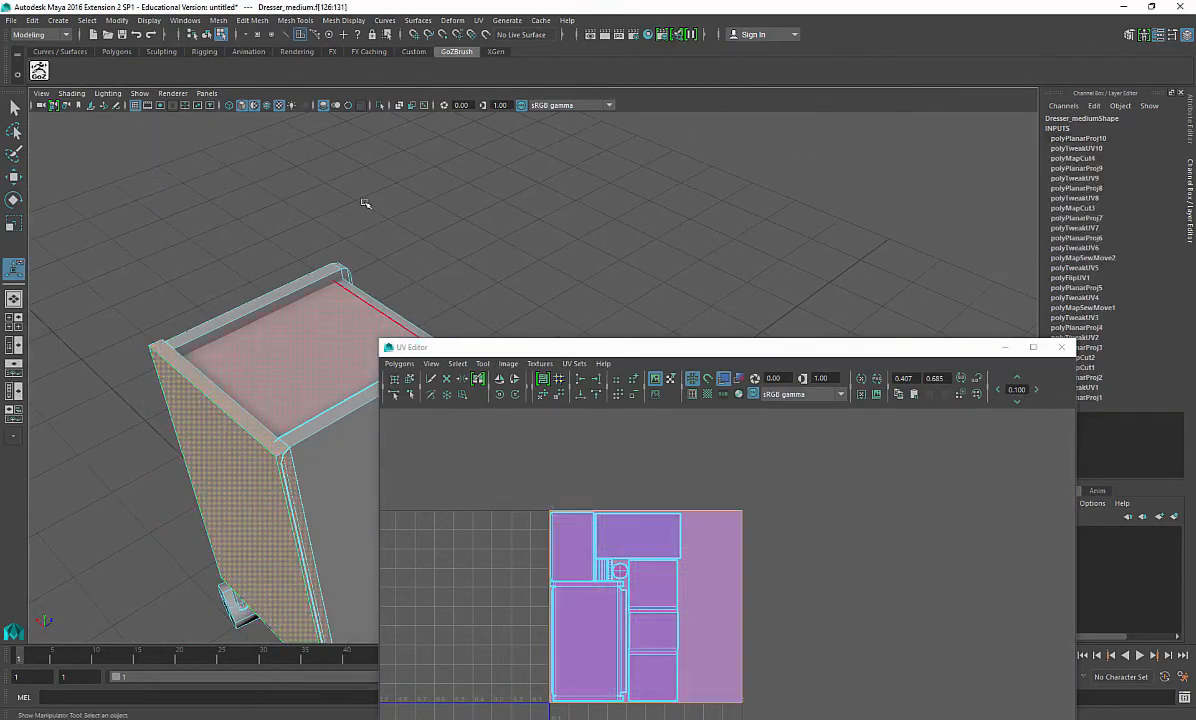
{"action": "left_click", "coordinate": [380, 106]}
{"action": "left_click_drag", "start_coordinate": [135, 460], "coordinate": [187, 350], "text": "alt"}
{"action": "right_click_drag", "start_coordinate": [286, 226], "coordinate": [284, 190]}
{"action": "left_click", "coordinate": [348, 149]}
{"action": "left_click_drag", "start_coordinate": [268, 250], "coordinate": [222, 391], "text": "alt"}
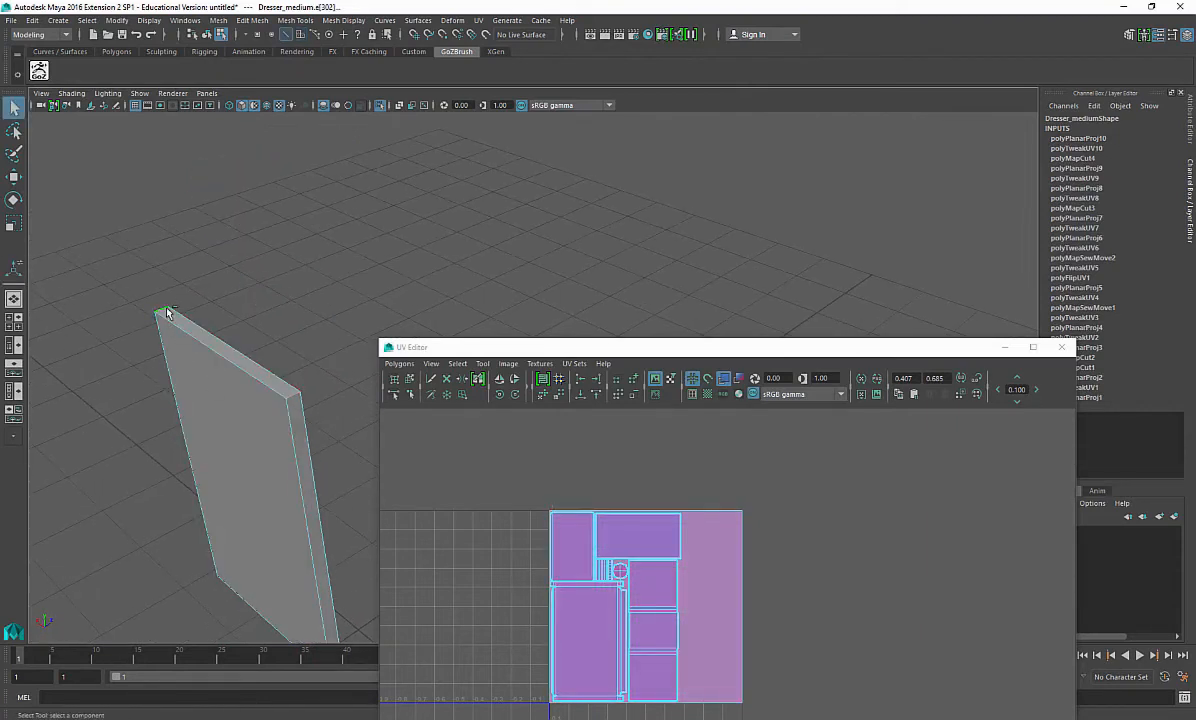
{"action": "left_click_drag", "start_coordinate": [181, 333], "coordinate": [235, 270], "text": "alt"}
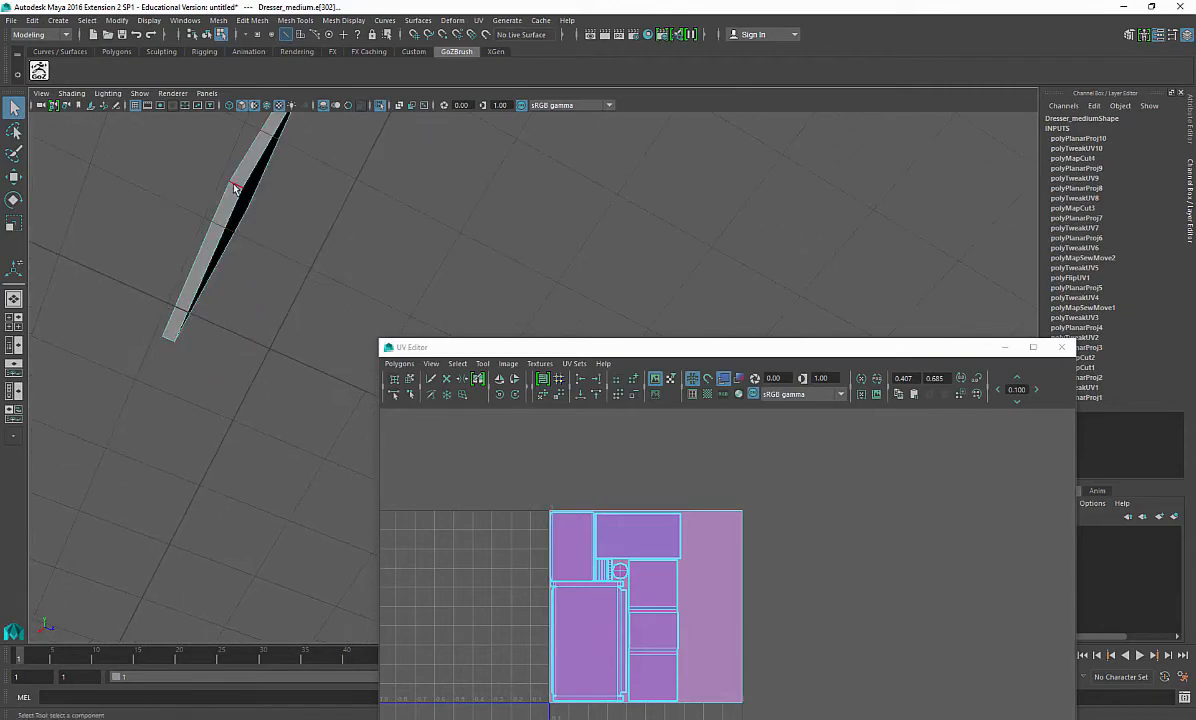
{"action": "left_click_drag", "start_coordinate": [316, 293], "coordinate": [285, 395], "text": "alt"}
{"action": "key", "text": "w"}
{"action": "left_click", "coordinate": [176, 334], "text": "shift"}
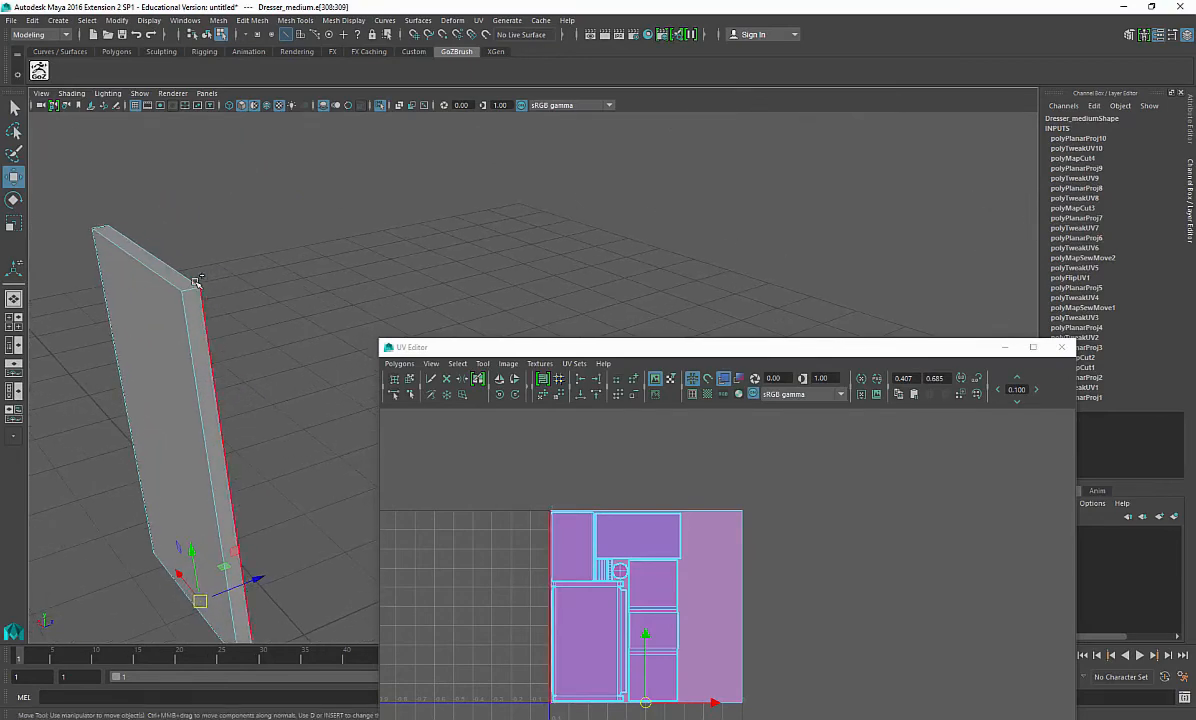
{"action": "left_click", "coordinate": [104, 217]}
{"action": "left_click_drag", "start_coordinate": [104, 227], "coordinate": [345, 454], "text": "alt"}
{"action": "right_click_drag", "start_coordinate": [788, 472], "coordinate": [725, 471], "text": "shift"}
{"action": "left_click_drag", "start_coordinate": [280, 374], "coordinate": [280, 567], "text": "alt"}
{"action": "left_click", "coordinate": [267, 568]}
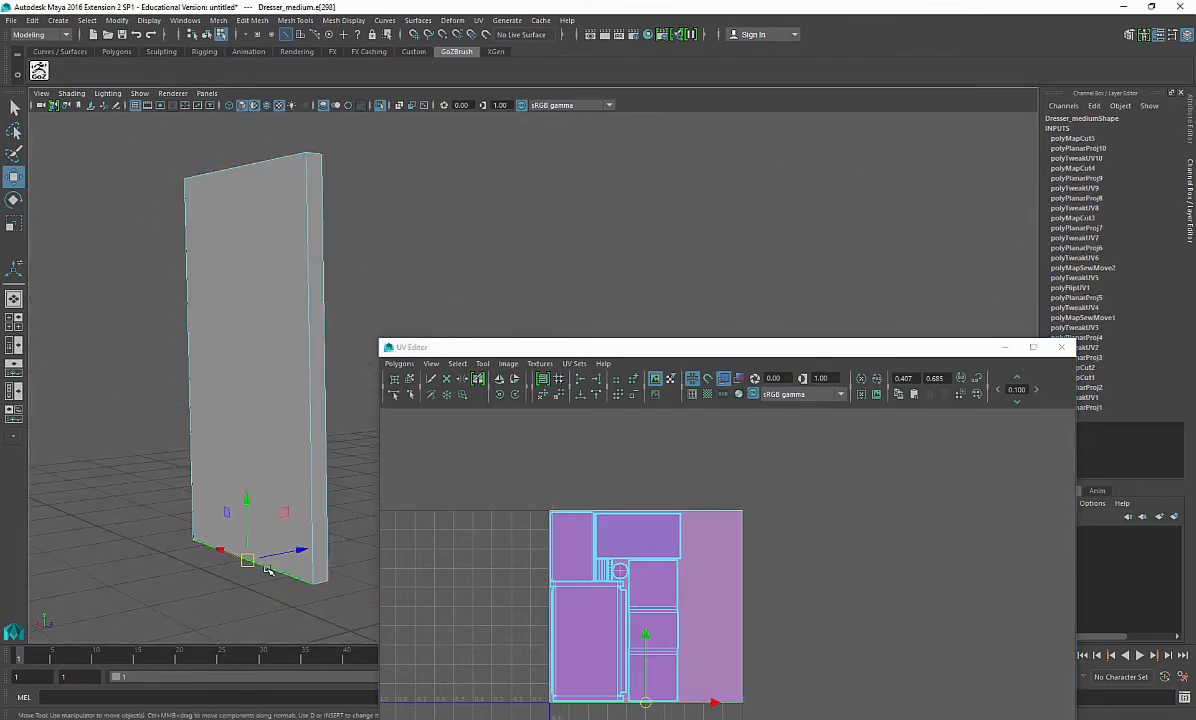
Step: Cut the side panel's UVs along another vertical edge
{"action": "left_click", "coordinate": [309, 449], "text": "shift"}
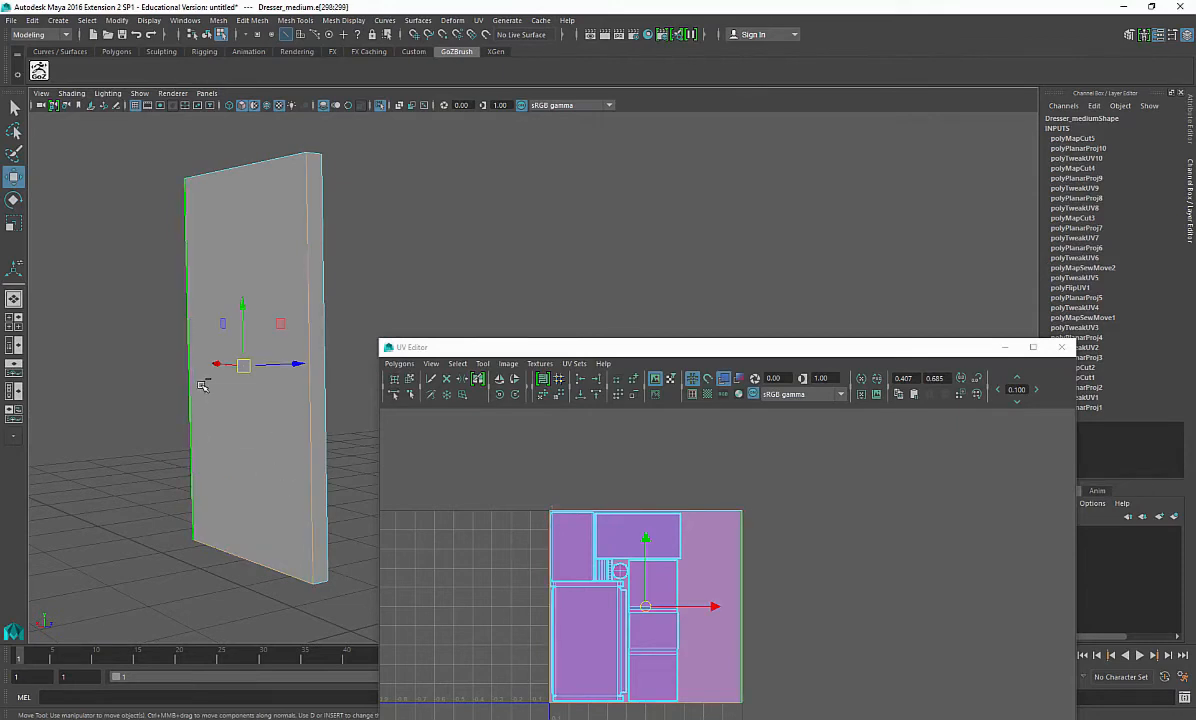
{"action": "left_click_drag", "start_coordinate": [215, 378], "coordinate": [320, 540], "text": "alt"}
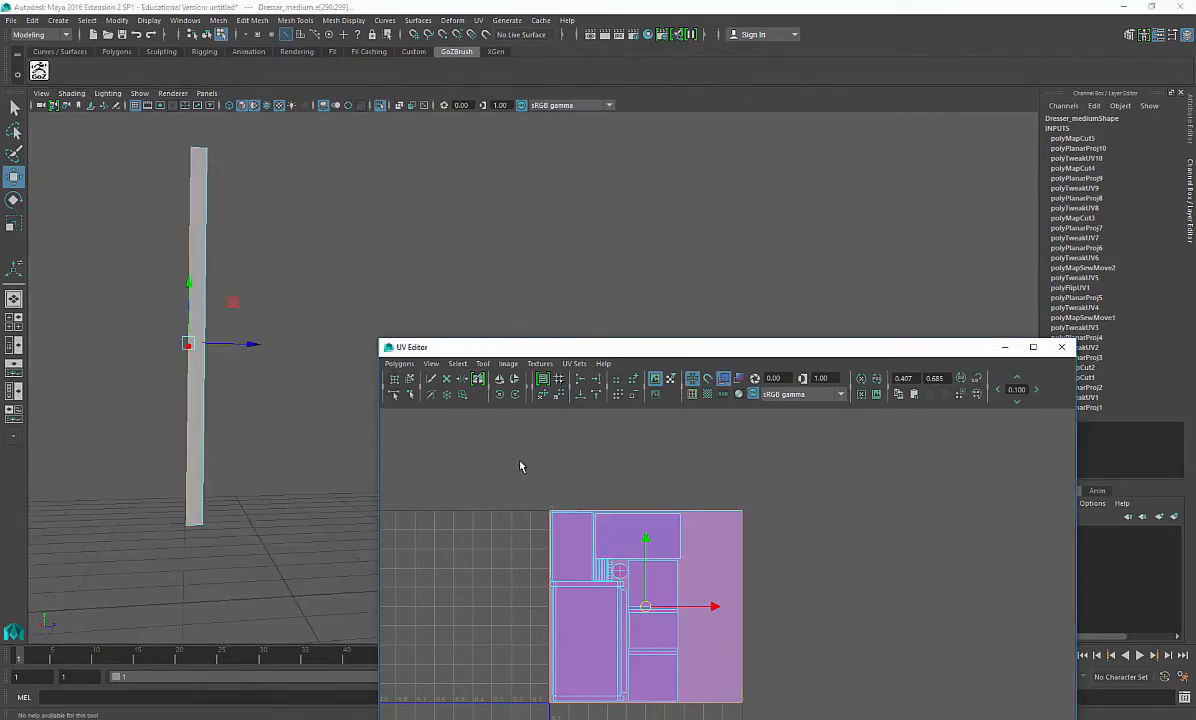
{"action": "right_click_drag", "start_coordinate": [520, 455], "coordinate": [478, 473], "text": "shift"}
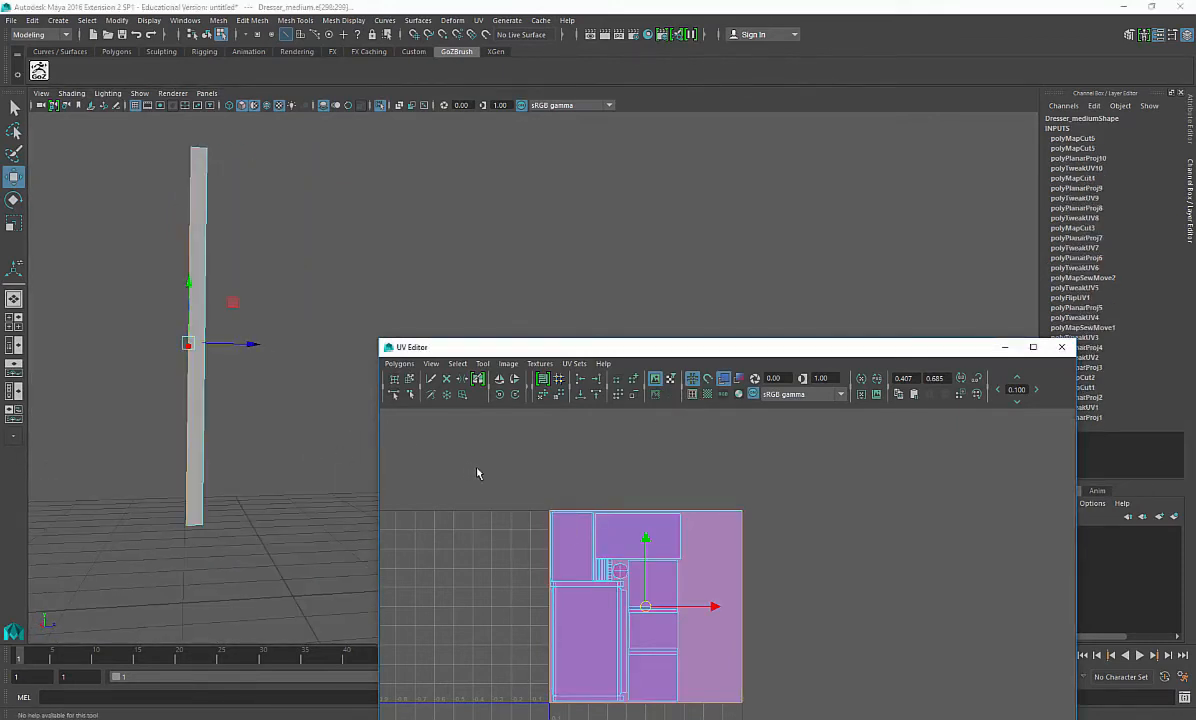
Step: Show texture borders, select the side panel's UV shell and unfold it
{"action": "left_click", "coordinate": [694, 398]}
{"action": "right_click_drag", "start_coordinate": [739, 515], "coordinate": [780, 515]}
{"action": "left_click_drag", "start_coordinate": [734, 491], "coordinate": [769, 534]}
{"action": "right_click_drag", "start_coordinate": [767, 530], "coordinate": [715, 492], "text": "ctrl"}
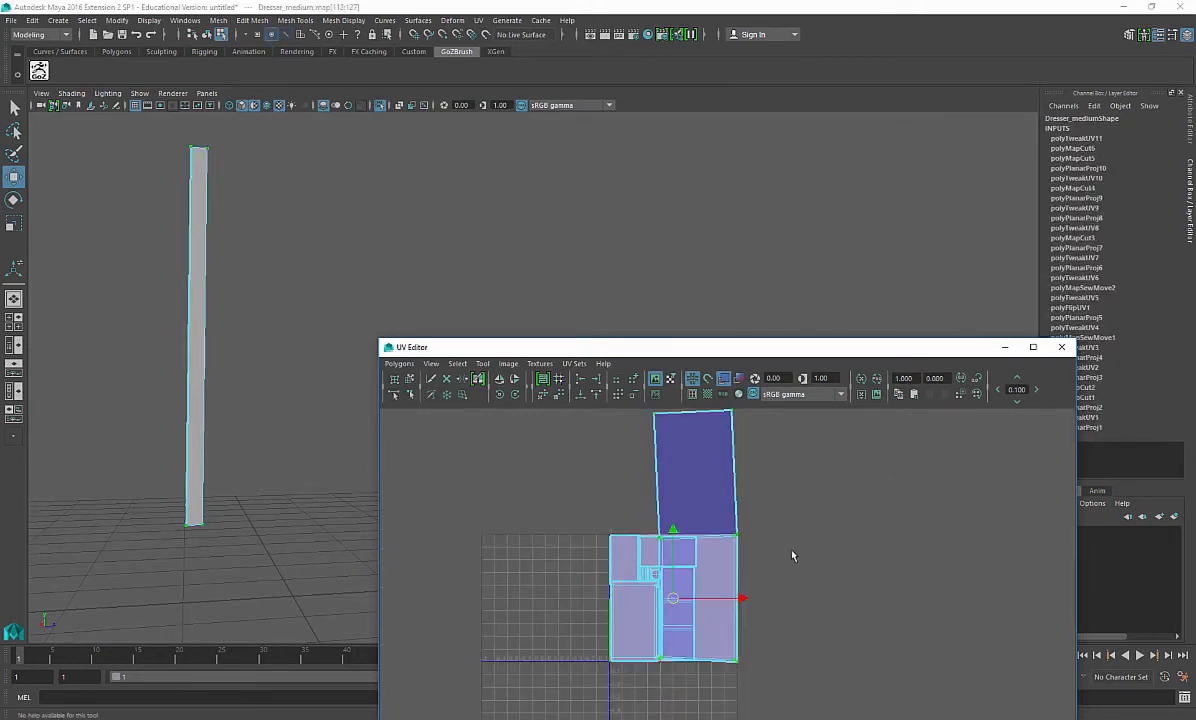
{"action": "right_click_drag", "start_coordinate": [794, 581], "coordinate": [775, 625], "text": "shift"}
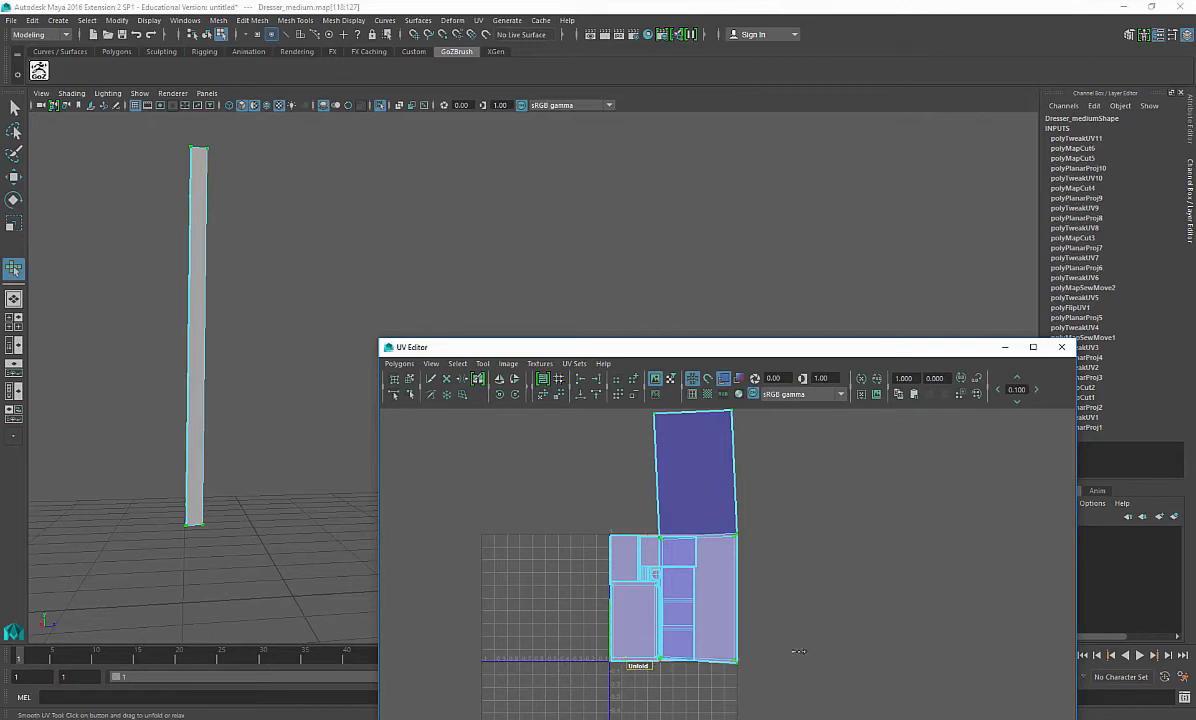
Step: Move the unfolded side panel's UV shell up and away from the other shells
{"action": "key", "text": "w"}
{"action": "left_click_drag", "start_coordinate": [697, 535], "coordinate": [853, 492]}
{"action": "scroll", "coordinate": [852, 512], "scroll_direction": "up", "scroll_amount": 4}
{"action": "middle_click_drag", "start_coordinate": [800, 470], "coordinate": [695, 629], "text": "alt"}
{"action": "scroll", "coordinate": [825, 472], "scroll_direction": "up", "scroll_amount": 6}
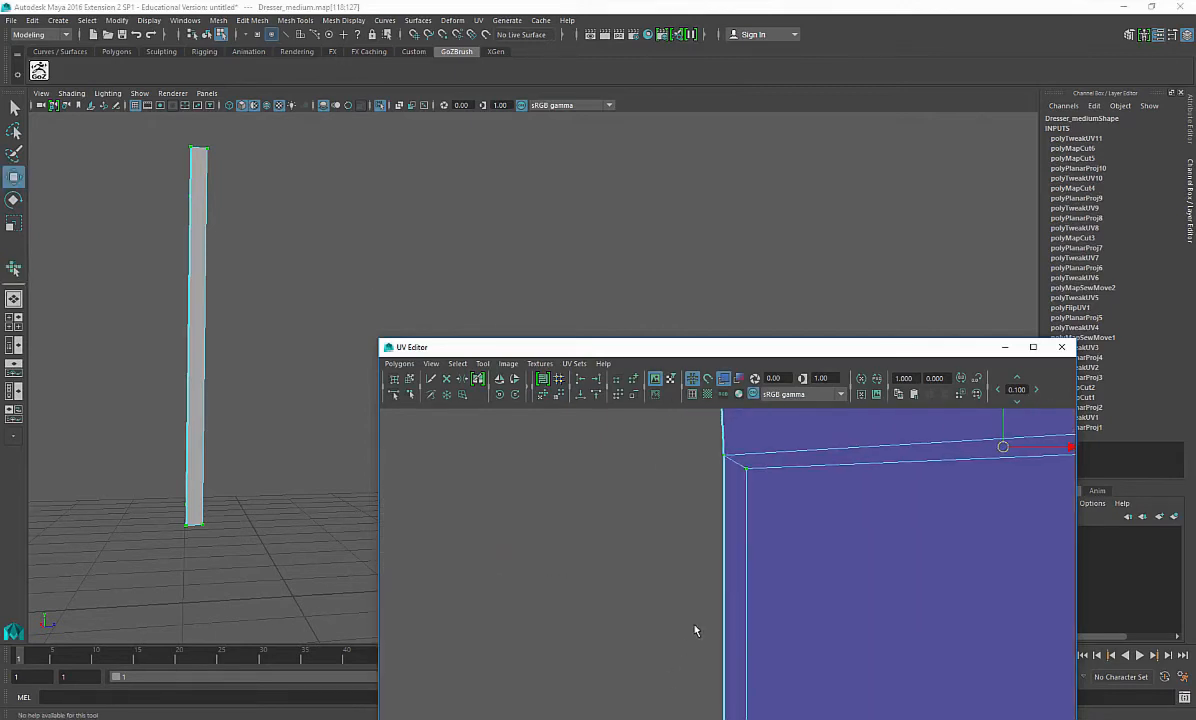
Step: Select edges along the side panel shell's thin border at its corner and cut their UVs
{"action": "right_click_drag", "start_coordinate": [766, 483], "coordinate": [771, 438]}
{"action": "left_click", "coordinate": [736, 463]}
{"action": "middle_click_drag", "start_coordinate": [862, 568], "coordinate": [727, 595], "text": "alt"}
{"action": "right_click_drag", "start_coordinate": [494, 551], "coordinate": [427, 560], "text": "shift"}
{"action": "middle_click_drag", "start_coordinate": [1030, 511], "coordinate": [782, 526], "text": "alt"}
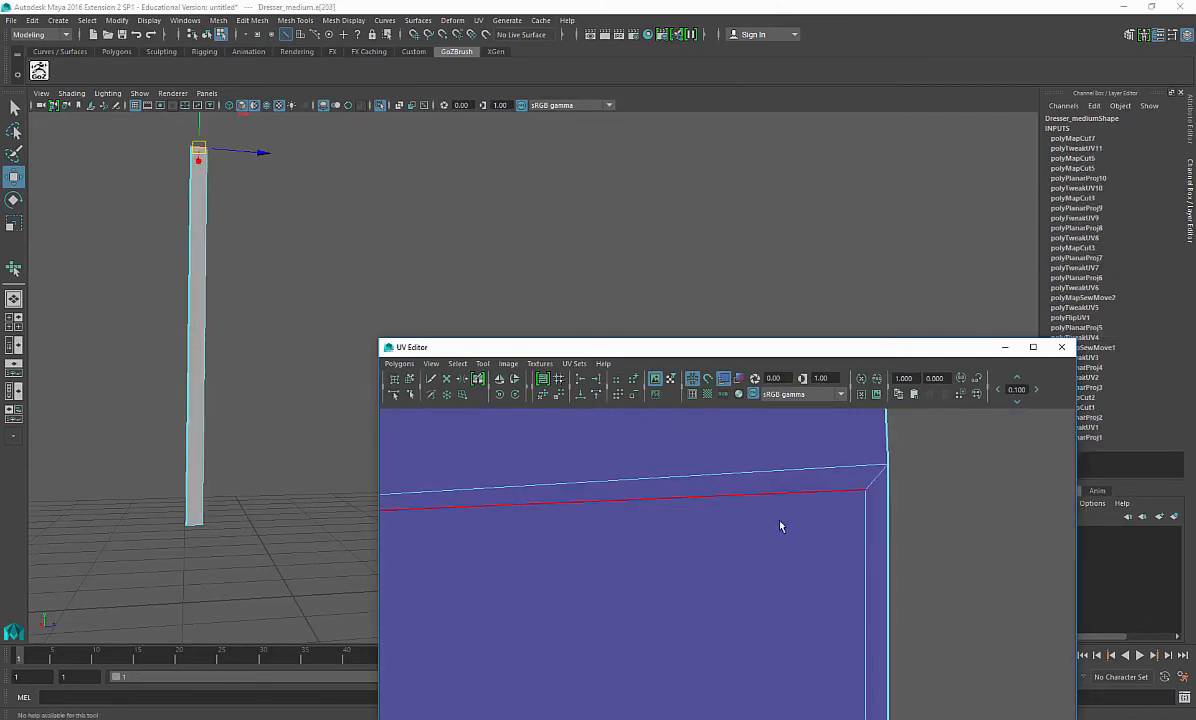
{"action": "left_click", "coordinate": [875, 480]}
{"action": "key", "text": "g"}
{"action": "middle_click_drag", "start_coordinate": [904, 614], "coordinate": [884, 472], "text": "alt"}
{"action": "scroll", "coordinate": [880, 482], "scroll_direction": "down", "scroll_amount": 5}
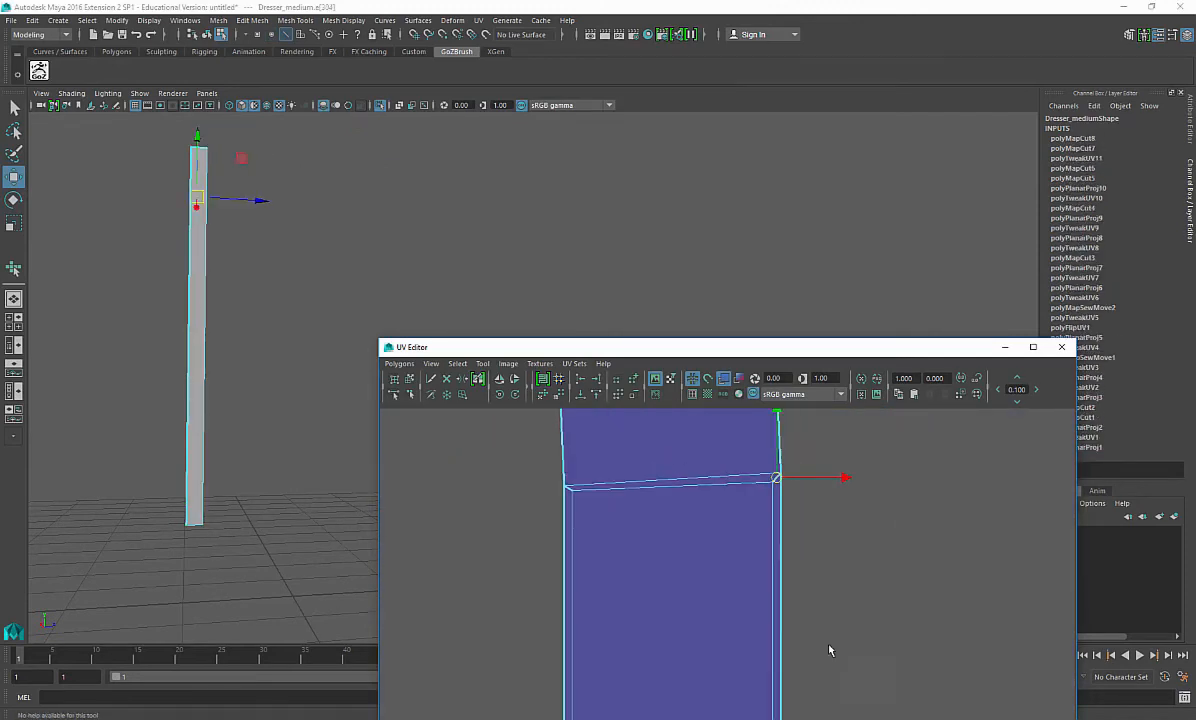
Step: Cut the UVs along the remaining border edges at the shell's bottom corners
{"action": "middle_click_drag", "start_coordinate": [830, 650], "coordinate": [850, 560], "text": "alt"}
{"action": "scroll", "coordinate": [838, 612], "scroll_direction": "up", "scroll_amount": 8}
{"action": "middle_click_drag", "start_coordinate": [885, 675], "coordinate": [807, 499], "text": "alt"}
{"action": "scroll", "coordinate": [809, 498], "scroll_direction": "down", "scroll_amount": 4}
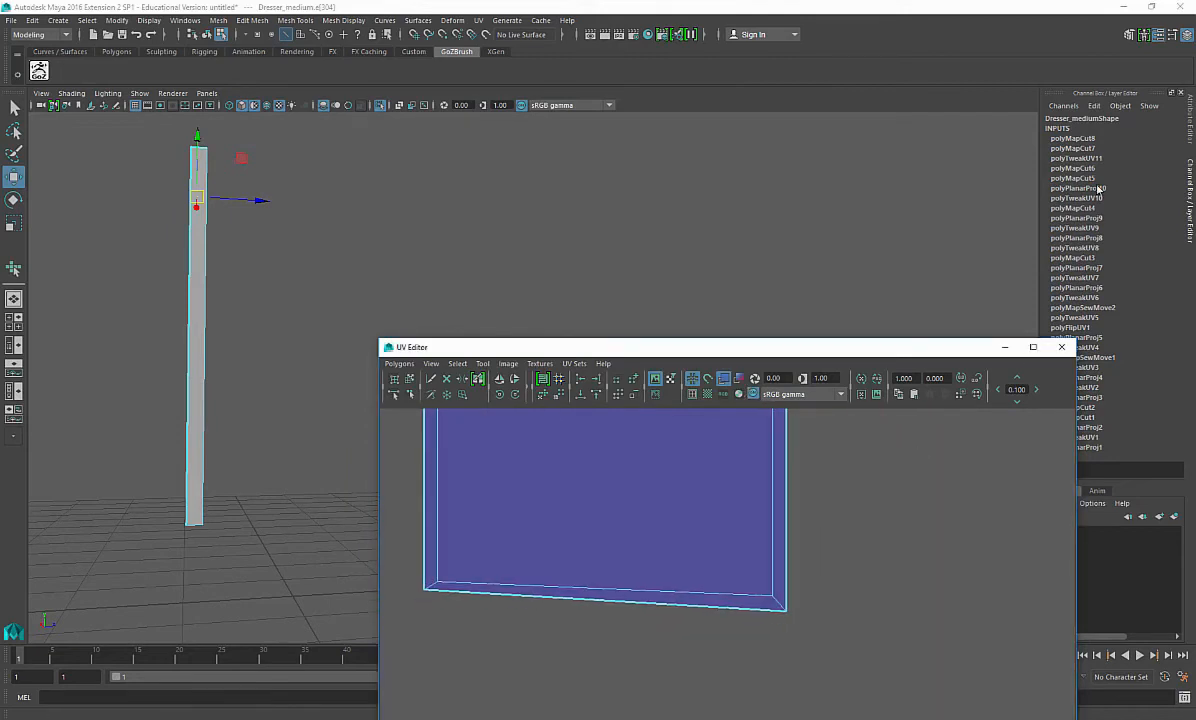
{"action": "left_click", "coordinate": [781, 607]}
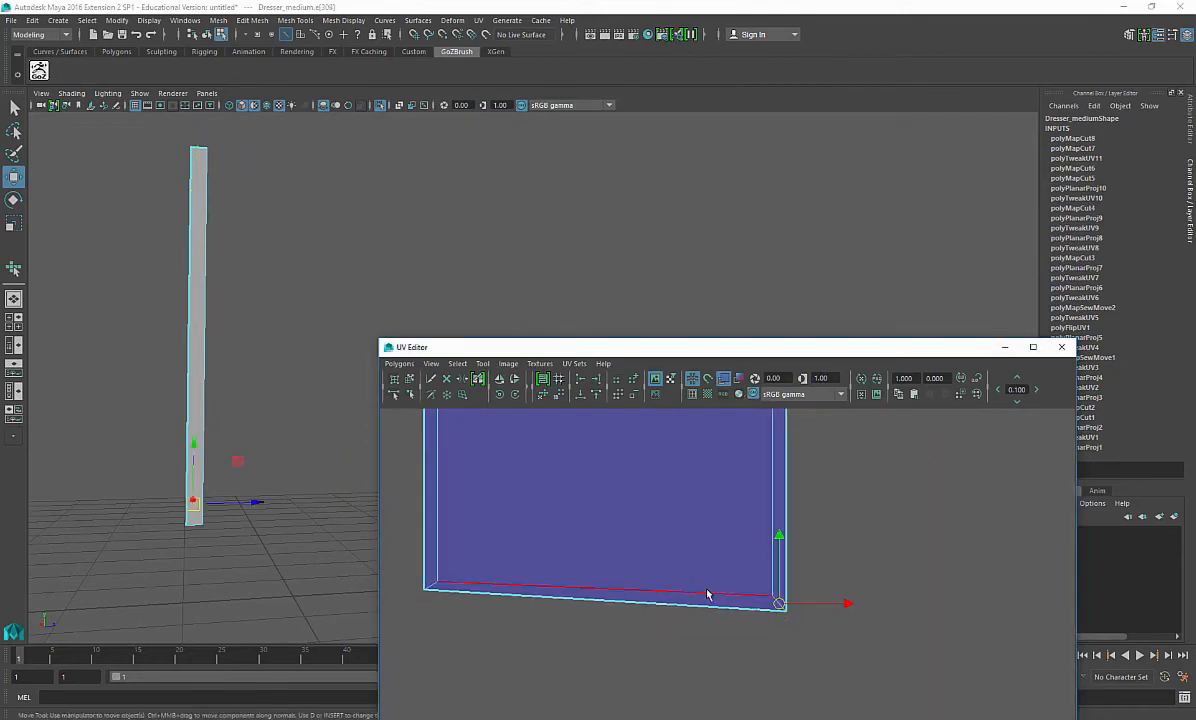
{"action": "key", "text": "g"}
{"action": "left_click", "coordinate": [433, 586]}
{"action": "key", "text": "g"}
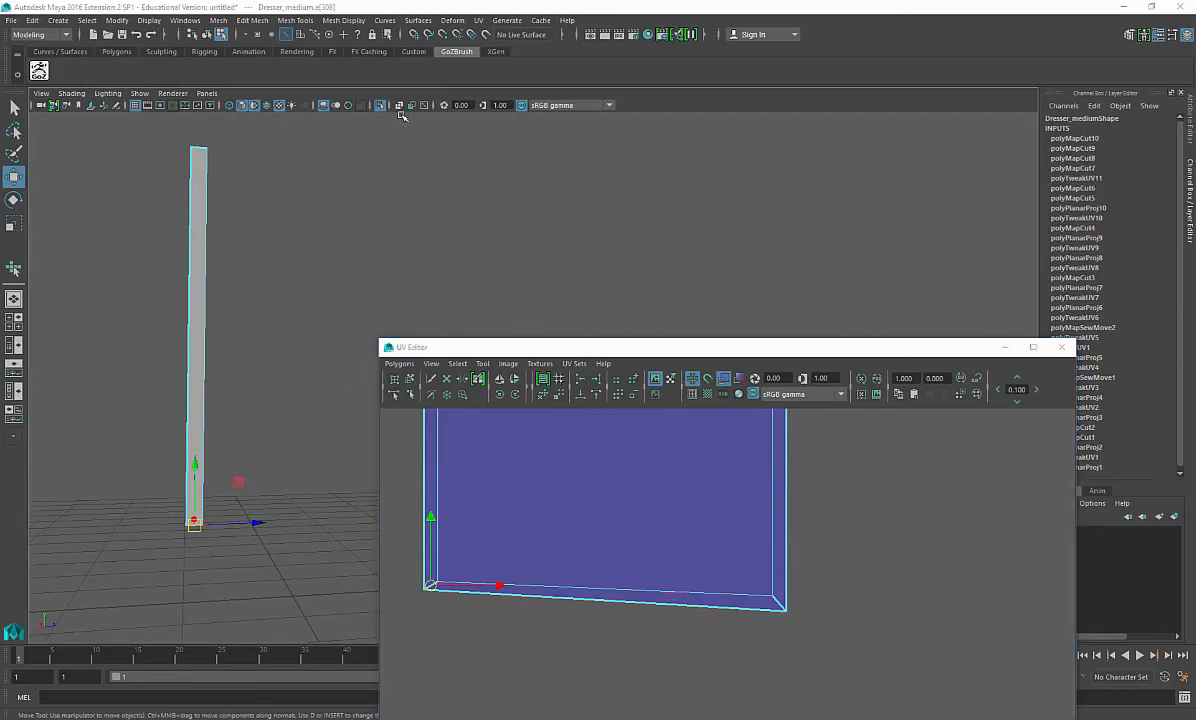
Step: Delete all construction history in the scene
{"action": "key", "text": "space"}
{"action": "key", "text": "space"}
{"action": "left_click", "coordinate": [204, 238]}
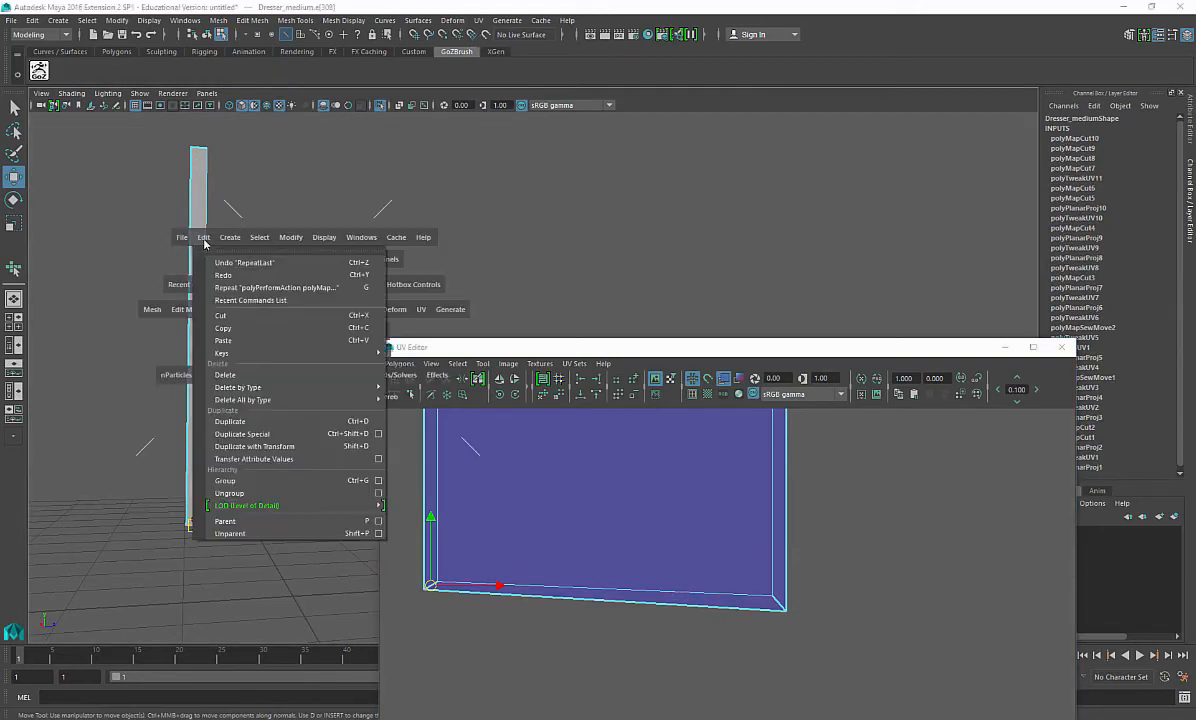
{"action": "mouse_move", "coordinate": [300, 399]}
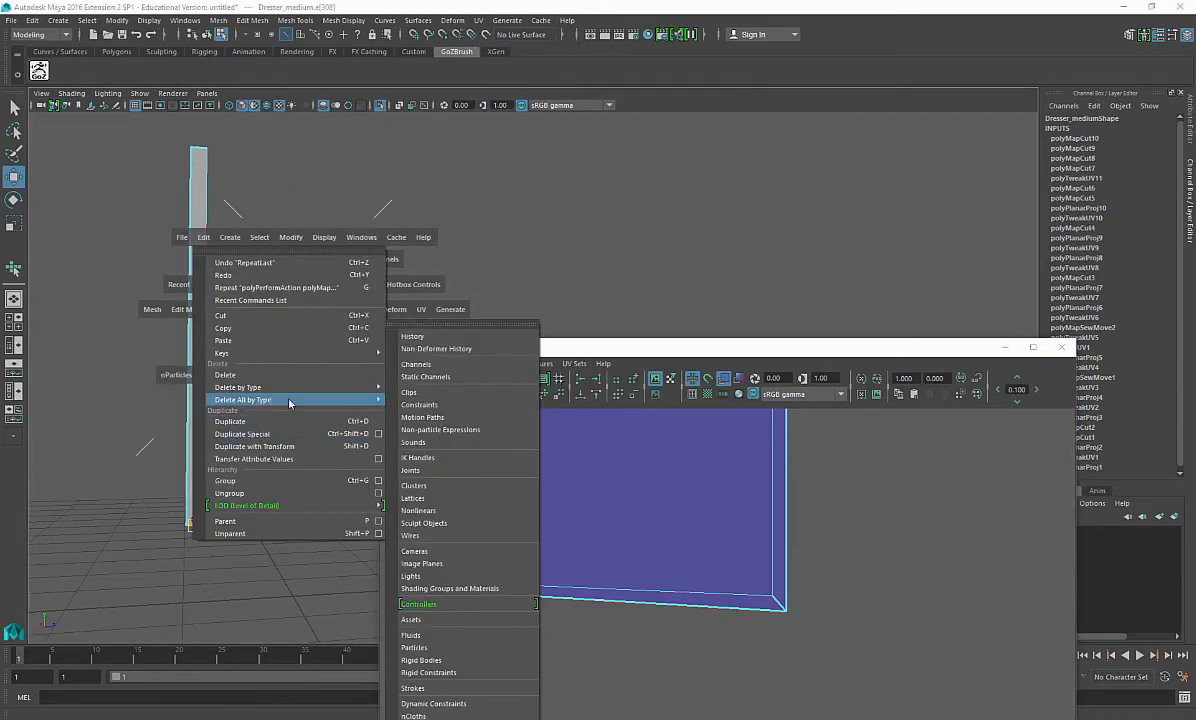
{"action": "left_click", "coordinate": [433, 337]}
Step: Unfold and relax the side panel's shell with the Smooth UV tool so its border strips lie flat
{"action": "right_click_drag", "start_coordinate": [695, 546], "coordinate": [762, 544]}
{"action": "left_click_drag", "start_coordinate": [762, 586], "coordinate": [798, 624]}
{"action": "right_click_drag", "start_coordinate": [798, 622], "coordinate": [841, 587], "text": "ctrl"}
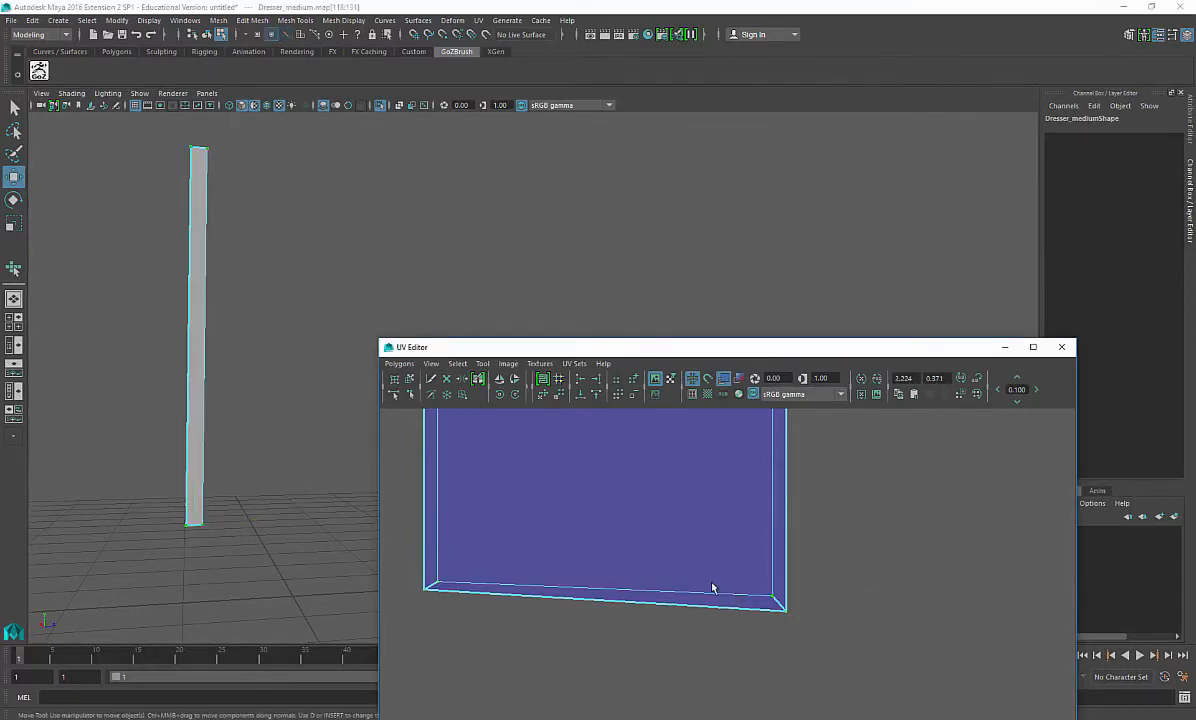
{"action": "right_click_drag", "start_coordinate": [712, 584], "coordinate": [710, 617], "text": "shift"}
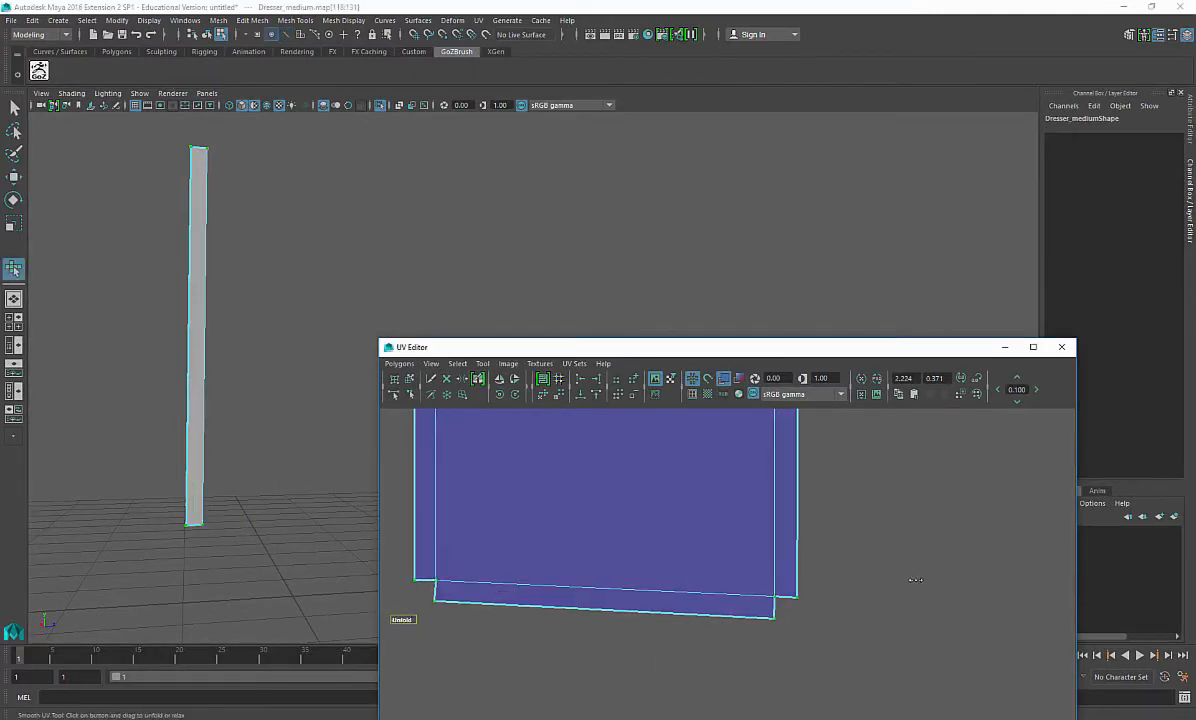
{"action": "scroll", "coordinate": [665, 575], "scroll_direction": "down", "scroll_amount": 5}
{"action": "left_click_drag", "start_coordinate": [638, 592], "coordinate": [838, 568]}
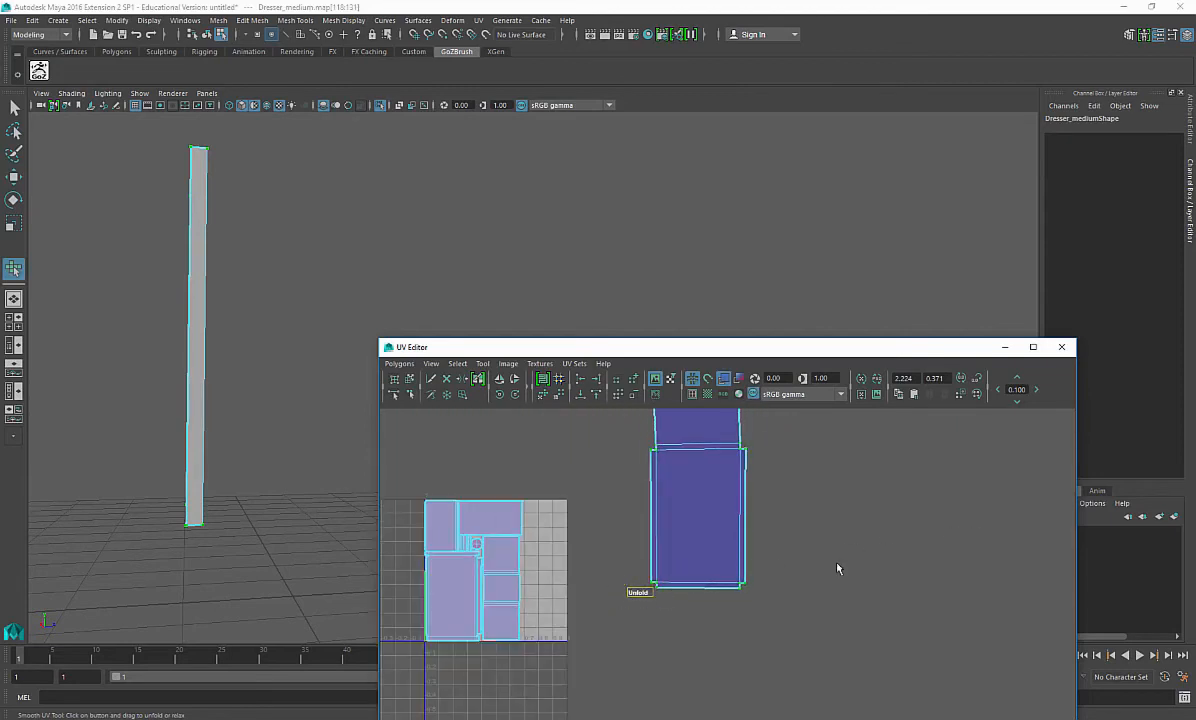
{"action": "left_click_drag", "start_coordinate": [648, 594], "coordinate": [828, 570]}
{"action": "right_click_drag", "start_coordinate": [828, 565], "coordinate": [831, 499], "text": "shift"}
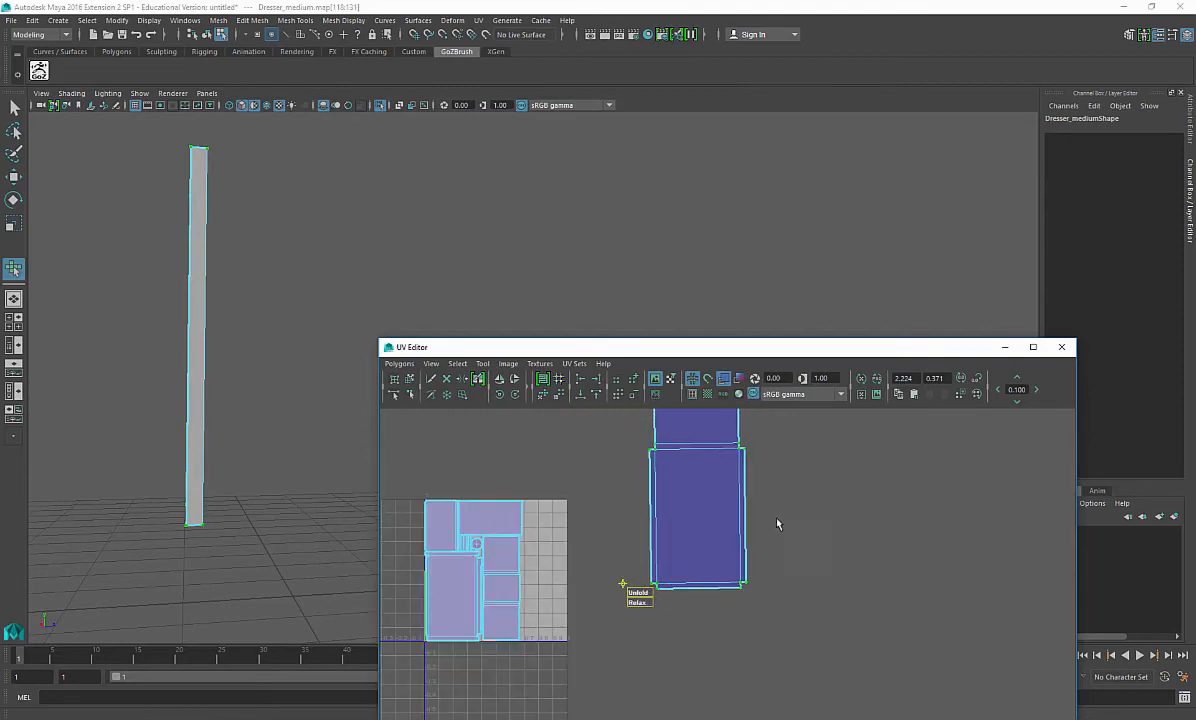
{"action": "middle_click_drag", "start_coordinate": [675, 567], "coordinate": [657, 620], "text": "alt"}
{"action": "middle_click_drag", "start_coordinate": [757, 575], "coordinate": [756, 592], "text": "alt"}
{"action": "key", "text": "e"}
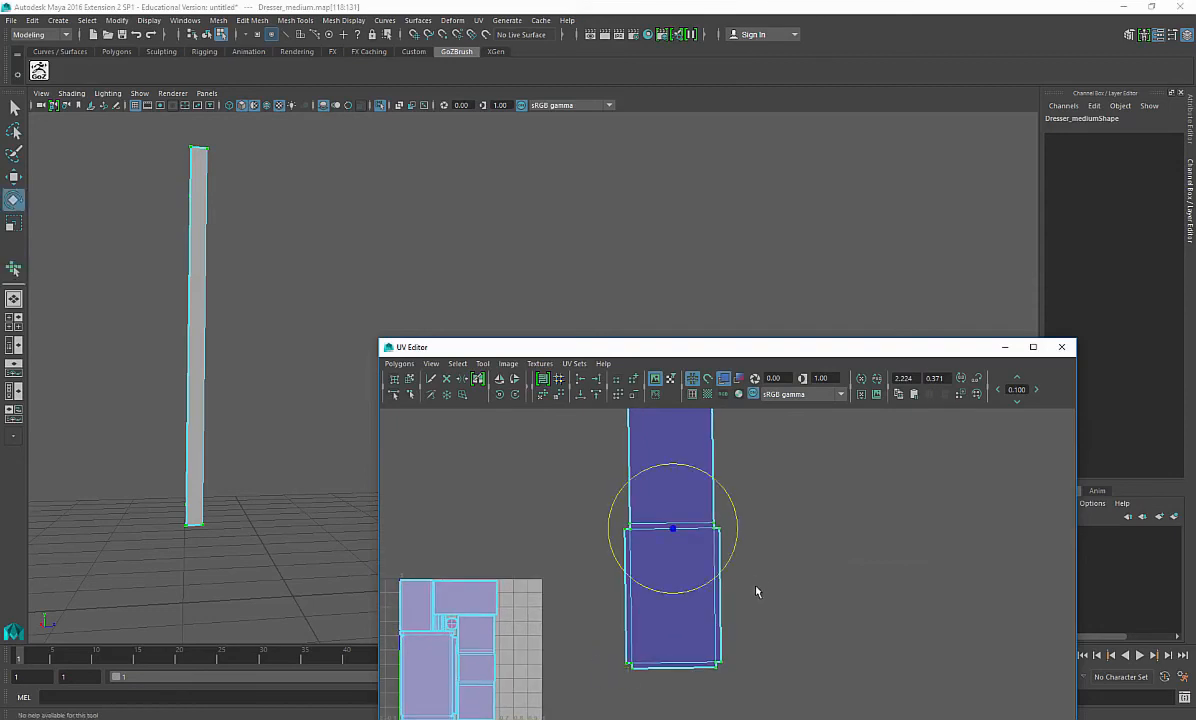
{"action": "left_click_drag", "start_coordinate": [737, 523], "coordinate": [740, 519]}
Step: Leave isolation to show the whole dresser and cut the next panel's UVs along a horizontal seam edge
{"action": "middle_click_drag", "start_coordinate": [160, 262], "coordinate": [166, 395], "text": "alt"}
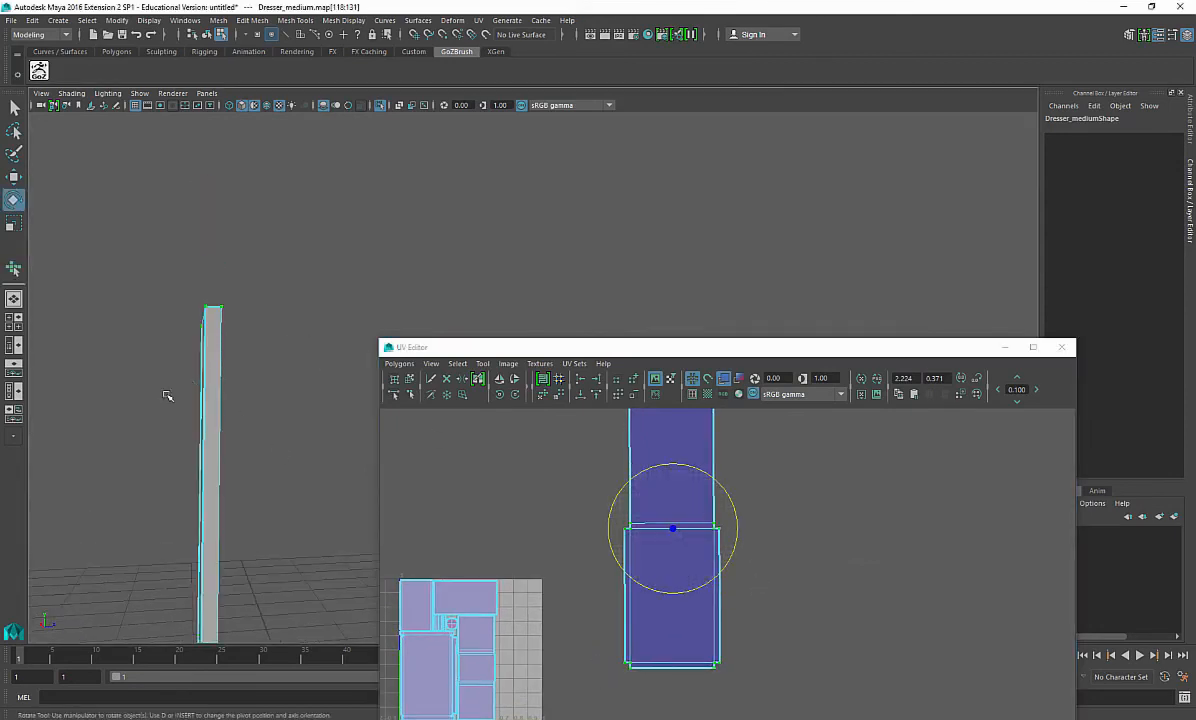
{"action": "left_click_drag", "start_coordinate": [166, 395], "coordinate": [232, 428], "text": "alt"}
{"action": "right_click_drag", "start_coordinate": [231, 391], "coordinate": [302, 276]}
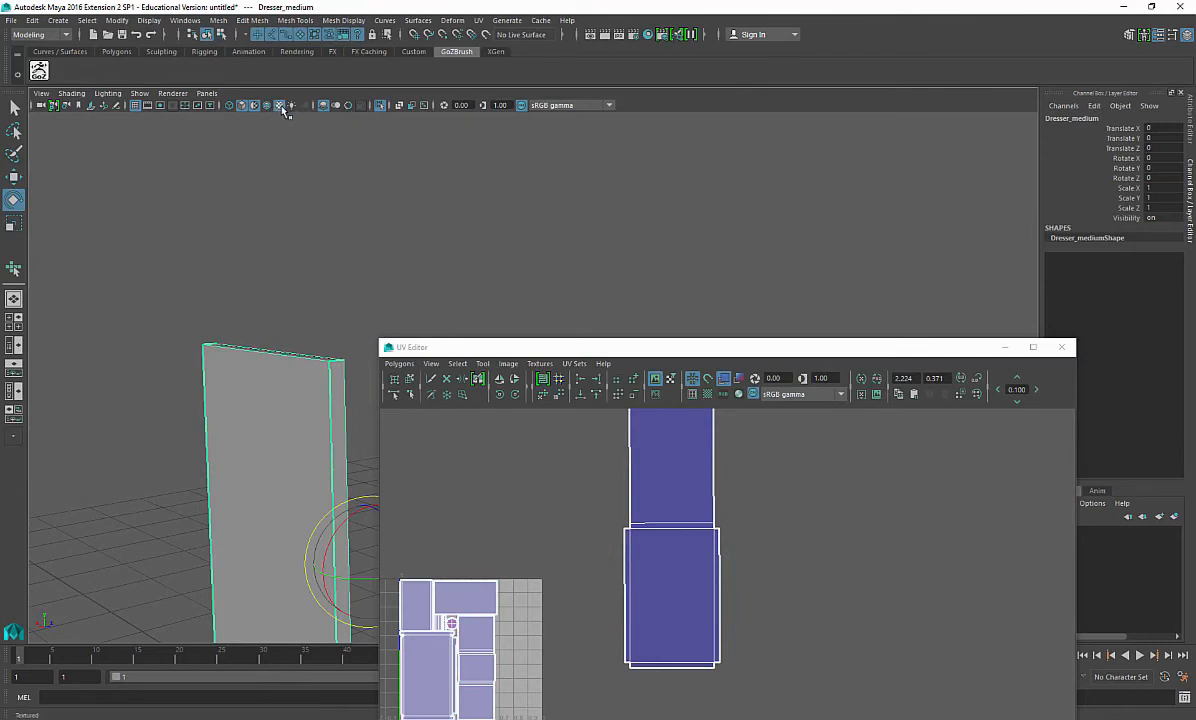
{"action": "left_click", "coordinate": [379, 105]}
{"action": "left_click_drag", "start_coordinate": [347, 192], "coordinate": [285, 320], "text": "alt"}
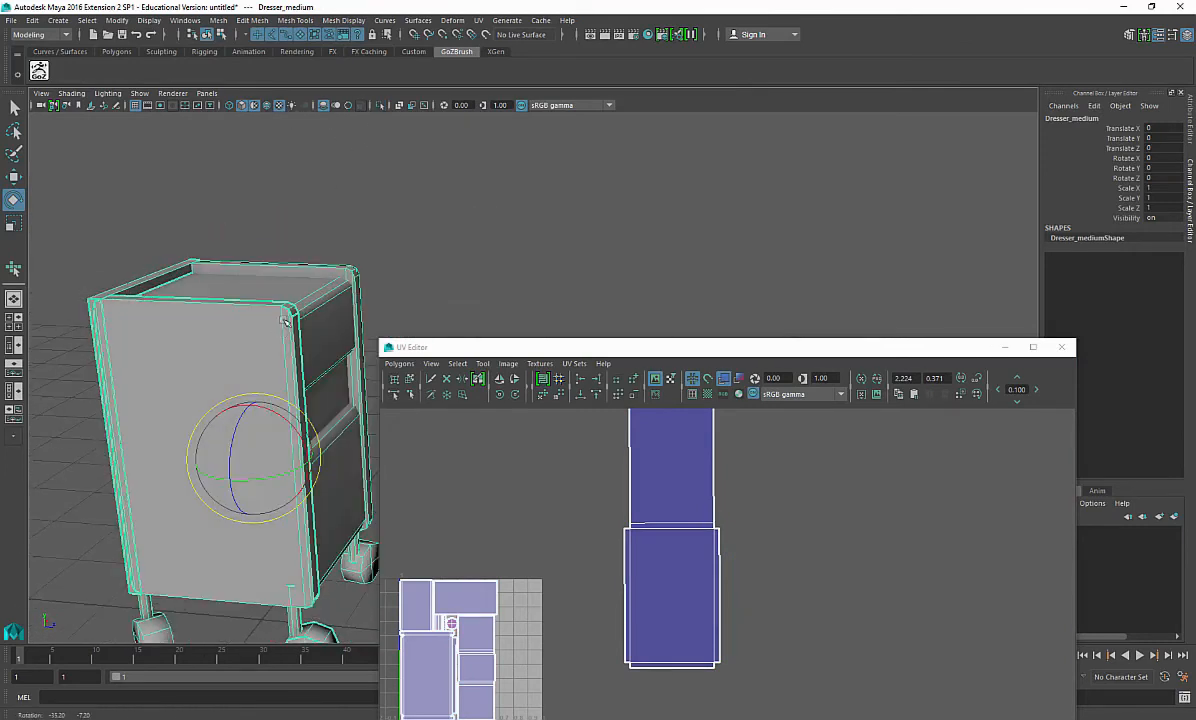
{"action": "key", "text": "q"}
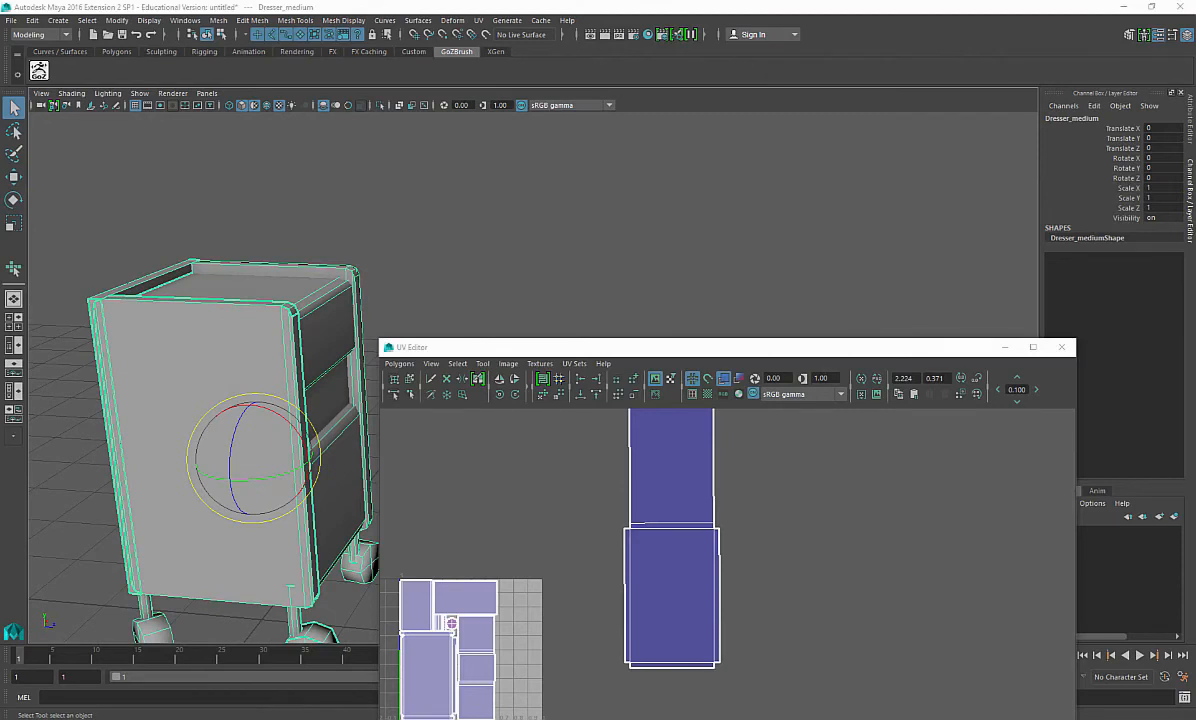
{"action": "key", "text": "e"}
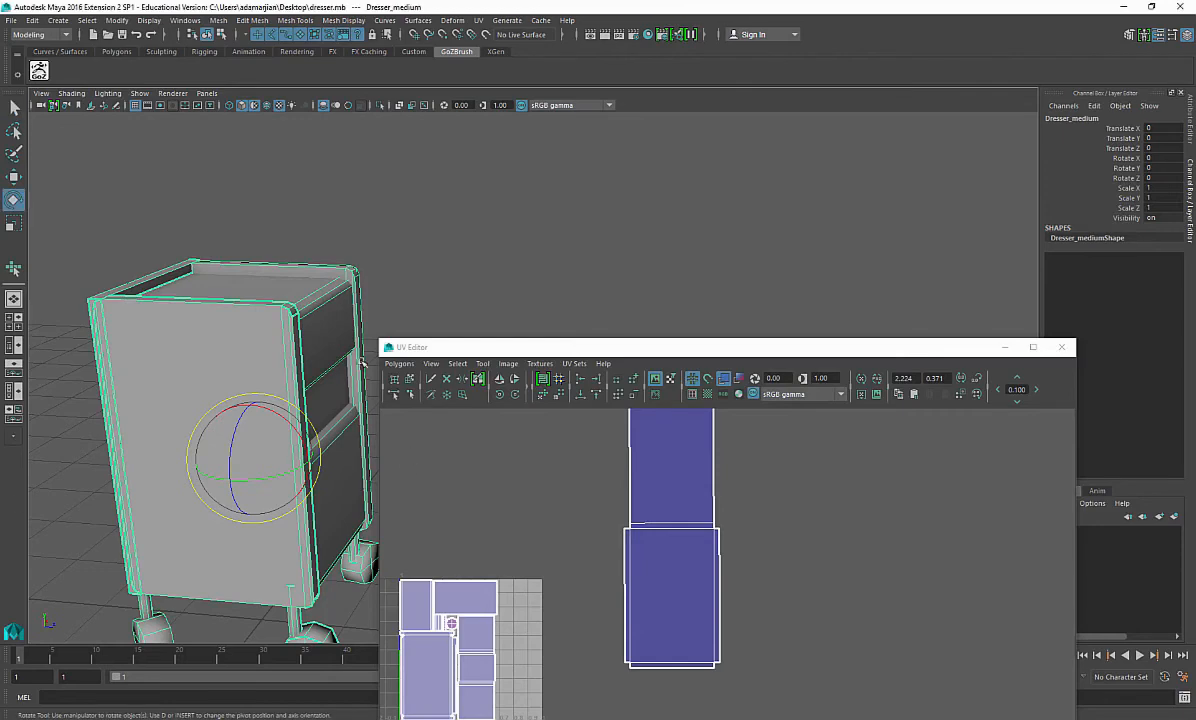
{"action": "left_click_drag", "start_coordinate": [338, 338], "coordinate": [285, 656], "text": "alt"}
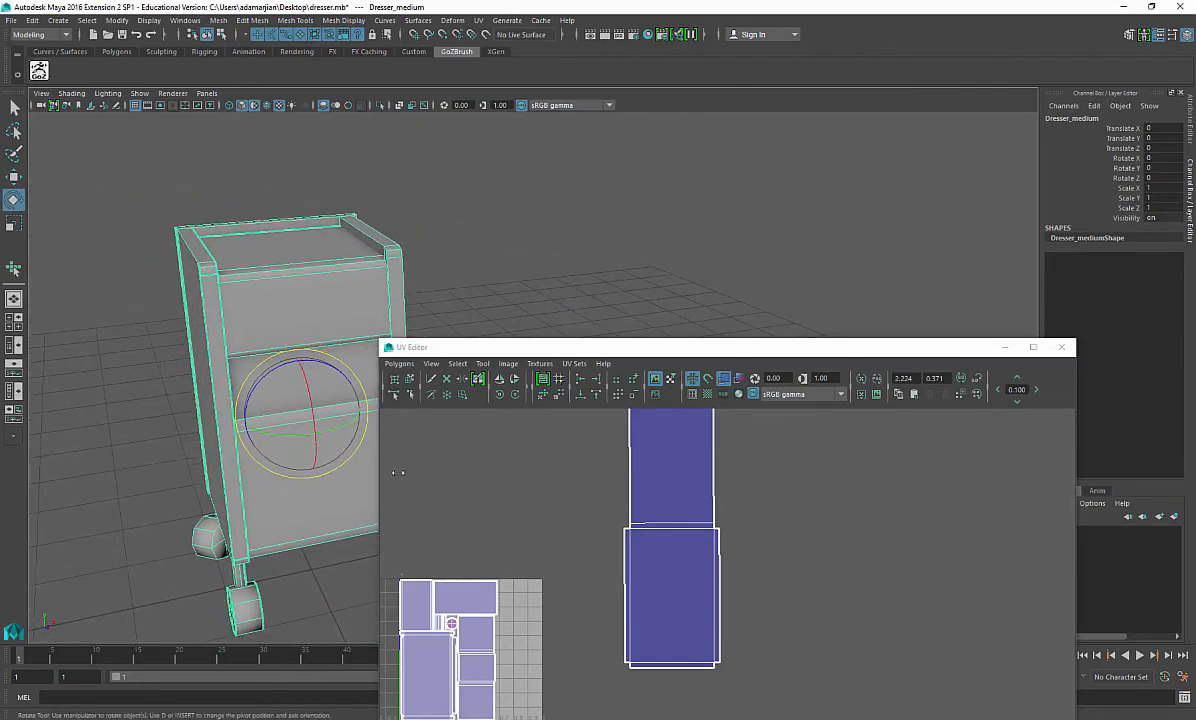
{"action": "middle_click_drag", "start_coordinate": [709, 540], "coordinate": [659, 626], "text": "alt"}
{"action": "scroll", "coordinate": [727, 528], "scroll_direction": "up", "scroll_amount": 3}
{"action": "right_click_drag", "start_coordinate": [649, 566], "coordinate": [650, 535]}
{"action": "left_click", "coordinate": [650, 553]}
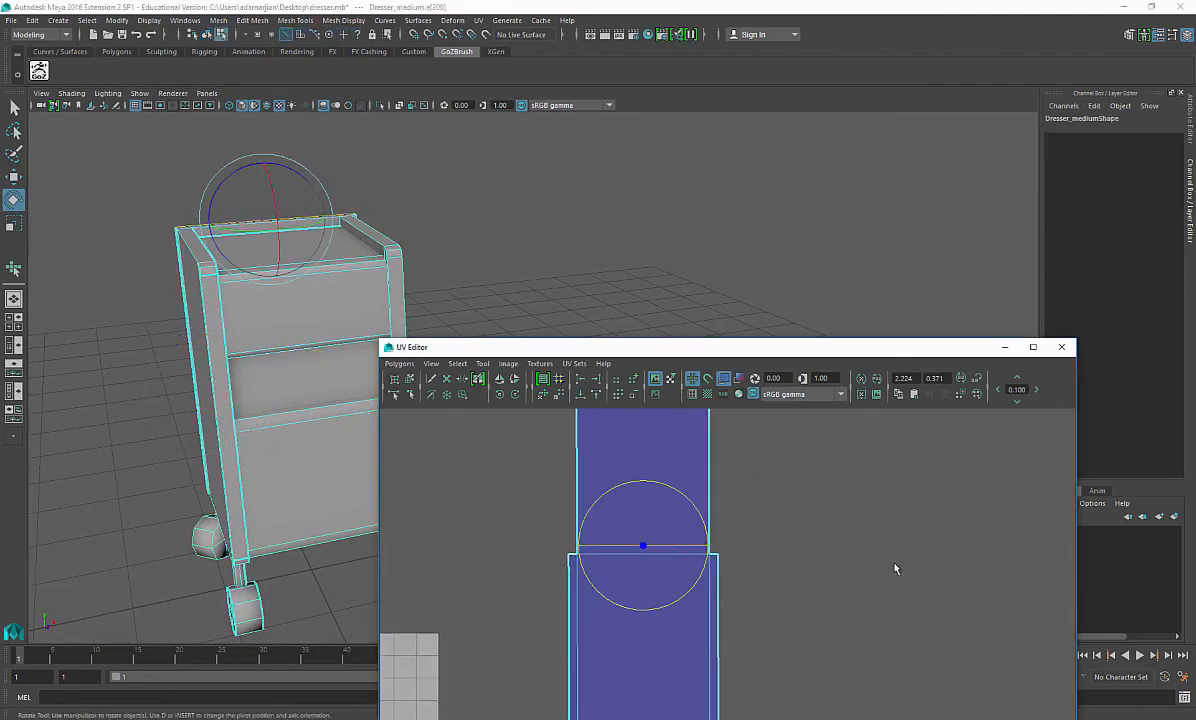
{"action": "right_click_drag", "start_coordinate": [873, 554], "coordinate": [810, 555], "text": "shift"}
{"action": "middle_click_drag", "start_coordinate": [713, 481], "coordinate": [745, 606], "text": "alt"}
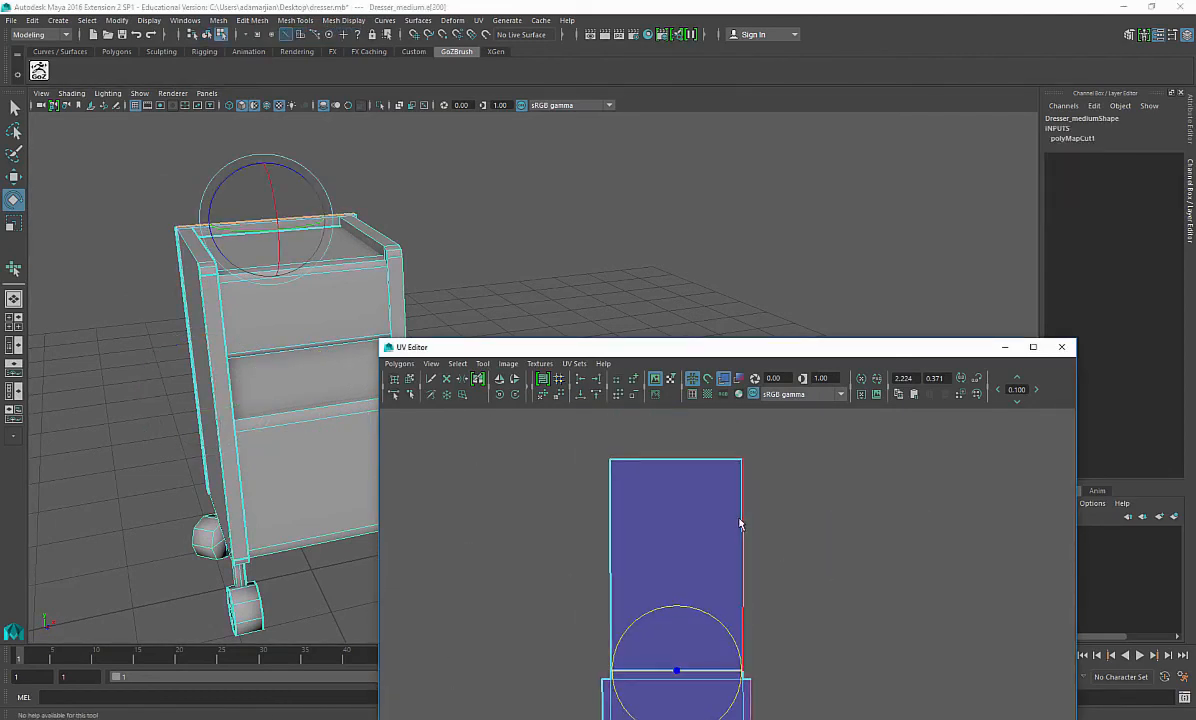
Step: Select the separated panel shell and rotate it in steps until it stands upright
{"action": "right_click_drag", "start_coordinate": [741, 521], "coordinate": [727, 461]}
{"action": "left_click", "coordinate": [721, 460]}
{"action": "left_click_drag", "start_coordinate": [190, 342], "coordinate": [246, 345], "text": "alt"}
{"action": "middle_click_drag", "start_coordinate": [246, 345], "coordinate": [197, 459], "text": "alt"}
{"action": "right_click_drag", "start_coordinate": [683, 455], "coordinate": [735, 455]}
{"action": "left_click_drag", "start_coordinate": [718, 427], "coordinate": [778, 493]}
{"action": "right_click_drag", "start_coordinate": [755, 474], "coordinate": [809, 452], "text": "ctrl"}
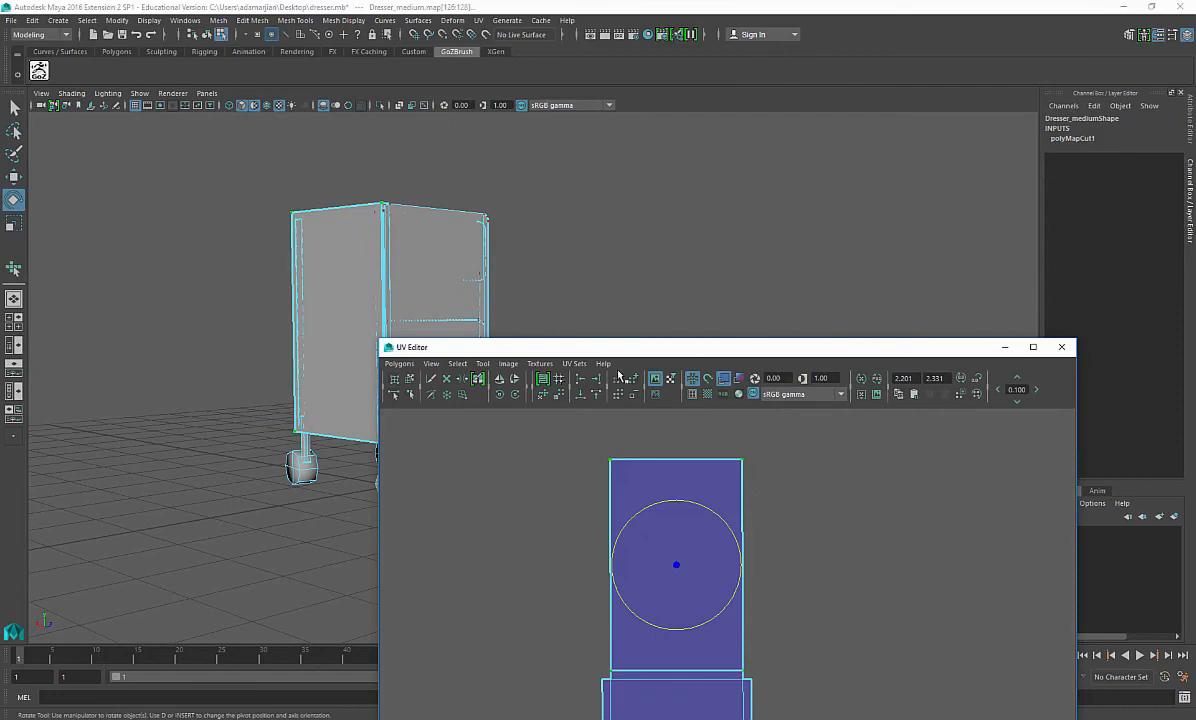
{"action": "left_click", "coordinate": [515, 394]}
{"action": "left_click", "coordinate": [515, 394]}
{"action": "left_click", "coordinate": [515, 394]}
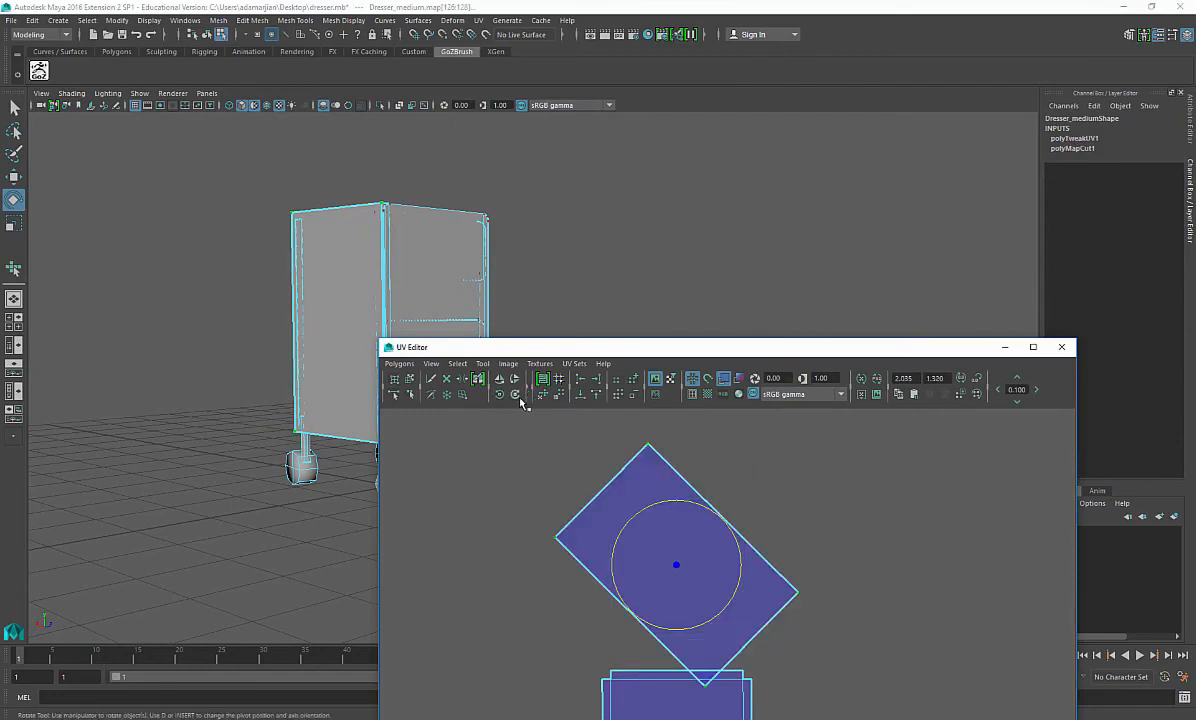
{"action": "left_click", "coordinate": [515, 394]}
{"action": "right_click_drag", "start_coordinate": [688, 452], "coordinate": [686, 430]}
{"action": "middle_click_drag", "start_coordinate": [717, 596], "coordinate": [678, 565], "text": "alt"}
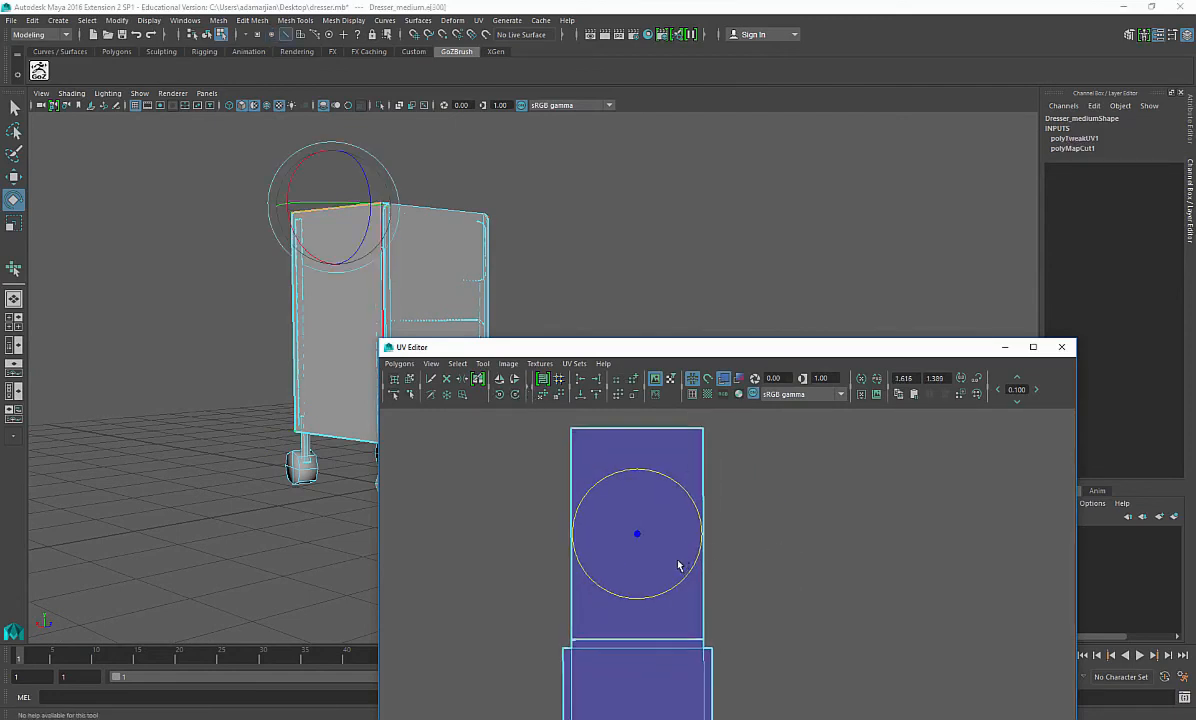
Step: Move the rotated shell beside the other panel shell
{"action": "key", "text": "w"}
{"action": "right_click_drag", "start_coordinate": [702, 475], "coordinate": [779, 456], "text": "ctrl"}
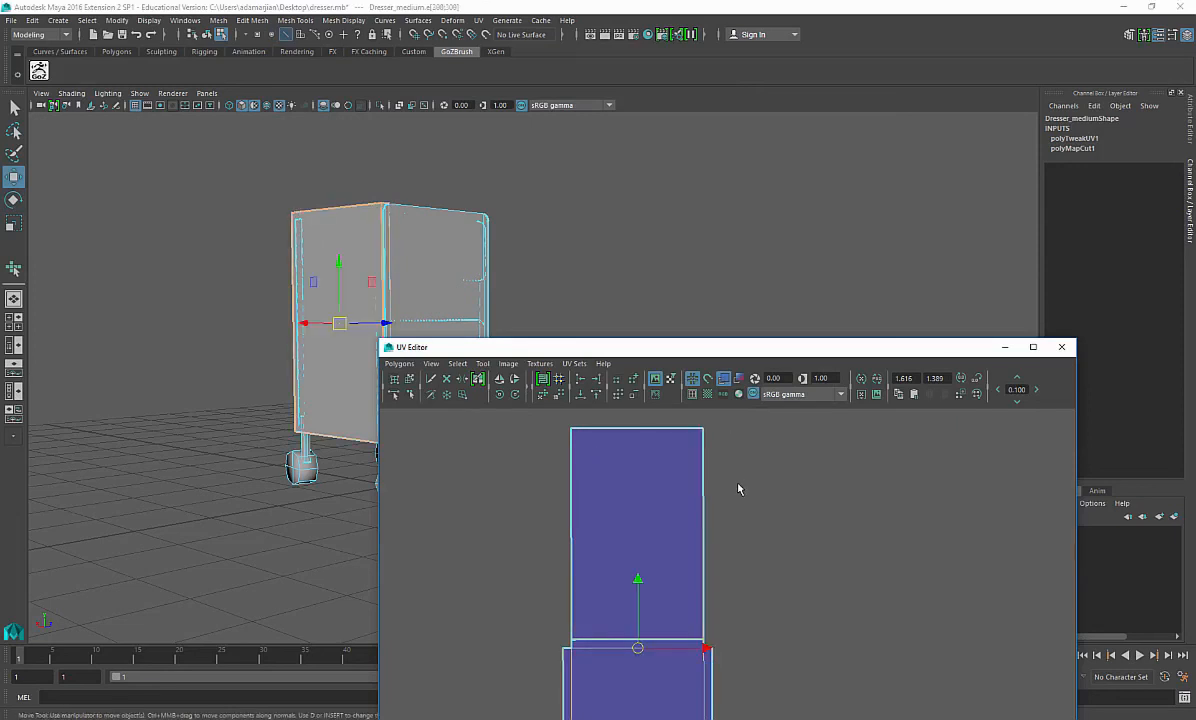
{"action": "right_click_drag", "start_coordinate": [696, 446], "coordinate": [722, 444]}
{"action": "left_click_drag", "start_coordinate": [681, 419], "coordinate": [744, 461]}
{"action": "right_click_drag", "start_coordinate": [715, 473], "coordinate": [765, 445], "text": "ctrl"}
{"action": "left_click_drag", "start_coordinate": [641, 541], "coordinate": [786, 719]}
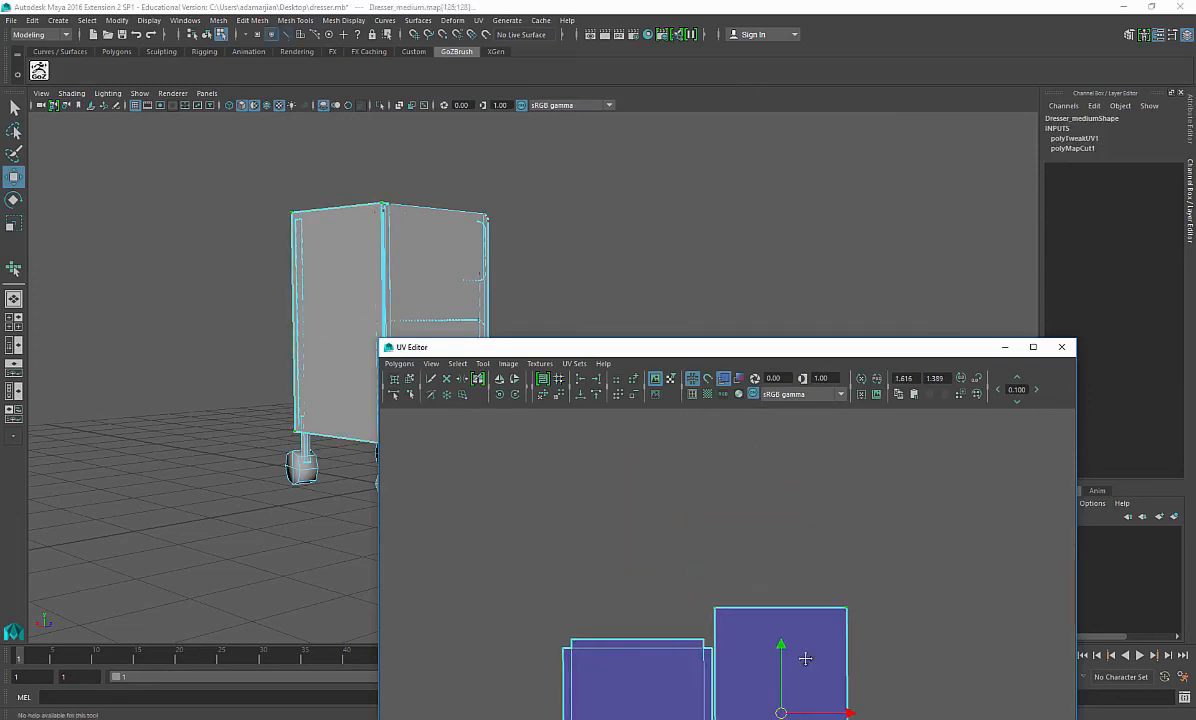
{"action": "middle_click_drag", "start_coordinate": [800, 652], "coordinate": [769, 485], "text": "alt"}
{"action": "left_click_drag", "start_coordinate": [746, 552], "coordinate": [734, 603]}
Step: Scale the shell down and move it into the UV layout area beside the existing shells
{"action": "key", "text": "r"}
{"action": "middle_click_drag", "start_coordinate": [560, 608], "coordinate": [754, 496], "text": "alt"}
{"action": "right_click_drag", "start_coordinate": [754, 496], "coordinate": [733, 450], "text": "alt"}
{"action": "middle_click_drag", "start_coordinate": [733, 450], "coordinate": [714, 530], "text": "alt"}
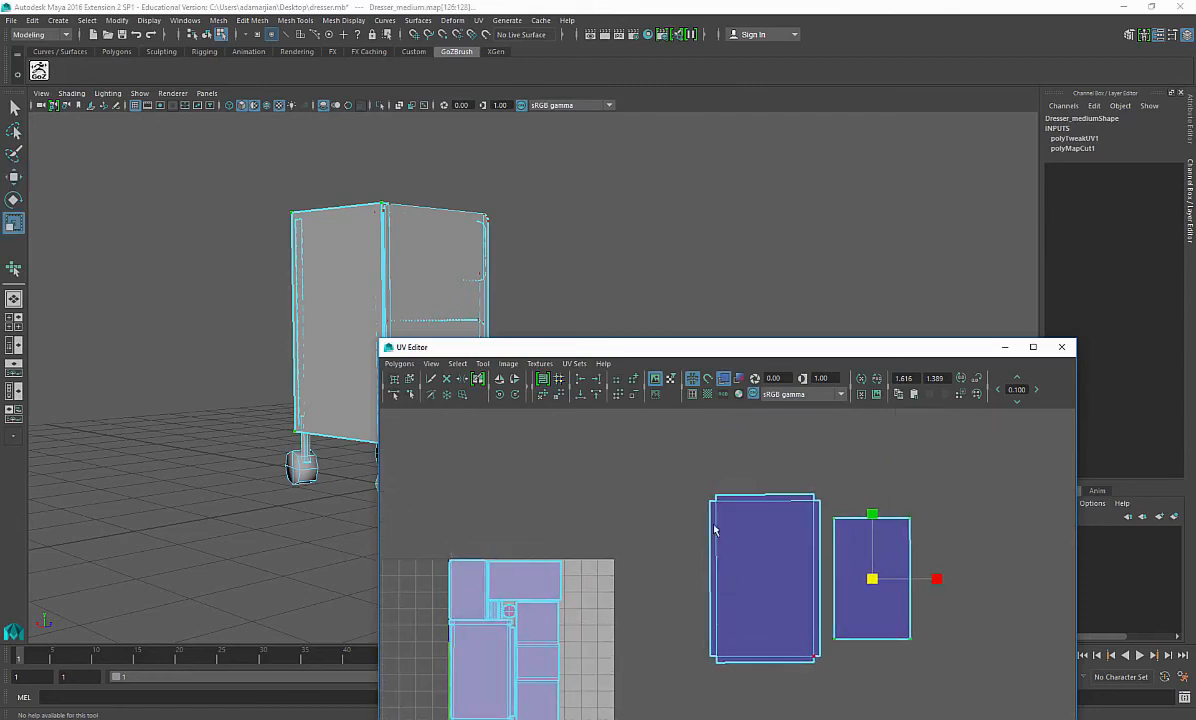
{"action": "left_click_drag", "start_coordinate": [705, 495], "coordinate": [727, 527]}
{"action": "right_click_drag", "start_coordinate": [727, 528], "coordinate": [794, 481], "text": "ctrl"}
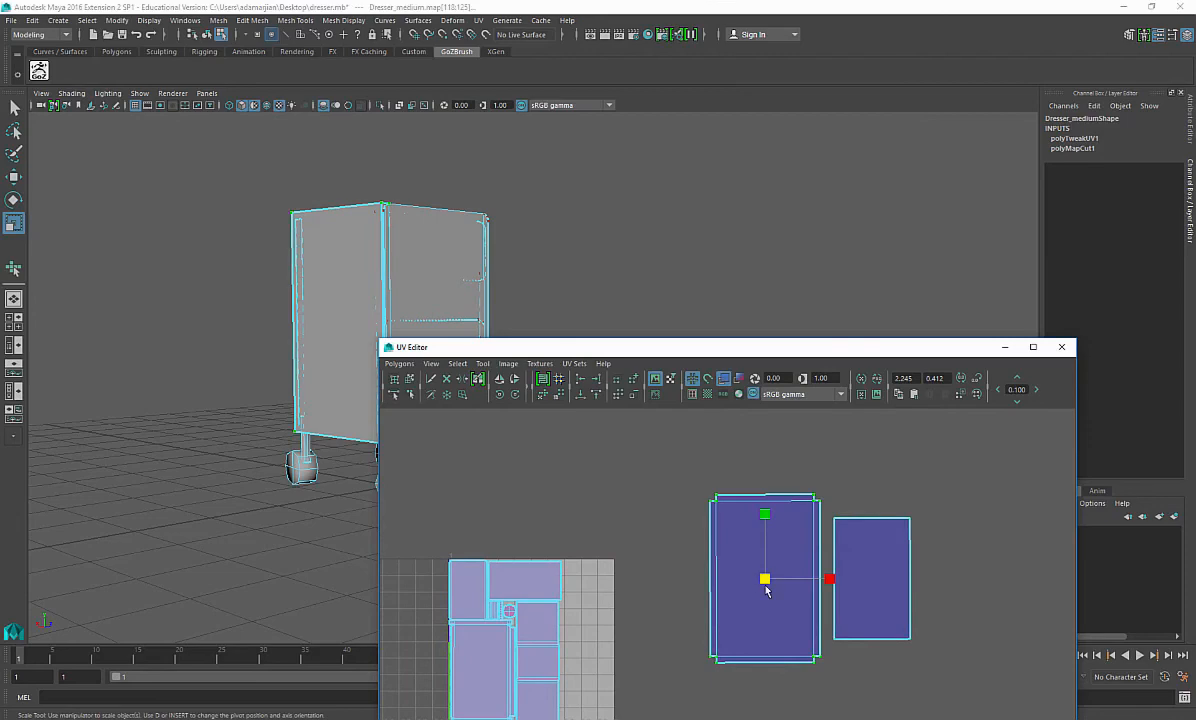
{"action": "key", "text": "w"}
{"action": "left_click_drag", "start_coordinate": [768, 590], "coordinate": [556, 636]}
Step: Fit the small shell into the empty top-right corner of the UV layout, adjusting its rotation and position
{"action": "key", "text": "r"}
{"action": "left_click_drag", "start_coordinate": [435, 240], "coordinate": [251, 270], "text": "alt"}
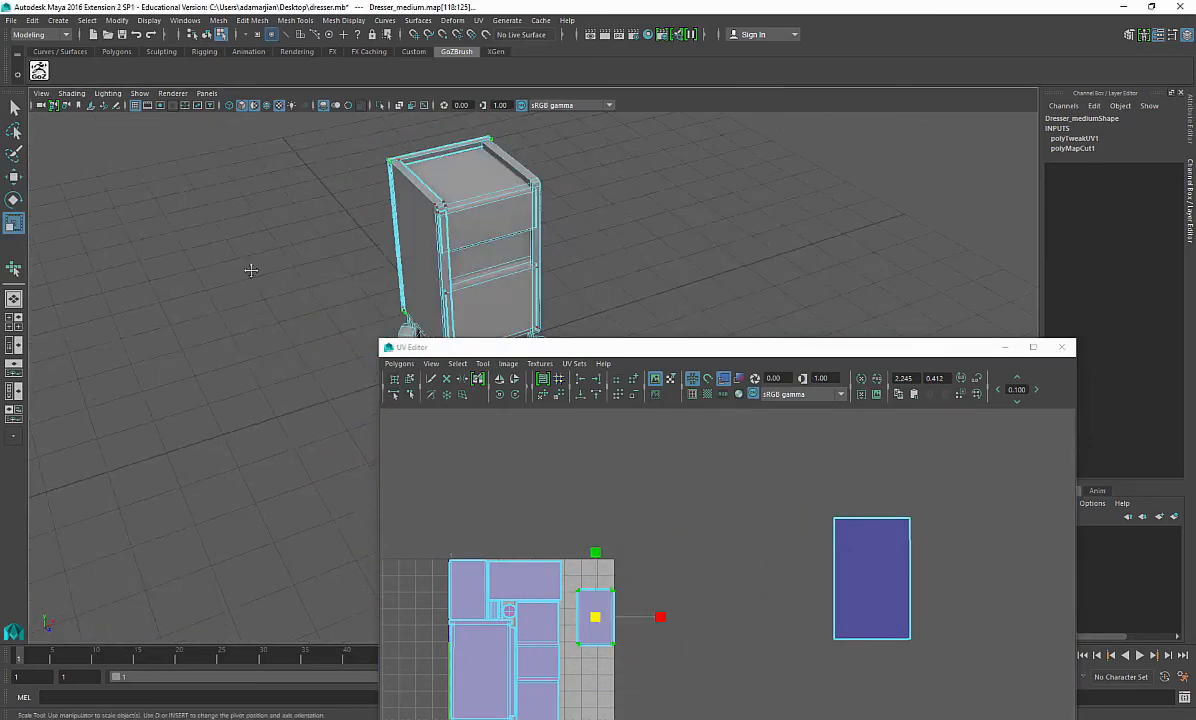
{"action": "middle_click_drag", "start_coordinate": [251, 270], "coordinate": [225, 357], "text": "alt"}
{"action": "scroll", "coordinate": [262, 343], "scroll_direction": "up", "scroll_amount": 5}
{"action": "left_click_drag", "start_coordinate": [243, 261], "coordinate": [199, 249], "text": "alt"}
{"action": "scroll", "coordinate": [608, 524], "scroll_direction": "up", "scroll_amount": 2}
{"action": "middle_click_drag", "start_coordinate": [572, 638], "coordinate": [655, 599], "text": "alt"}
{"action": "key", "text": "e"}
{"action": "left_click_drag", "start_coordinate": [654, 566], "coordinate": [631, 539]}
{"action": "key", "text": "w"}
{"action": "key", "text": "y"}
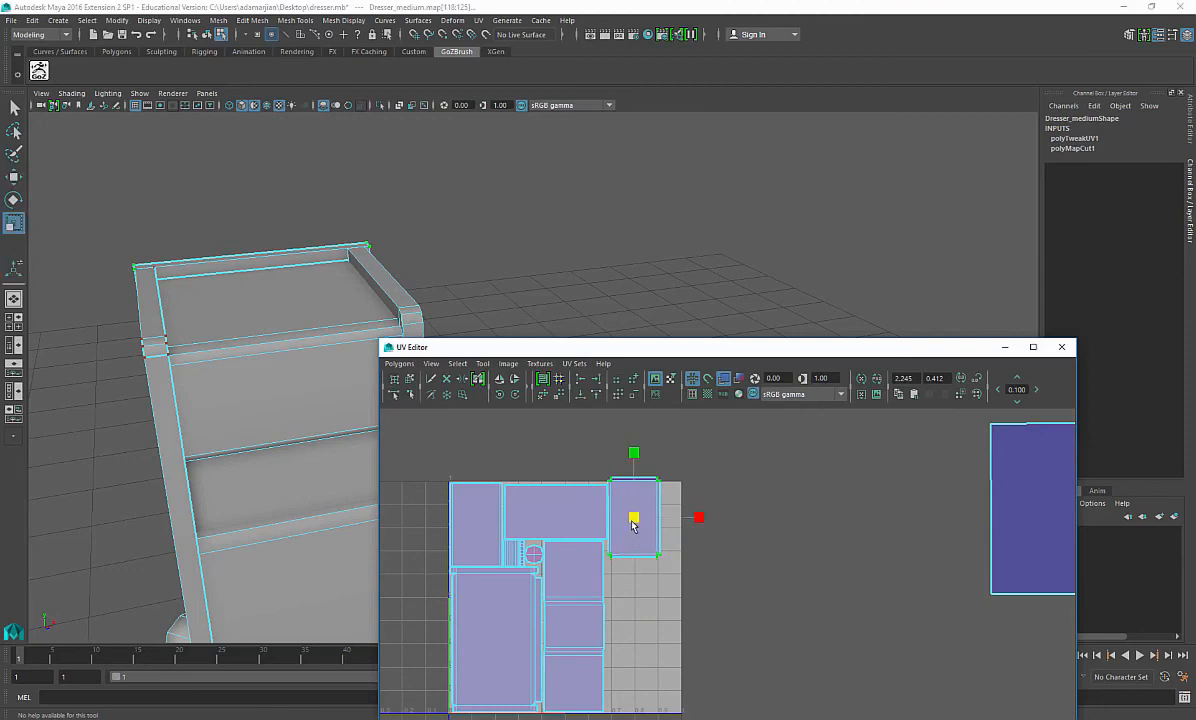
{"action": "key", "text": "f"}
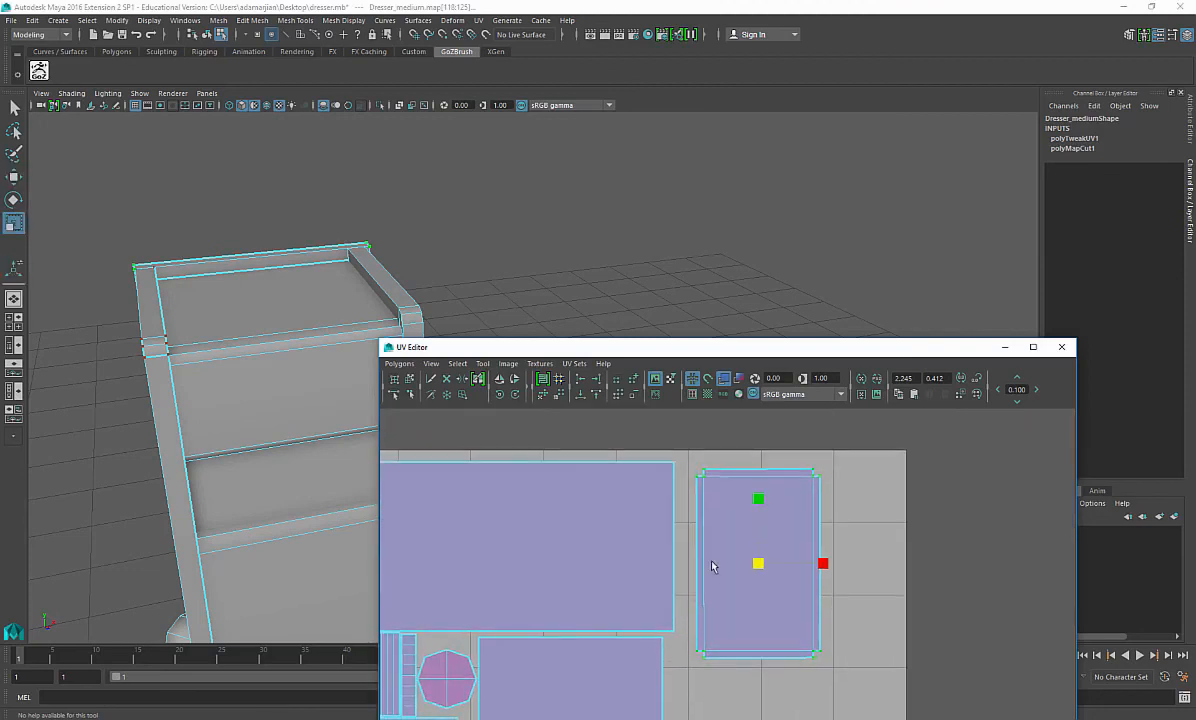
{"action": "left_click_drag", "start_coordinate": [758, 568], "coordinate": [737, 541]}
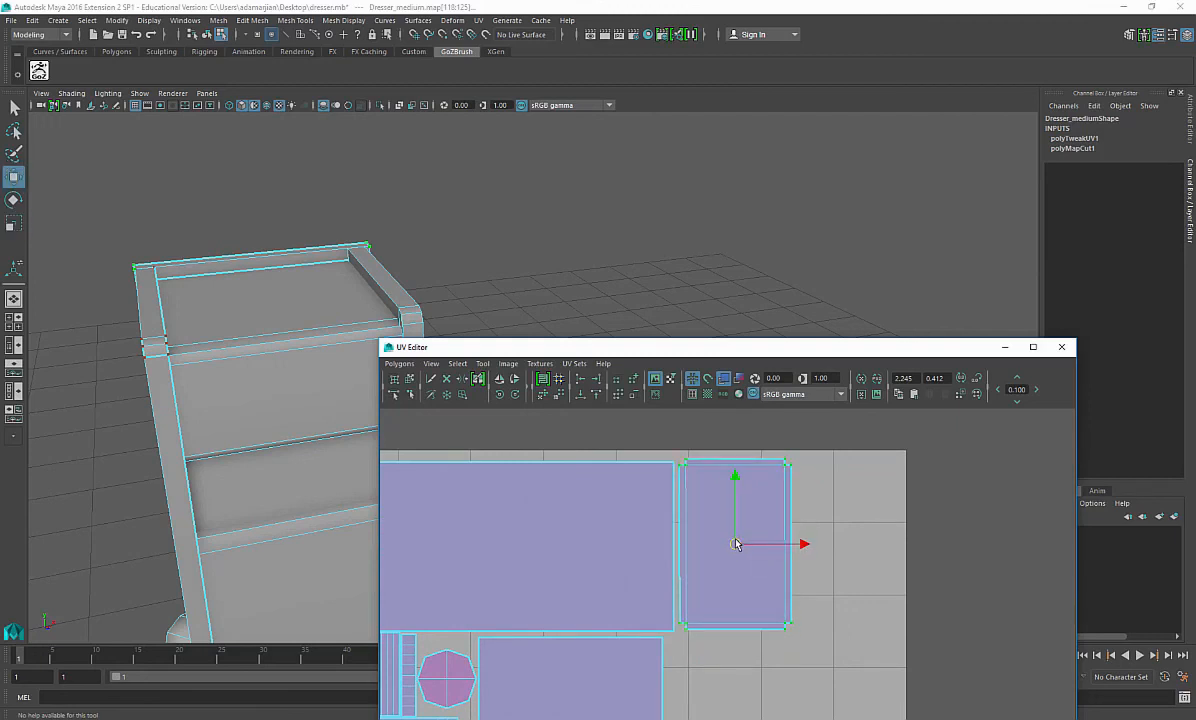
Step: Select the remaining loose panel shell, scale it down and move it over the layout
{"action": "key", "text": "a"}
{"action": "left_click", "coordinate": [944, 540]}
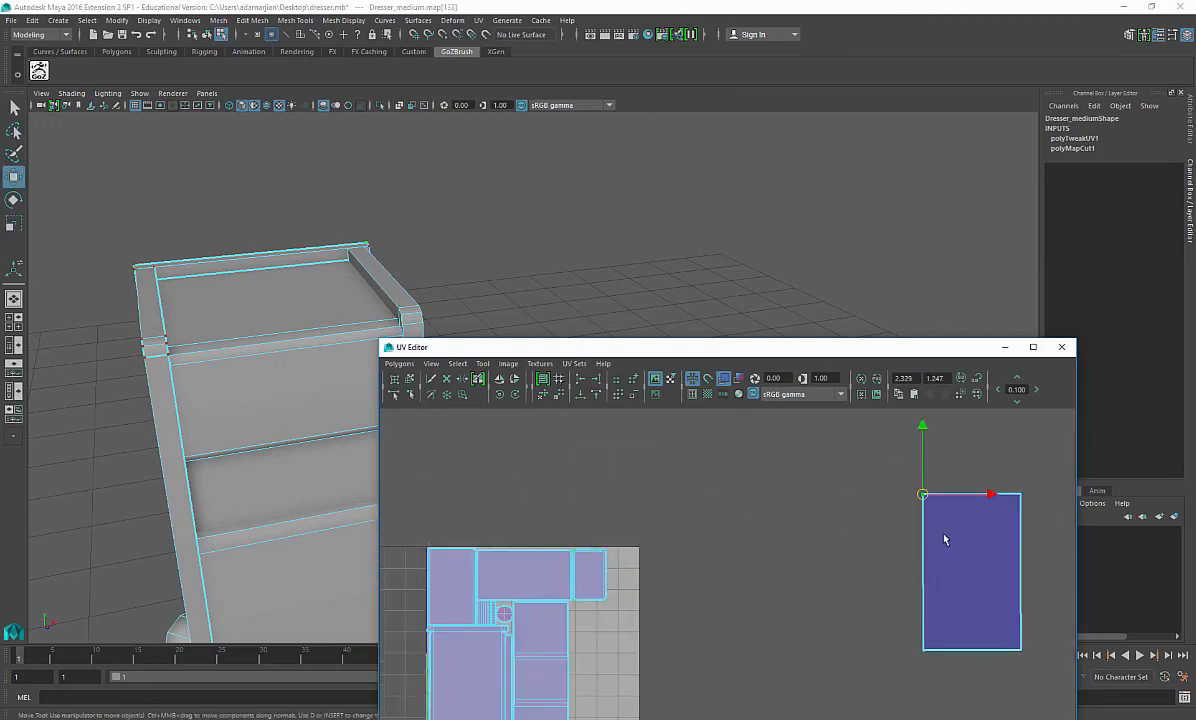
{"action": "right_click_drag", "start_coordinate": [947, 516], "coordinate": [967, 538]}
{"action": "key", "text": "r"}
{"action": "left_click_drag", "start_coordinate": [971, 574], "coordinate": [627, 582]}
{"action": "key", "text": "w"}
{"action": "scroll", "coordinate": [560, 612], "scroll_direction": "up", "scroll_amount": 5}
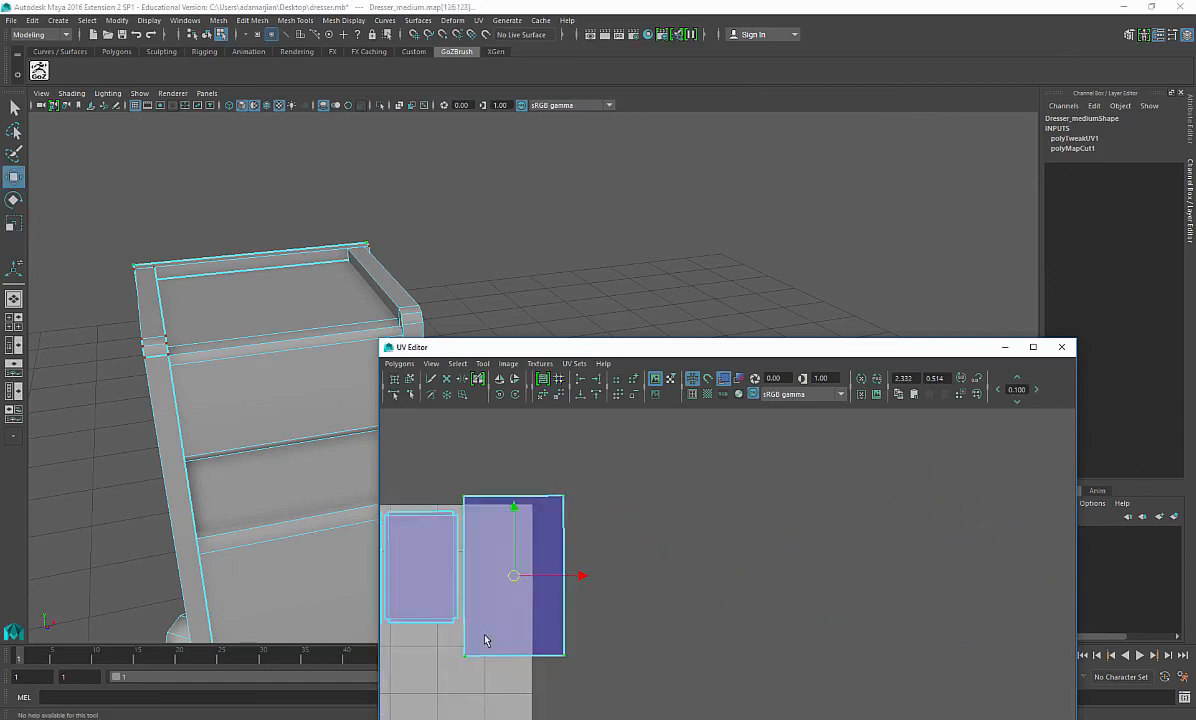
{"action": "middle_click_drag", "start_coordinate": [472, 634], "coordinate": [676, 627], "text": "alt"}
{"action": "scroll", "coordinate": [841, 584], "scroll_direction": "up", "scroll_amount": 3}
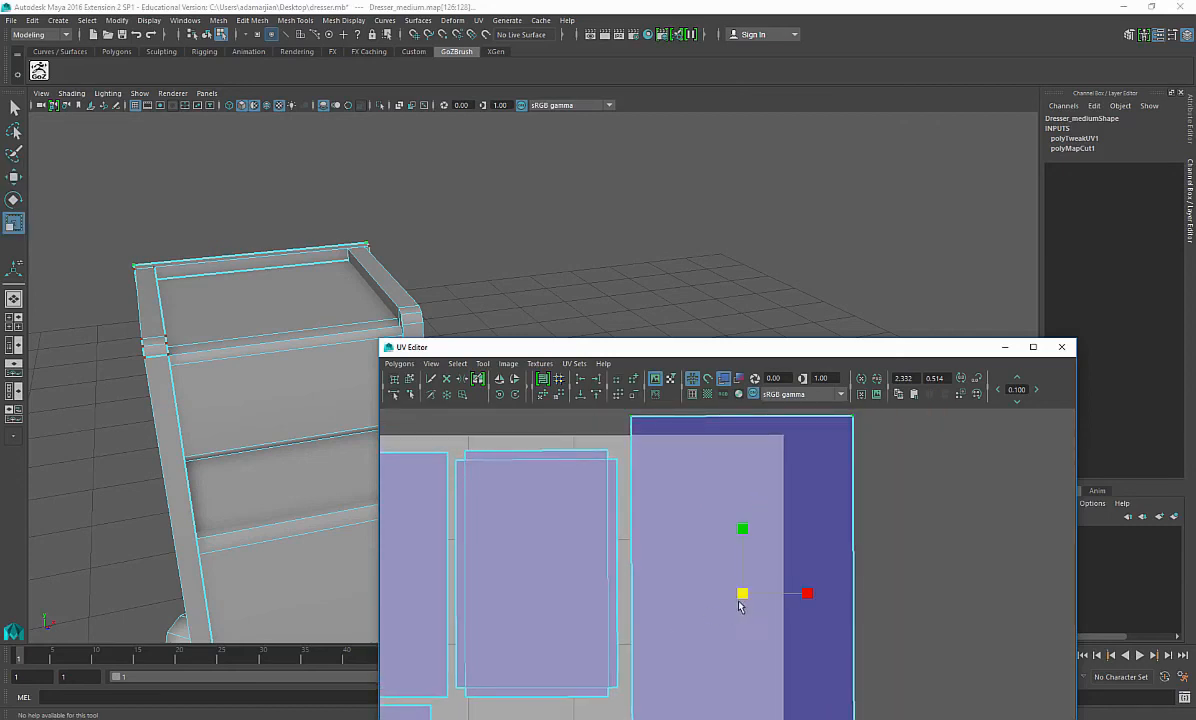
{"action": "left_click_drag", "start_coordinate": [738, 601], "coordinate": [689, 582]}
Step: Scale and align that shell in the top row of the layout next to the other shells
{"action": "key", "text": "w"}
{"action": "key", "text": "r"}
{"action": "left_click_drag", "start_coordinate": [677, 501], "coordinate": [669, 498]}
{"action": "right_click_drag", "start_coordinate": [665, 496], "coordinate": [730, 453], "text": "ctrl"}
{"action": "left_click_drag", "start_coordinate": [612, 574], "coordinate": [684, 474]}
{"action": "left_click_drag", "start_coordinate": [612, 582], "coordinate": [606, 582]}
{"action": "left_click_drag", "start_coordinate": [721, 424], "coordinate": [778, 494]}
{"action": "right_click_drag", "start_coordinate": [774, 494], "coordinate": [837, 453], "text": "ctrl"}
{"action": "left_click_drag", "start_coordinate": [703, 585], "coordinate": [705, 579]}
{"action": "key", "text": "w"}
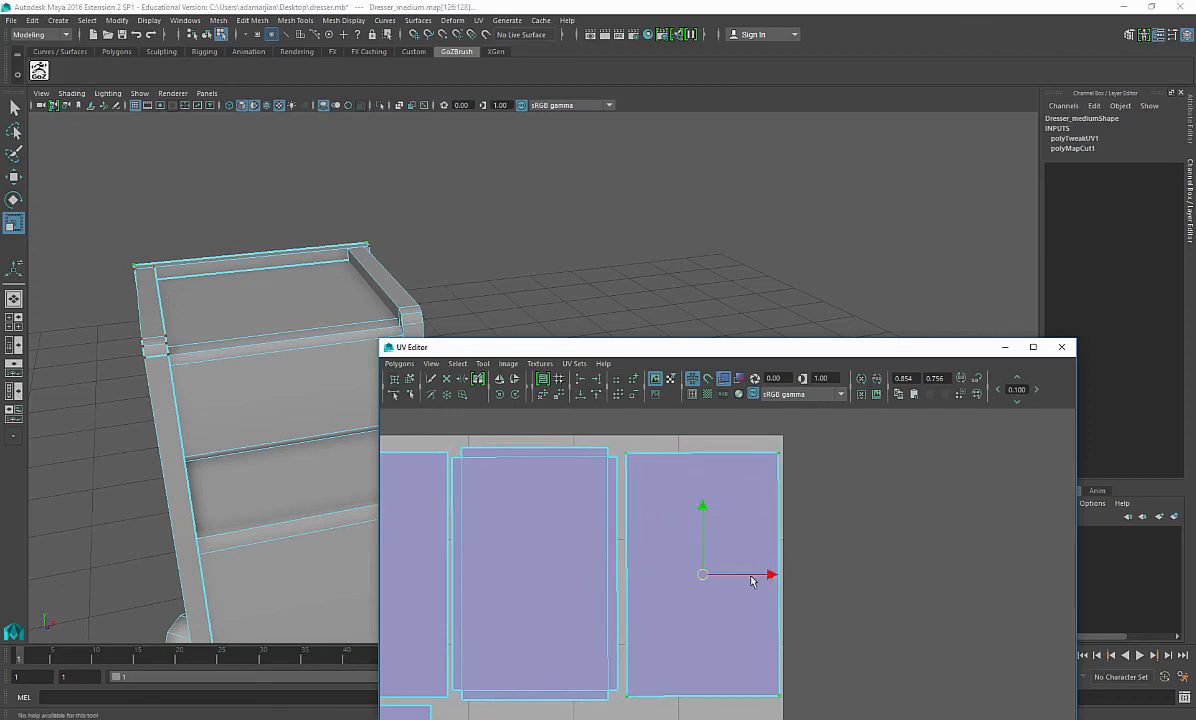
{"action": "scroll", "coordinate": [766, 576], "scroll_direction": "down", "scroll_amount": 8}
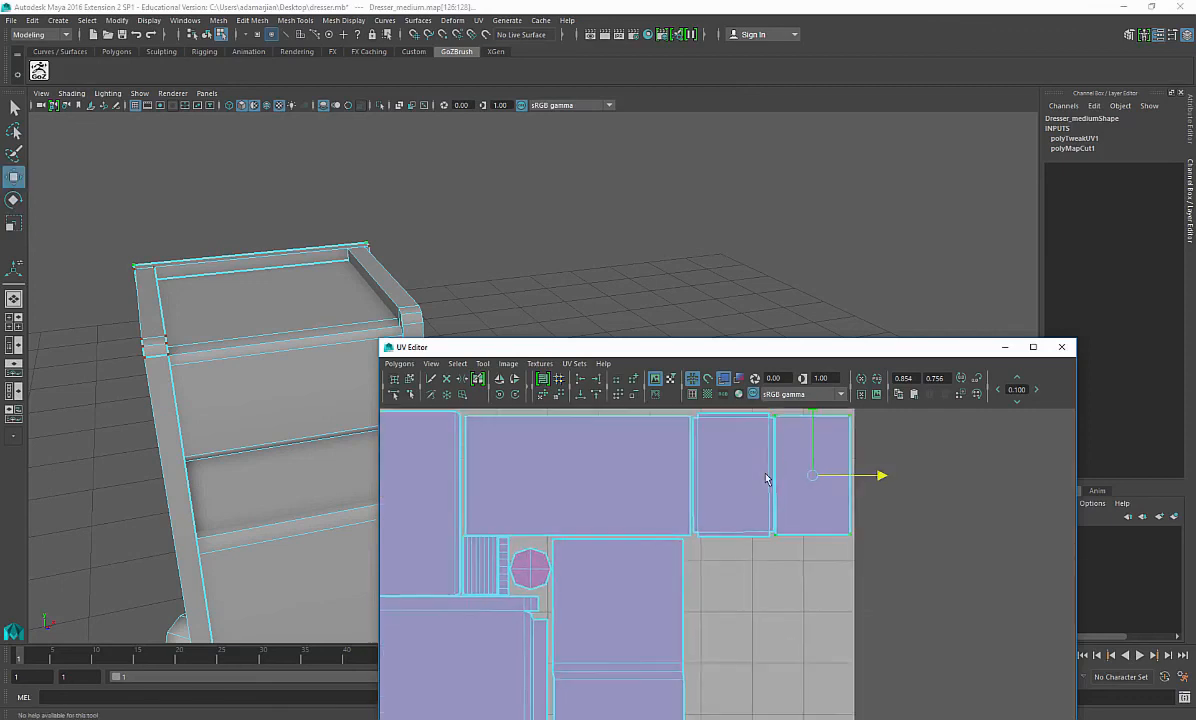
{"action": "middle_click_drag", "start_coordinate": [737, 559], "coordinate": [710, 562], "text": "alt"}
Step: Close the UV Editor and inspect the dresser from several angles in the viewport
{"action": "left_click_drag", "start_coordinate": [309, 406], "coordinate": [308, 368], "text": "alt"}
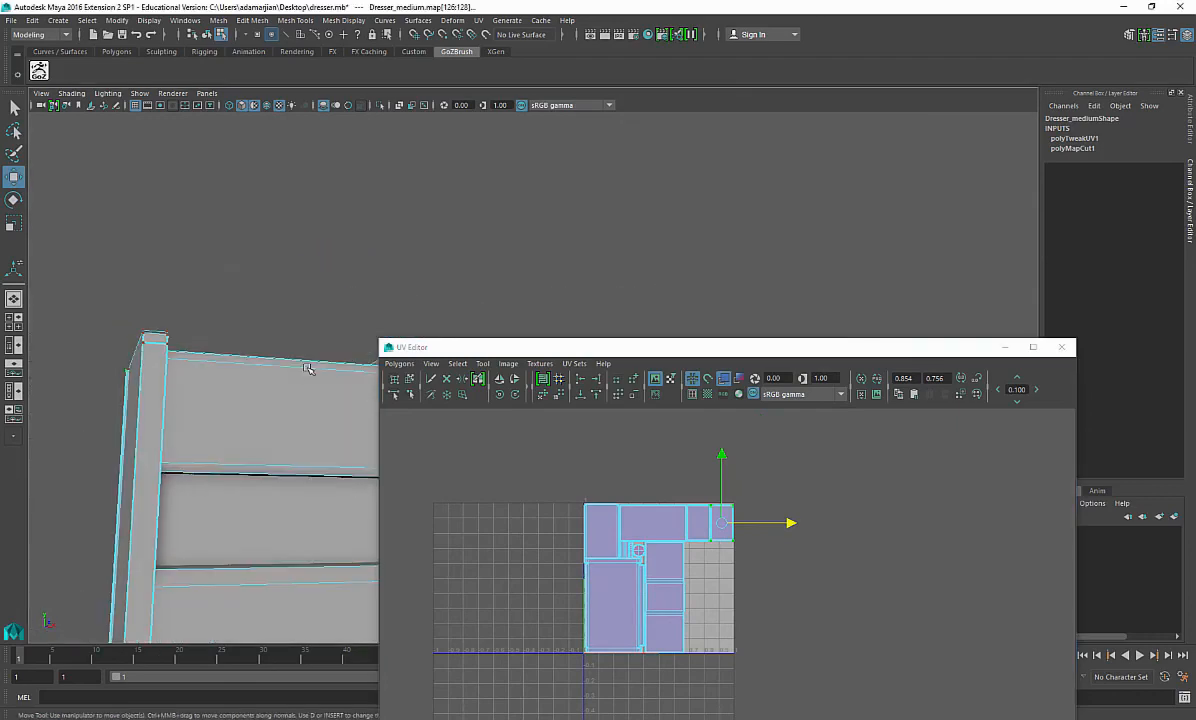
{"action": "middle_click_drag", "start_coordinate": [299, 344], "coordinate": [312, 326], "text": "alt"}
{"action": "scroll", "coordinate": [300, 335], "scroll_direction": "down", "scroll_amount": 5}
{"action": "left_click_drag", "start_coordinate": [275, 352], "coordinate": [300, 350], "text": "alt"}
{"action": "left_click", "coordinate": [1062, 348]}
{"action": "middle_click_drag", "start_coordinate": [564, 386], "coordinate": [649, 371], "text": "alt"}
{"action": "left_click_drag", "start_coordinate": [649, 371], "coordinate": [598, 360], "text": "alt"}
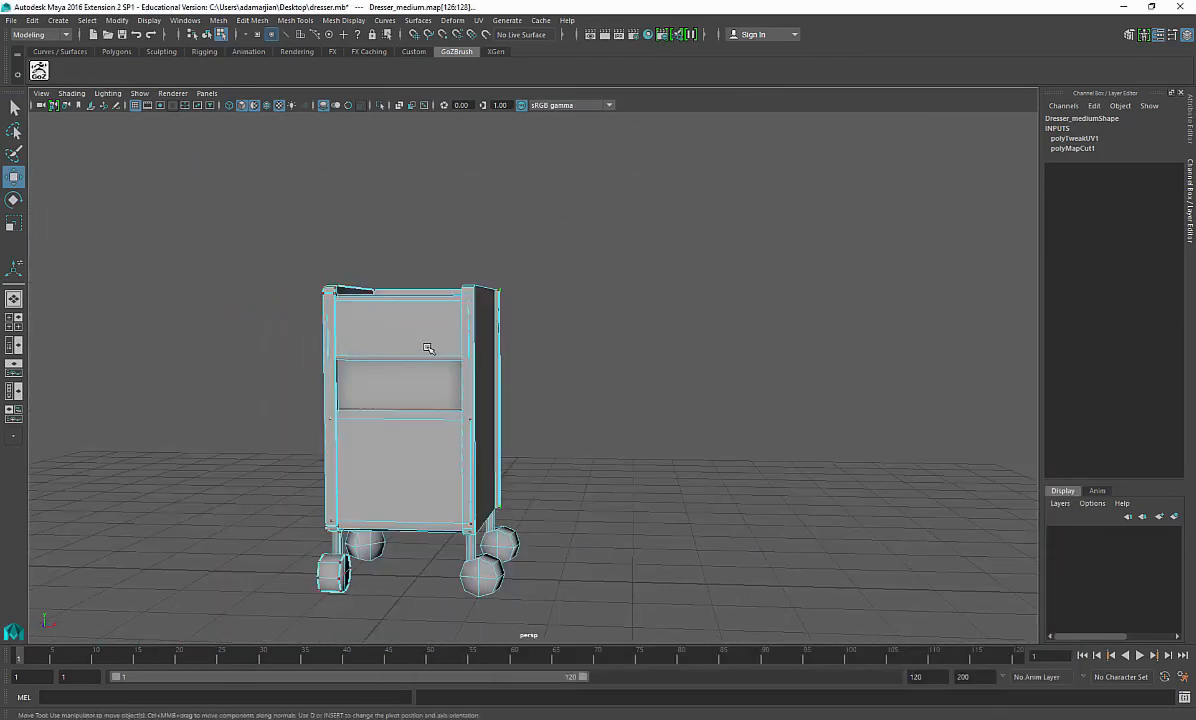
{"action": "right_click_drag", "start_coordinate": [401, 325], "coordinate": [430, 315]}
{"action": "middle_click_drag", "start_coordinate": [434, 396], "coordinate": [489, 422], "text": "alt"}
{"action": "left_click_drag", "start_coordinate": [489, 422], "coordinate": [537, 440], "text": "alt"}
{"action": "middle_click_drag", "start_coordinate": [527, 396], "coordinate": [574, 420], "text": "alt"}
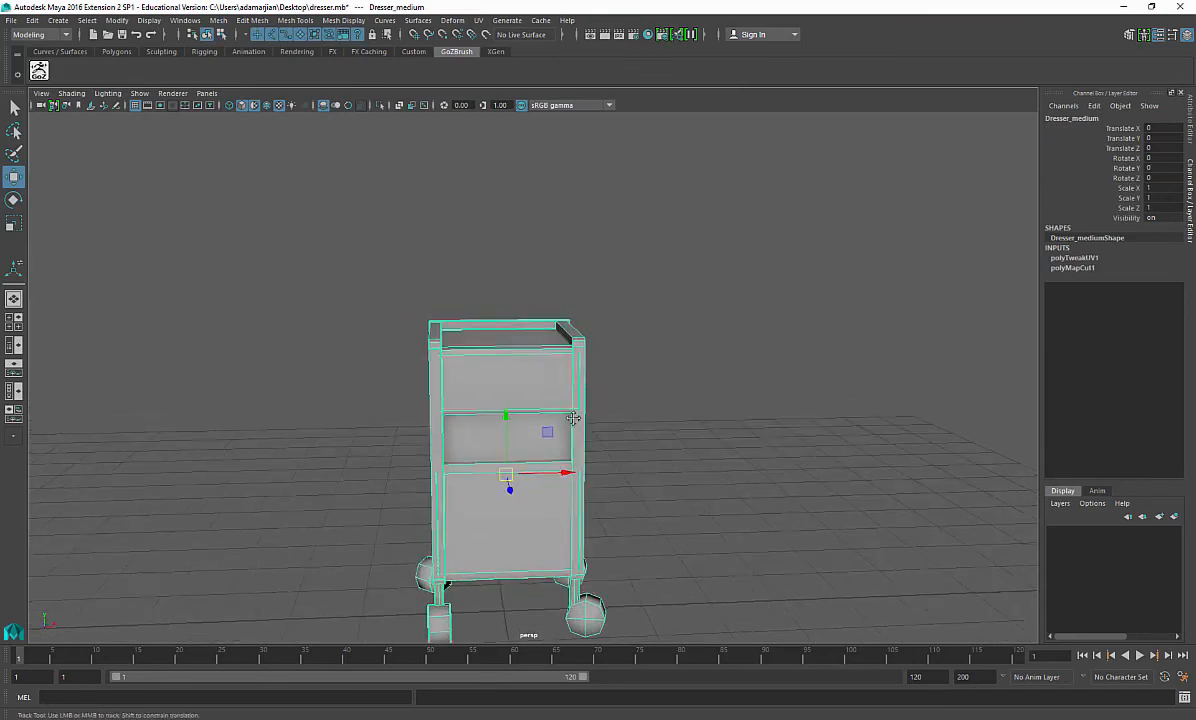